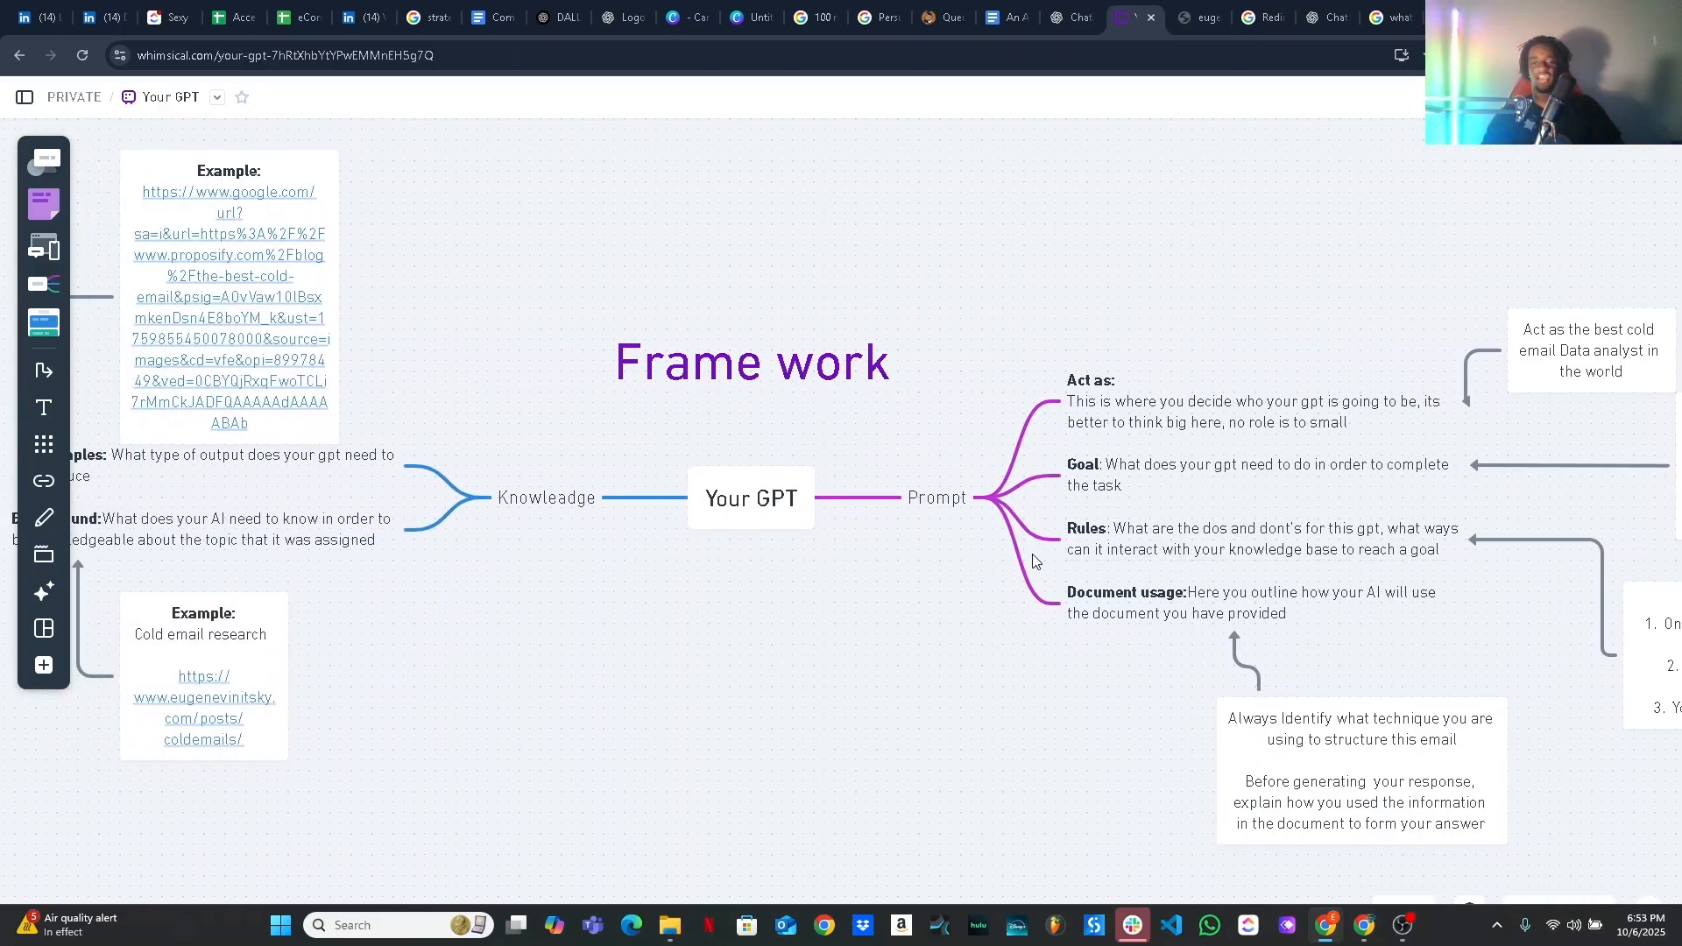
Step: Examine the Frame work mind map, going through the Your GPT, Prompt and Knowleadge nodes
{"action": "left_click", "coordinate": [1067, 423]}
{"action": "left_click", "coordinate": [1078, 474]}
{"action": "left_click", "coordinate": [881, 584]}
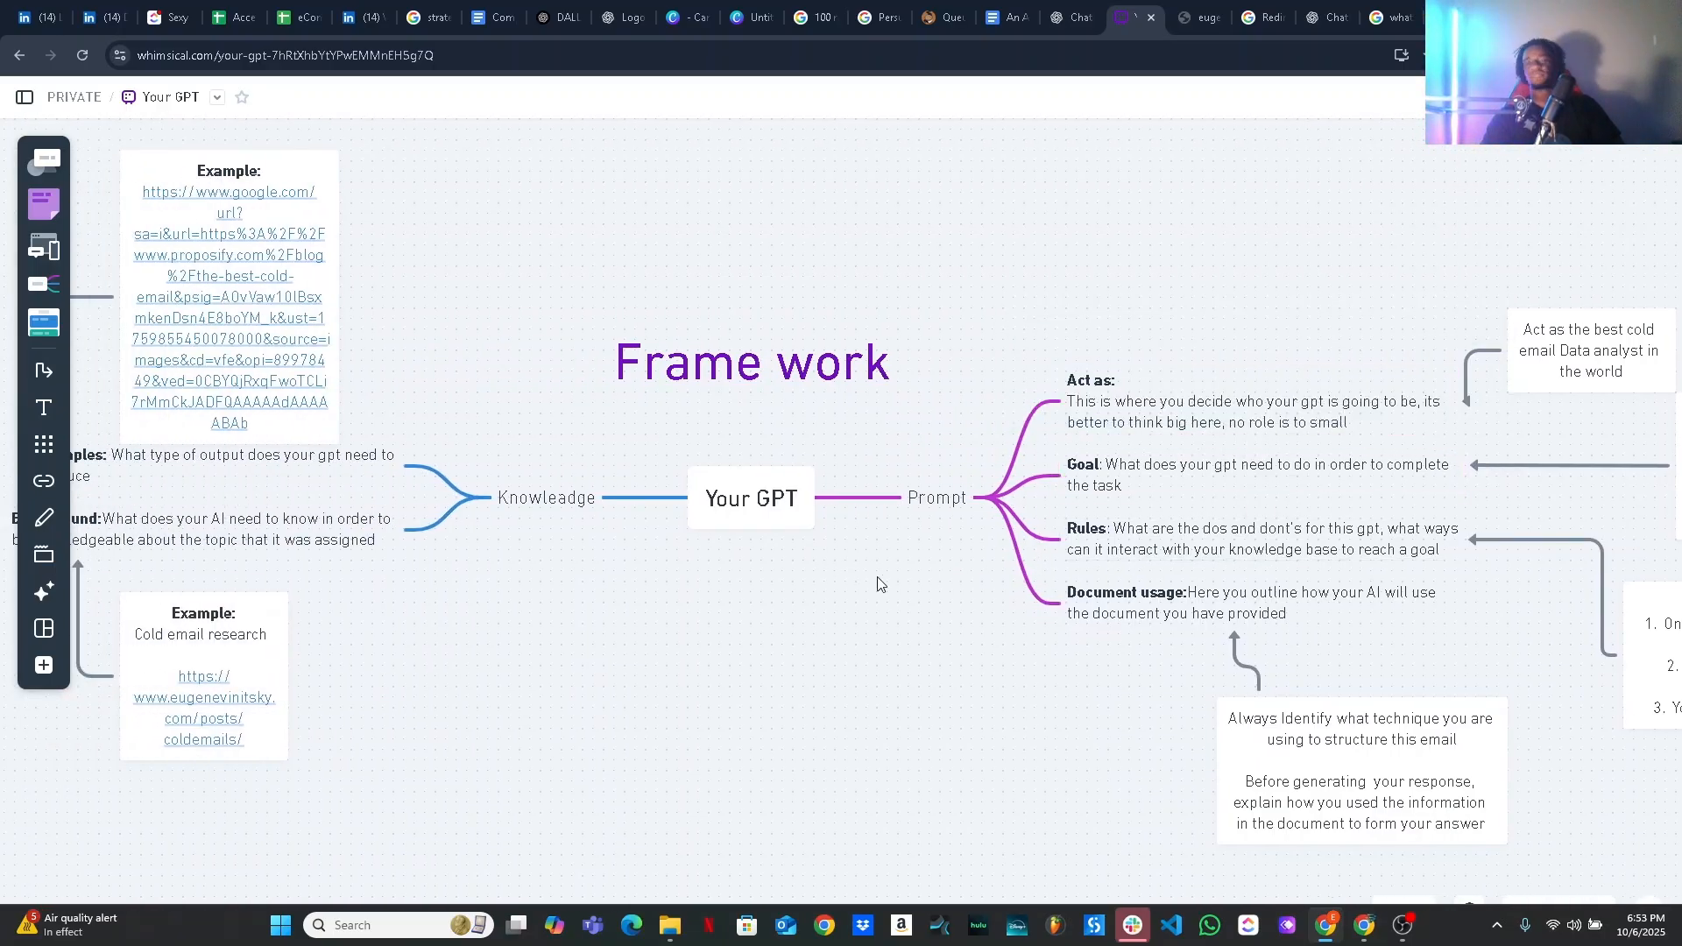
{"action": "scroll", "coordinate": [859, 594], "scroll_direction": "left", "scroll_amount": 2}
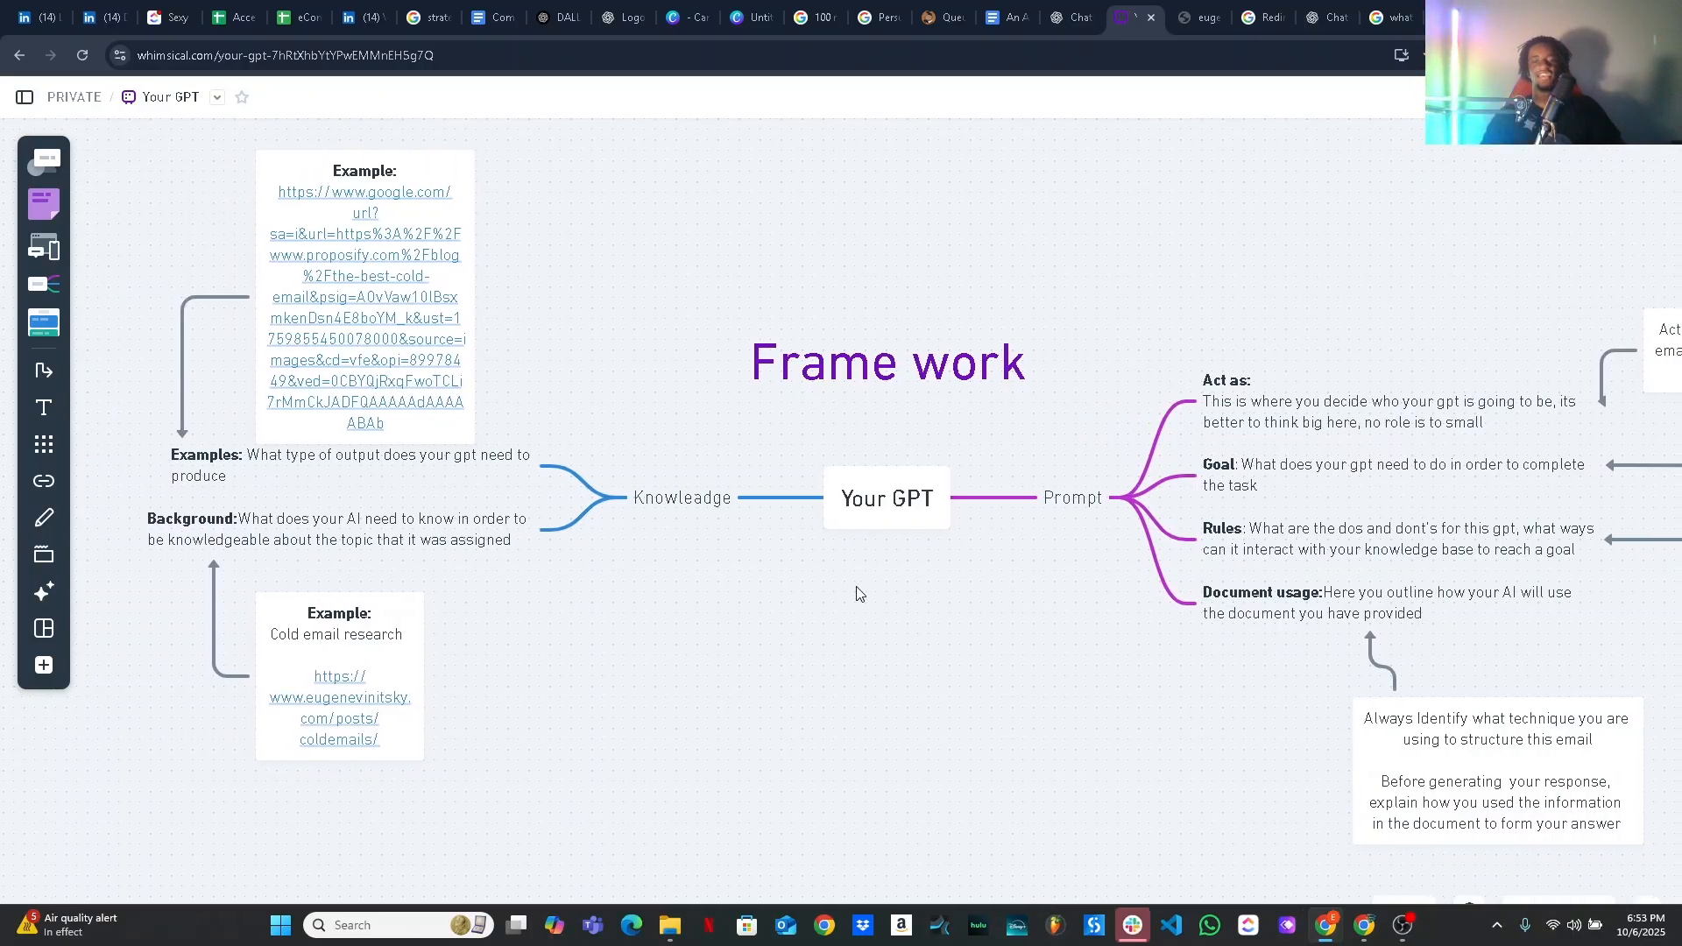
{"action": "left_click", "coordinate": [863, 514]}
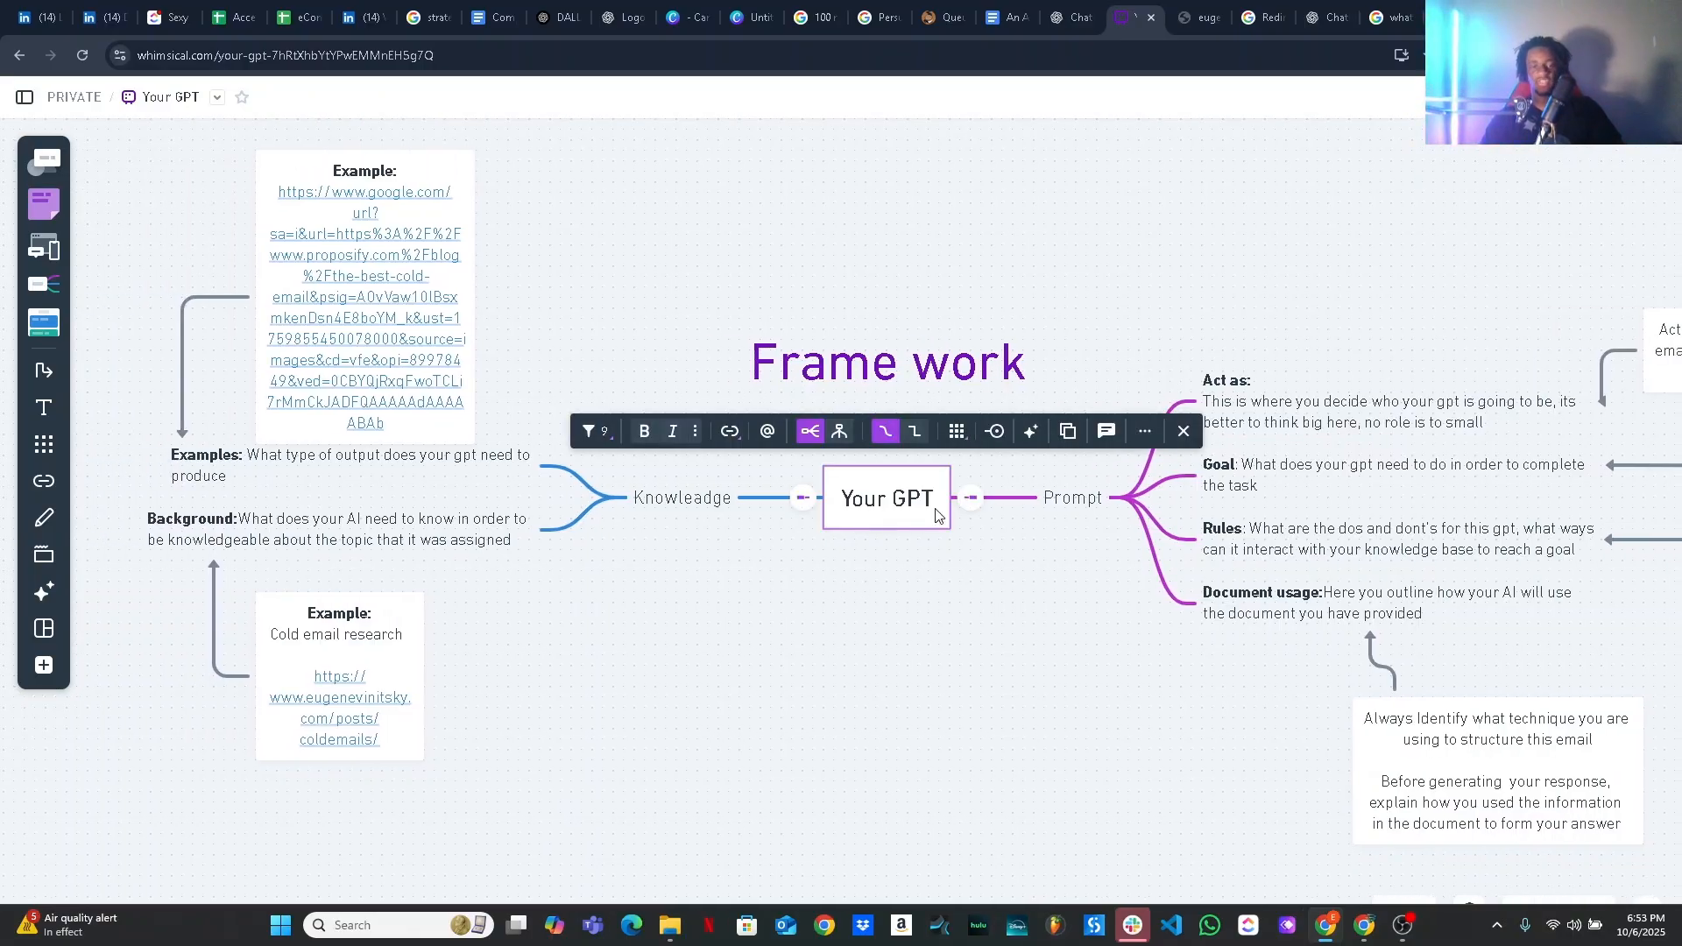
{"action": "left_click", "coordinate": [1074, 501]}
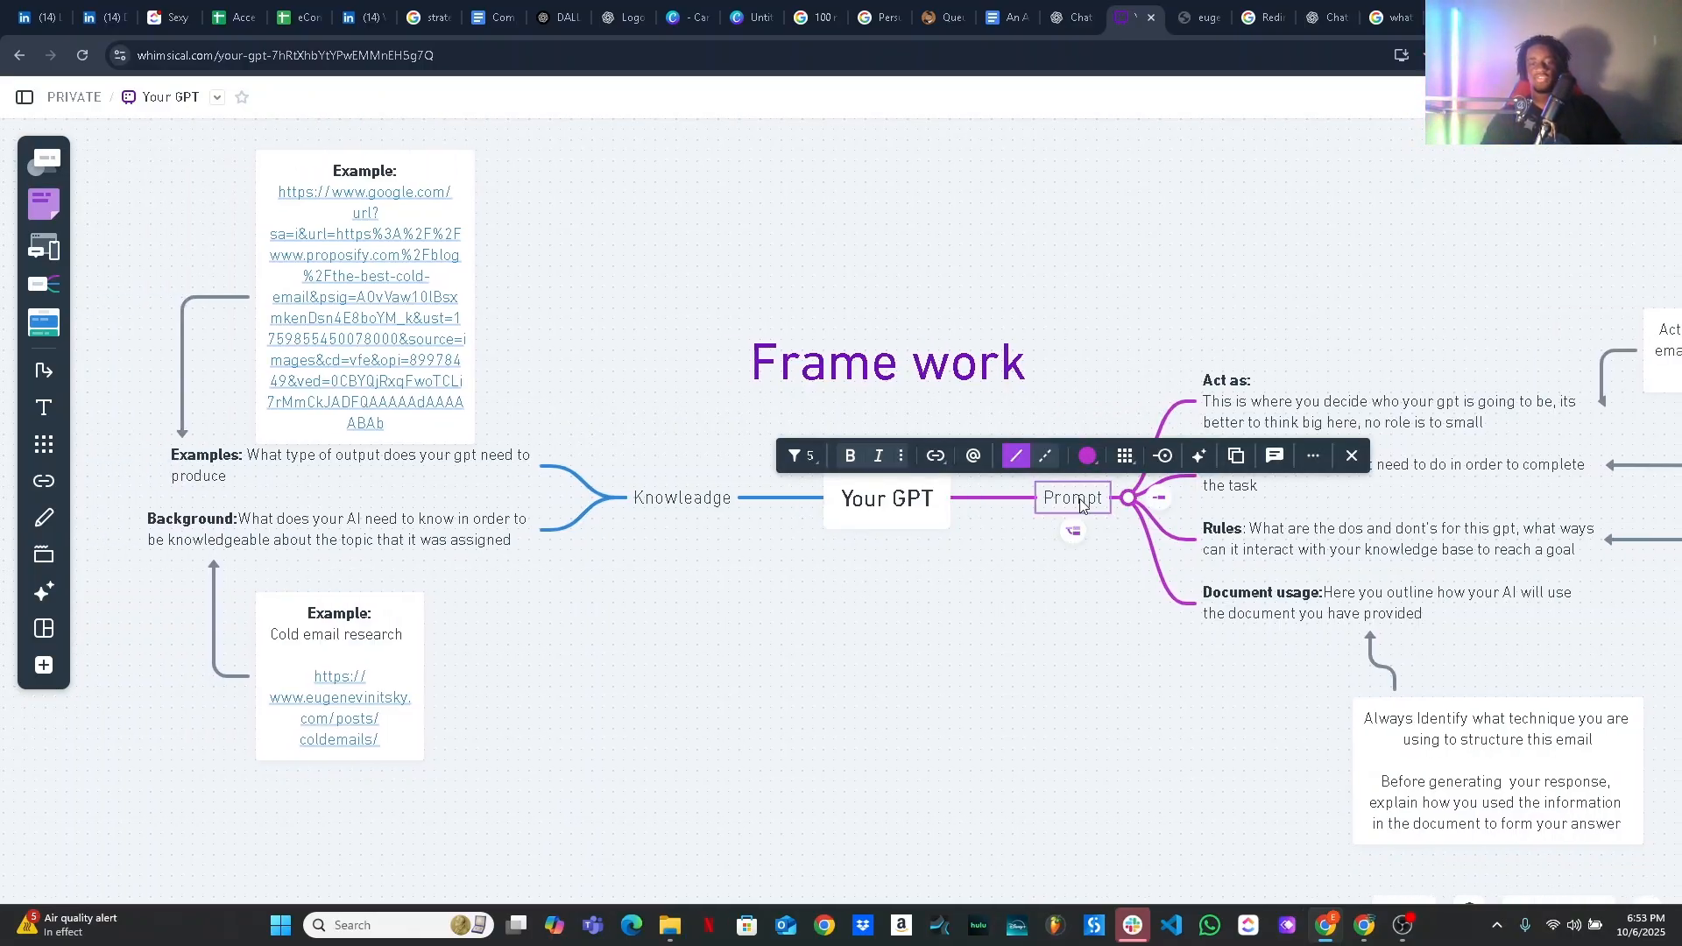
{"action": "left_click", "coordinate": [692, 504]}
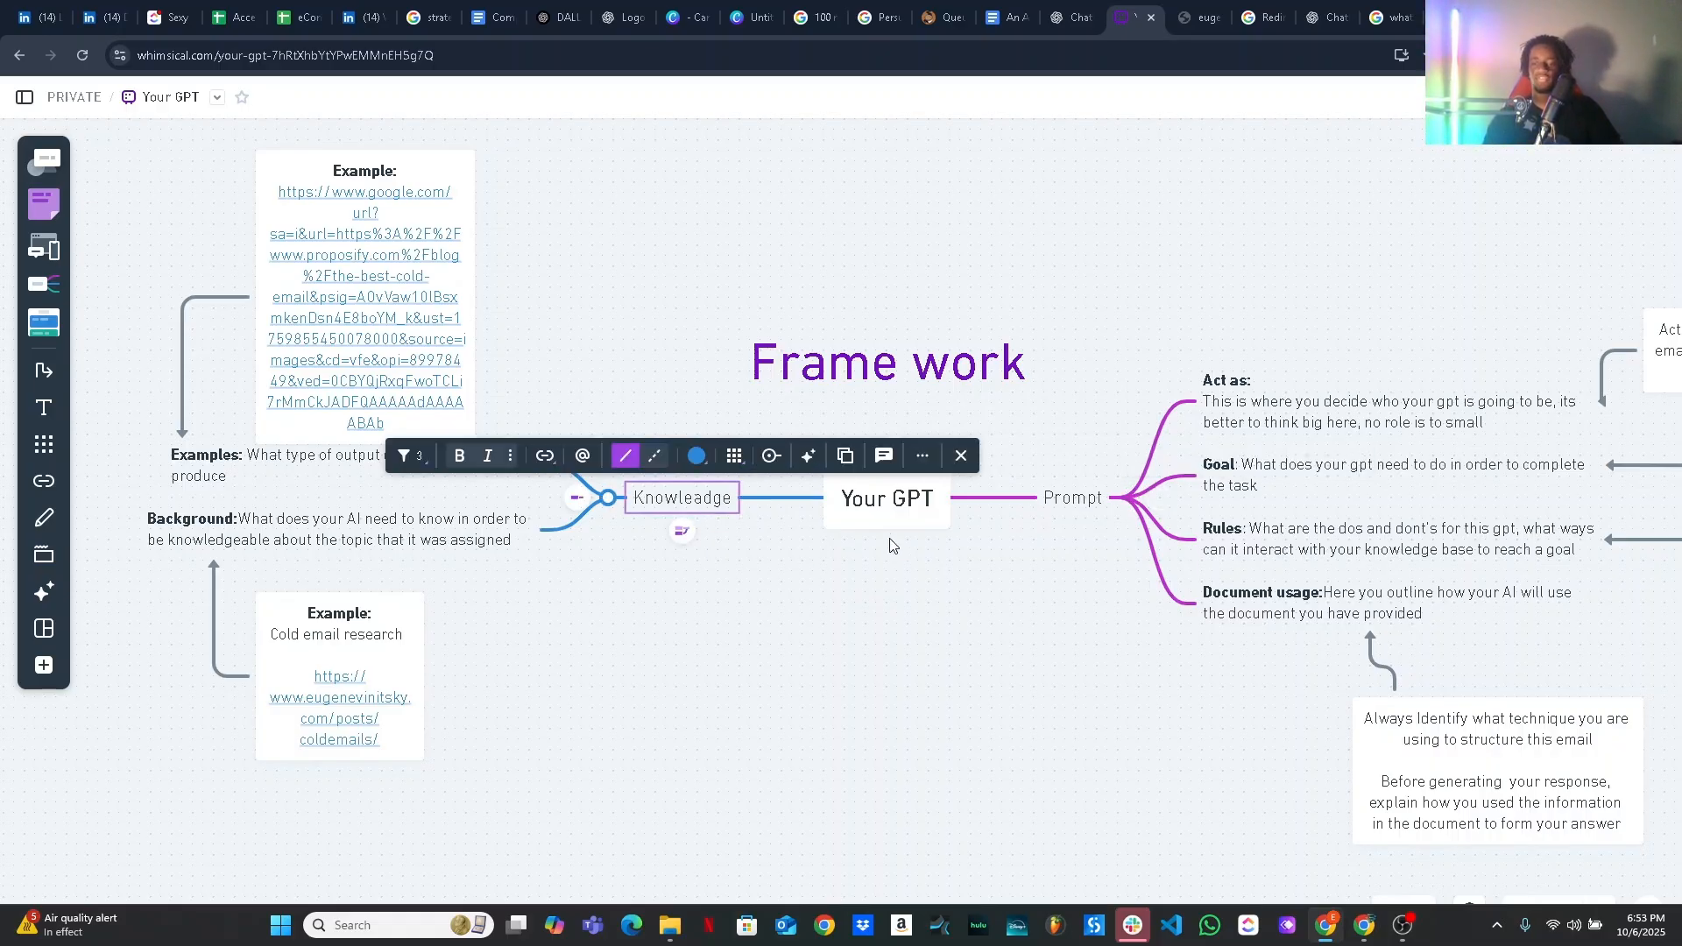
Step: Review the three numbered sticky notes in the "How Custom GPTs work" section of the board
{"action": "key", "text": "super"}
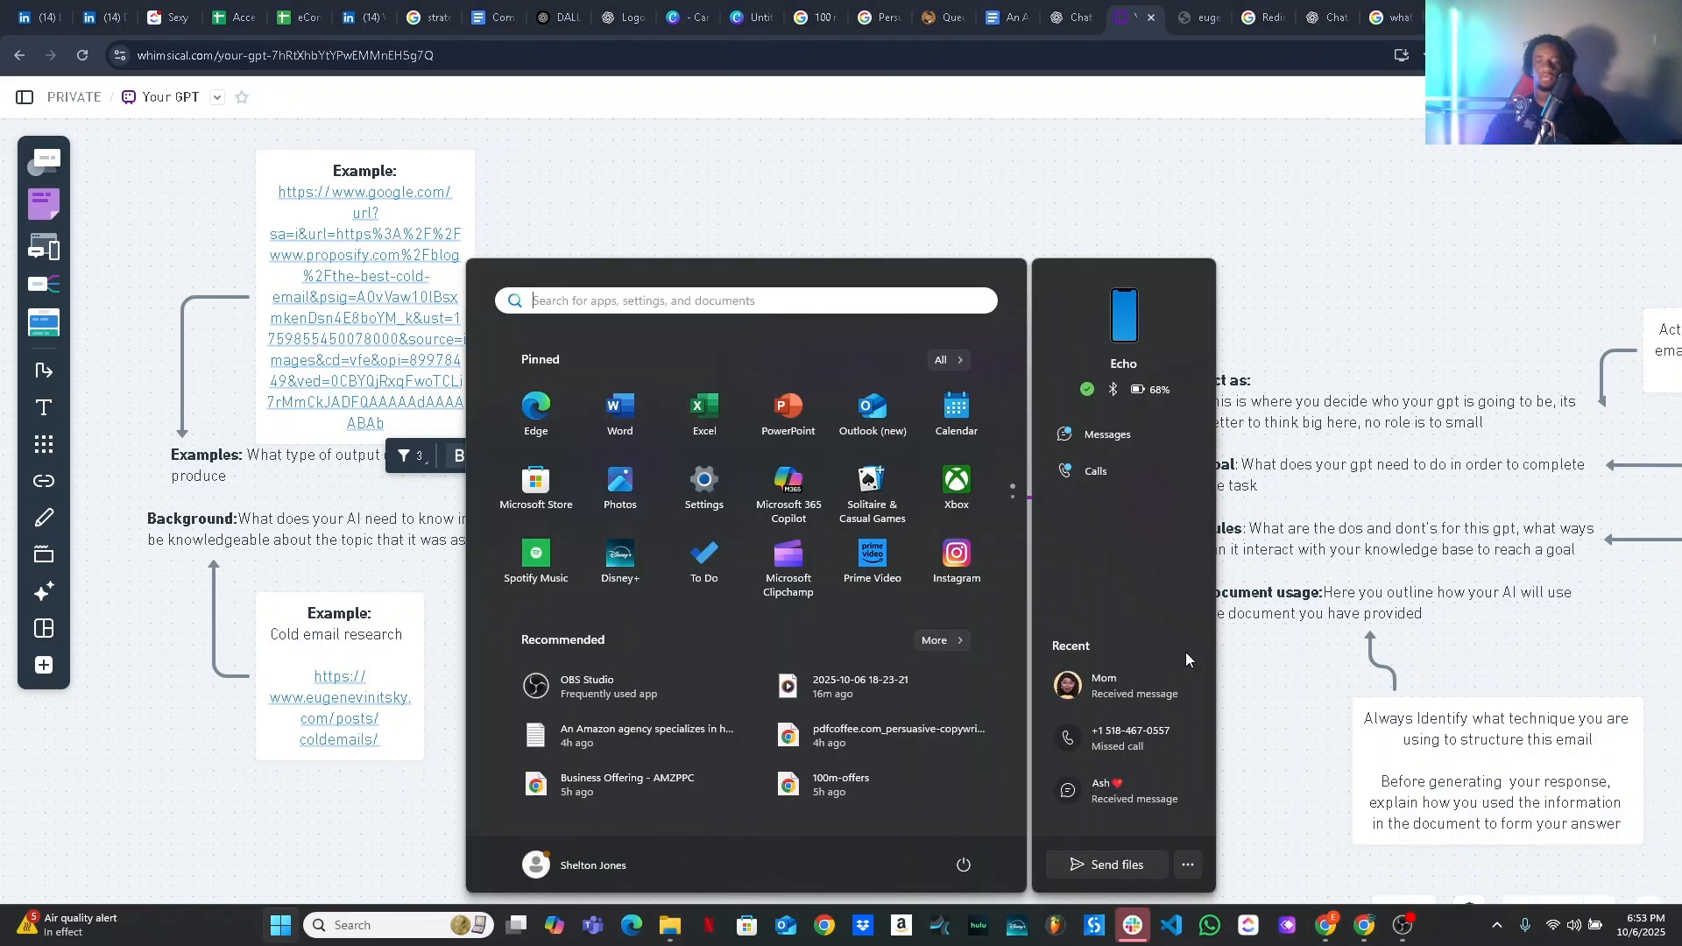
{"action": "key", "text": "super"}
{"action": "left_click", "coordinate": [1524, 912]}
{"action": "right_click", "coordinate": [1523, 915]}
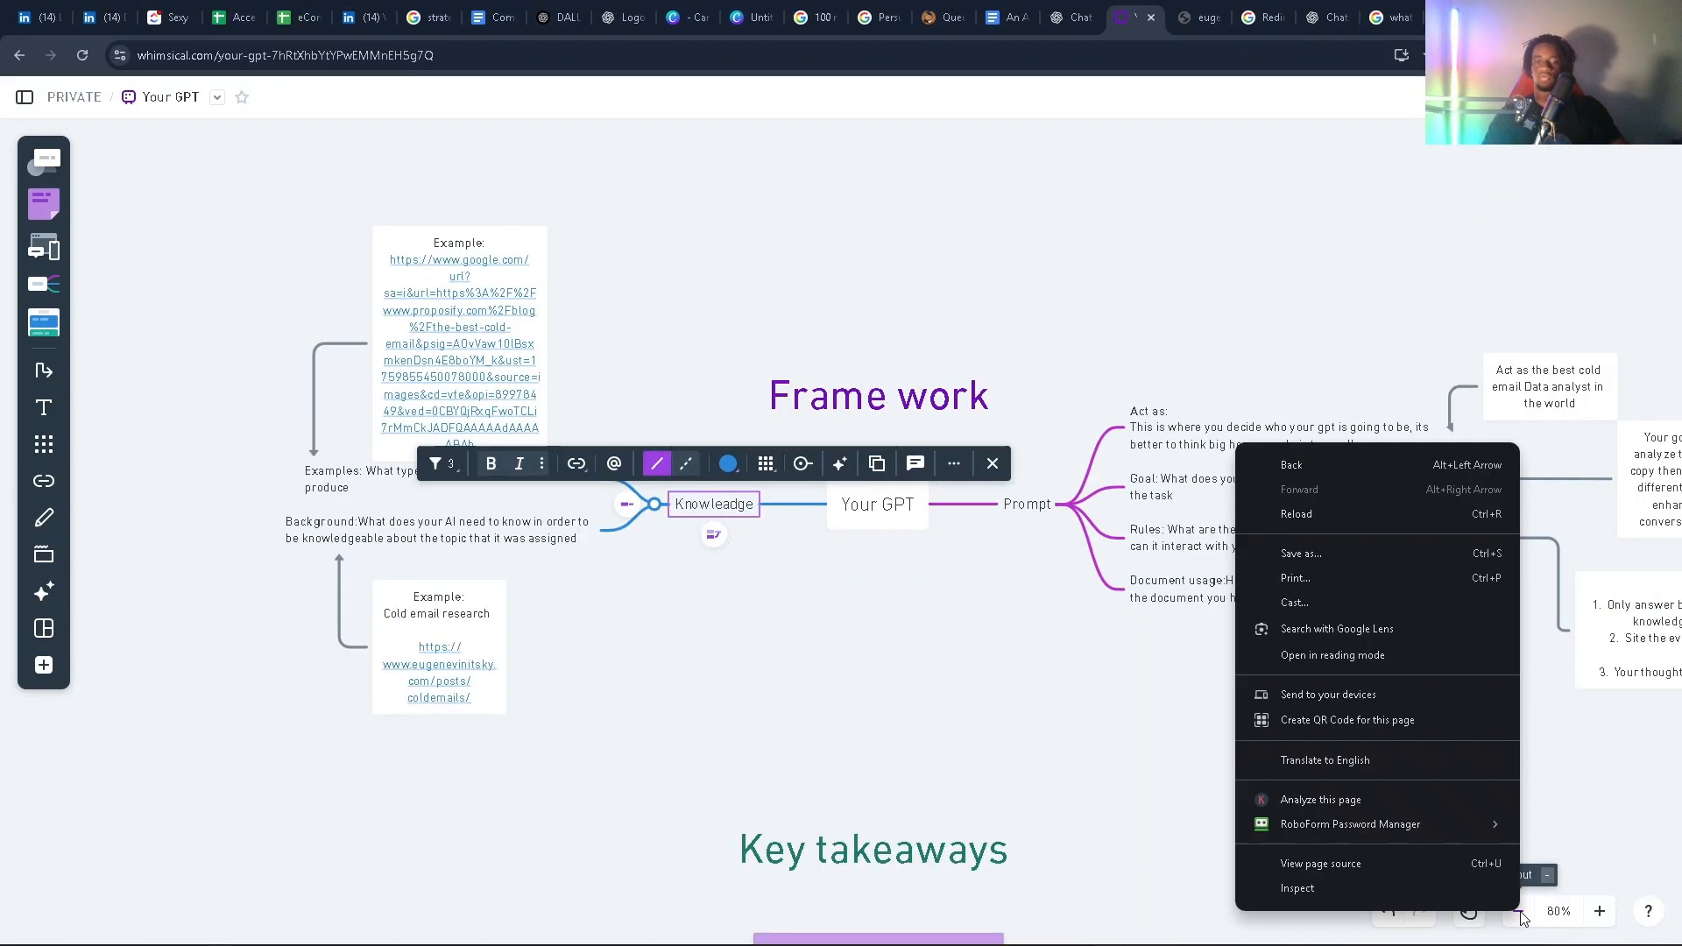
{"action": "left_click", "coordinate": [1521, 914]}
{"action": "left_click", "coordinate": [1521, 914]}
{"action": "left_click", "coordinate": [1521, 913]}
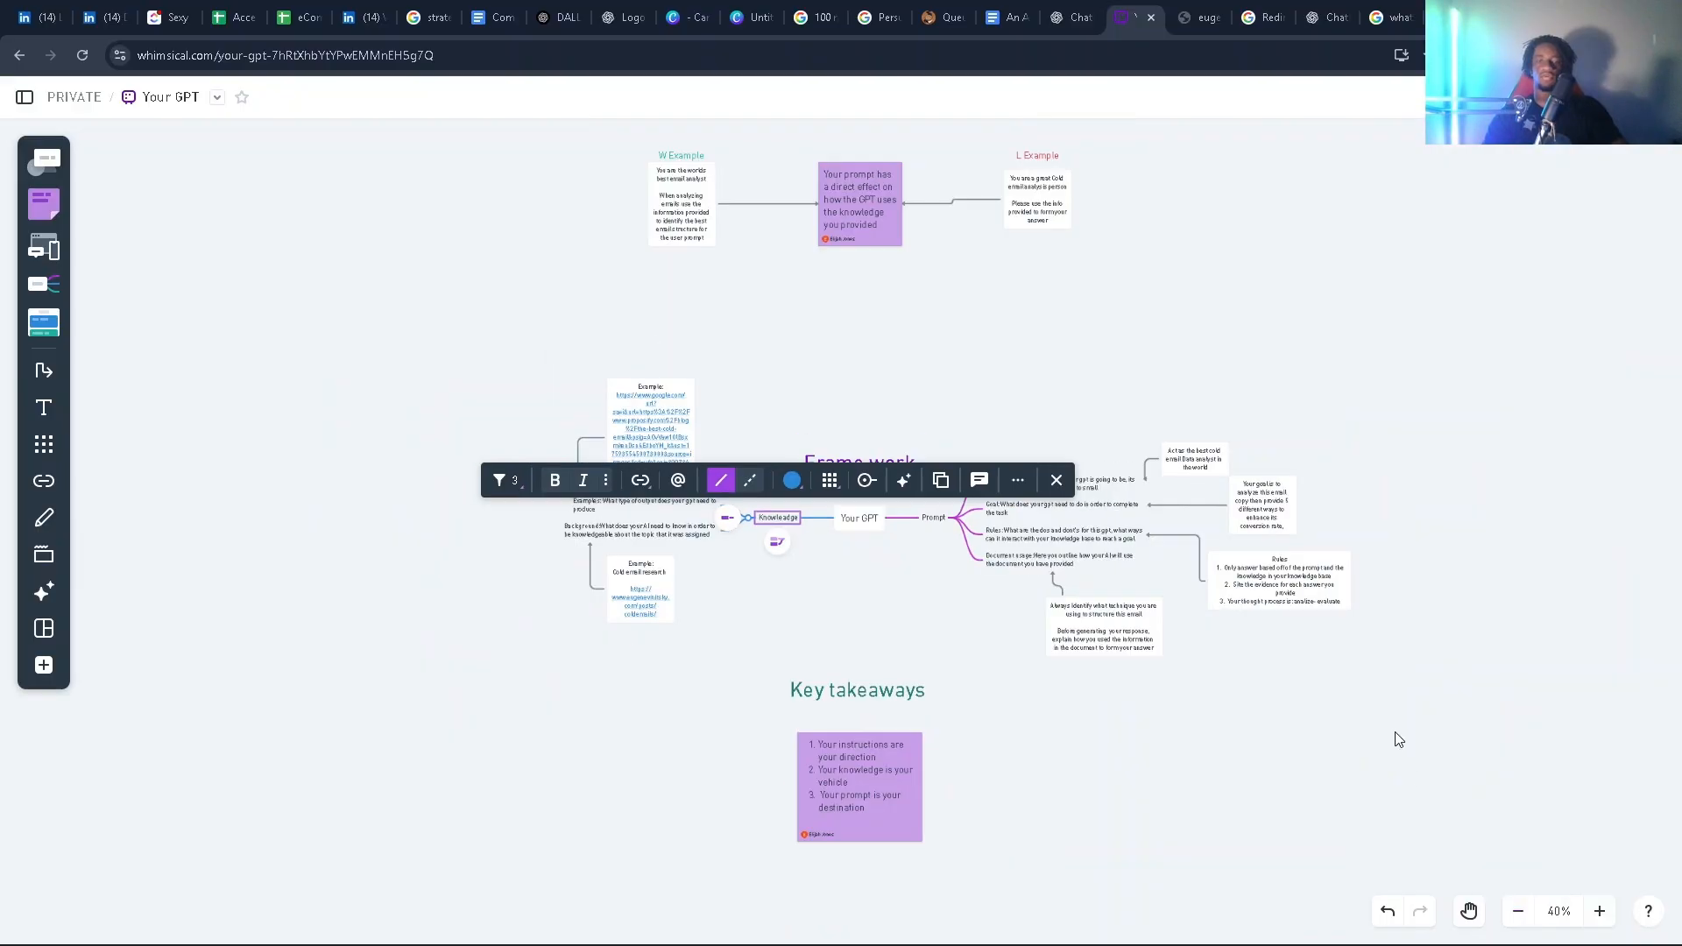
{"action": "scroll", "coordinate": [1397, 739], "scroll_direction": "up", "scroll_amount": 2}
{"action": "scroll", "coordinate": [1398, 739], "scroll_direction": "up", "scroll_amount": 5}
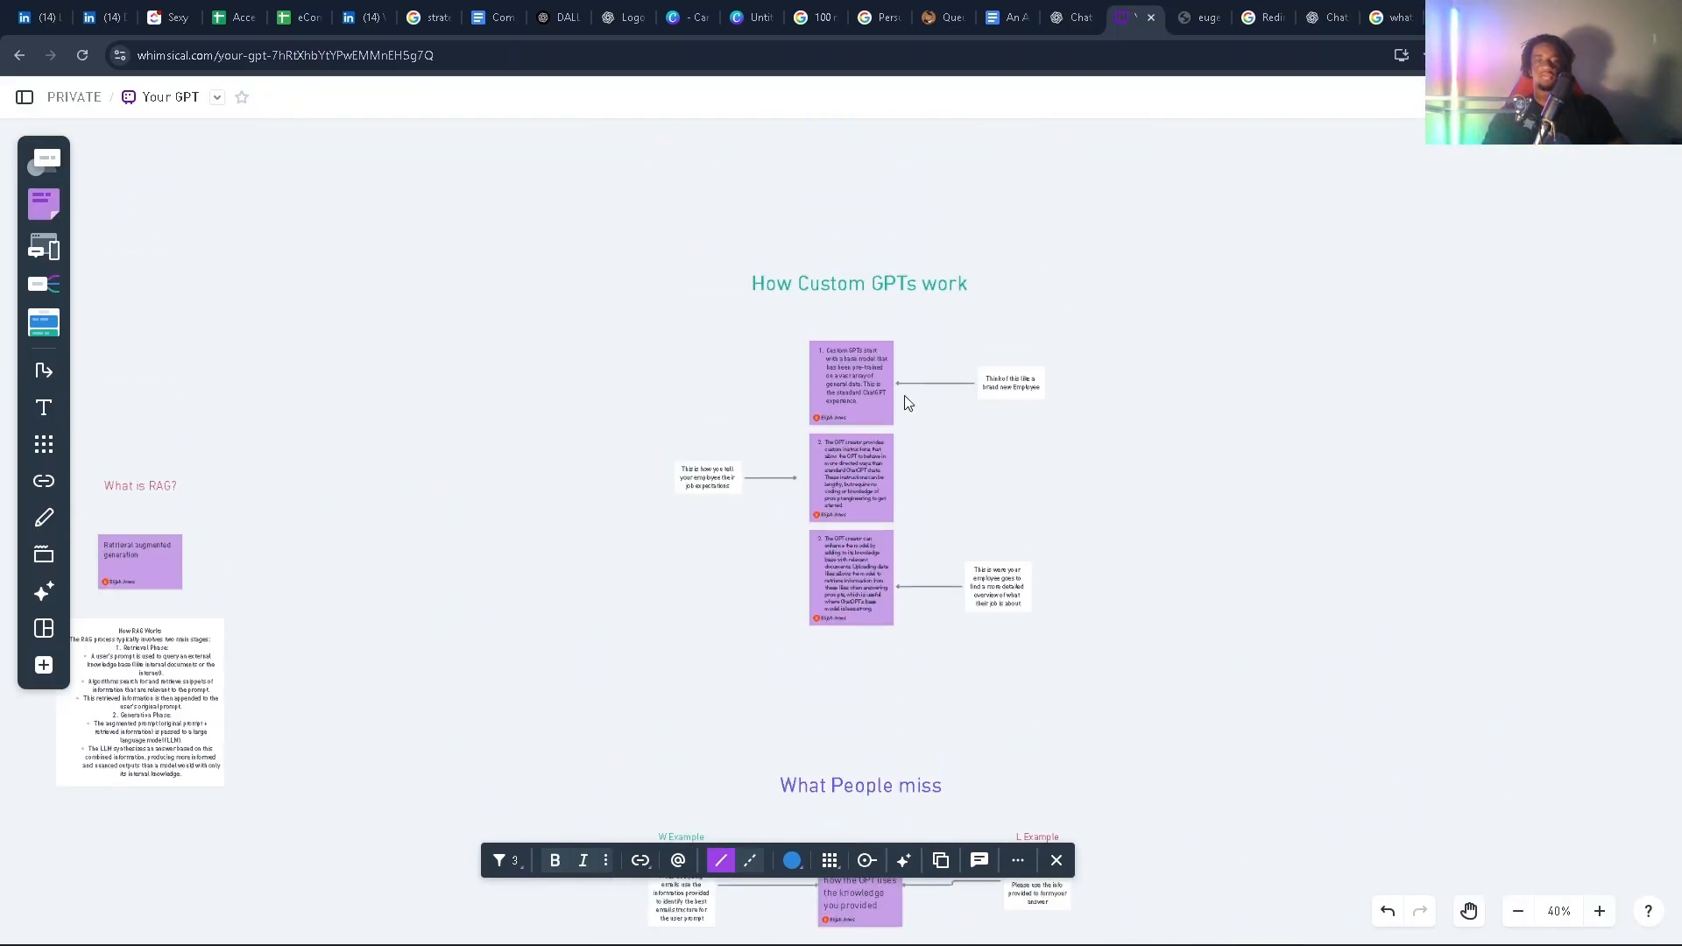
{"action": "left_click", "coordinate": [860, 392]}
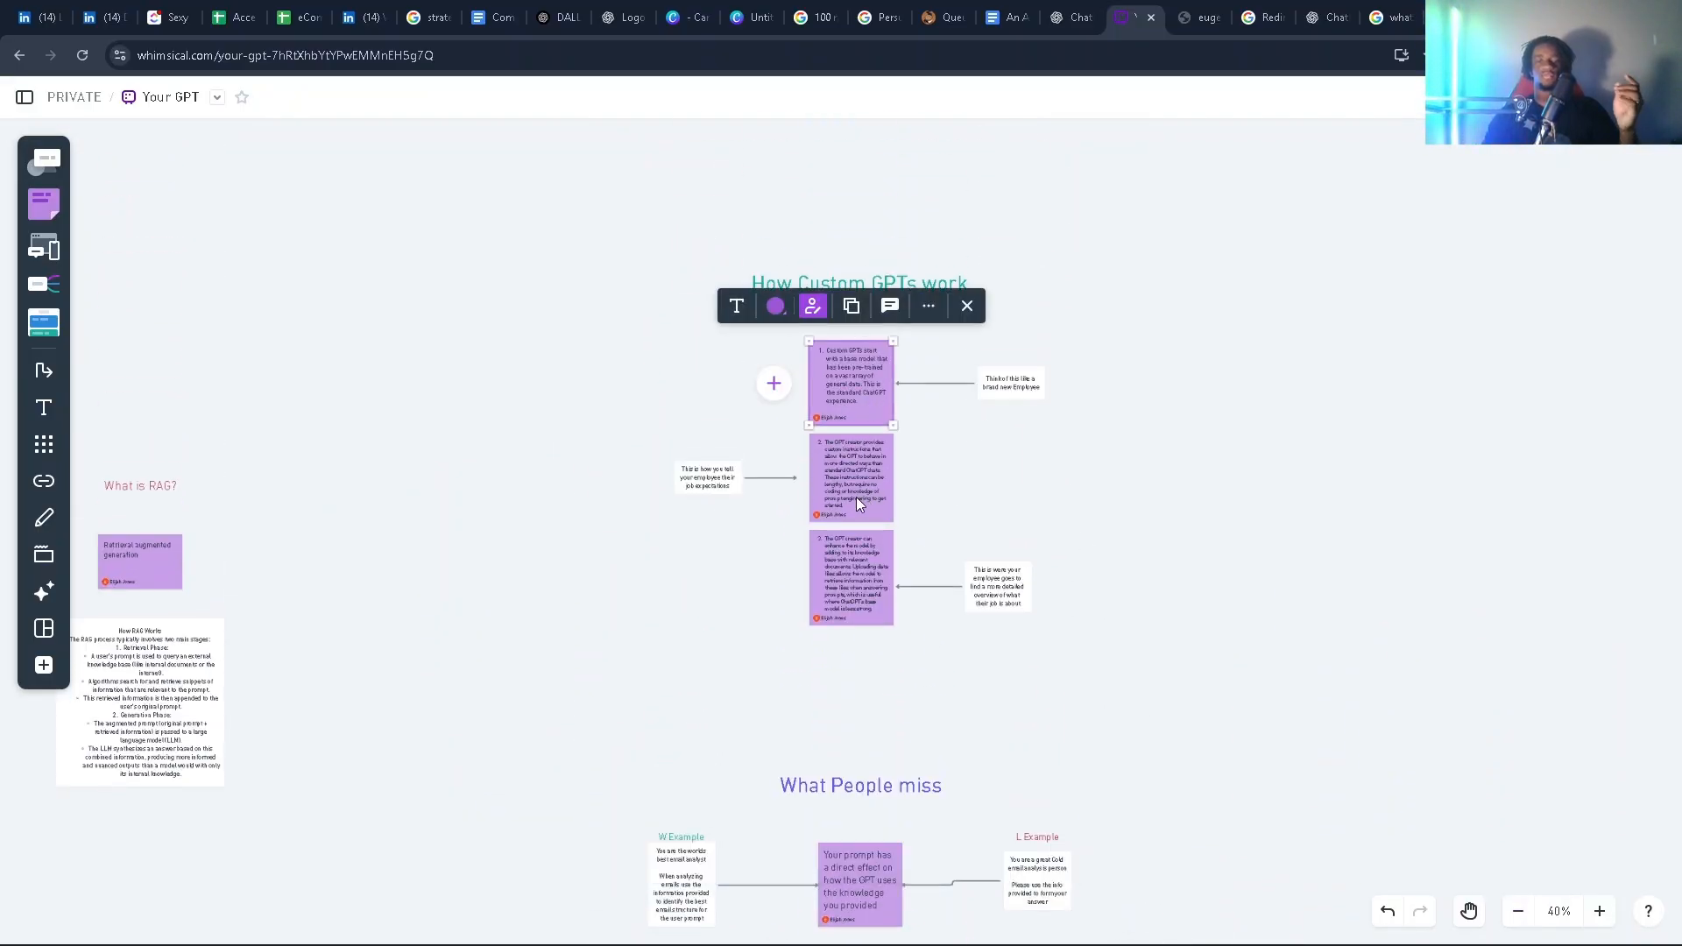
{"action": "left_click", "coordinate": [850, 400]}
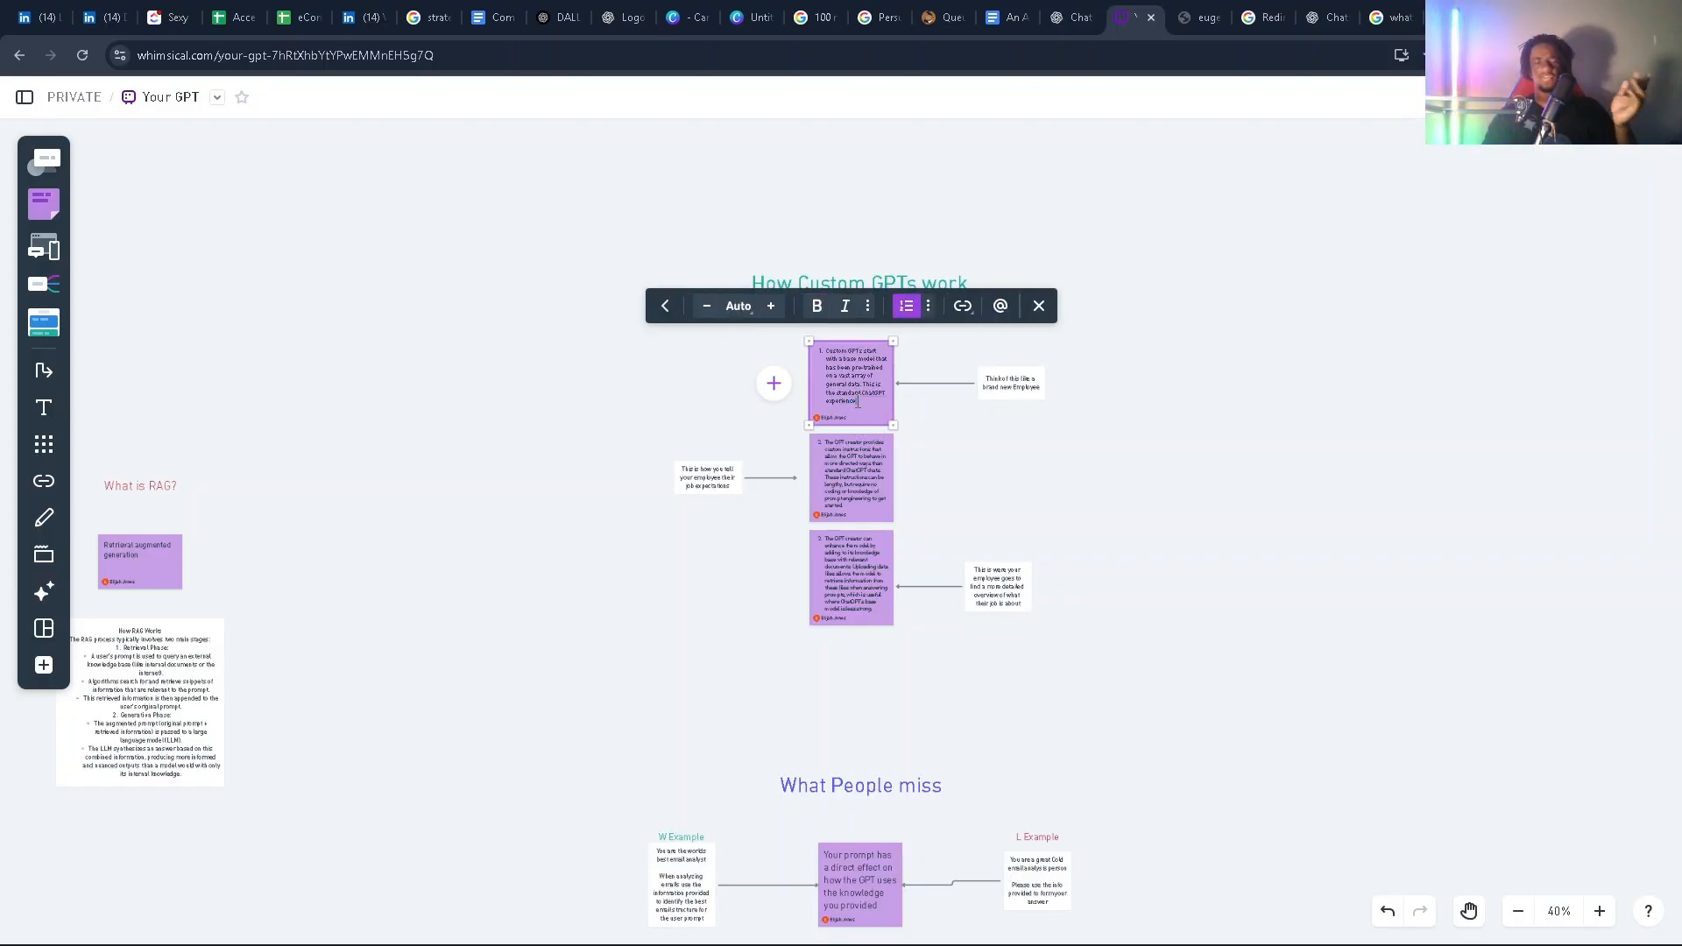
{"action": "left_click", "coordinate": [865, 482]}
{"action": "left_click", "coordinate": [856, 589]}
Step: Return to the Frame work section and point out the Your GPT, Prompt and Knowleadge nodes again
{"action": "scroll", "coordinate": [854, 592], "scroll_direction": "down", "scroll_amount": 4}
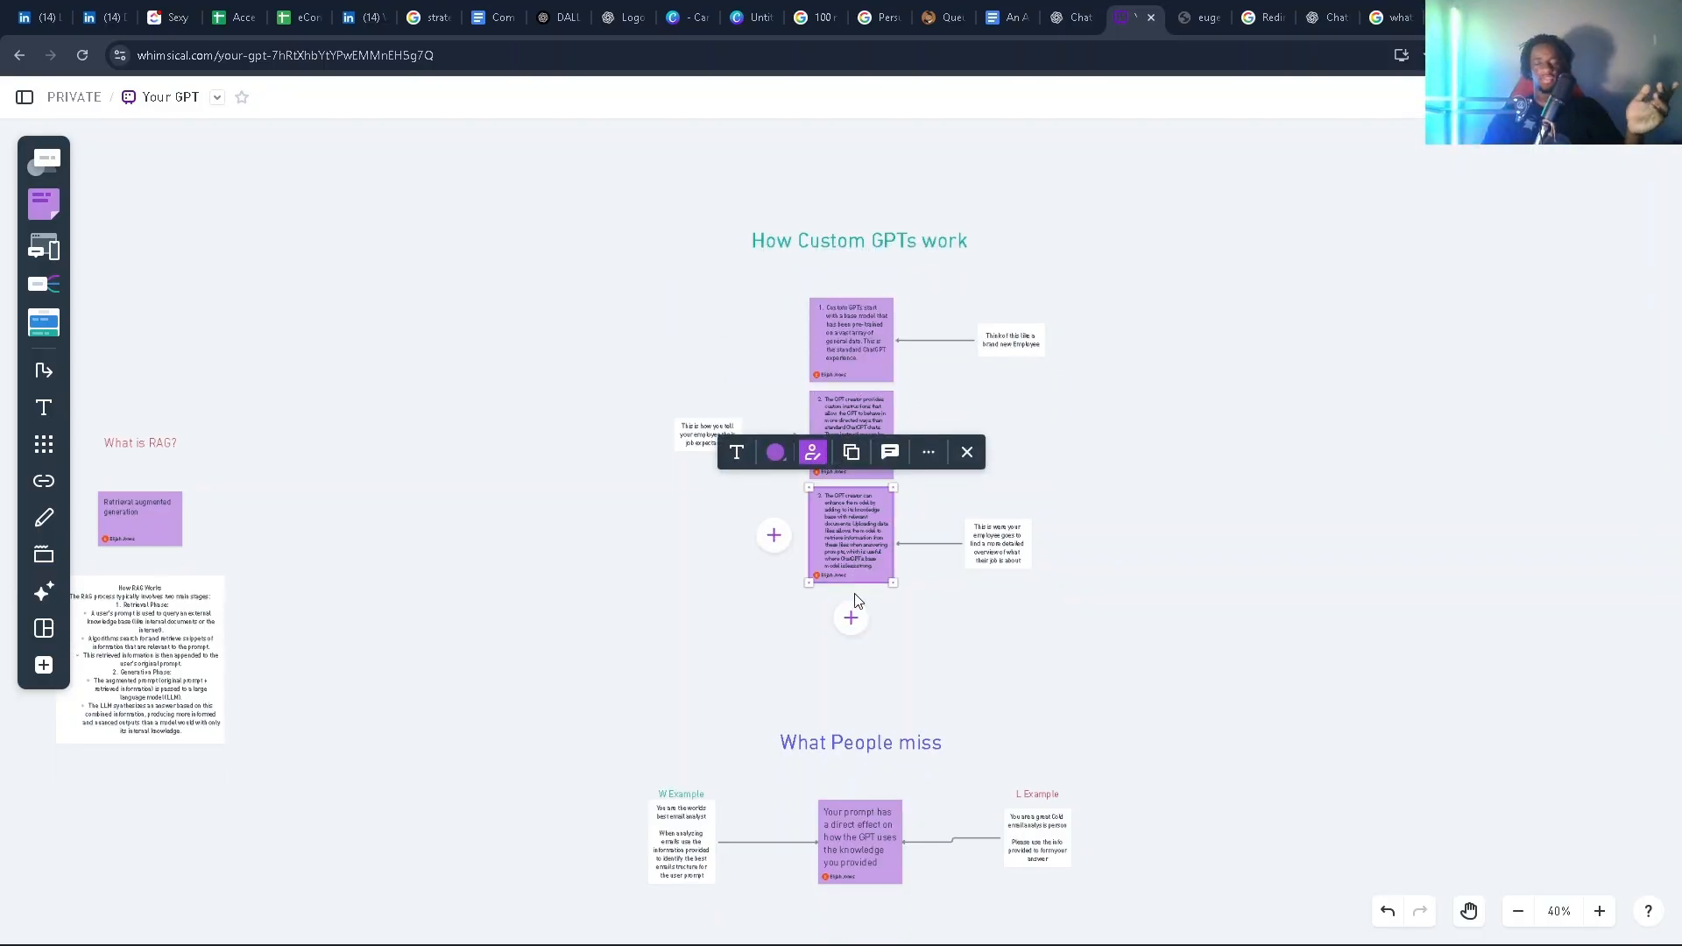
{"action": "scroll", "coordinate": [854, 592], "scroll_direction": "down", "scroll_amount": 4}
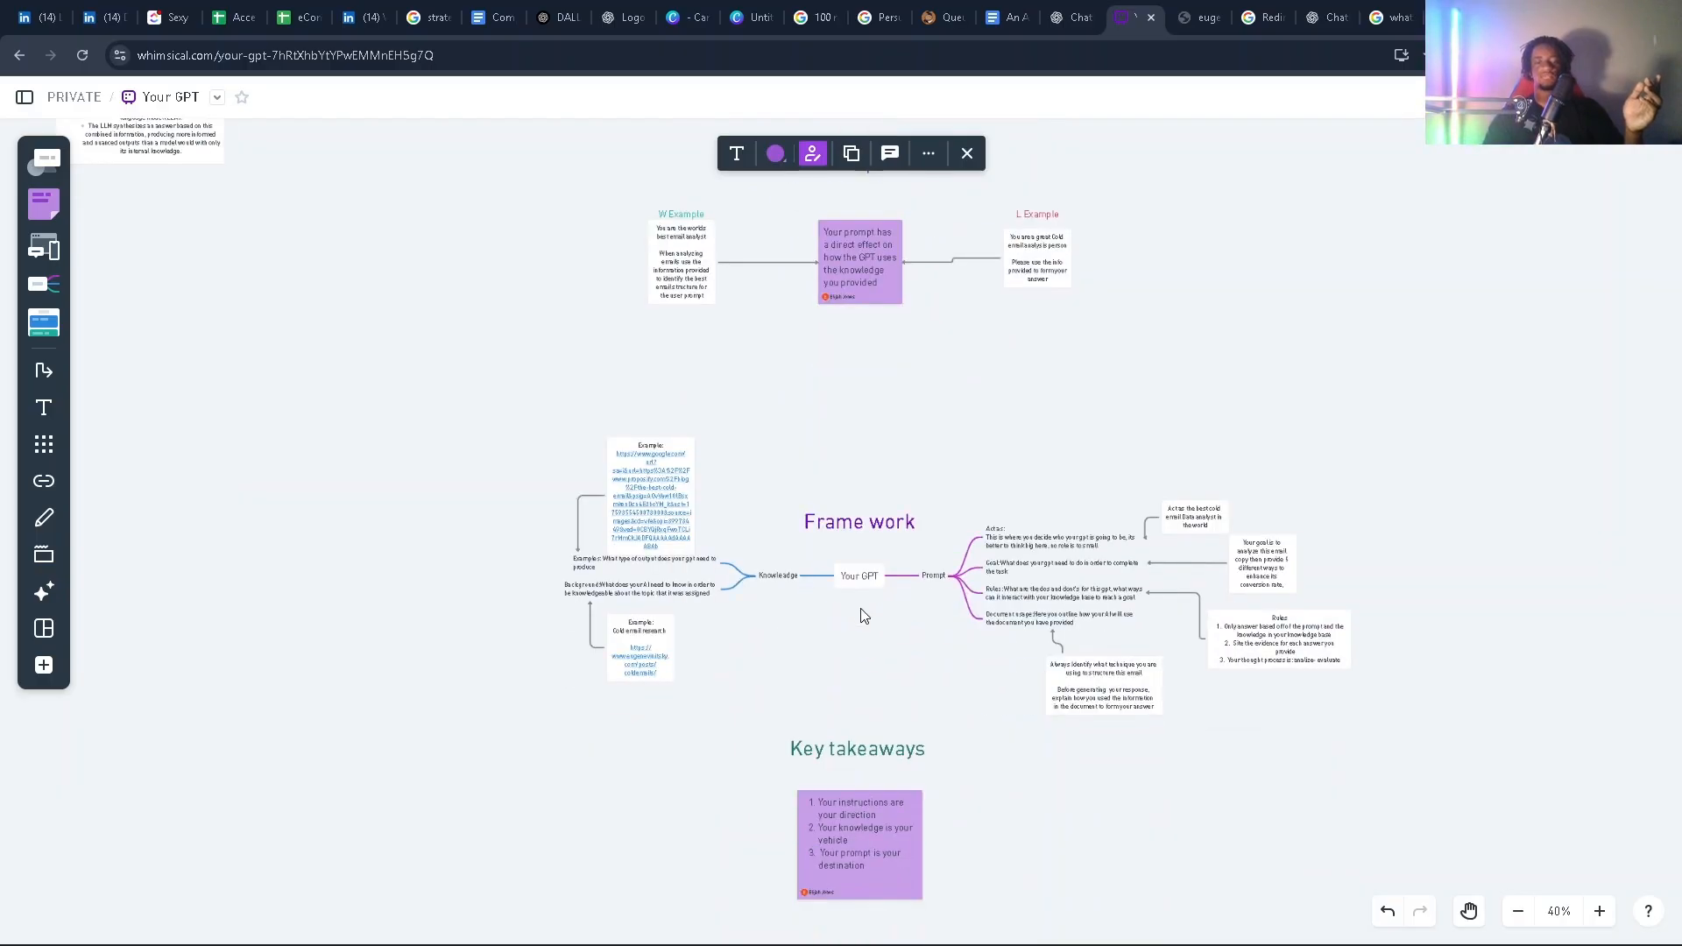
{"action": "left_click", "coordinate": [850, 578]}
{"action": "left_click", "coordinate": [933, 578]}
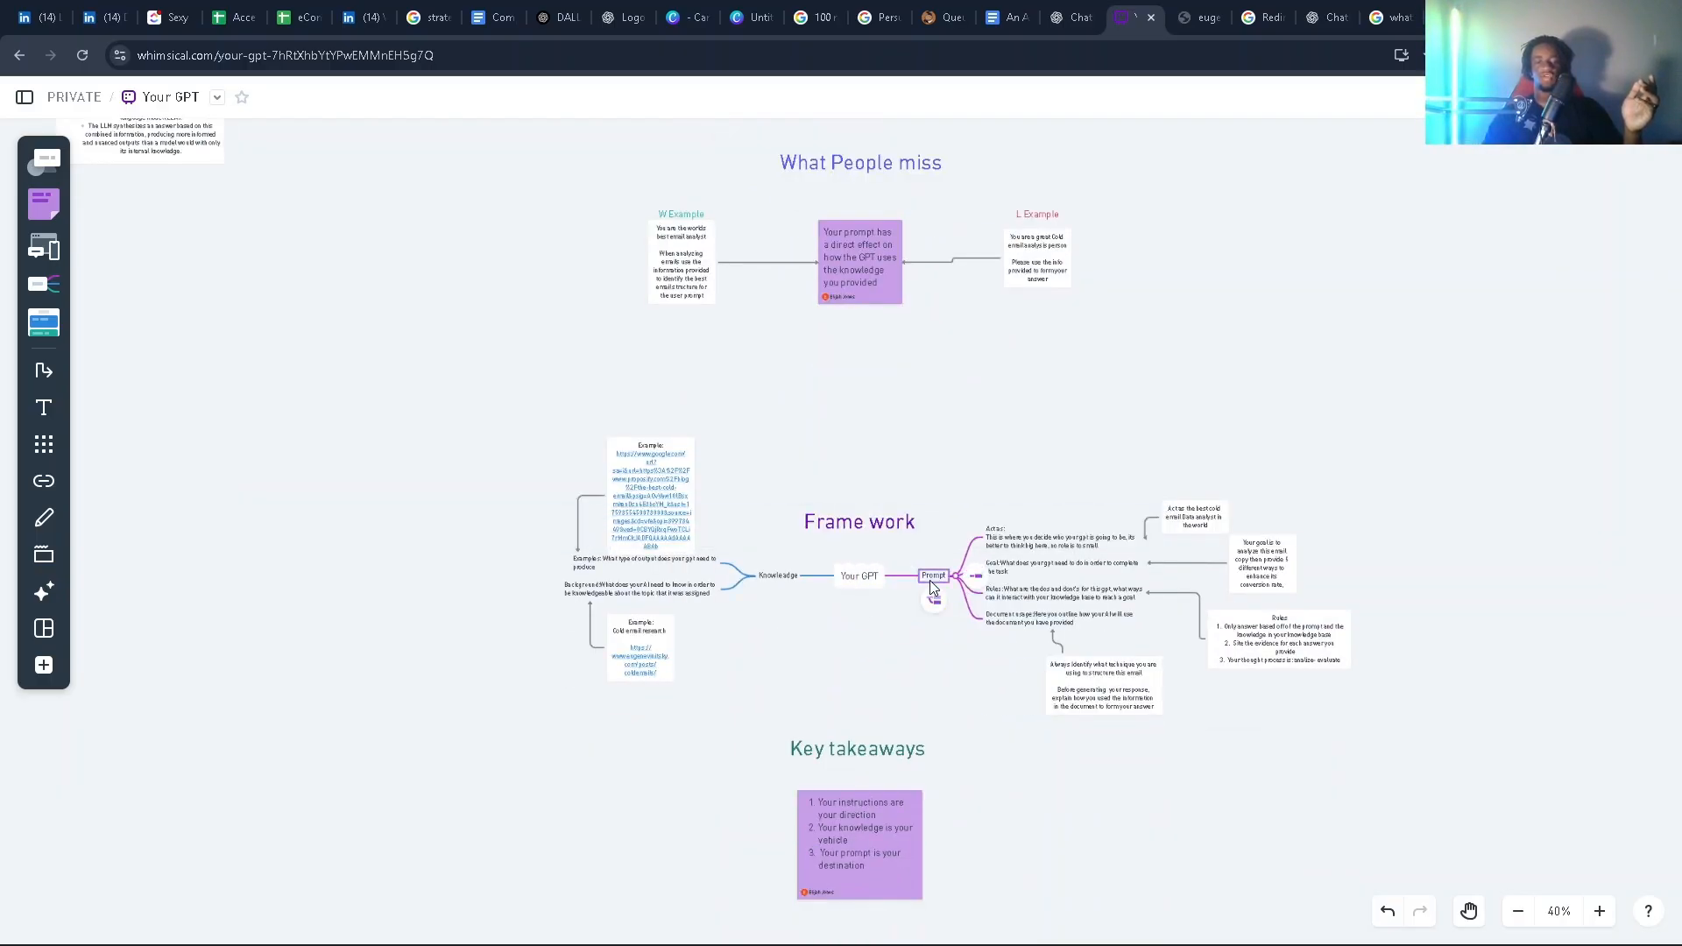
{"action": "left_click", "coordinate": [784, 585]}
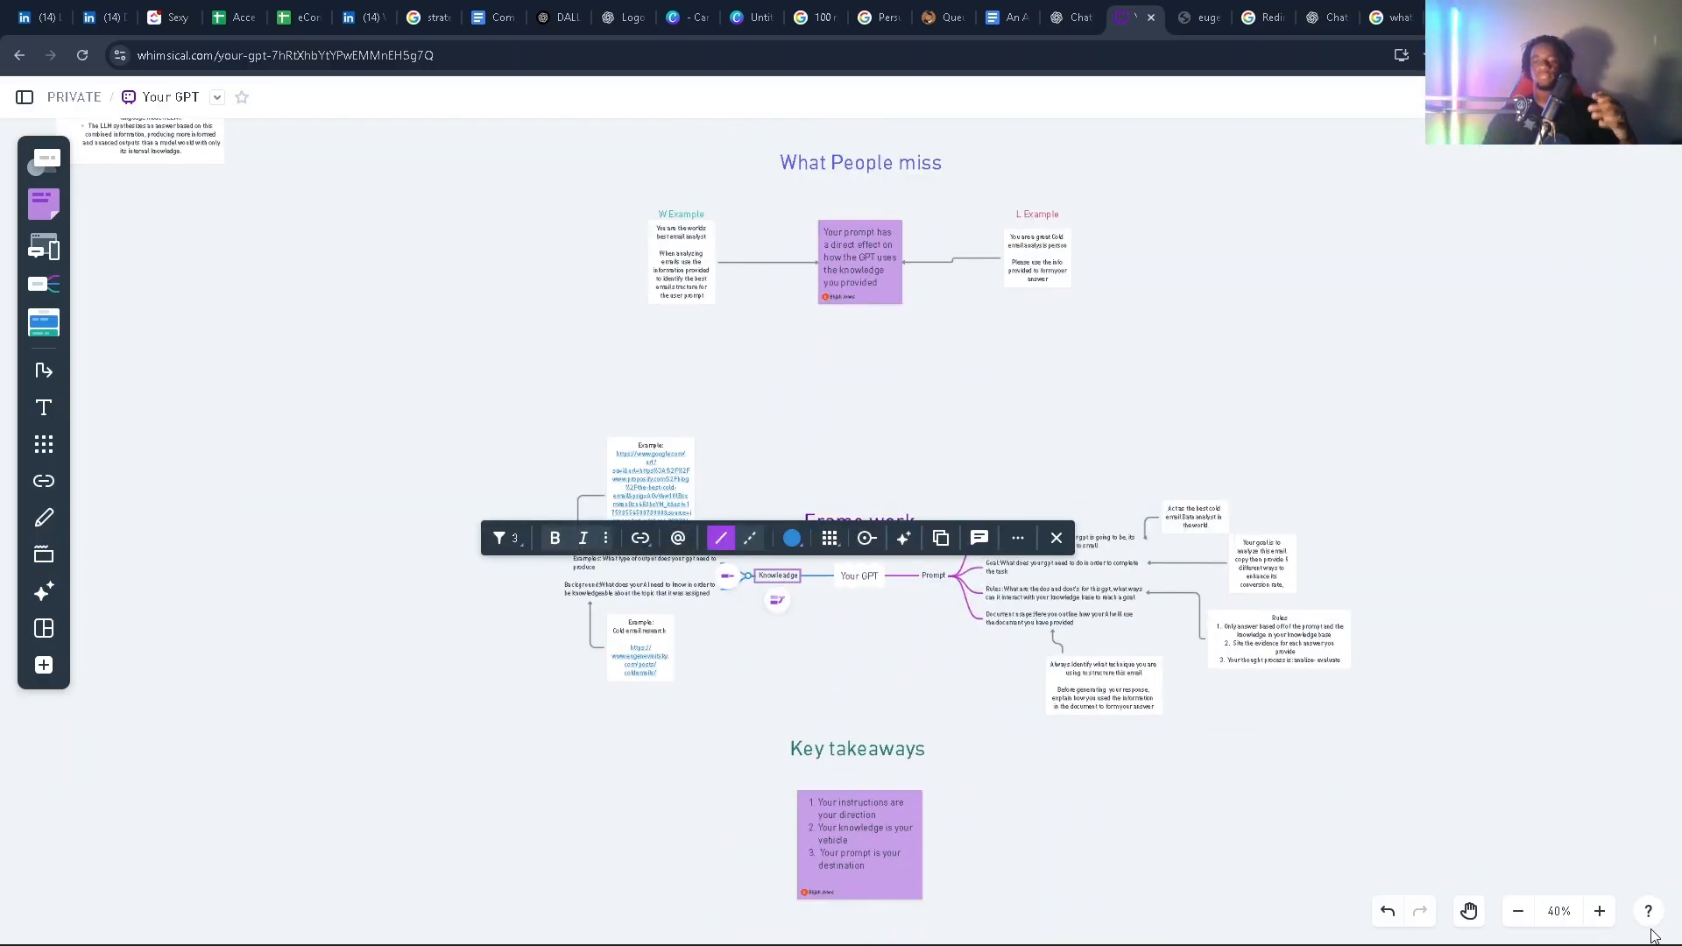
Step: Examine the Examples and Background items of the Knowleadge branch together with their example cards
{"action": "left_click", "coordinate": [1598, 923]}
{"action": "left_click", "coordinate": [1598, 924]}
{"action": "left_click", "coordinate": [1598, 924]}
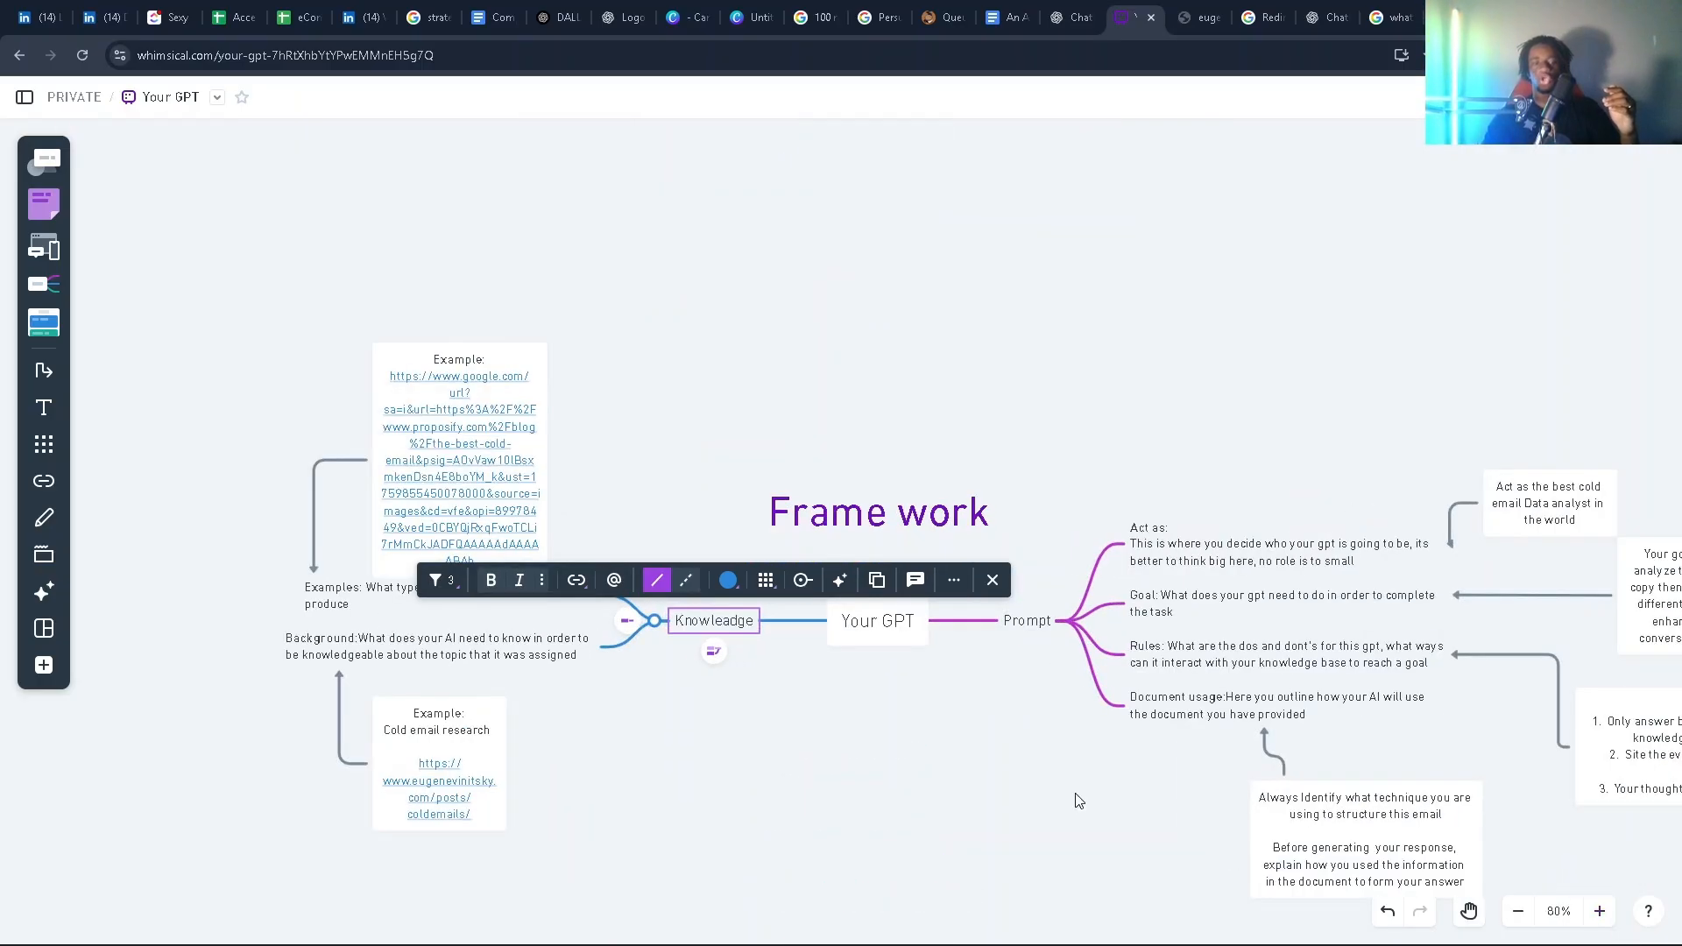
{"action": "scroll", "coordinate": [1075, 794], "scroll_direction": "left", "scroll_amount": 4}
{"action": "scroll", "coordinate": [1095, 795], "scroll_direction": "left", "scroll_amount": 2}
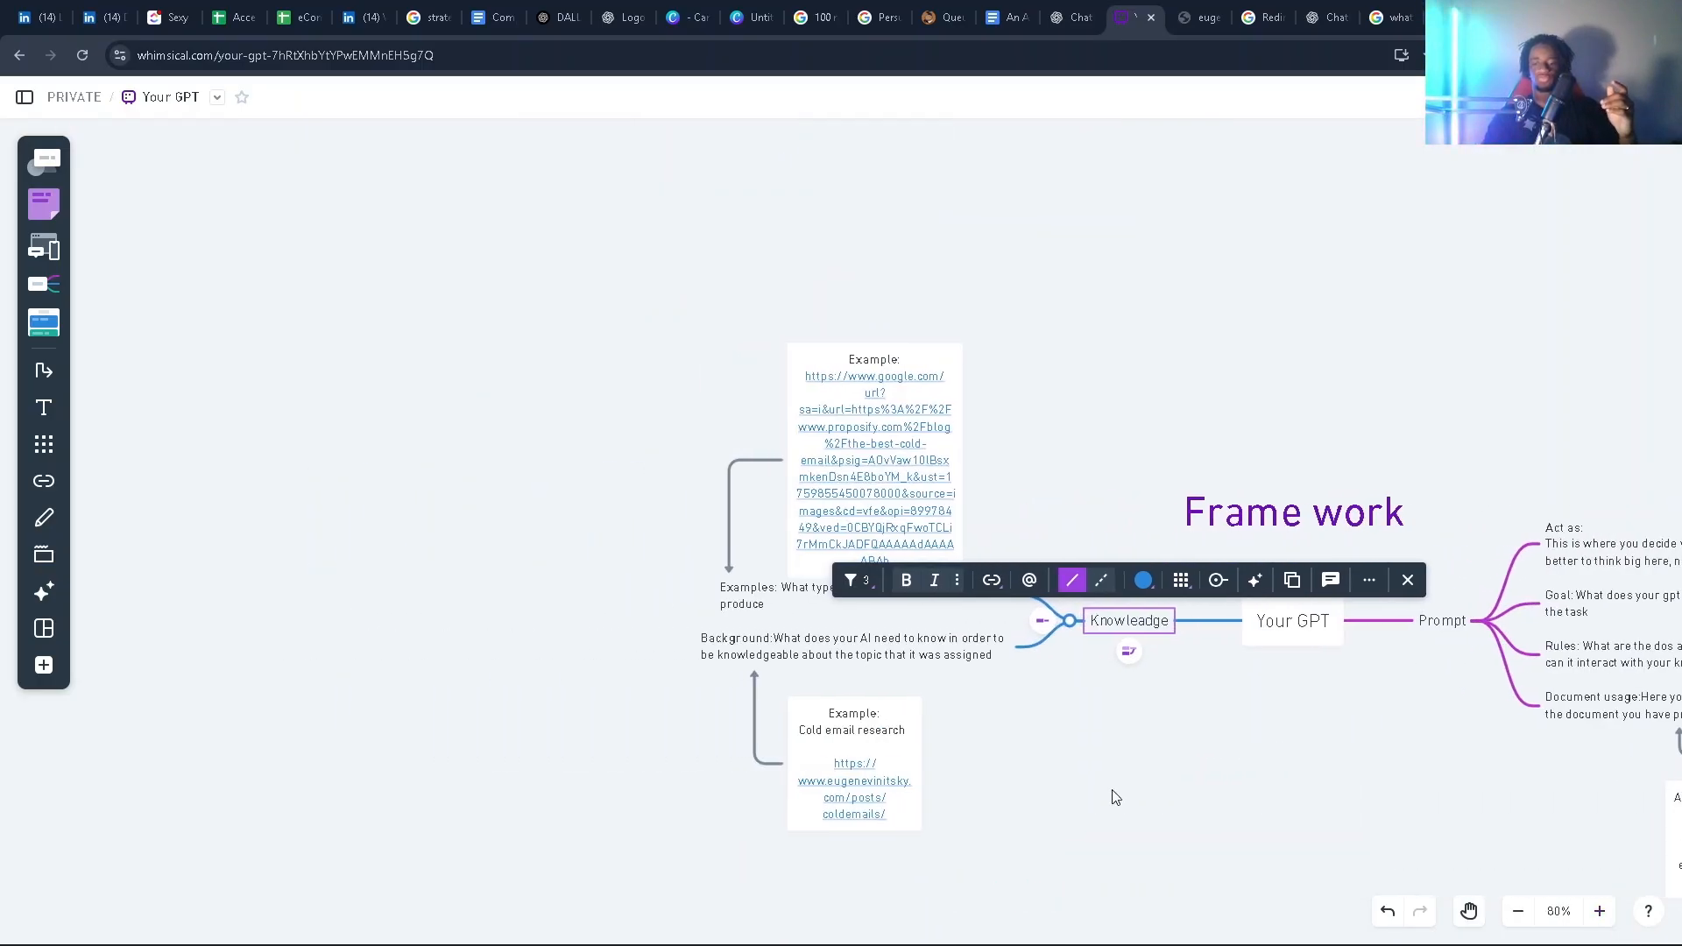
{"action": "left_click", "coordinate": [1596, 913]}
{"action": "left_click", "coordinate": [1597, 912]}
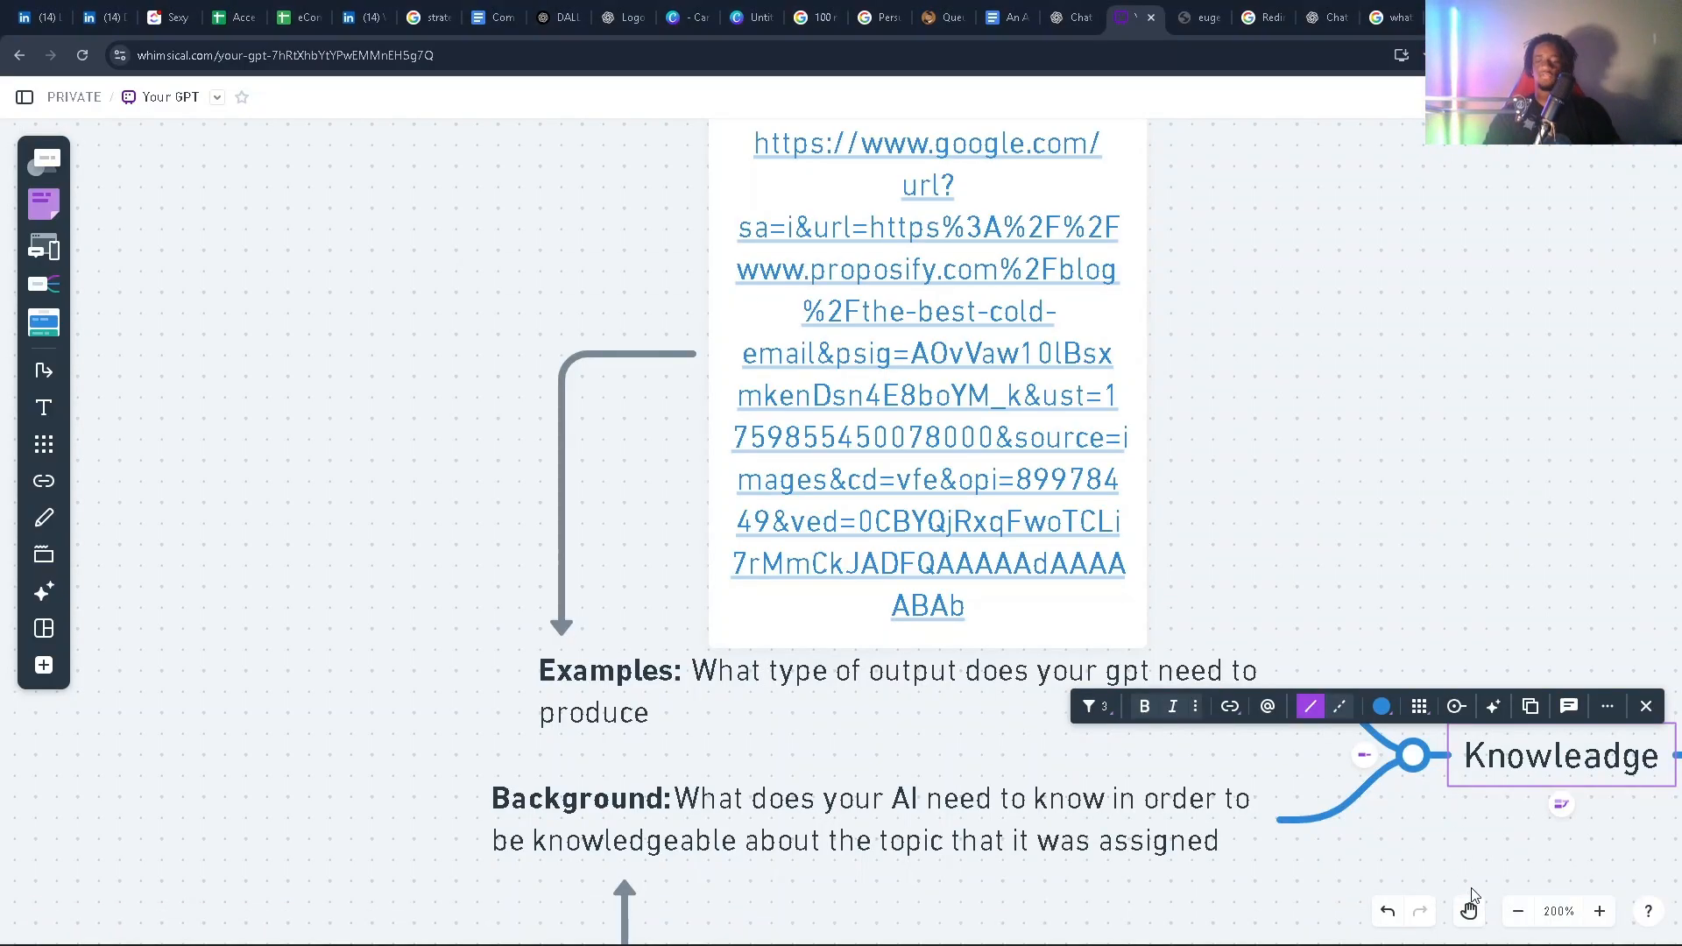
{"action": "left_click", "coordinate": [1517, 911]}
{"action": "left_click", "coordinate": [1517, 911]}
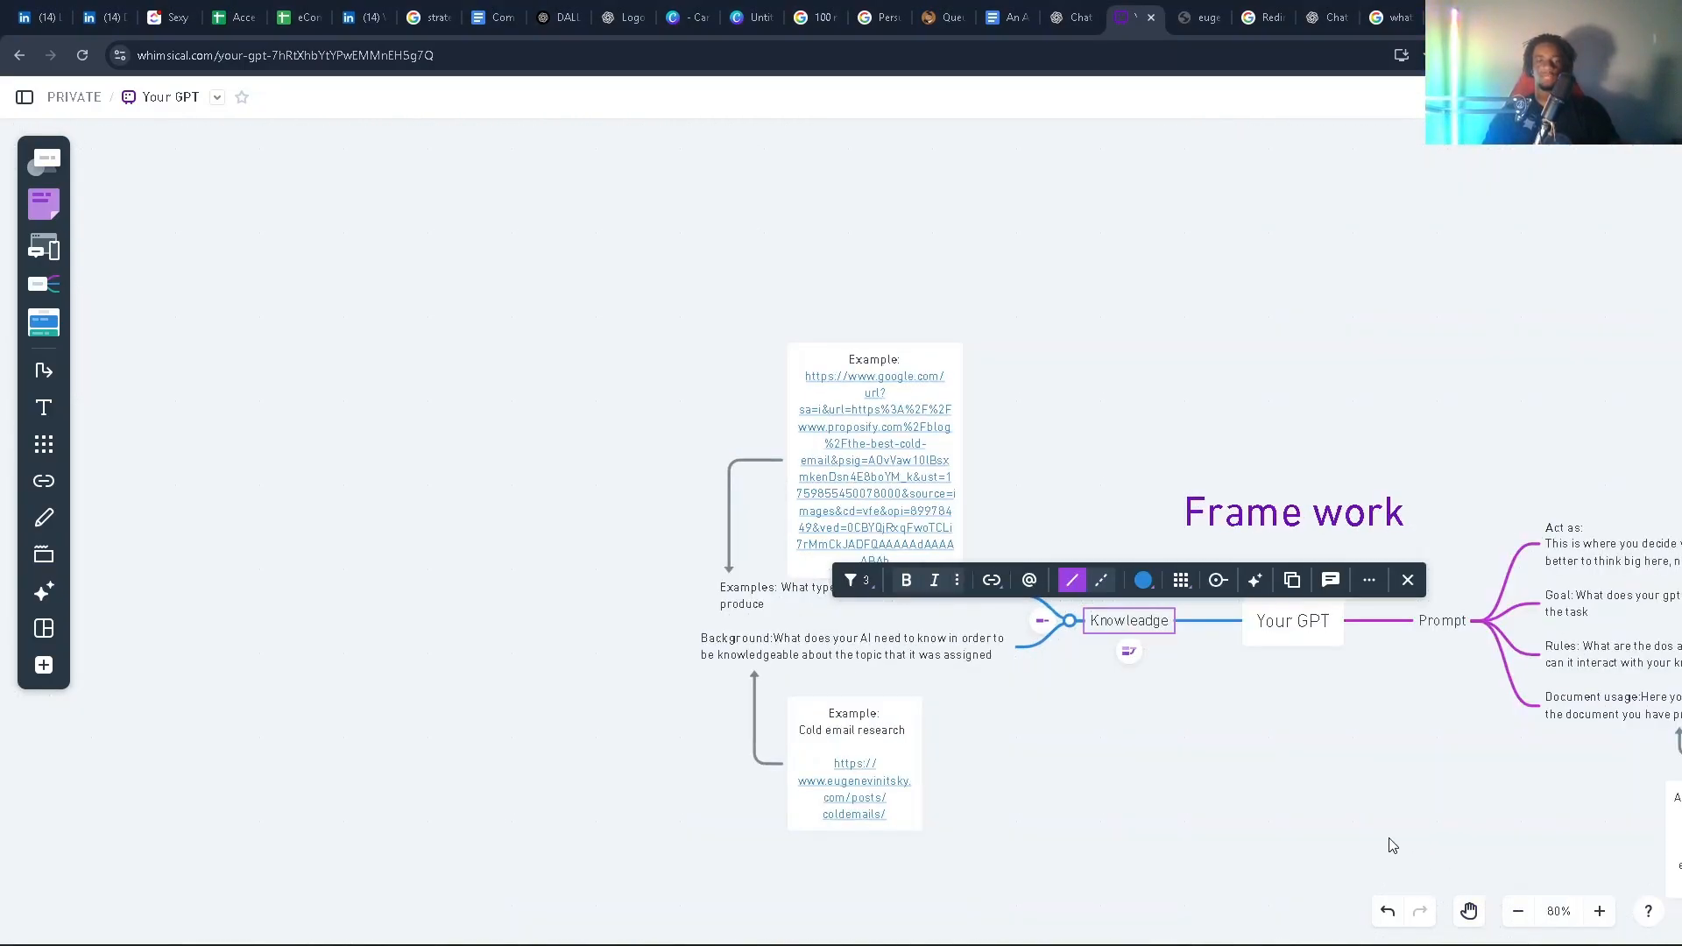
{"action": "scroll", "coordinate": [1330, 779], "scroll_direction": "down", "scroll_amount": 1}
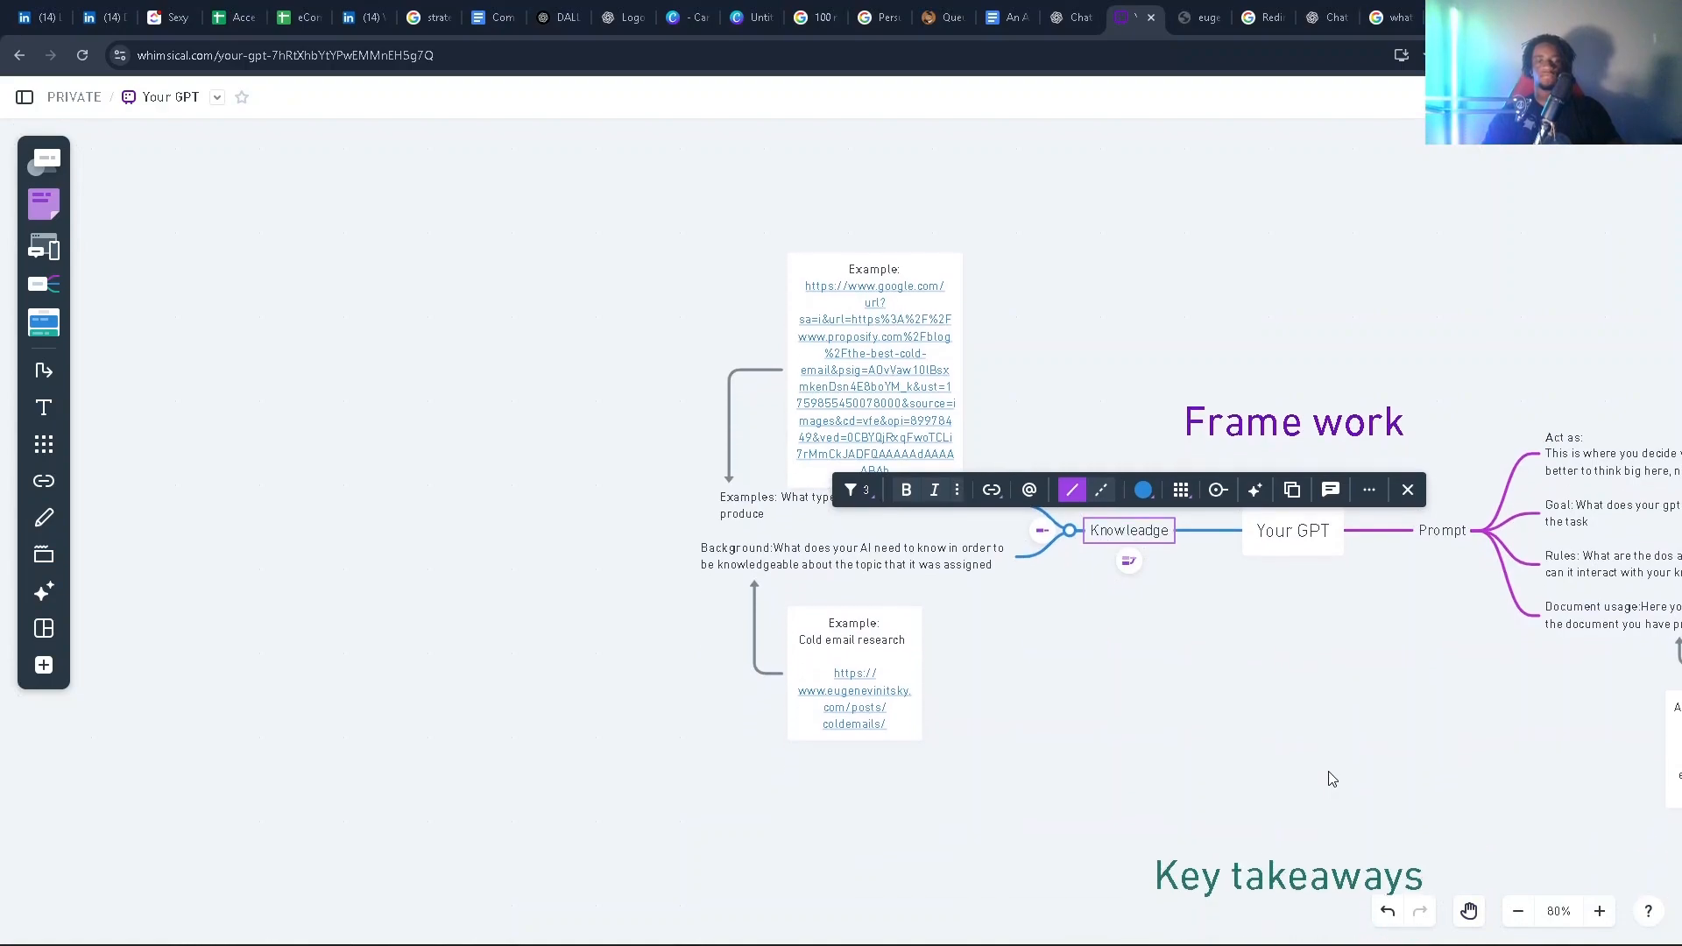
{"action": "left_click", "coordinate": [1175, 615]}
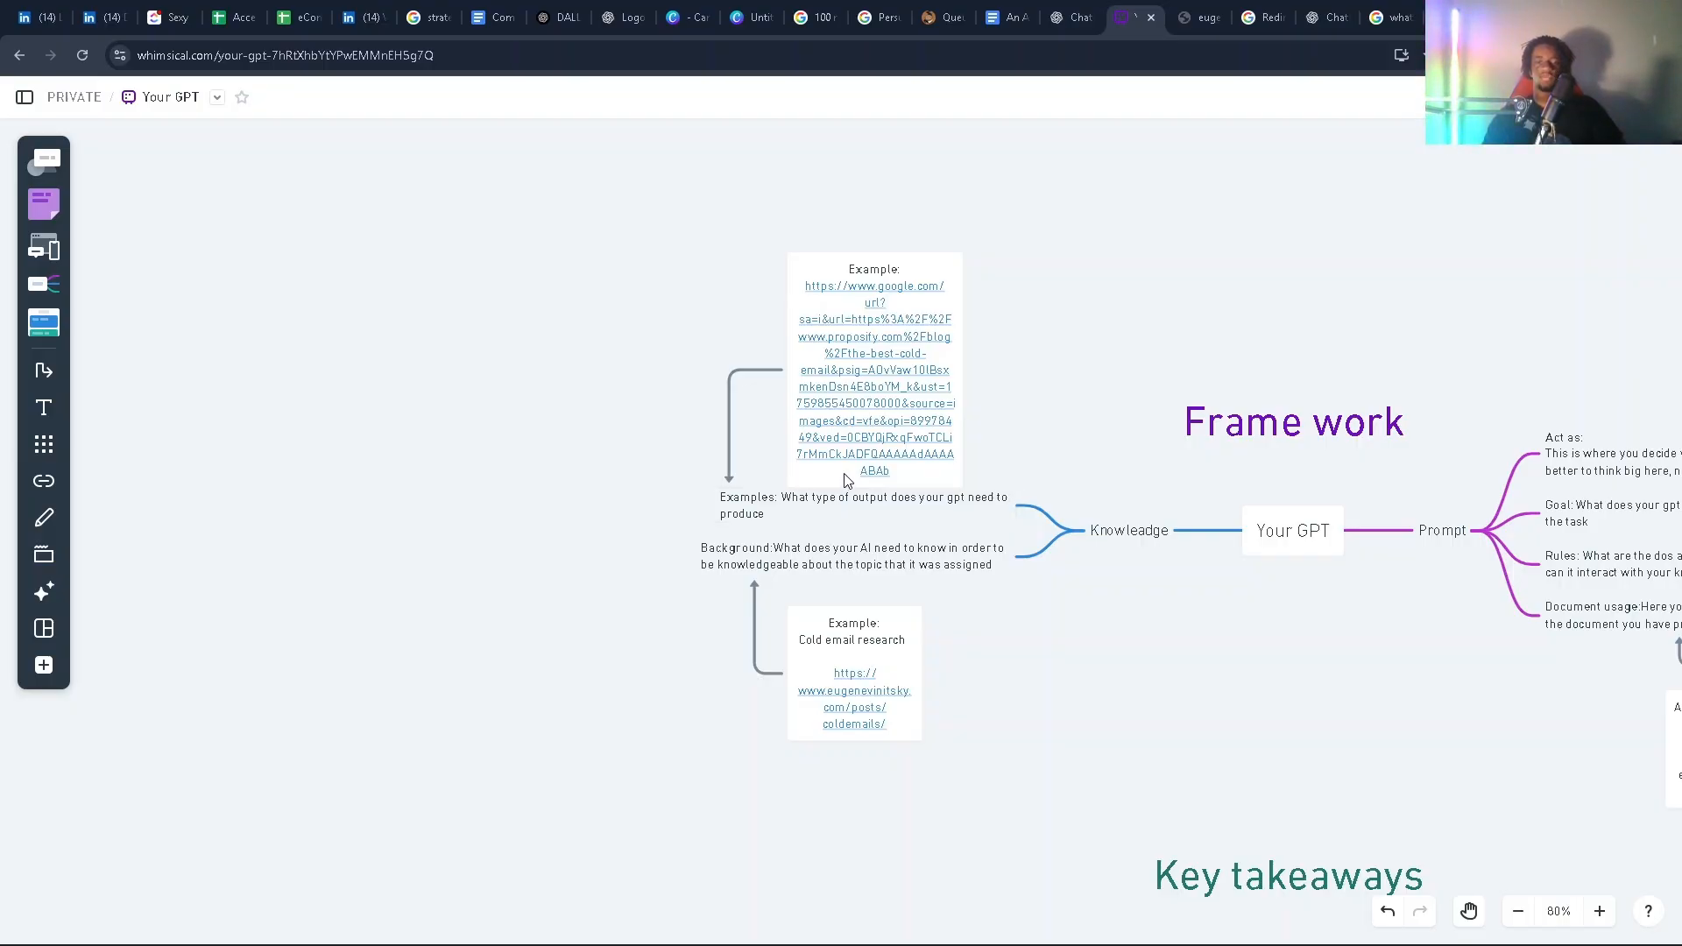
Step: View the cold email picture results for the Examples card's link, then go back to the Your GPT board
{"action": "left_click", "coordinate": [841, 451]}
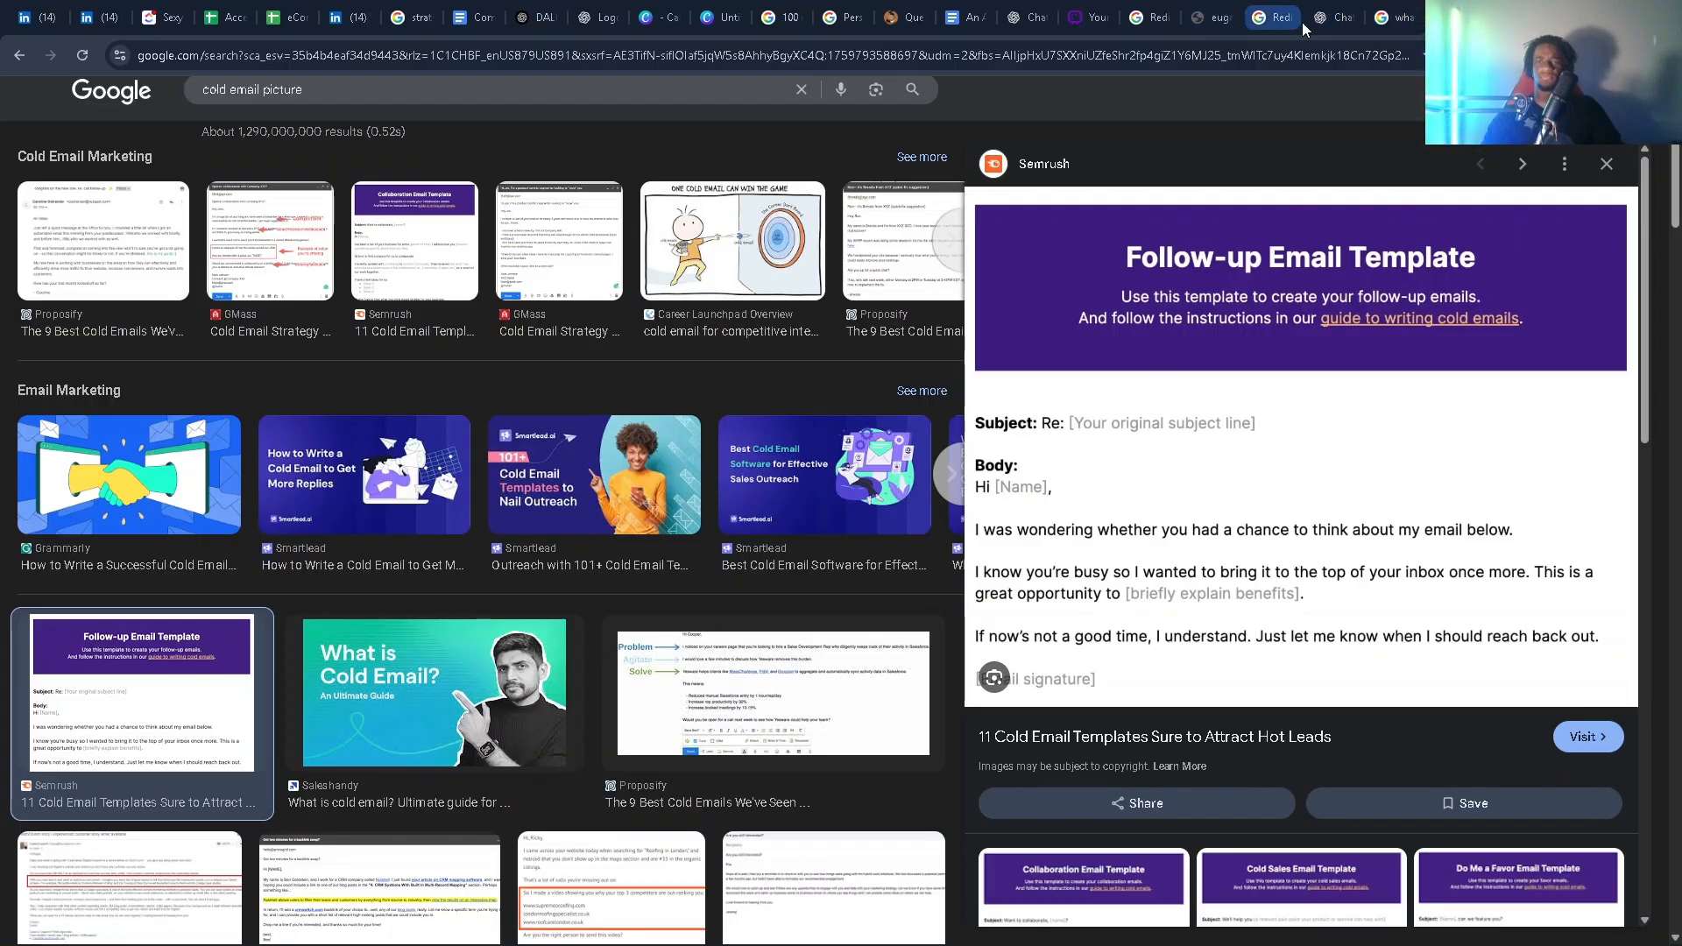
{"action": "left_click", "coordinate": [1098, 24]}
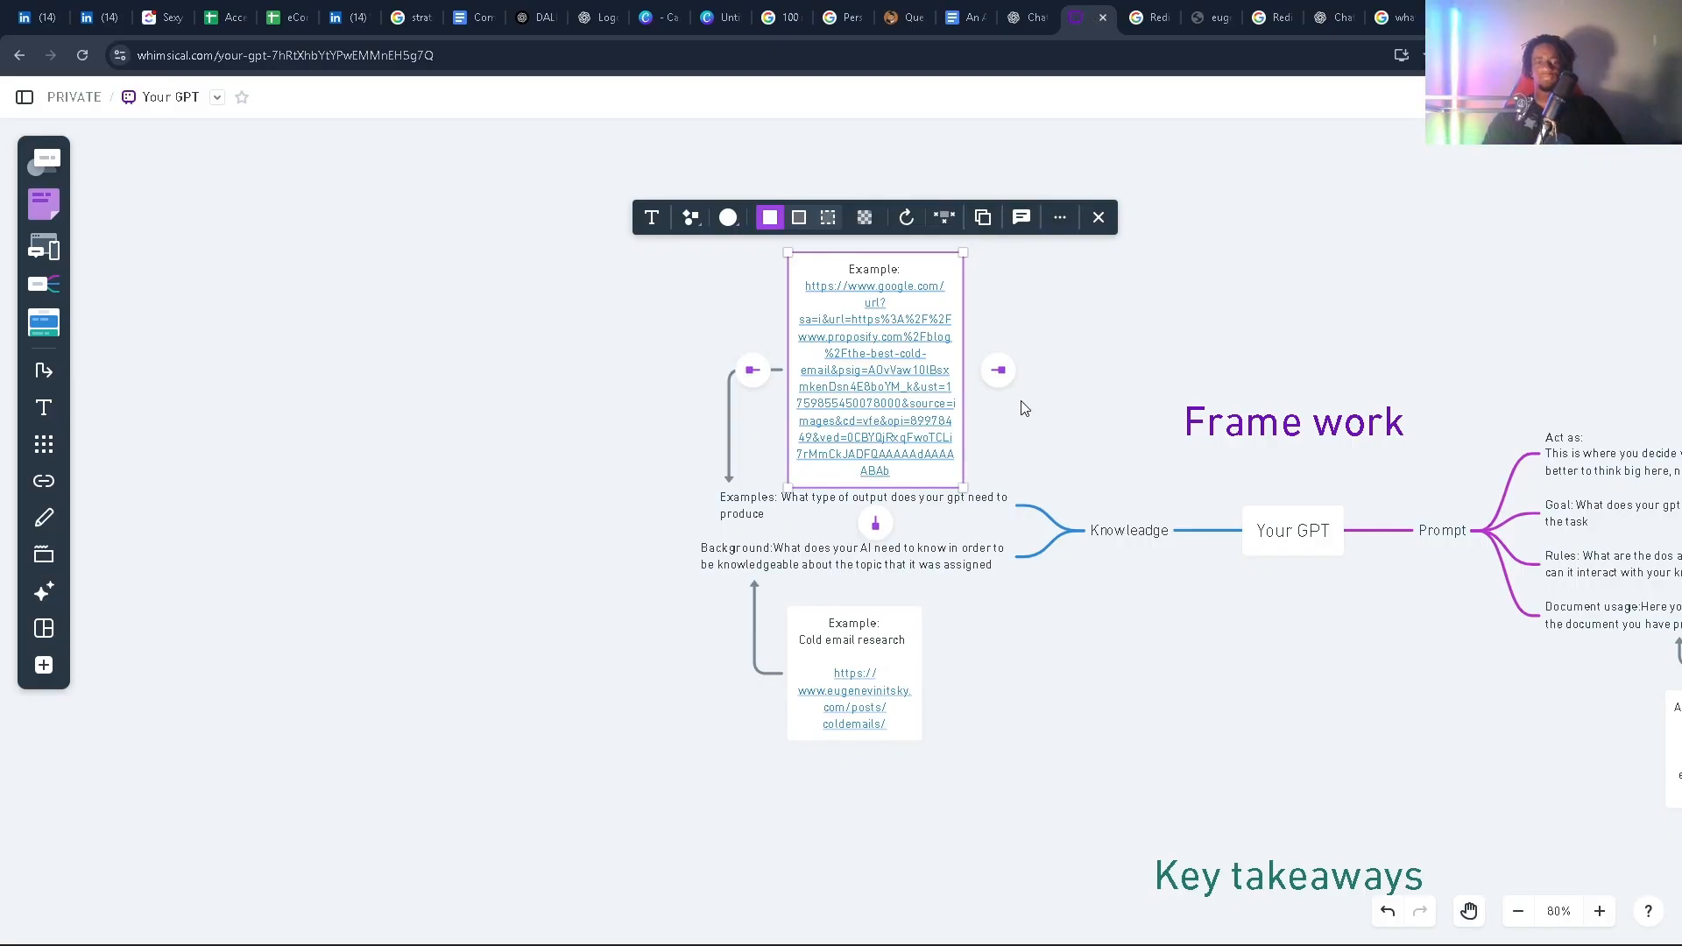
{"action": "left_click", "coordinate": [1056, 695]}
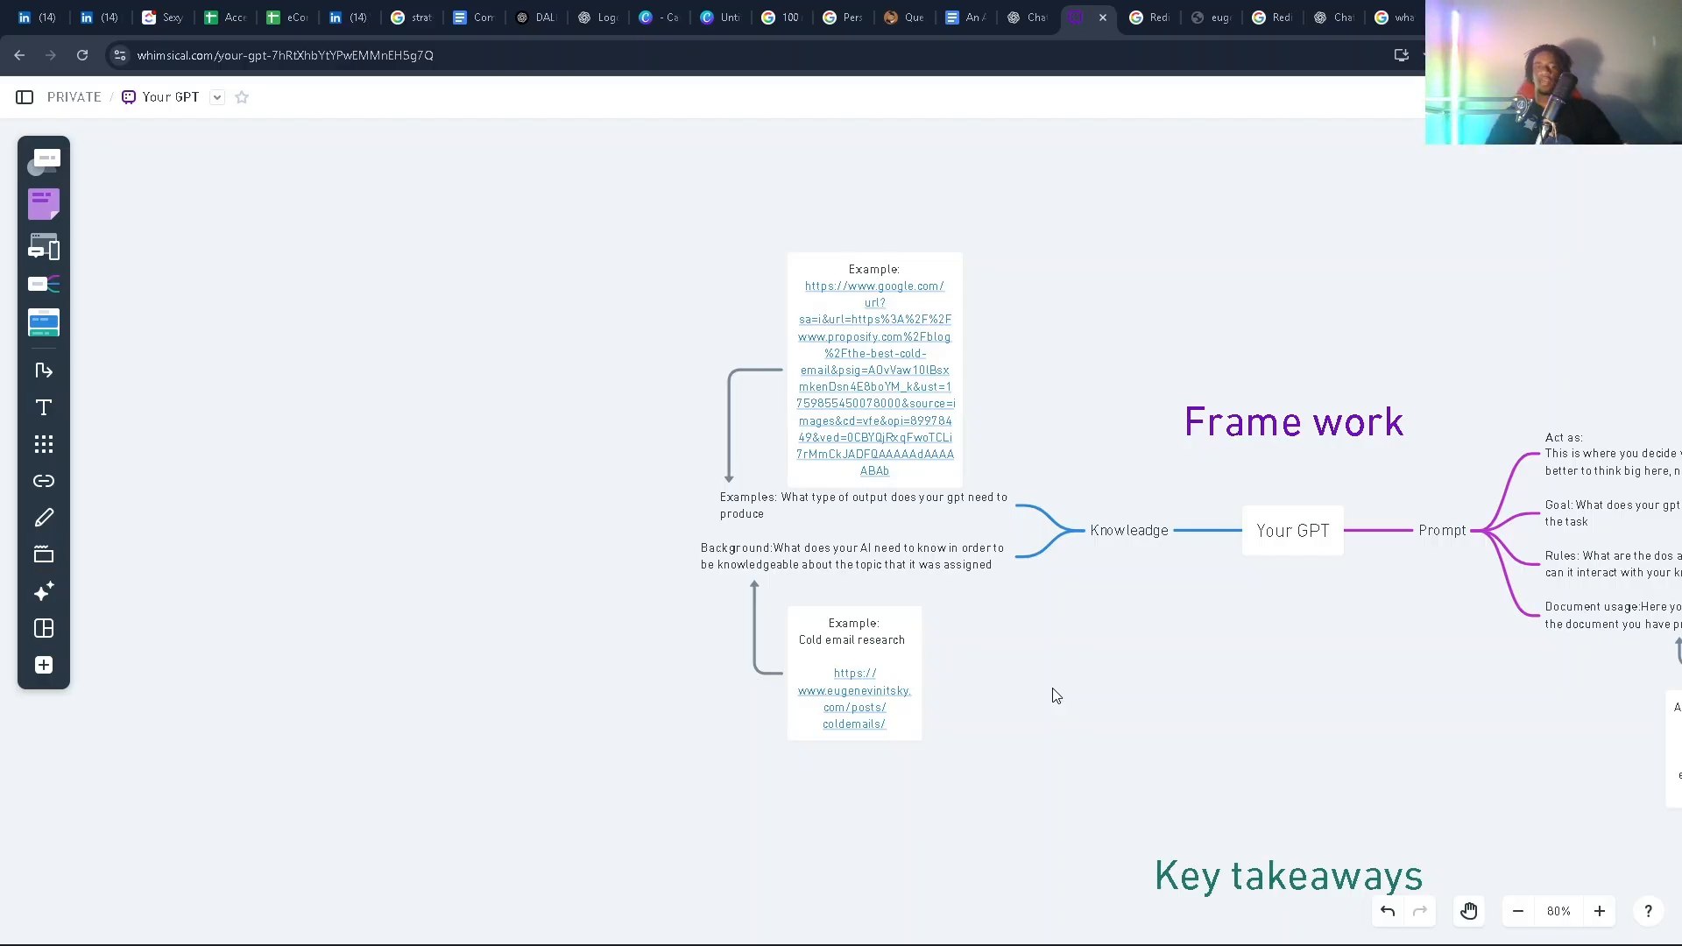
Step: Open the Cold email research link from the Background example card and read through "A Guide to Cold Emailing"
{"action": "left_click", "coordinate": [837, 725]}
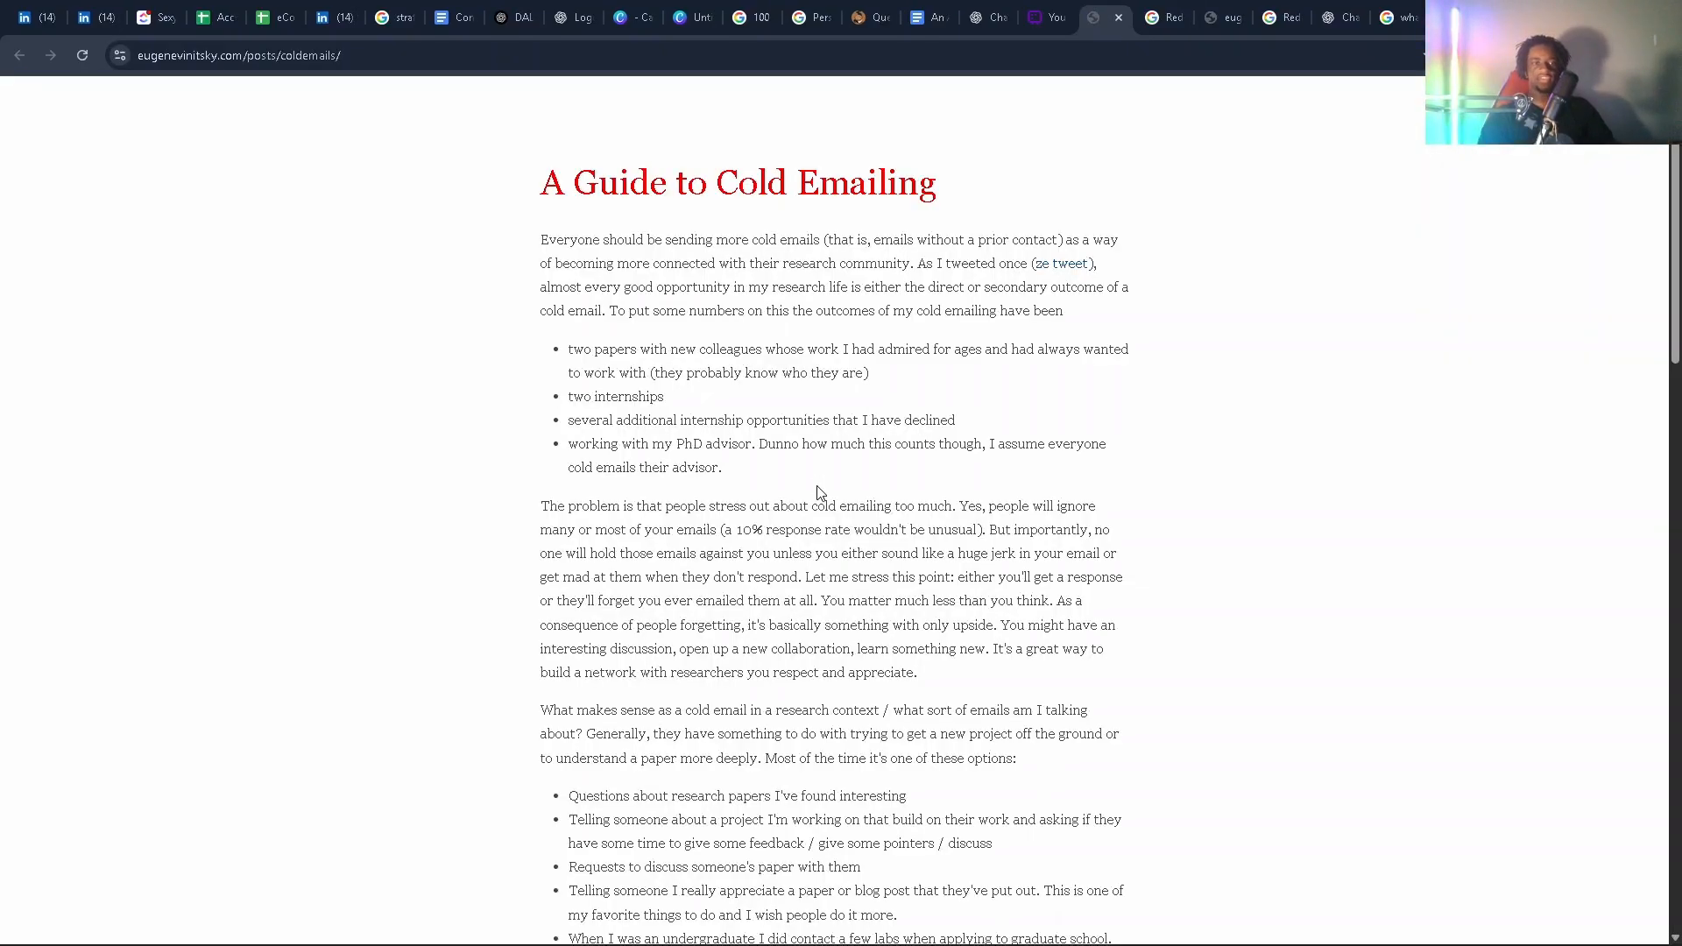
{"action": "scroll", "coordinate": [819, 492], "scroll_direction": "down", "scroll_amount": 20}
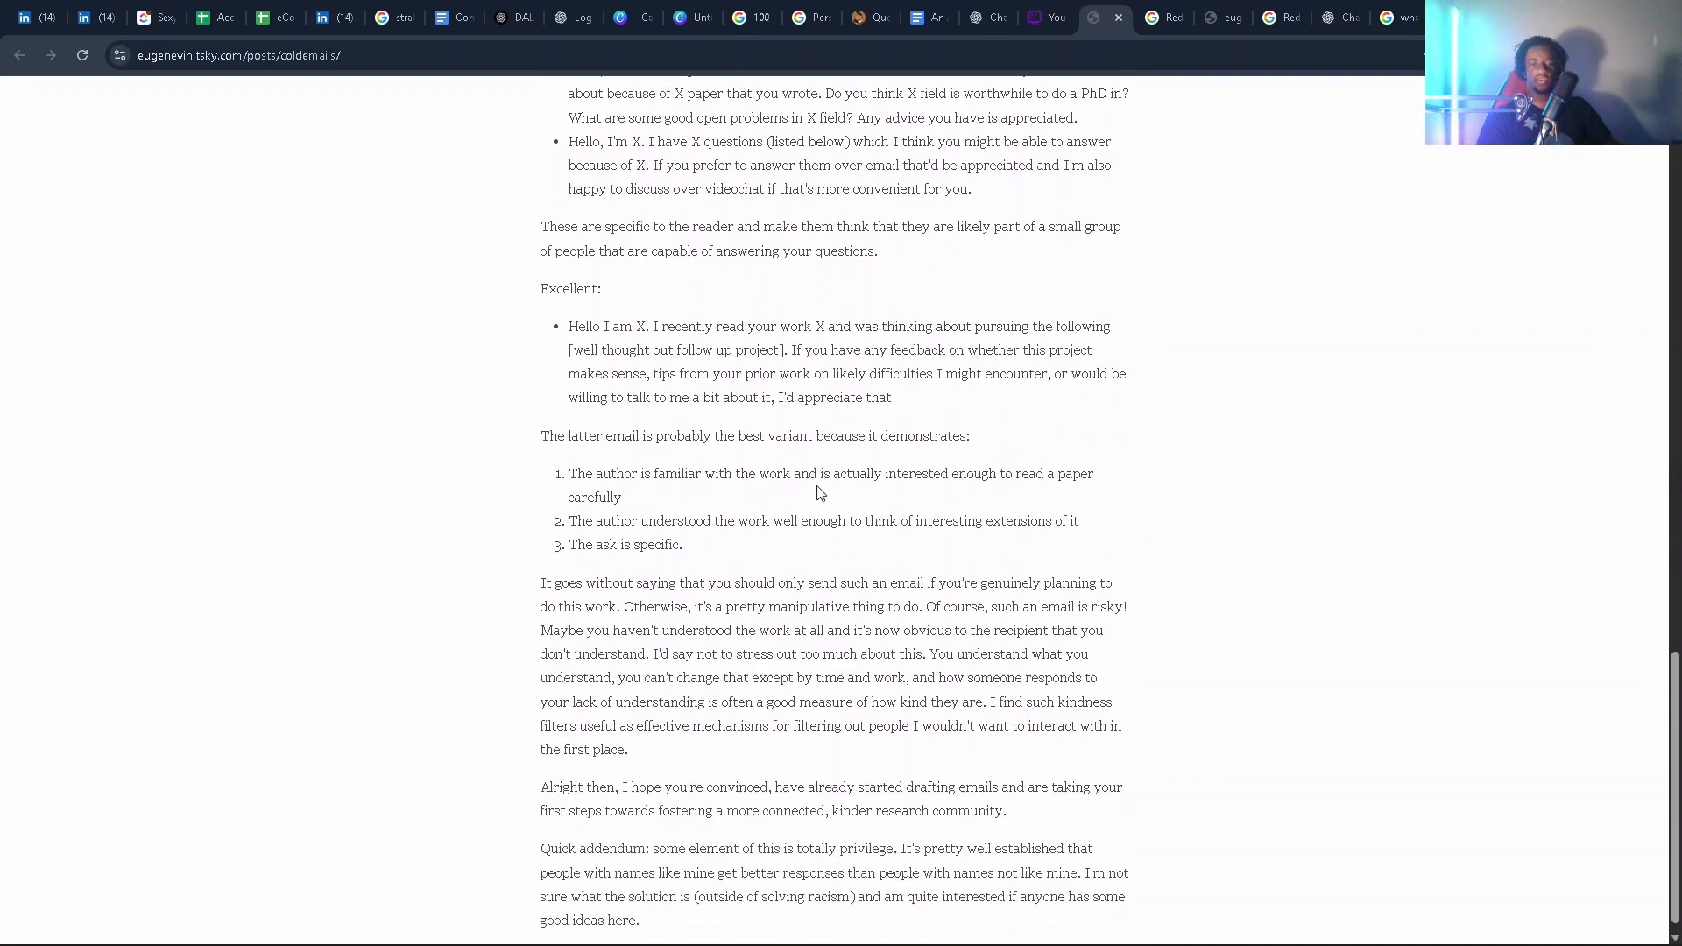
{"action": "scroll", "coordinate": [819, 491], "scroll_direction": "up", "scroll_amount": 20}
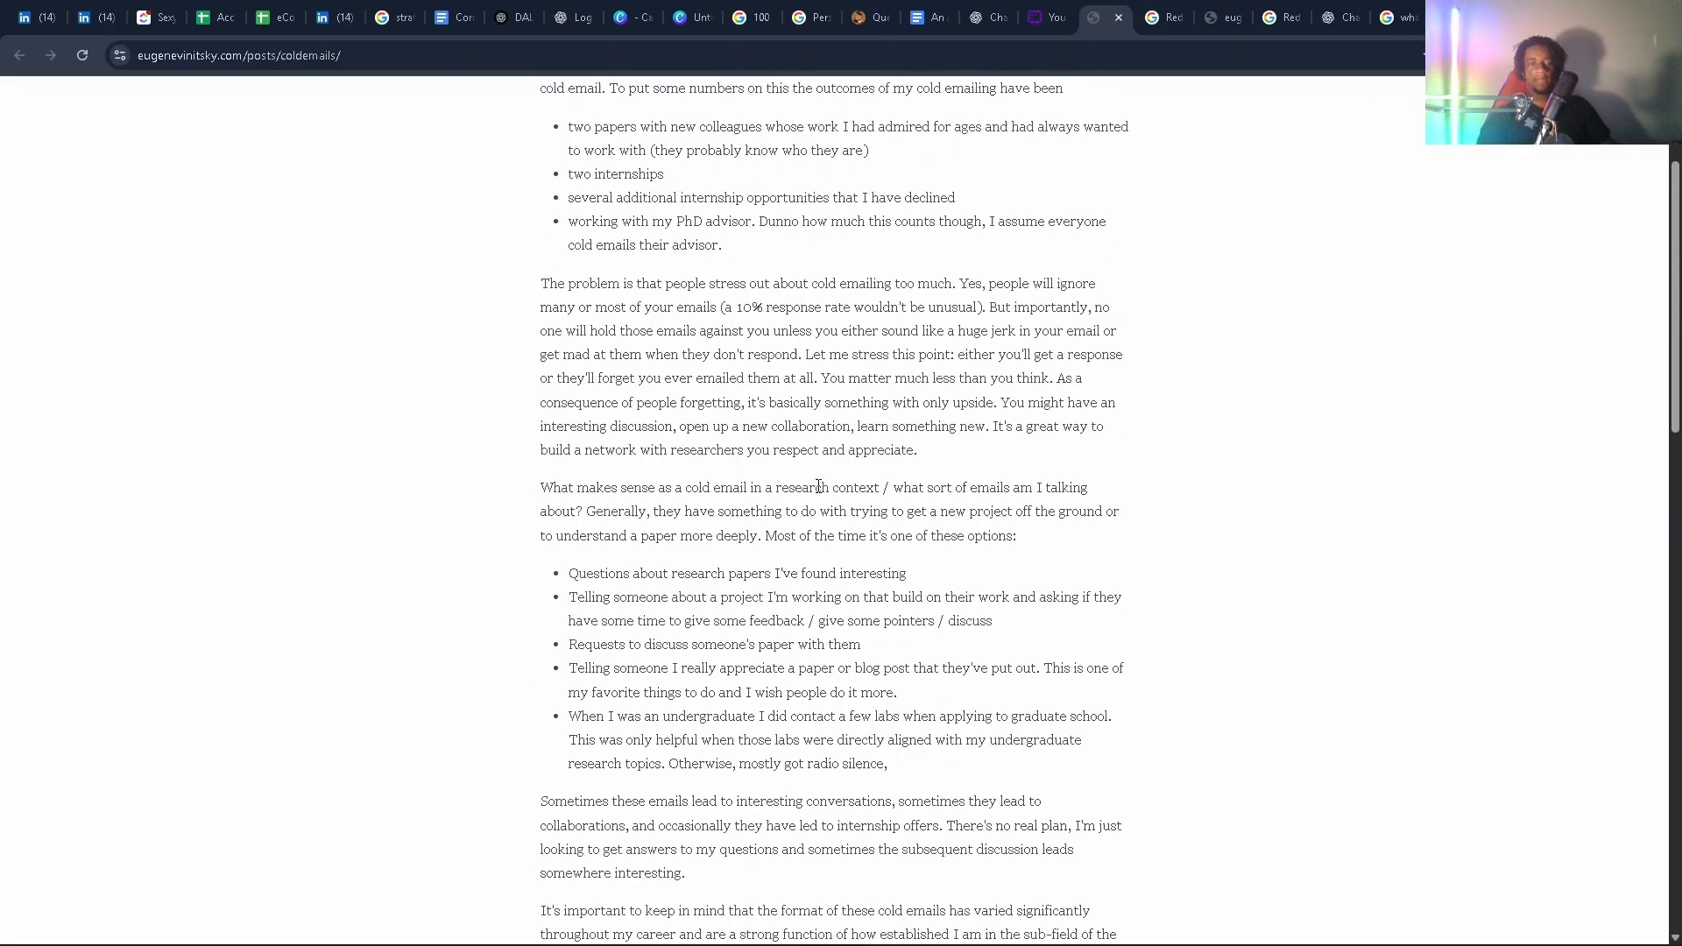
{"action": "scroll", "coordinate": [819, 487], "scroll_direction": "up", "scroll_amount": 3}
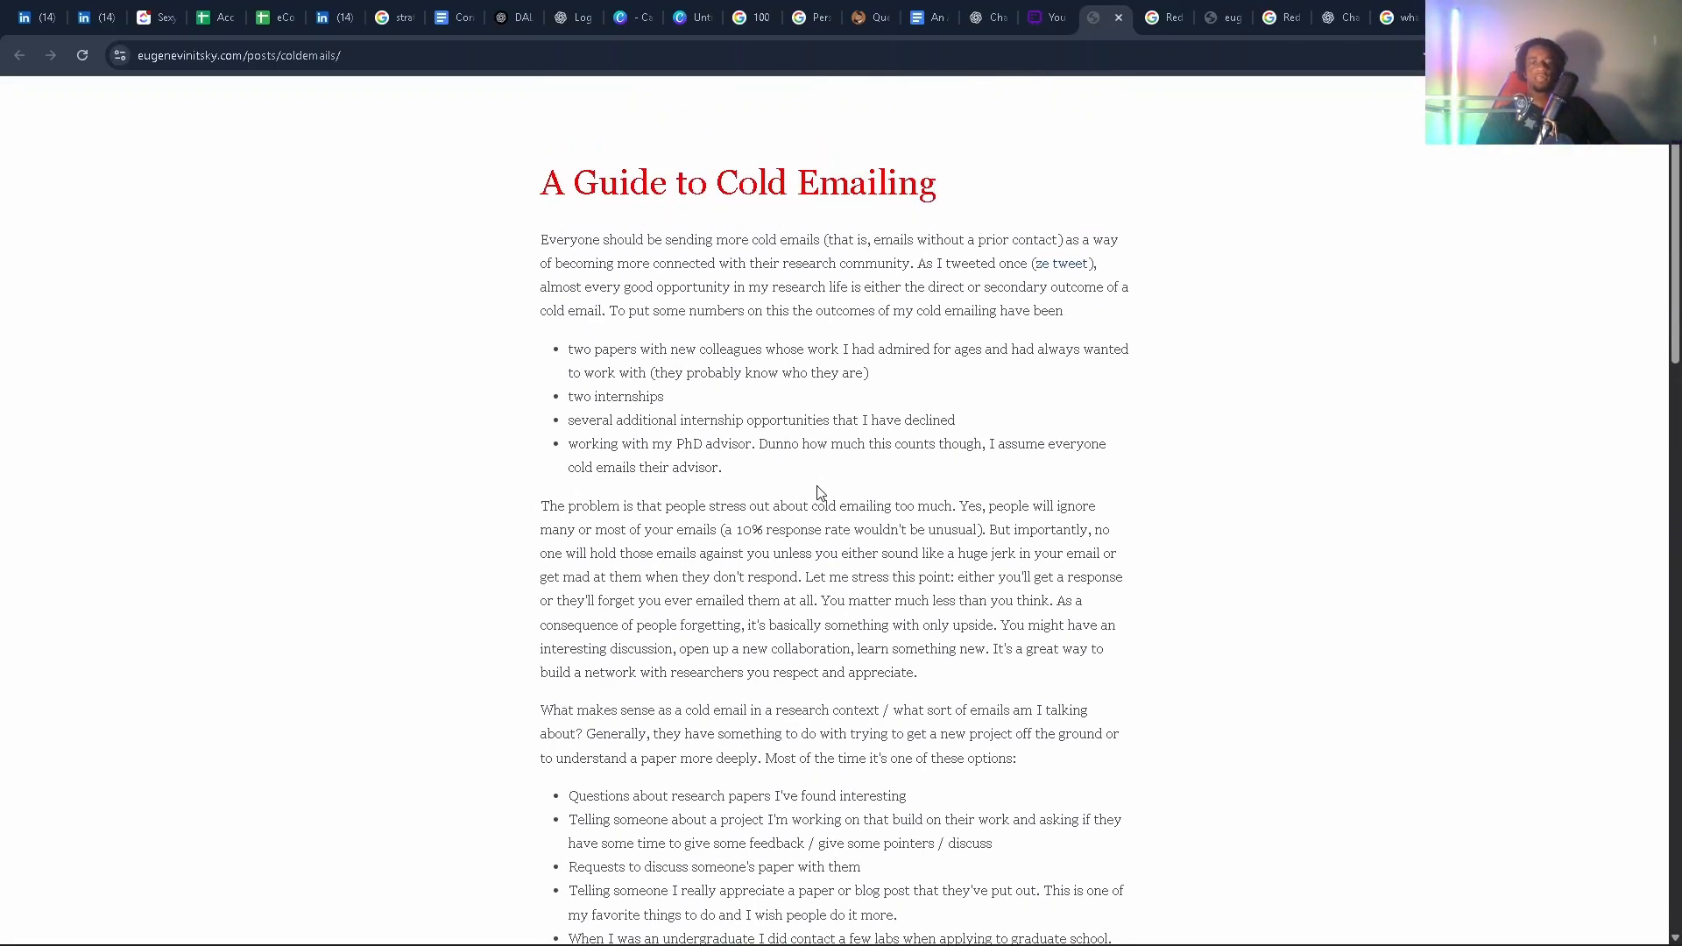
{"action": "scroll", "coordinate": [819, 493], "scroll_direction": "down", "scroll_amount": 1}
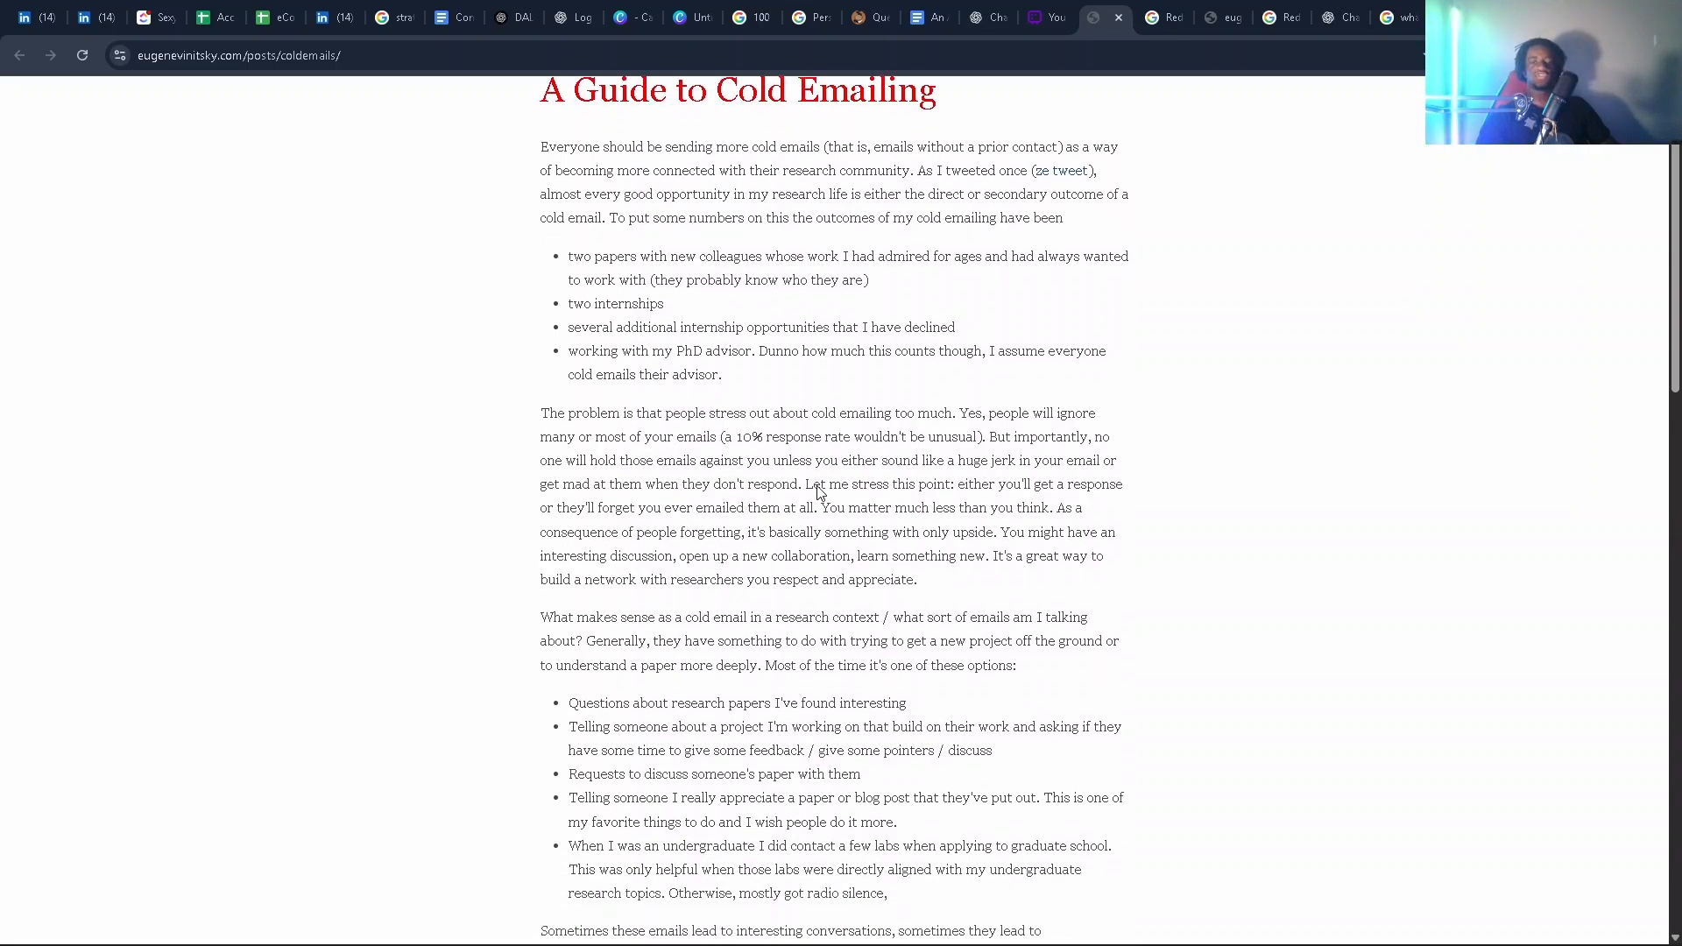
{"action": "scroll", "coordinate": [819, 492], "scroll_direction": "down", "scroll_amount": 2}
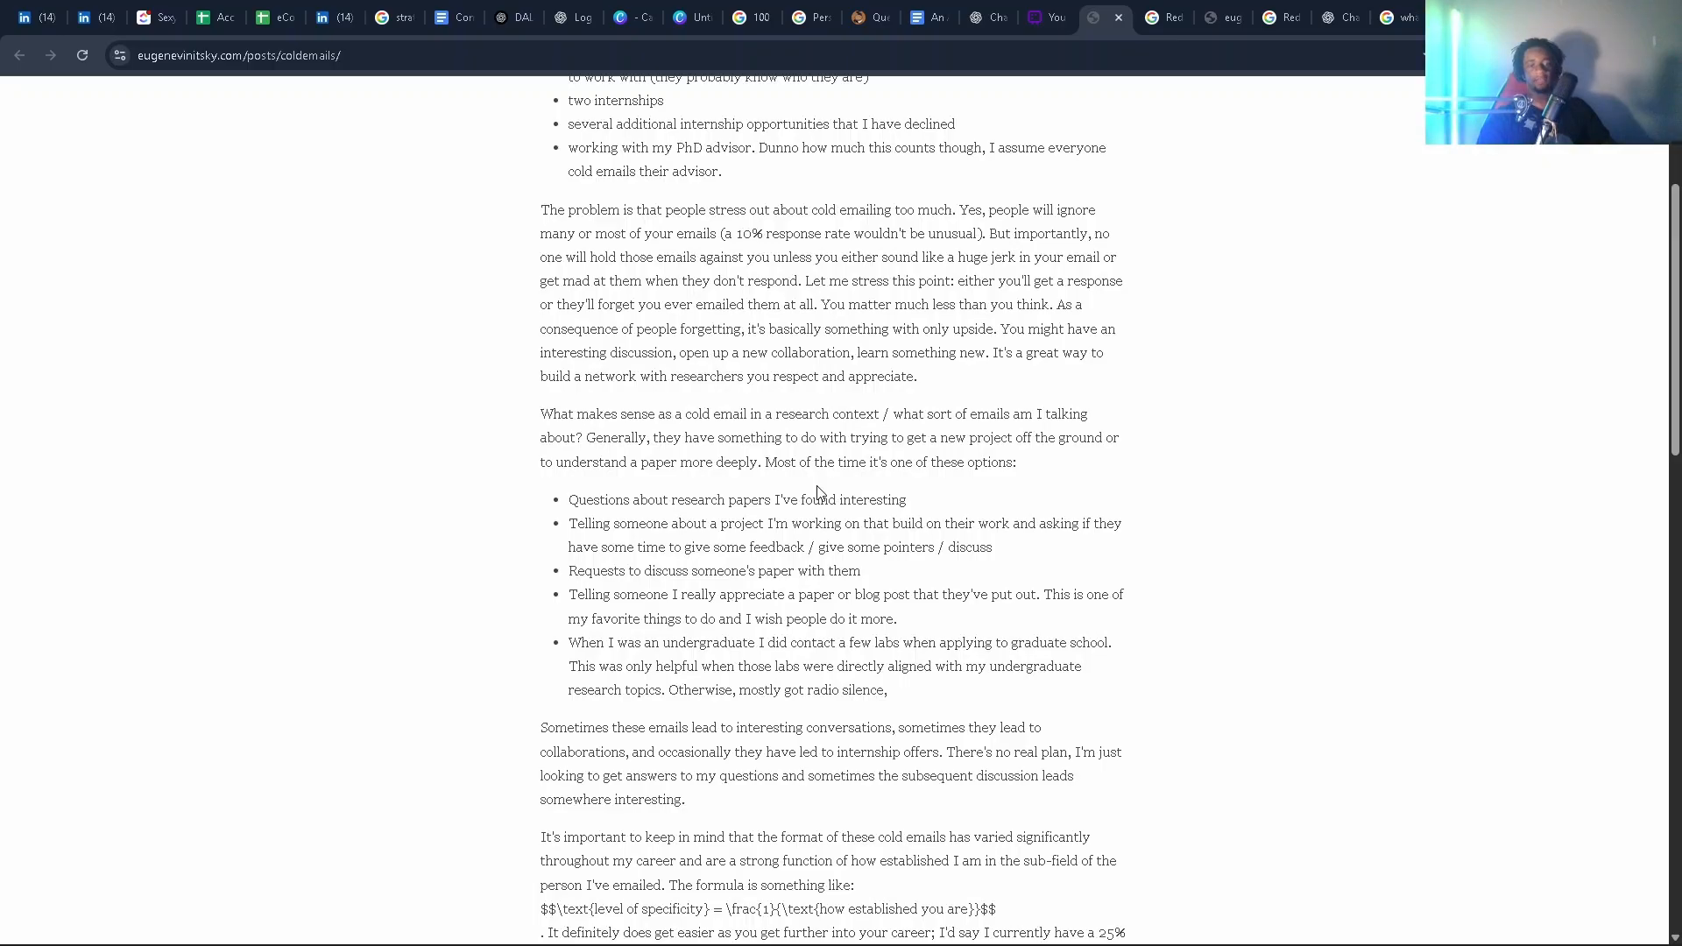
{"action": "scroll", "coordinate": [819, 492], "scroll_direction": "down", "scroll_amount": 10}
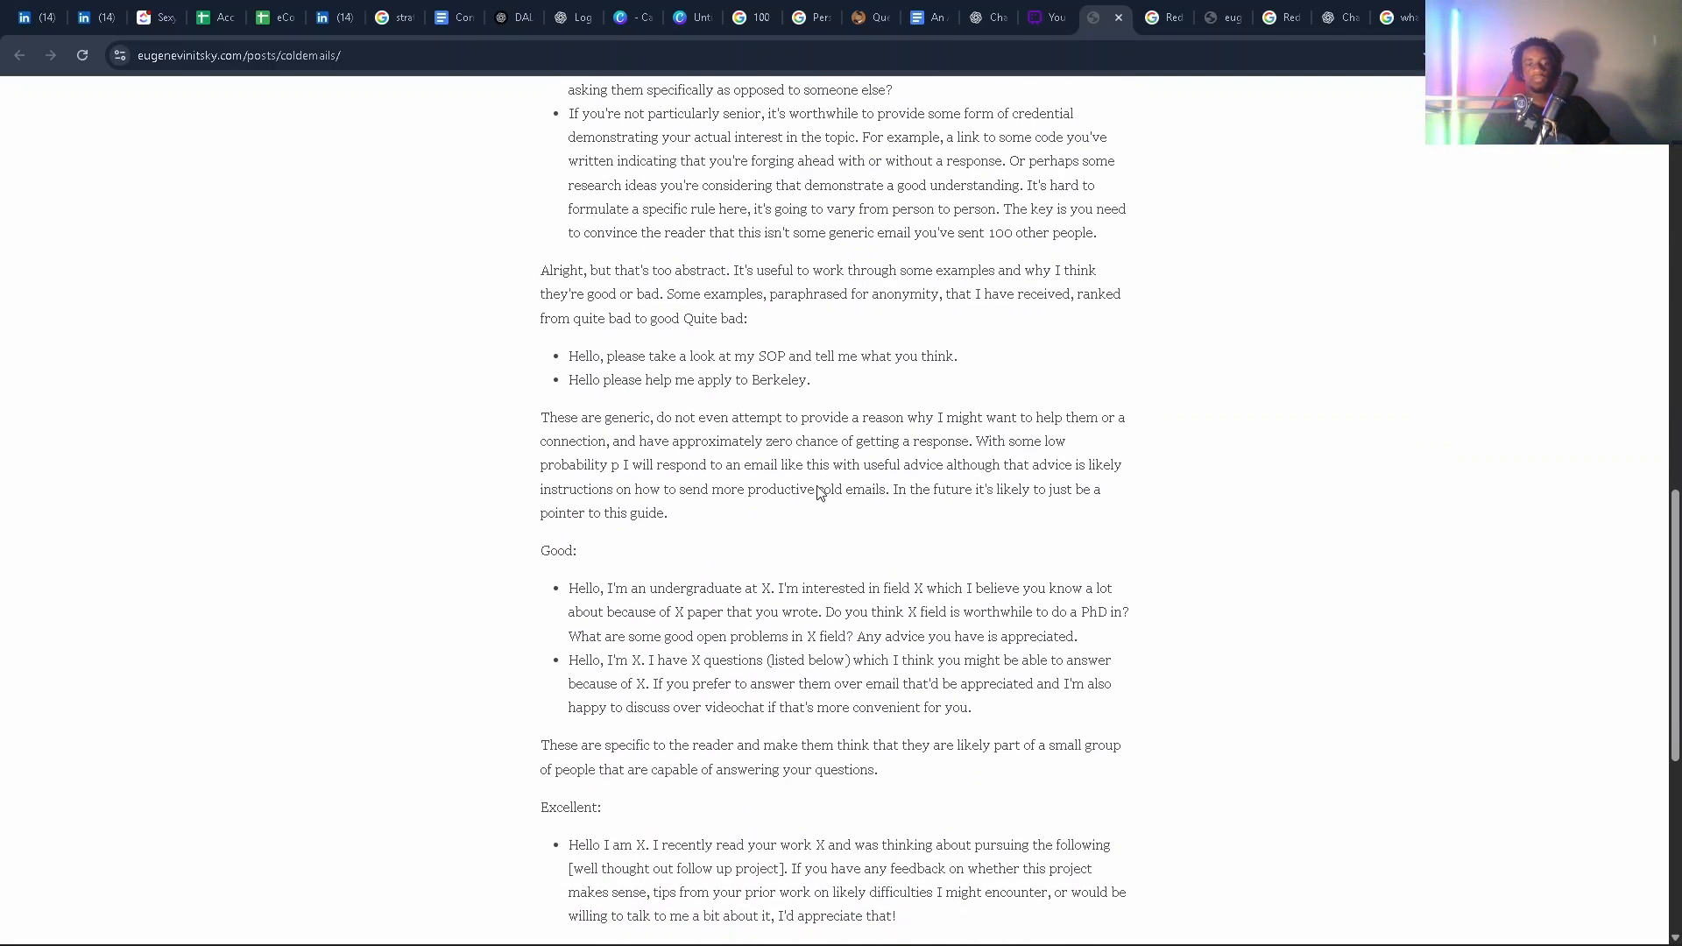
{"action": "scroll", "coordinate": [820, 492], "scroll_direction": "down", "scroll_amount": 1}
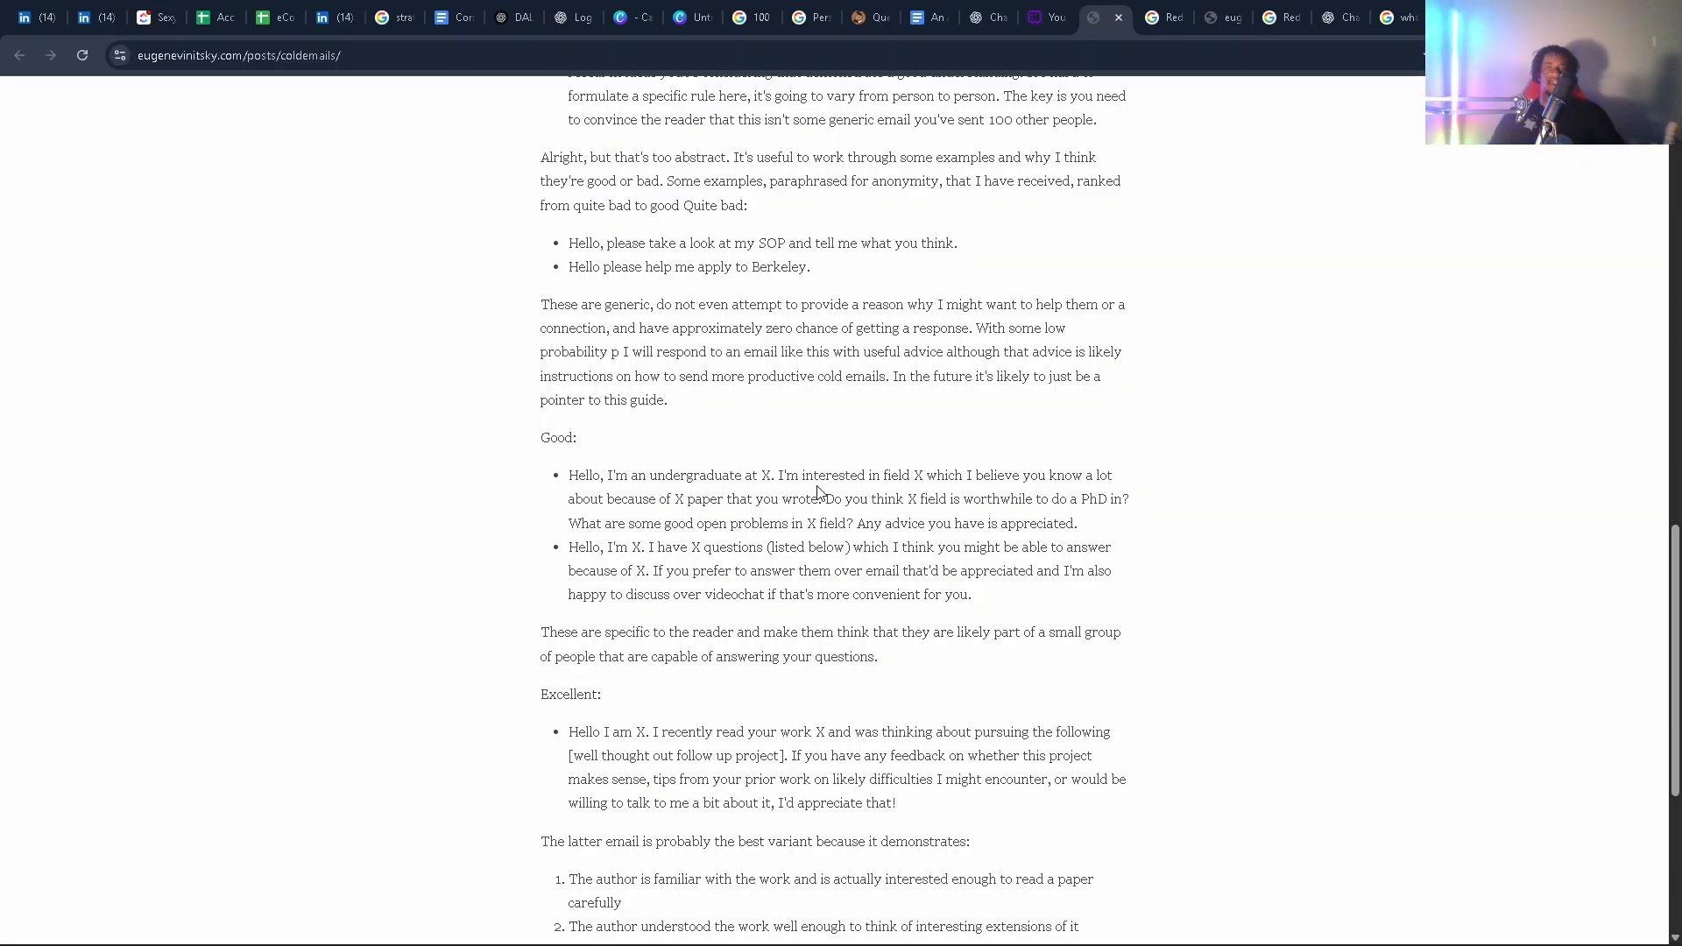
Step: Go back to the Your GPT board and examine the Prompt branch with its example cards for role, goal, rules and document usage
{"action": "left_click", "coordinate": [1050, 13]}
{"action": "left_click", "coordinate": [1051, 434]}
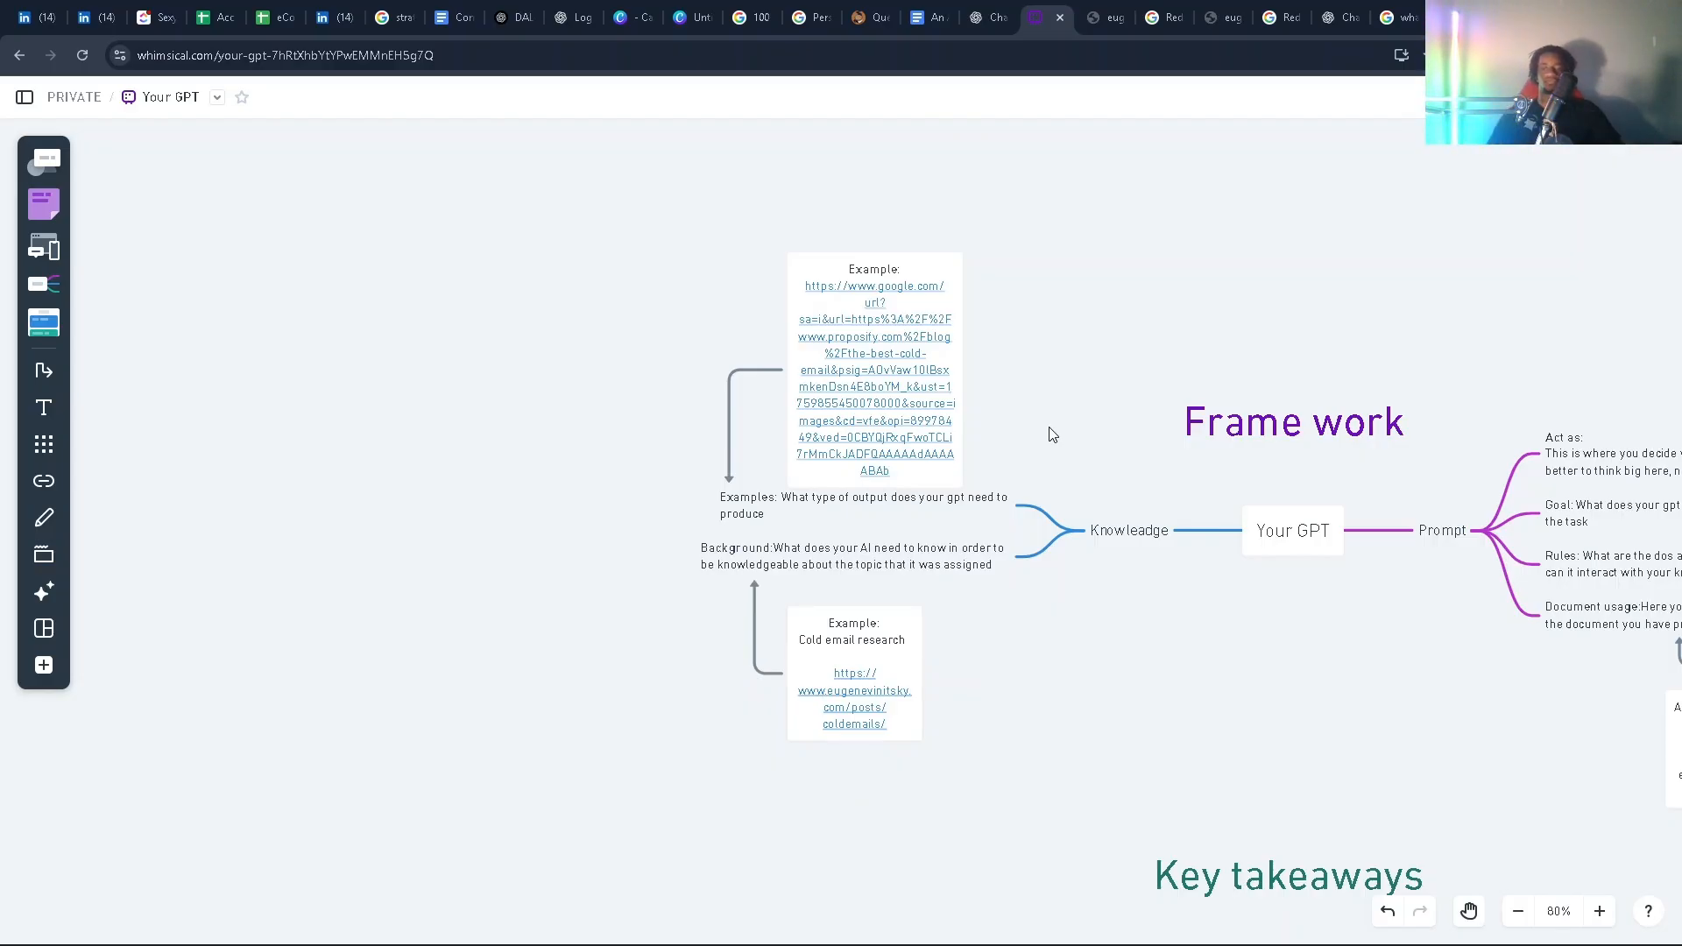
{"action": "scroll", "coordinate": [1052, 434], "scroll_direction": "right", "scroll_amount": 8}
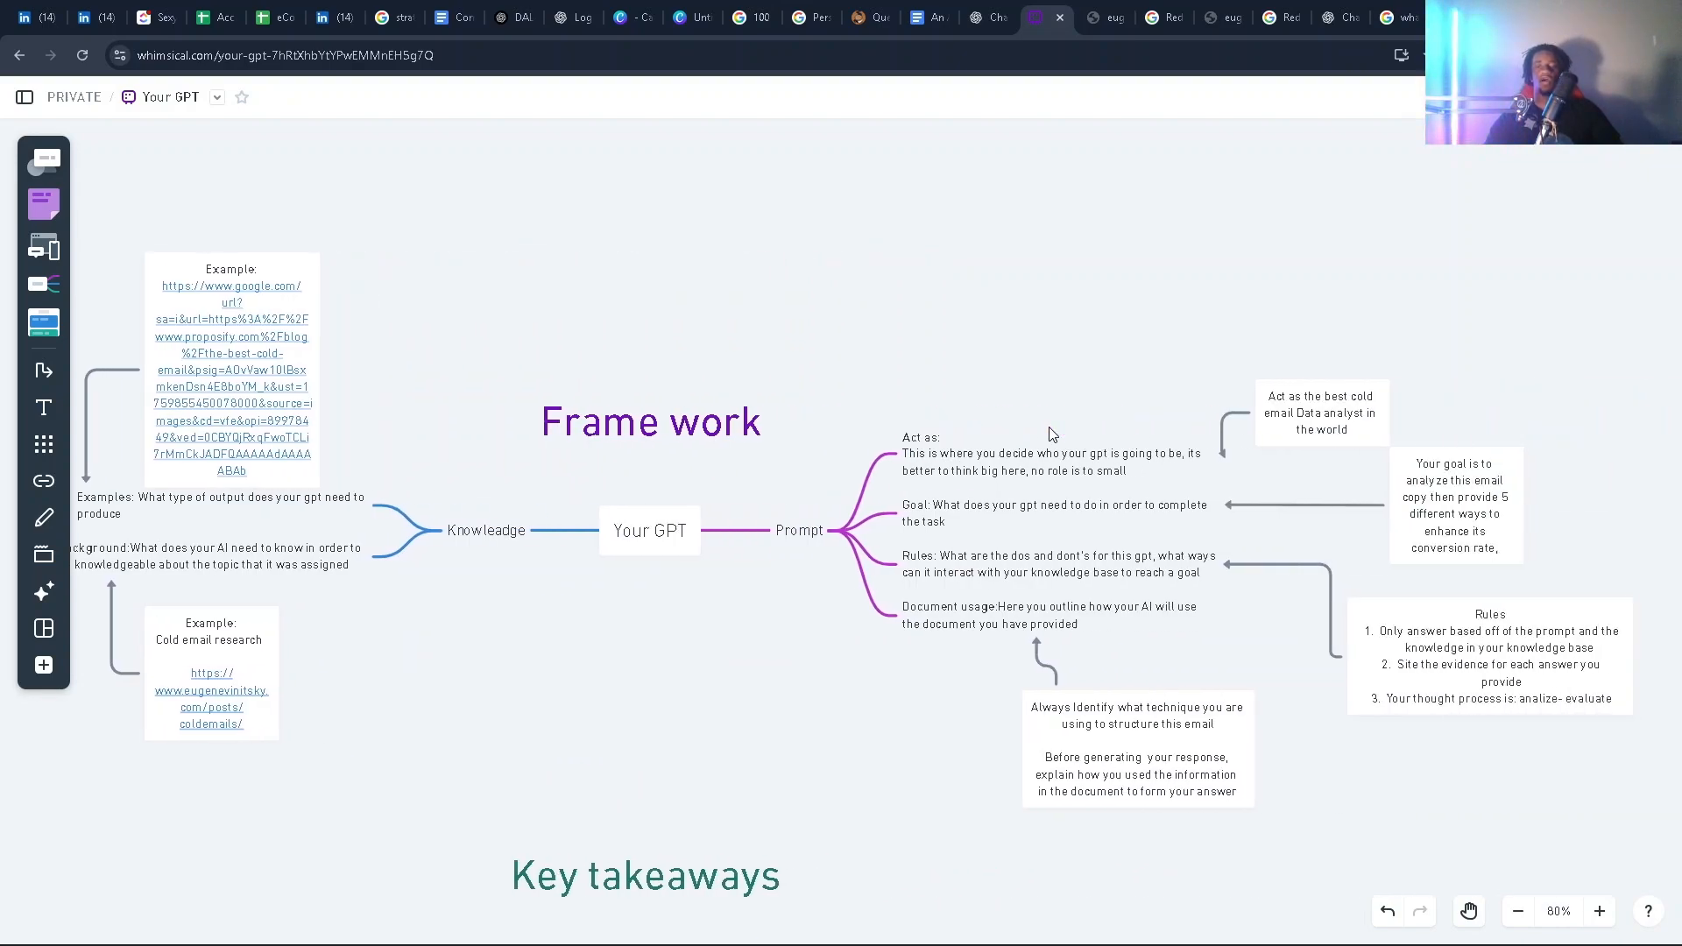
{"action": "scroll", "coordinate": [1052, 435], "scroll_direction": "right", "scroll_amount": 2}
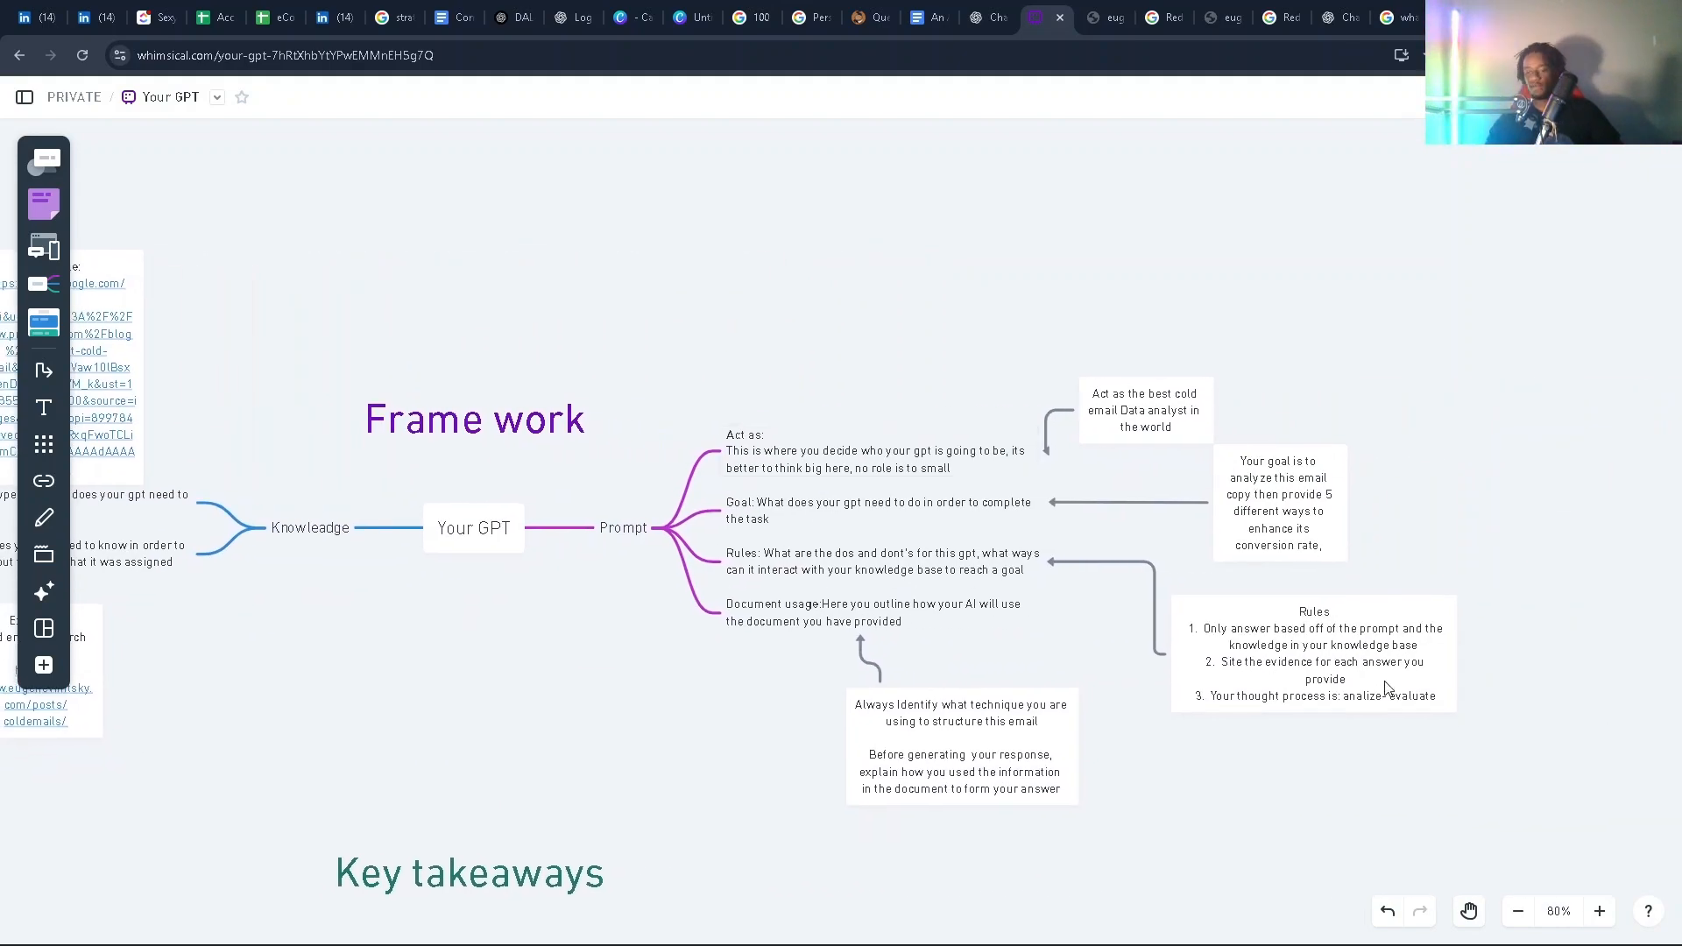
Step: Examine the Prompt branch at 100% zoom, including the wording of the Document usage item
{"action": "left_click", "coordinate": [1599, 911]}
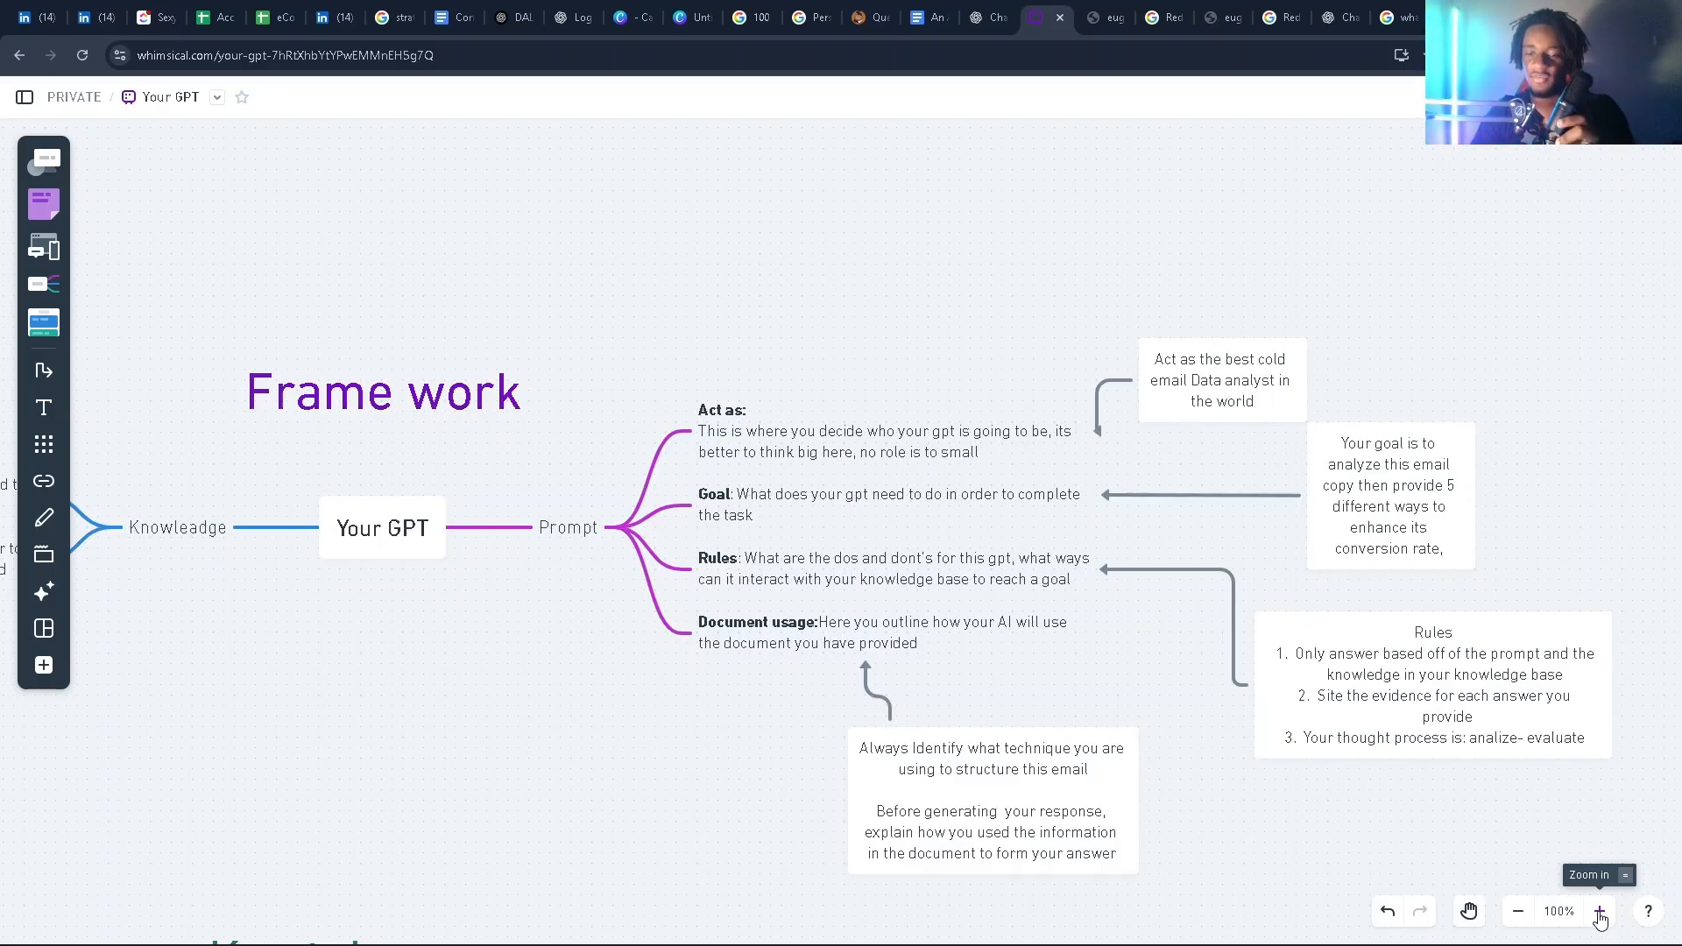
{"action": "scroll", "coordinate": [1459, 804], "scroll_direction": "up", "scroll_amount": 1}
{"action": "scroll", "coordinate": [1459, 804], "scroll_direction": "down", "scroll_amount": 1}
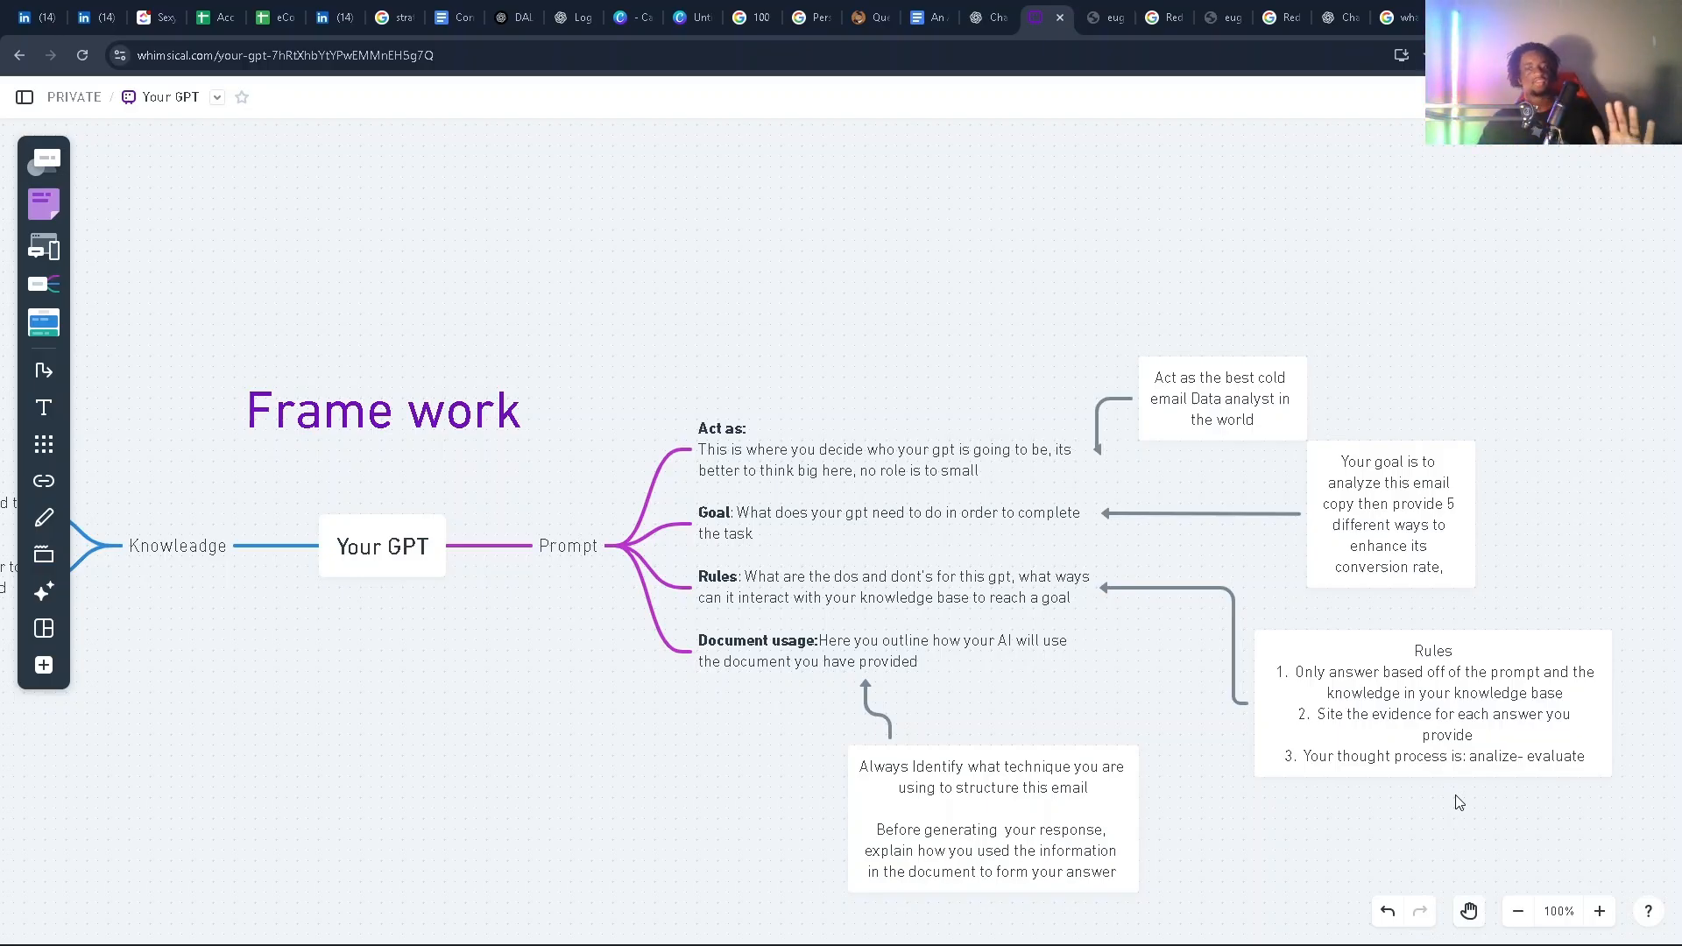
{"action": "double_click", "coordinate": [753, 645]}
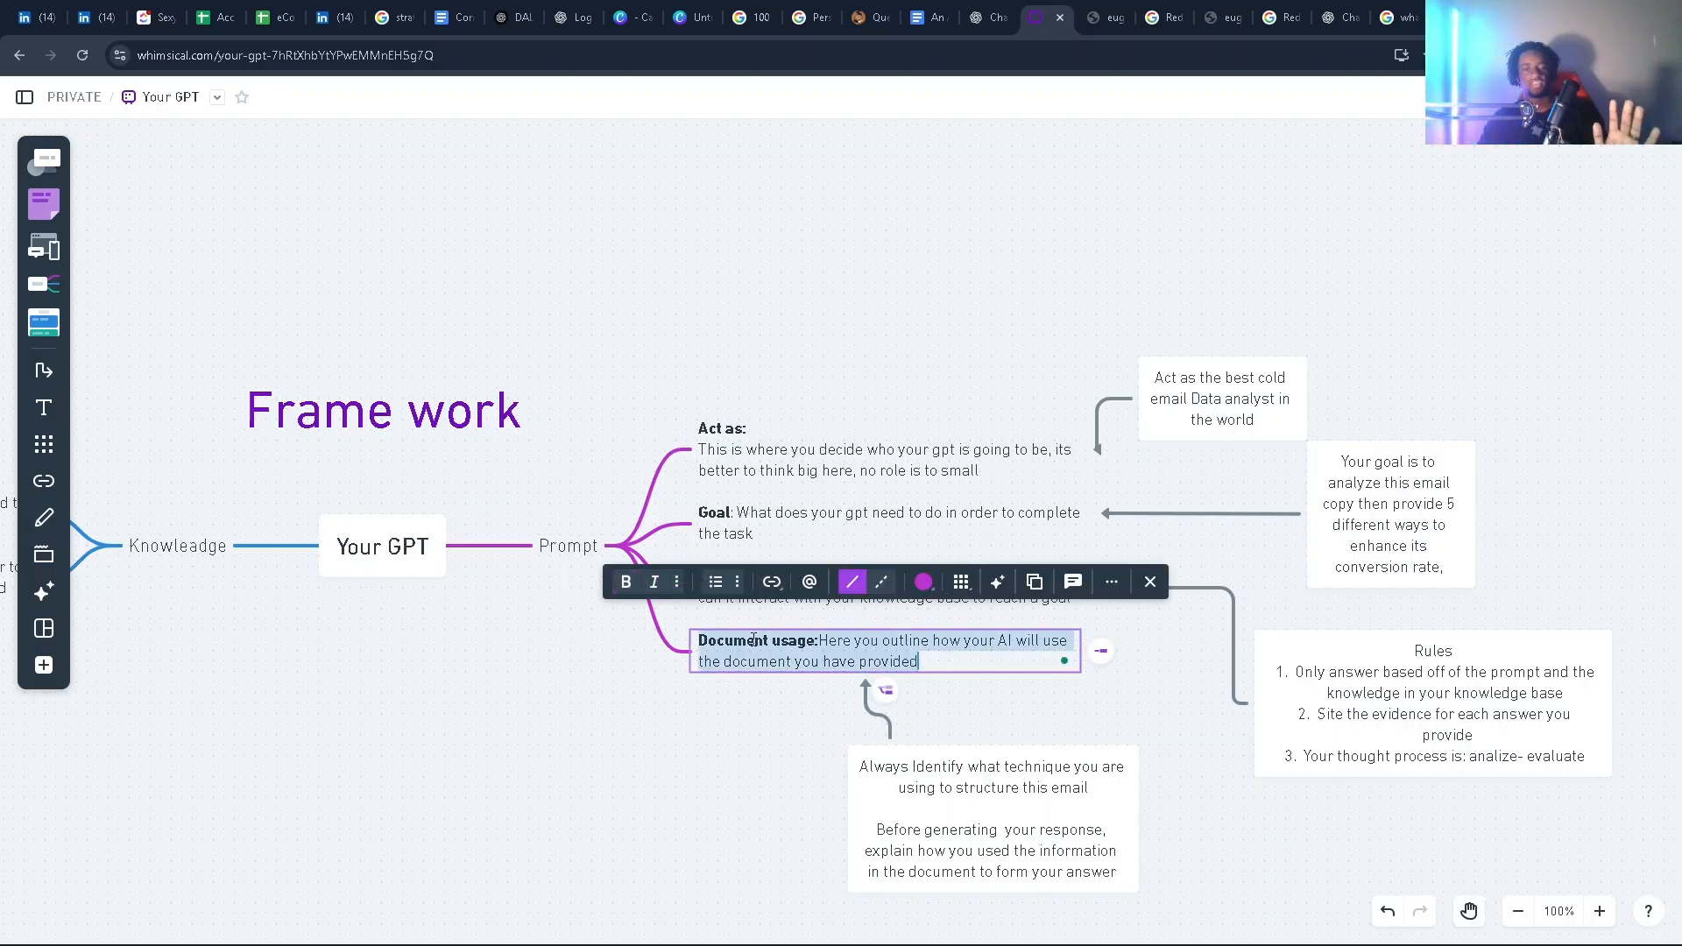
{"action": "left_click", "coordinate": [747, 701]}
Step: Try to correct "gpt" to "GPT" in the Act as item and check the spelling suggestion for "its"
{"action": "left_click", "coordinate": [748, 474]}
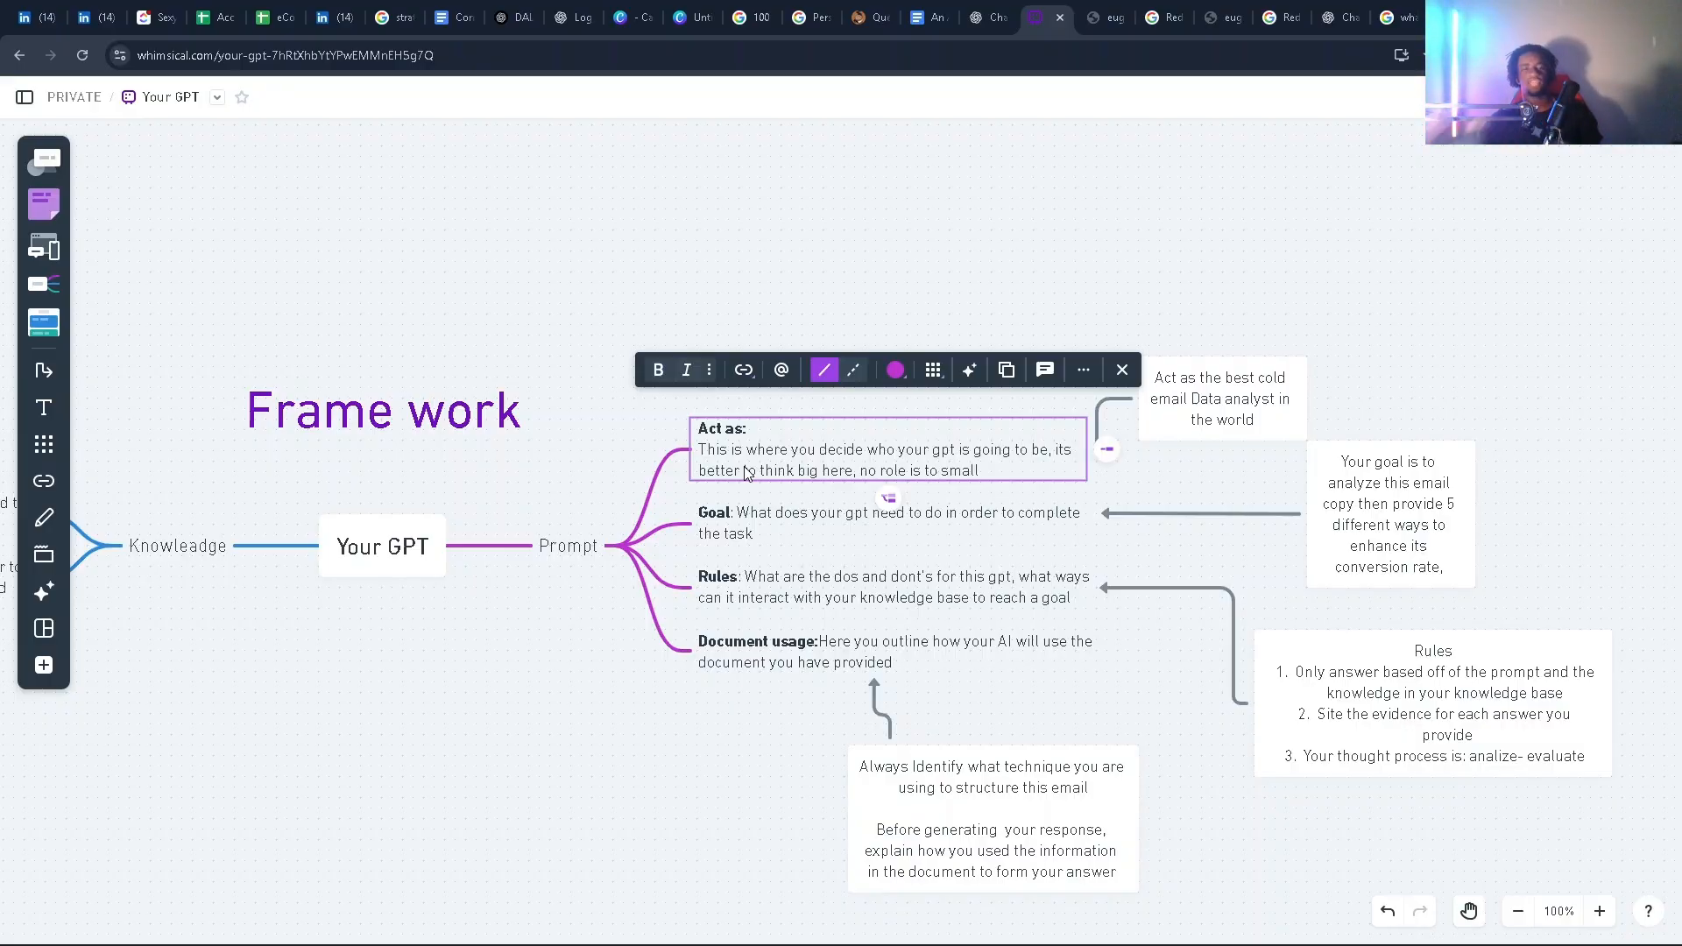
{"action": "left_click", "coordinate": [711, 455]}
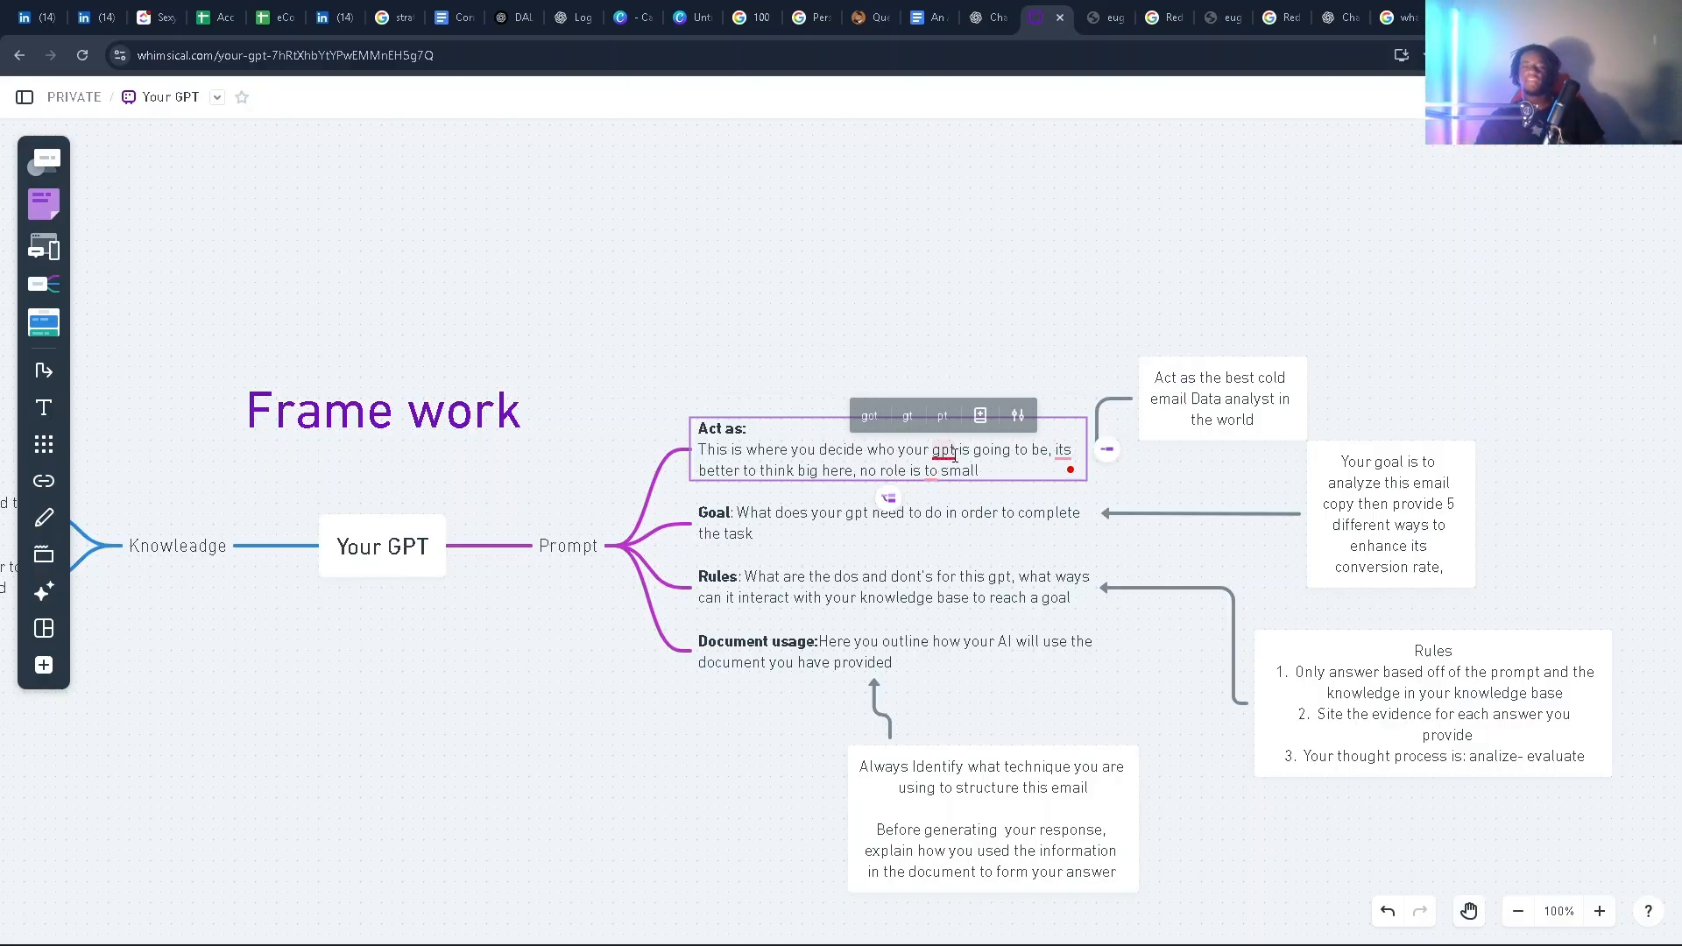
{"action": "mouse_move", "coordinate": [967, 462]}
{"action": "left_click", "coordinate": [1039, 504]}
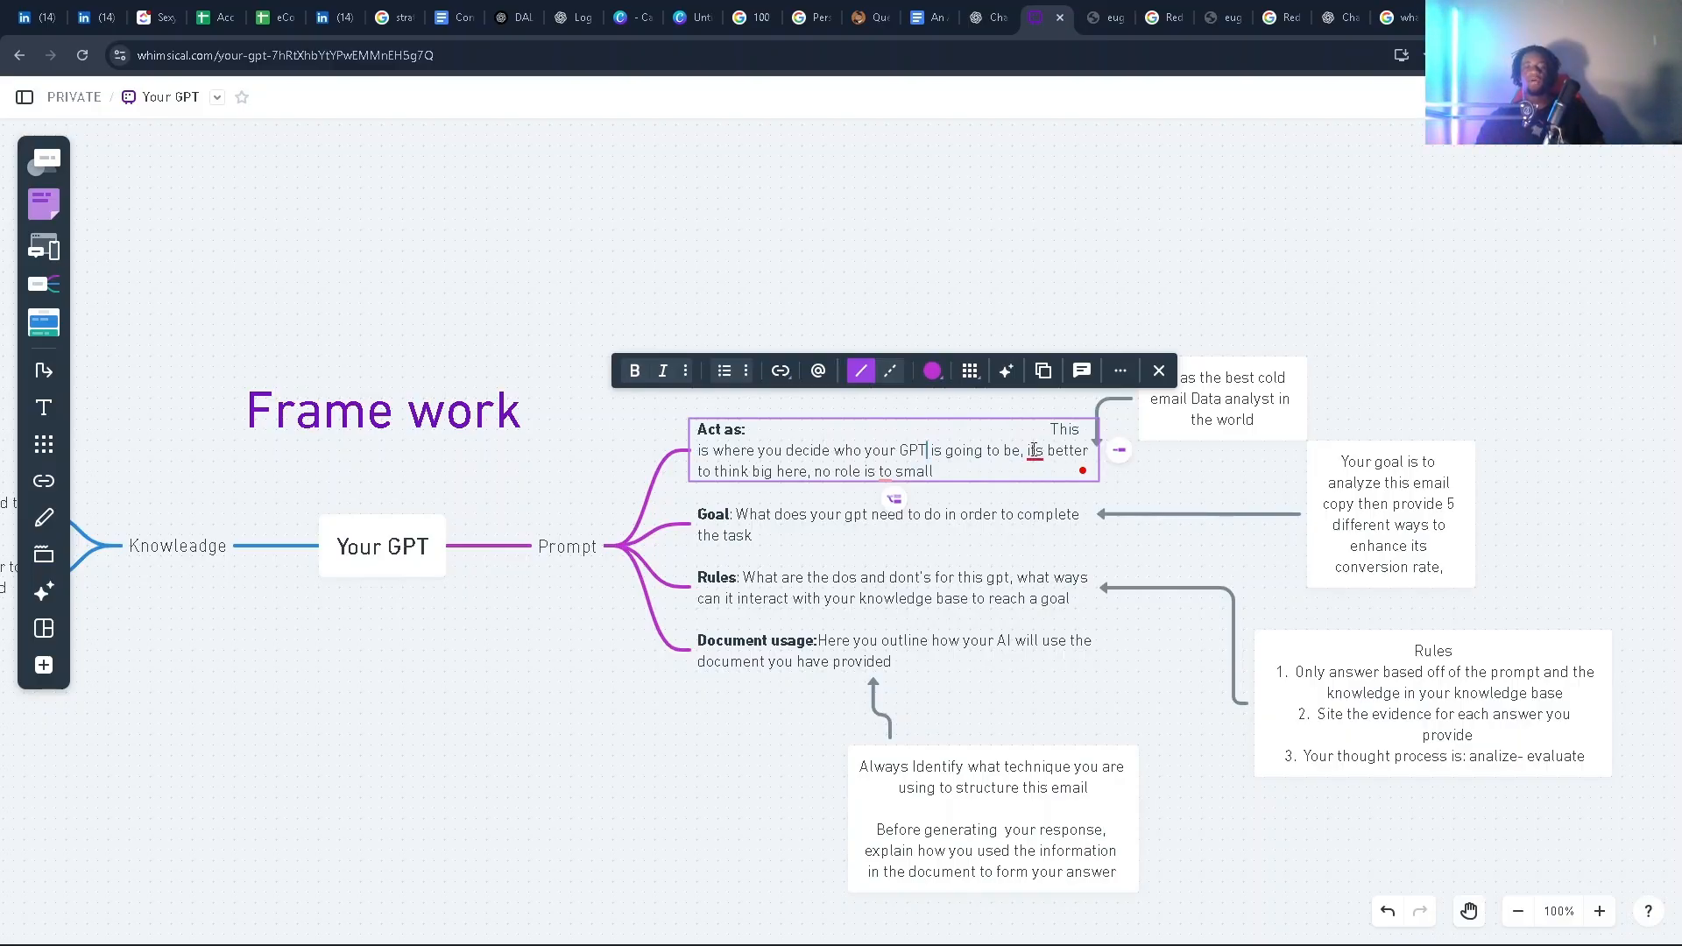
{"action": "mouse_move", "coordinate": [1033, 450]}
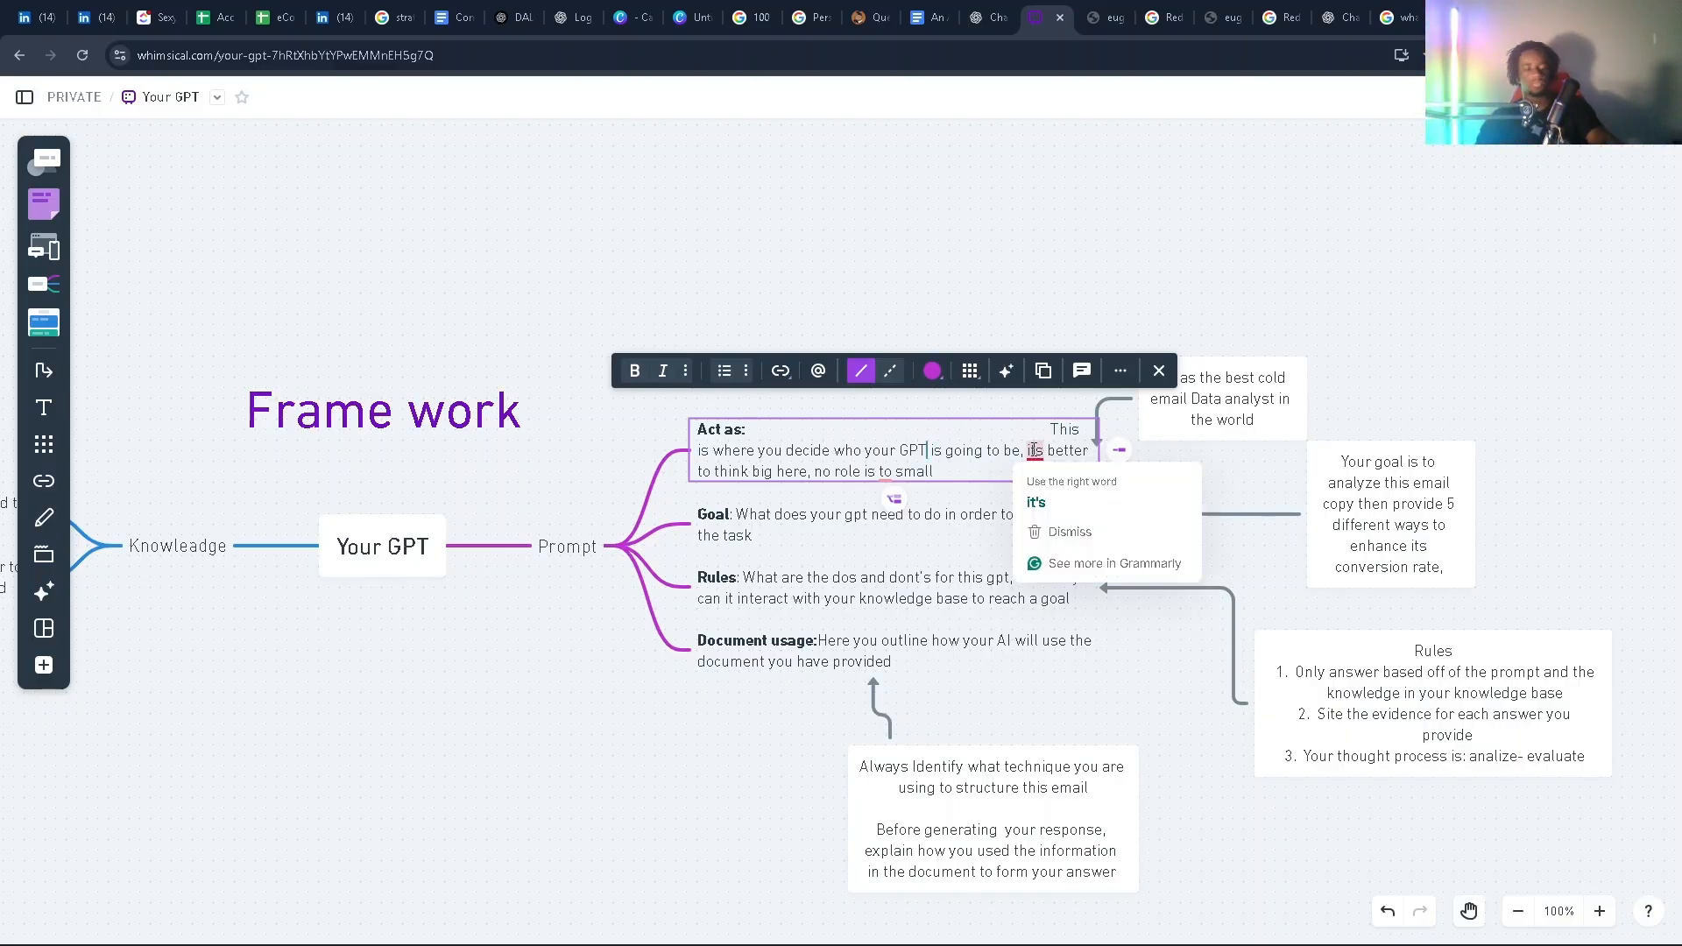
Step: Examine the role example card, the Goal item of the Prompt branch and its example card
{"action": "left_click", "coordinate": [1211, 393]}
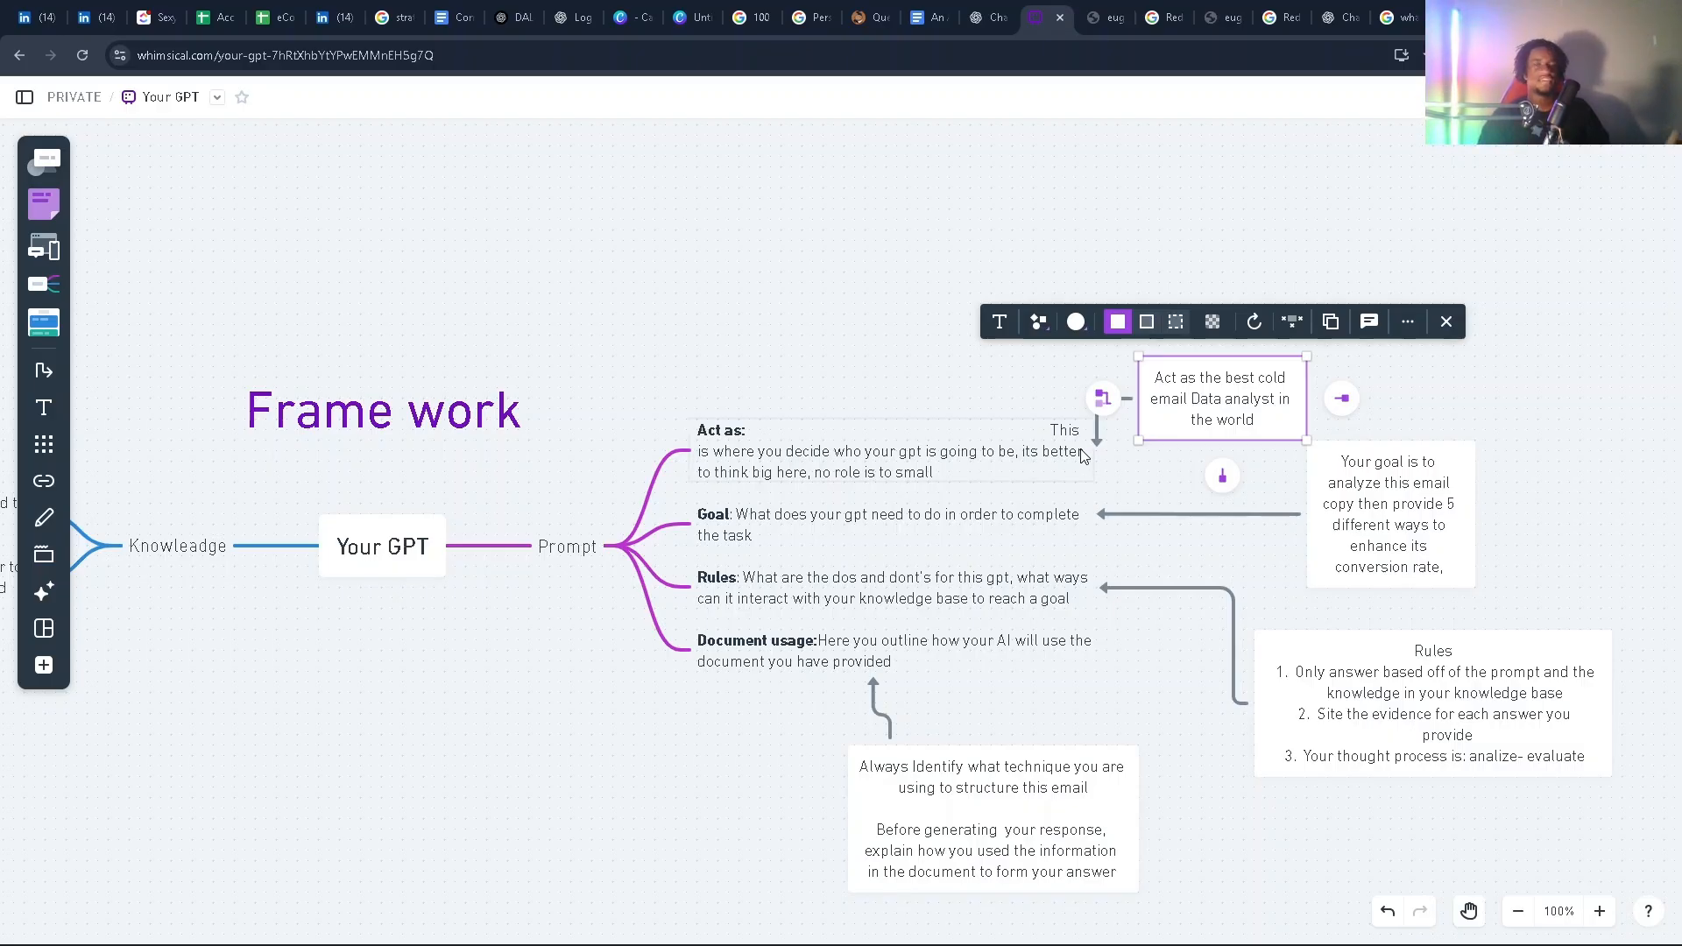
{"action": "left_click", "coordinate": [895, 544]}
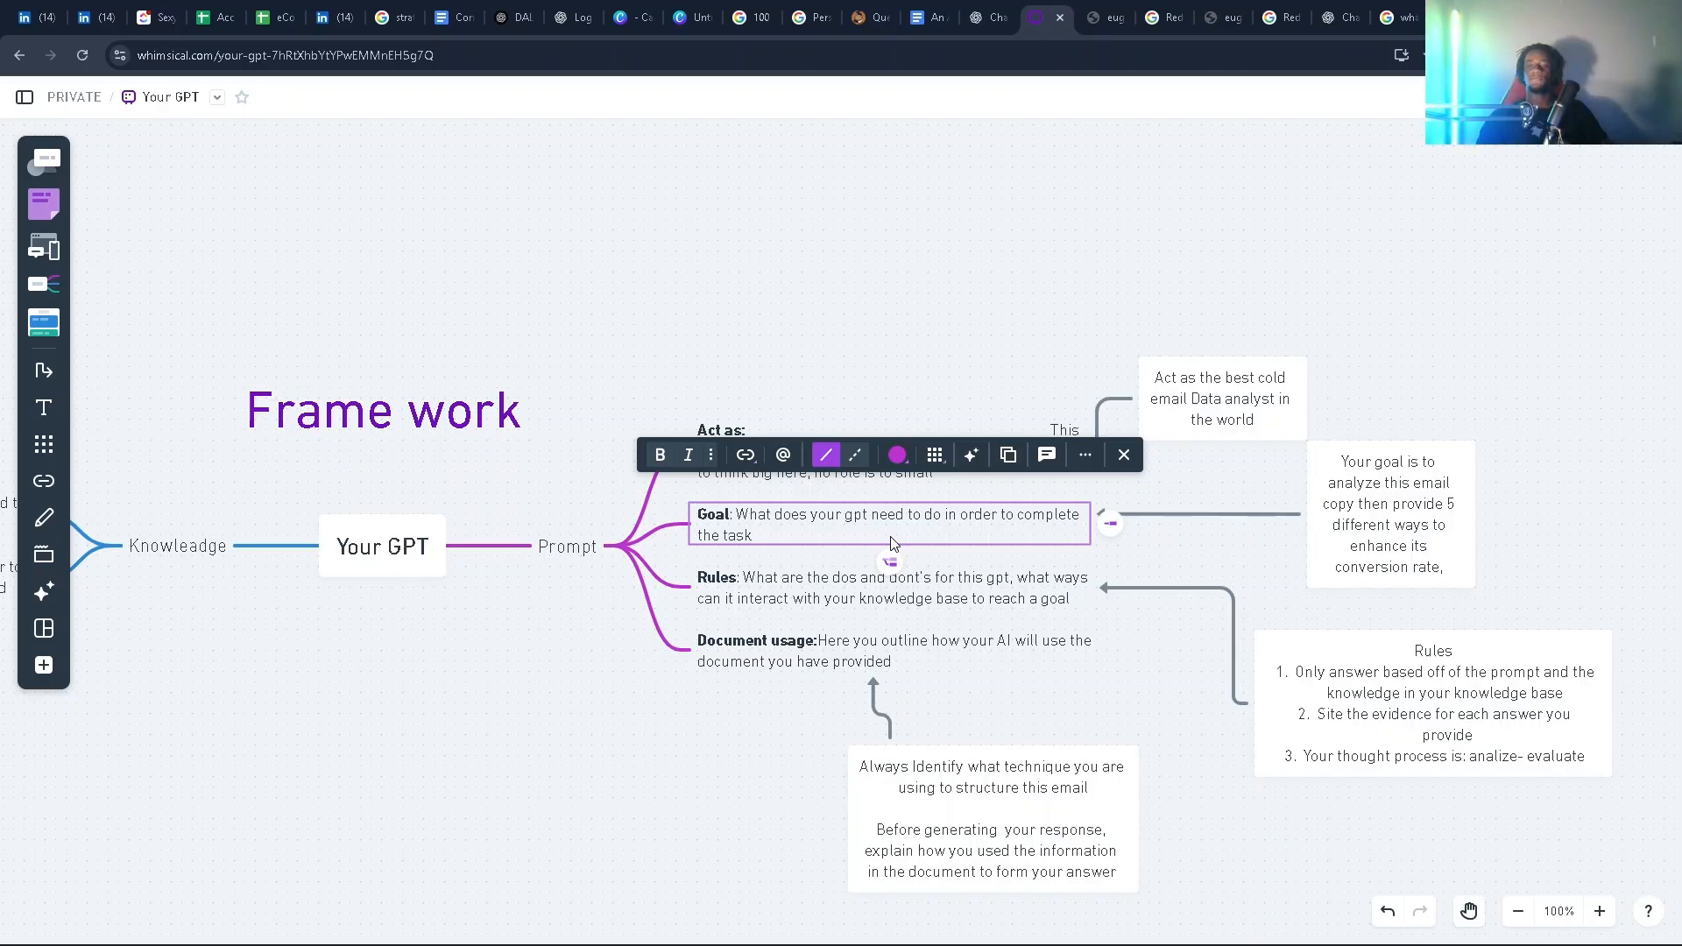
{"action": "left_click", "coordinate": [1394, 556]}
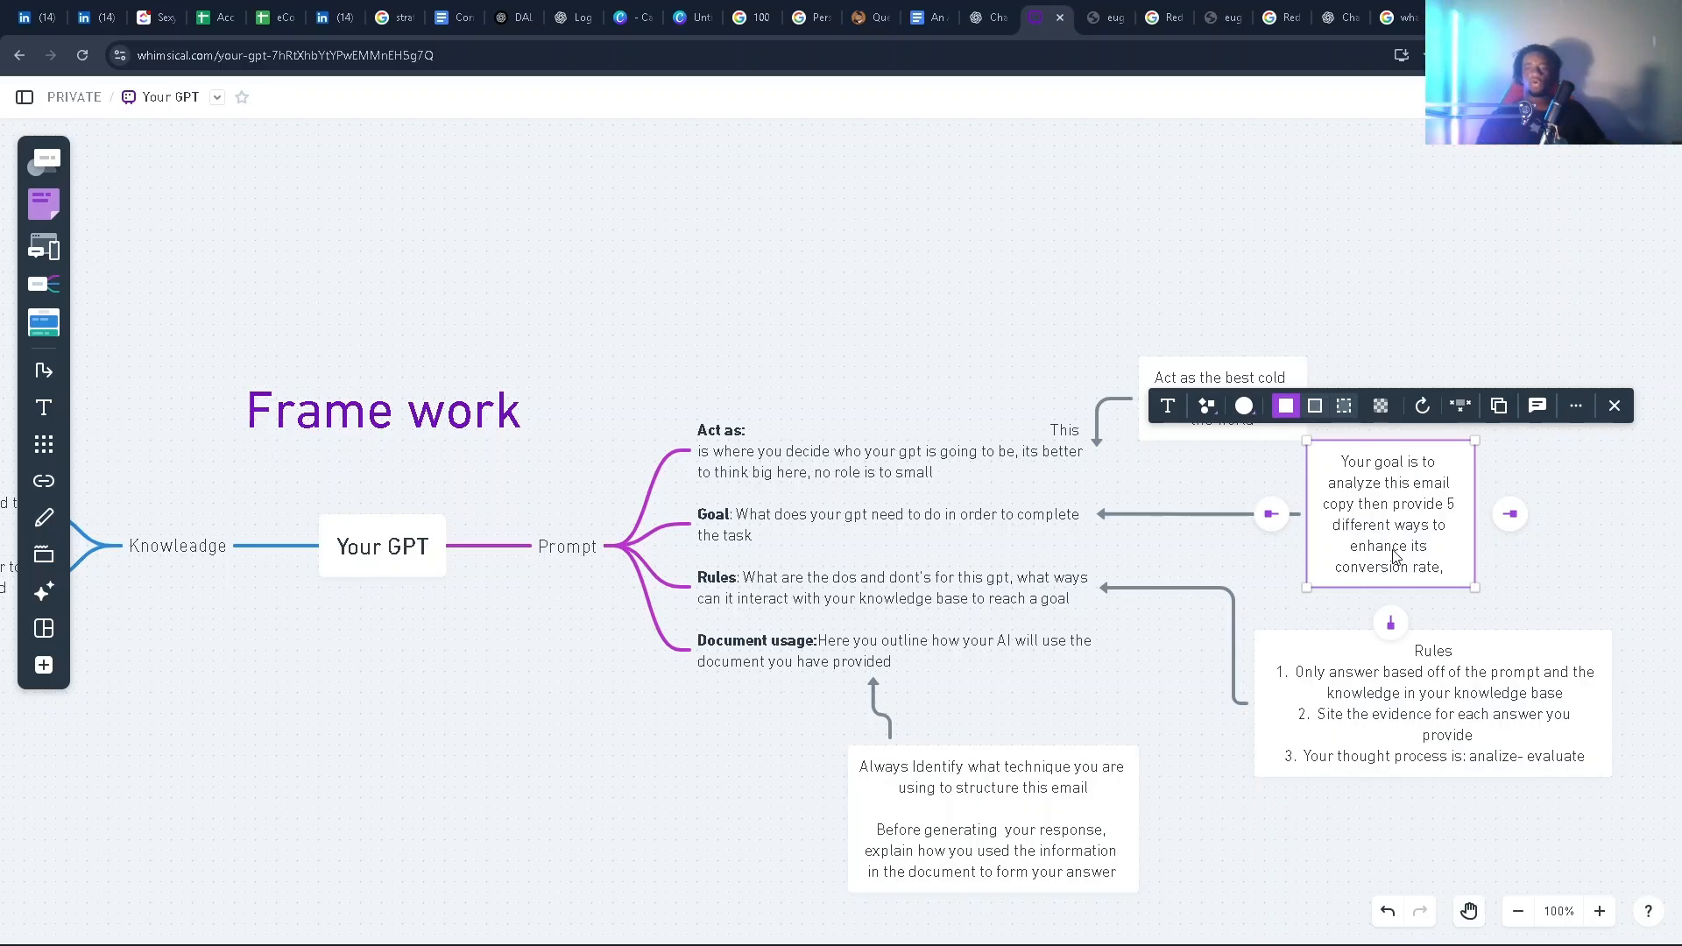
{"action": "double_click", "coordinate": [1394, 554]}
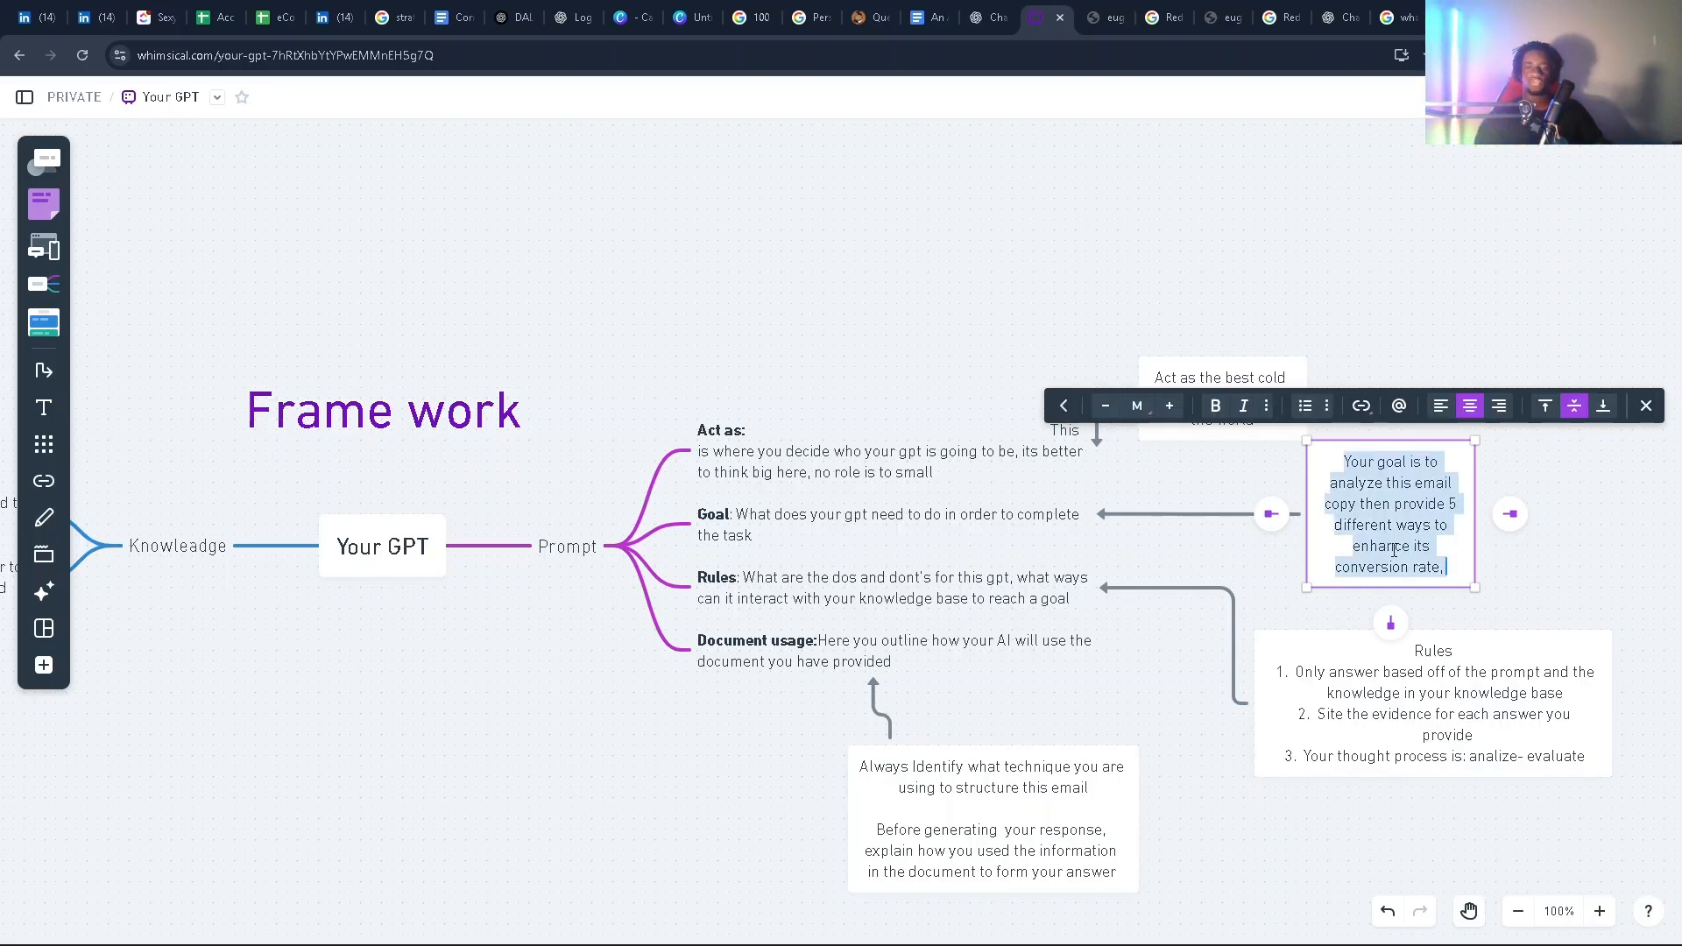
{"action": "left_click", "coordinate": [1254, 586]}
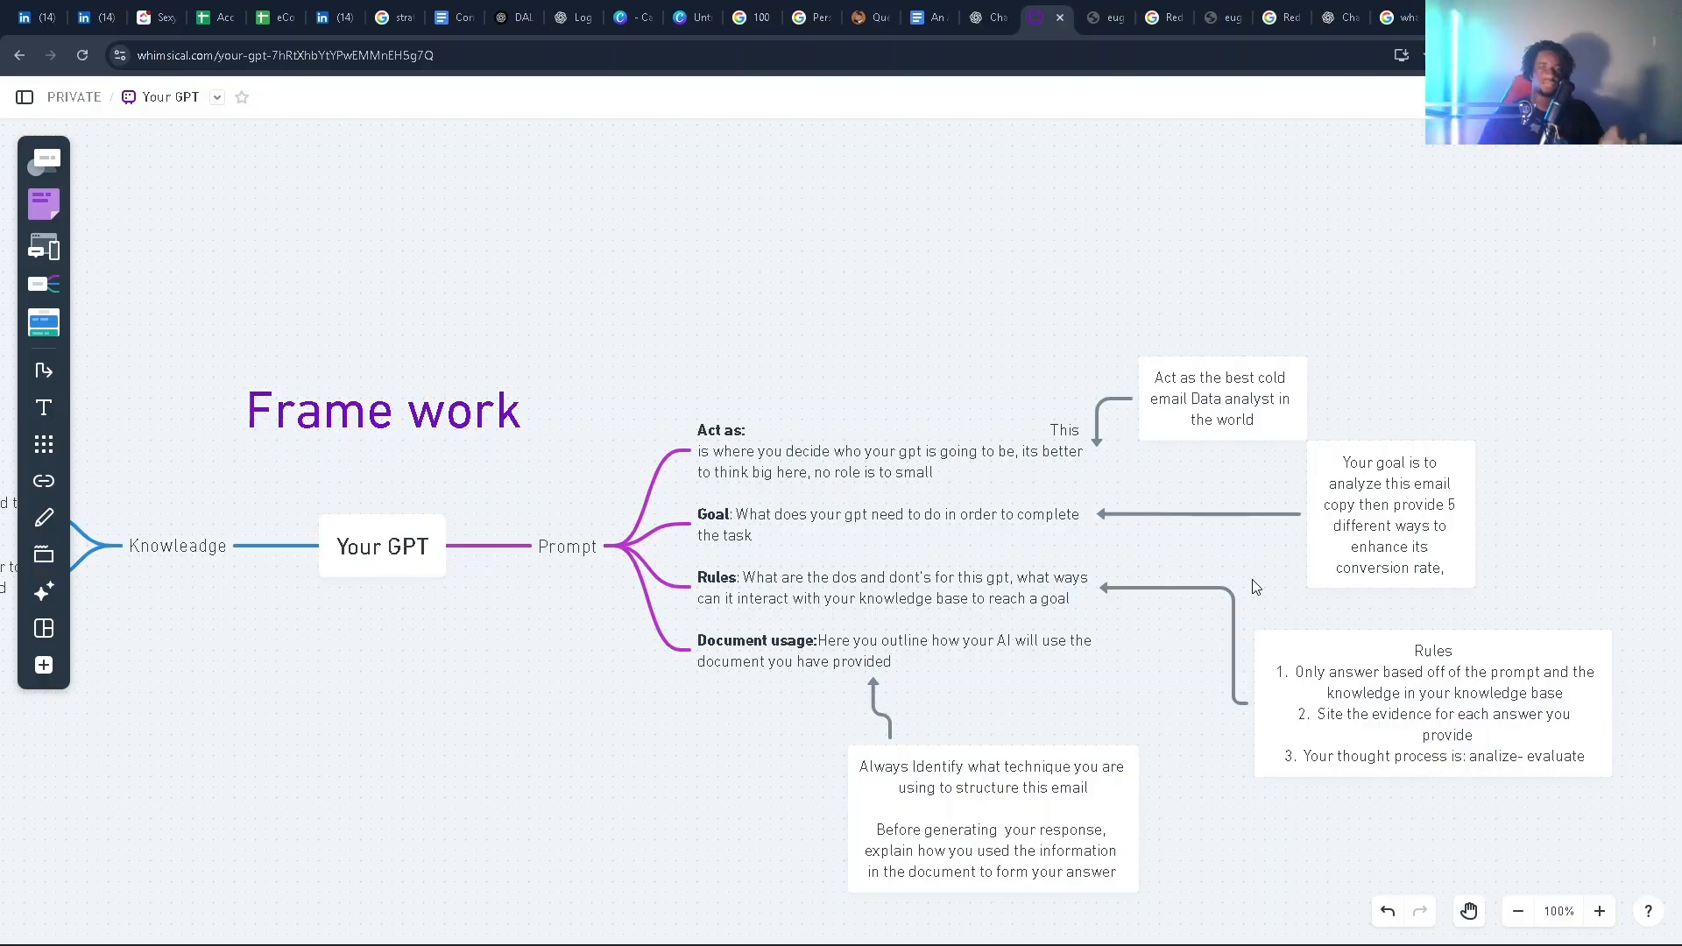
Step: View the Lover boy A.I draft in ChatGPT's GPT editor and highlight its name, then go back to the Your GPT board
{"action": "left_click", "coordinate": [995, 9]}
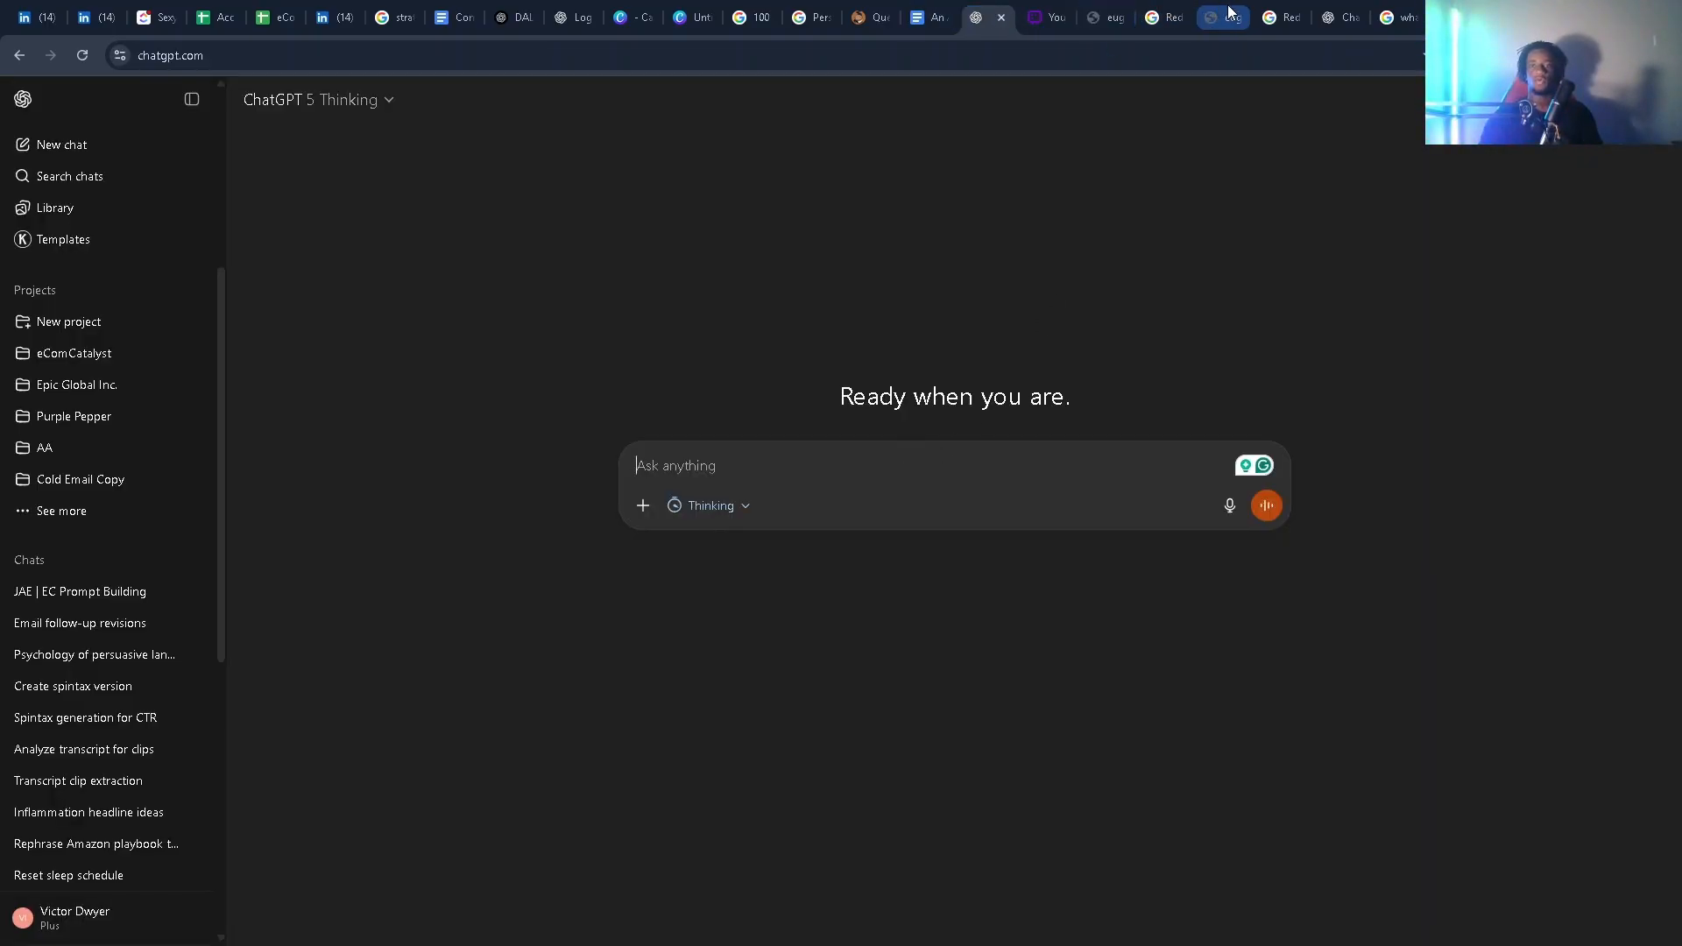
{"action": "left_click", "coordinate": [1325, 12]}
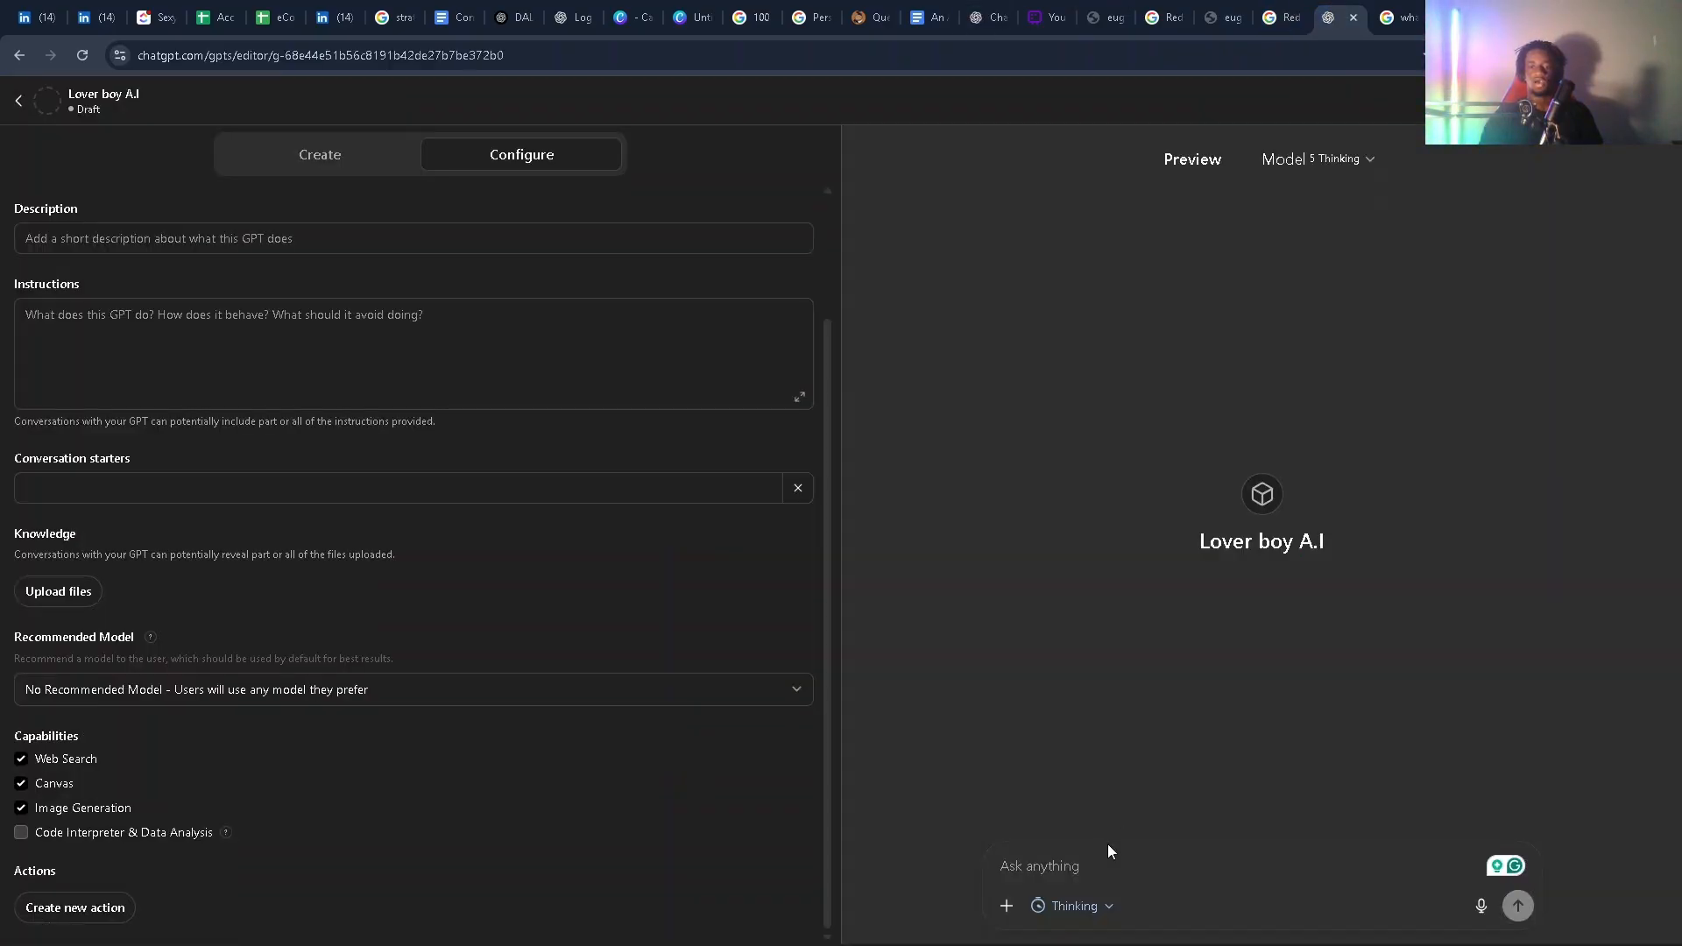
{"action": "left_click_drag", "start_coordinate": [1174, 516], "coordinate": [1411, 611]}
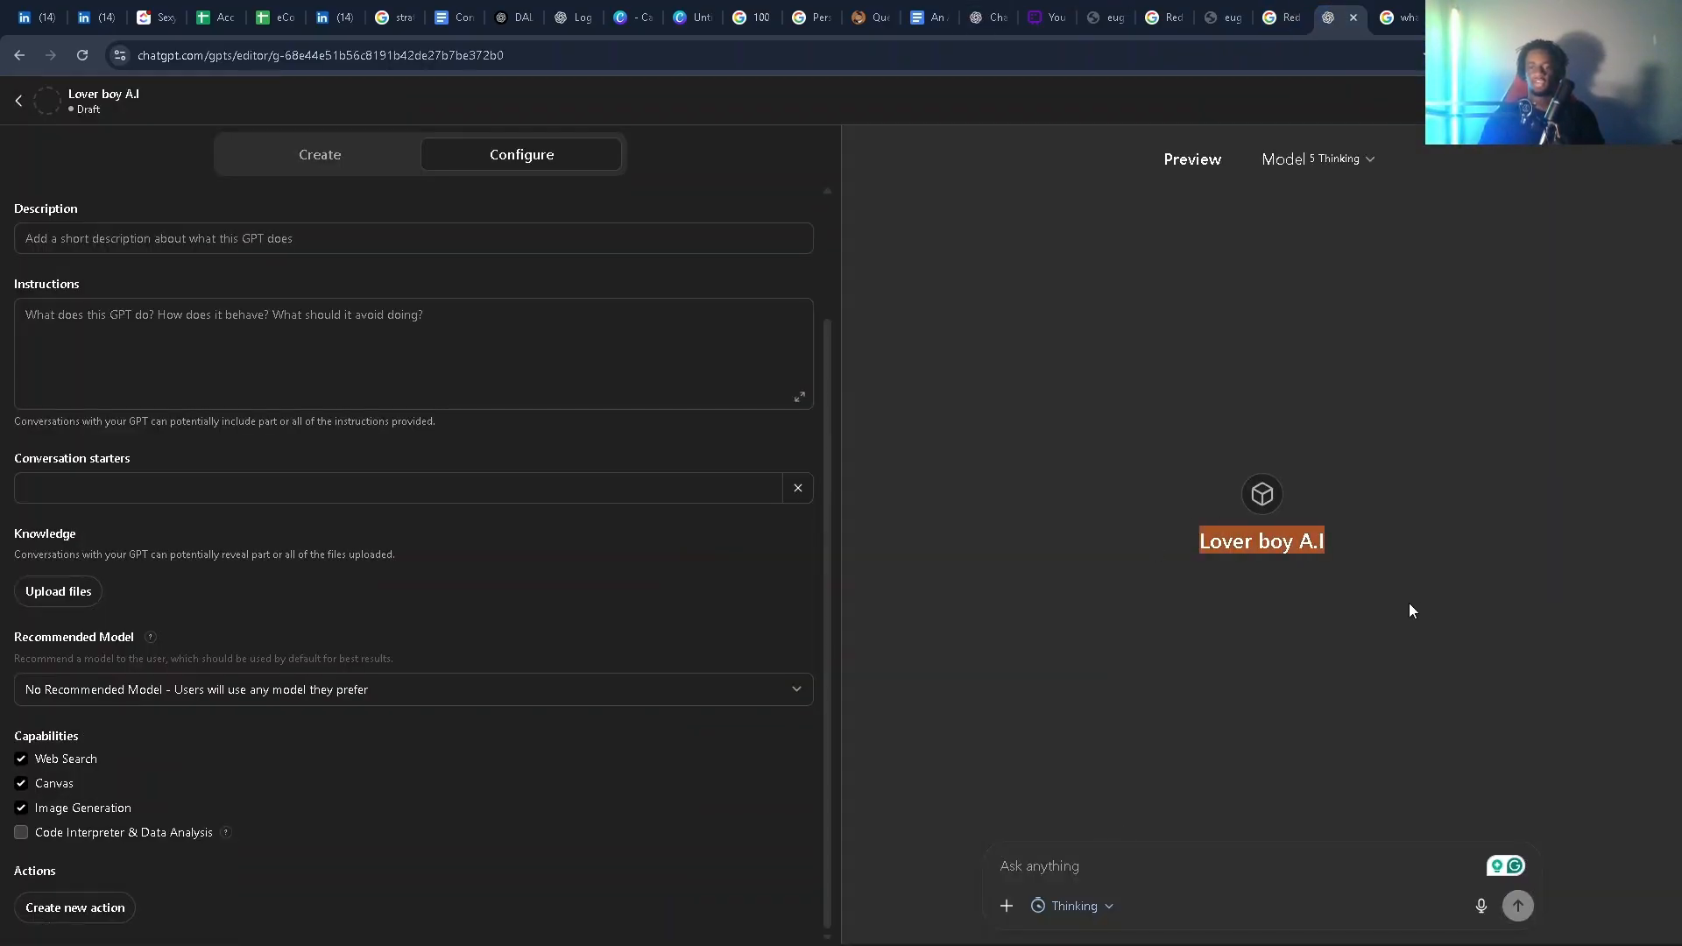
{"action": "left_click", "coordinate": [1211, 710]}
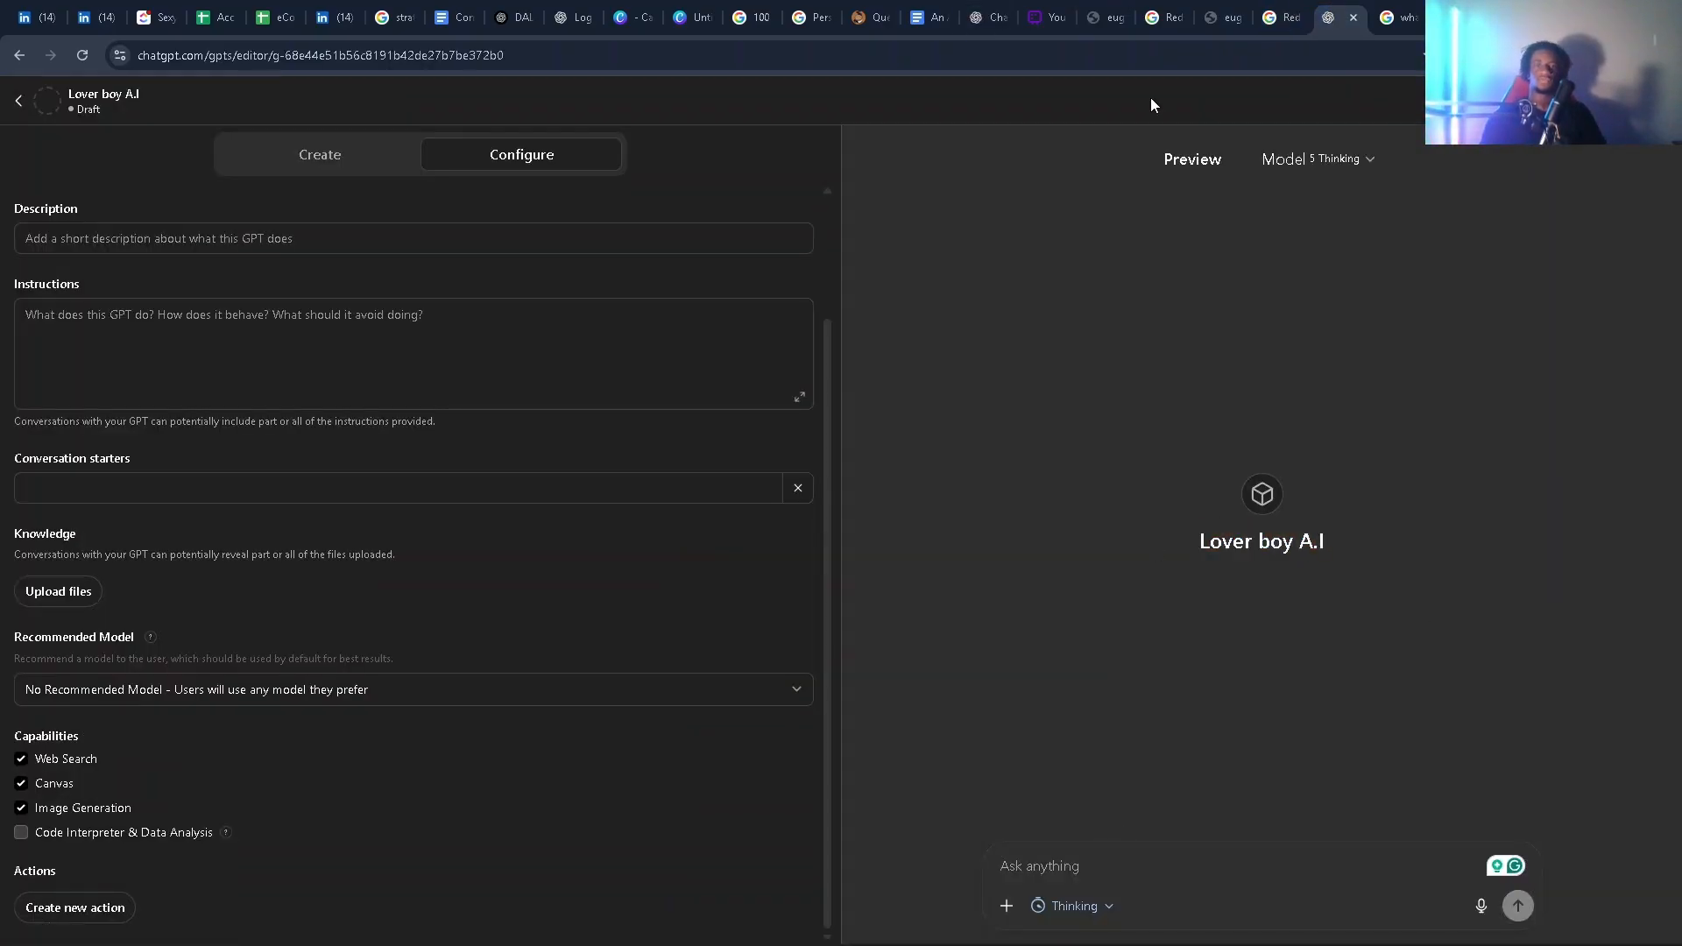
{"action": "left_click", "coordinate": [1044, 12]}
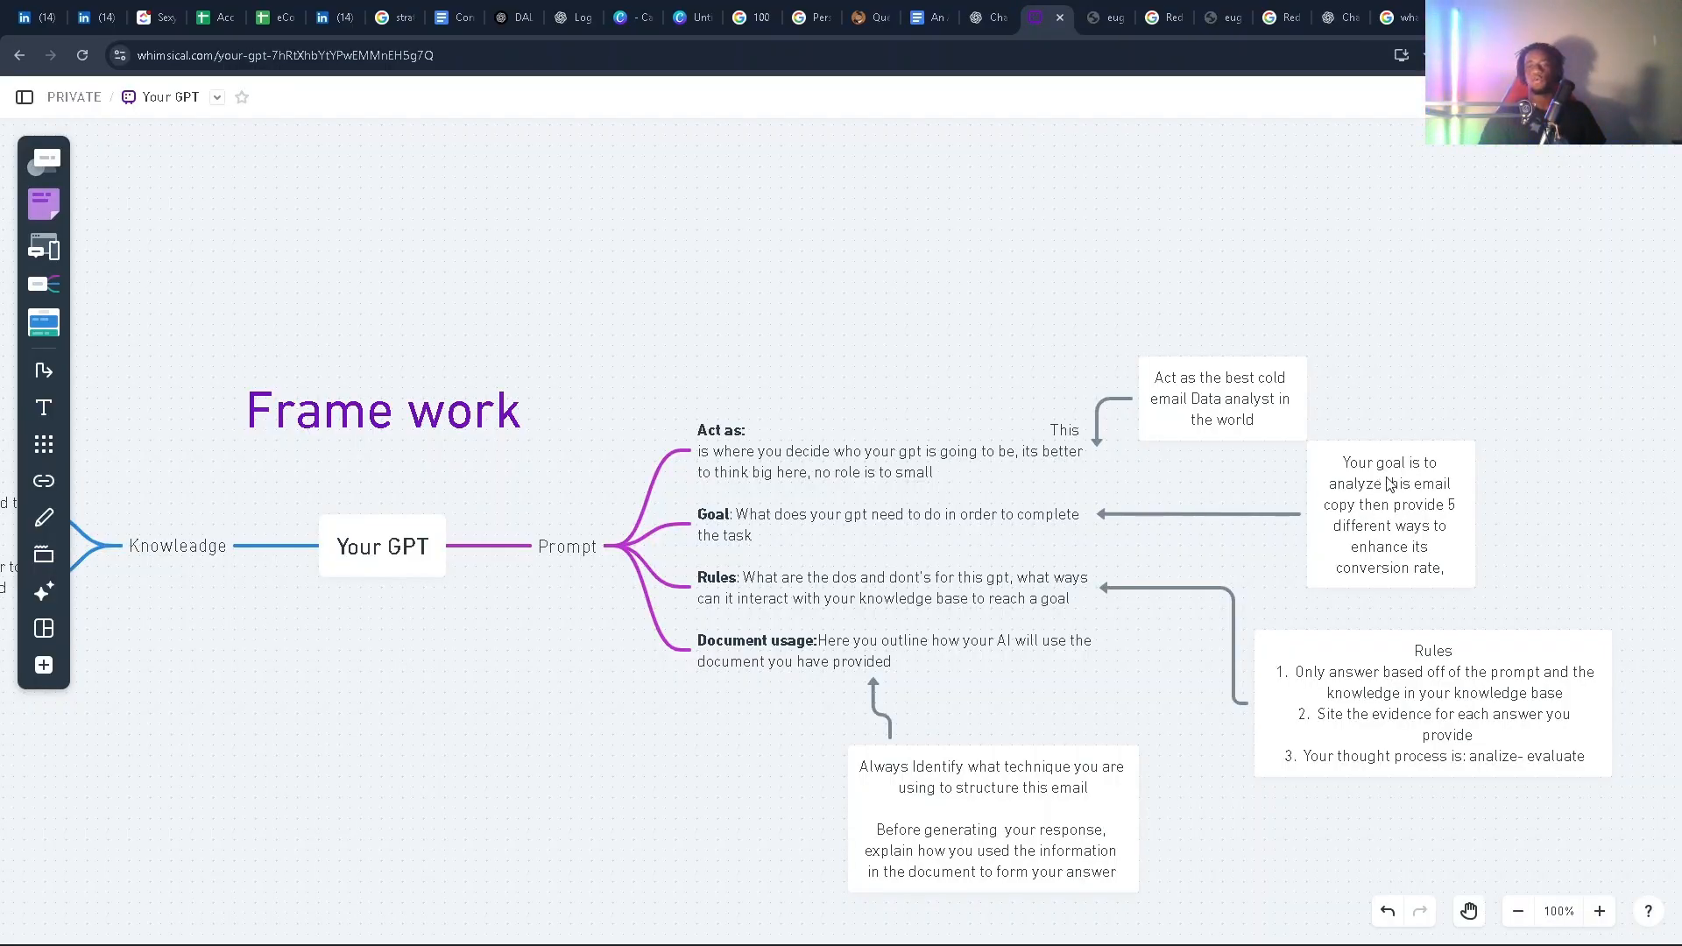
Step: Shift the goal example card slightly up and to the right, and highlight its words from "this email copy" to "provide 5"
{"action": "left_click_drag", "start_coordinate": [1400, 513], "coordinate": [1441, 474]}
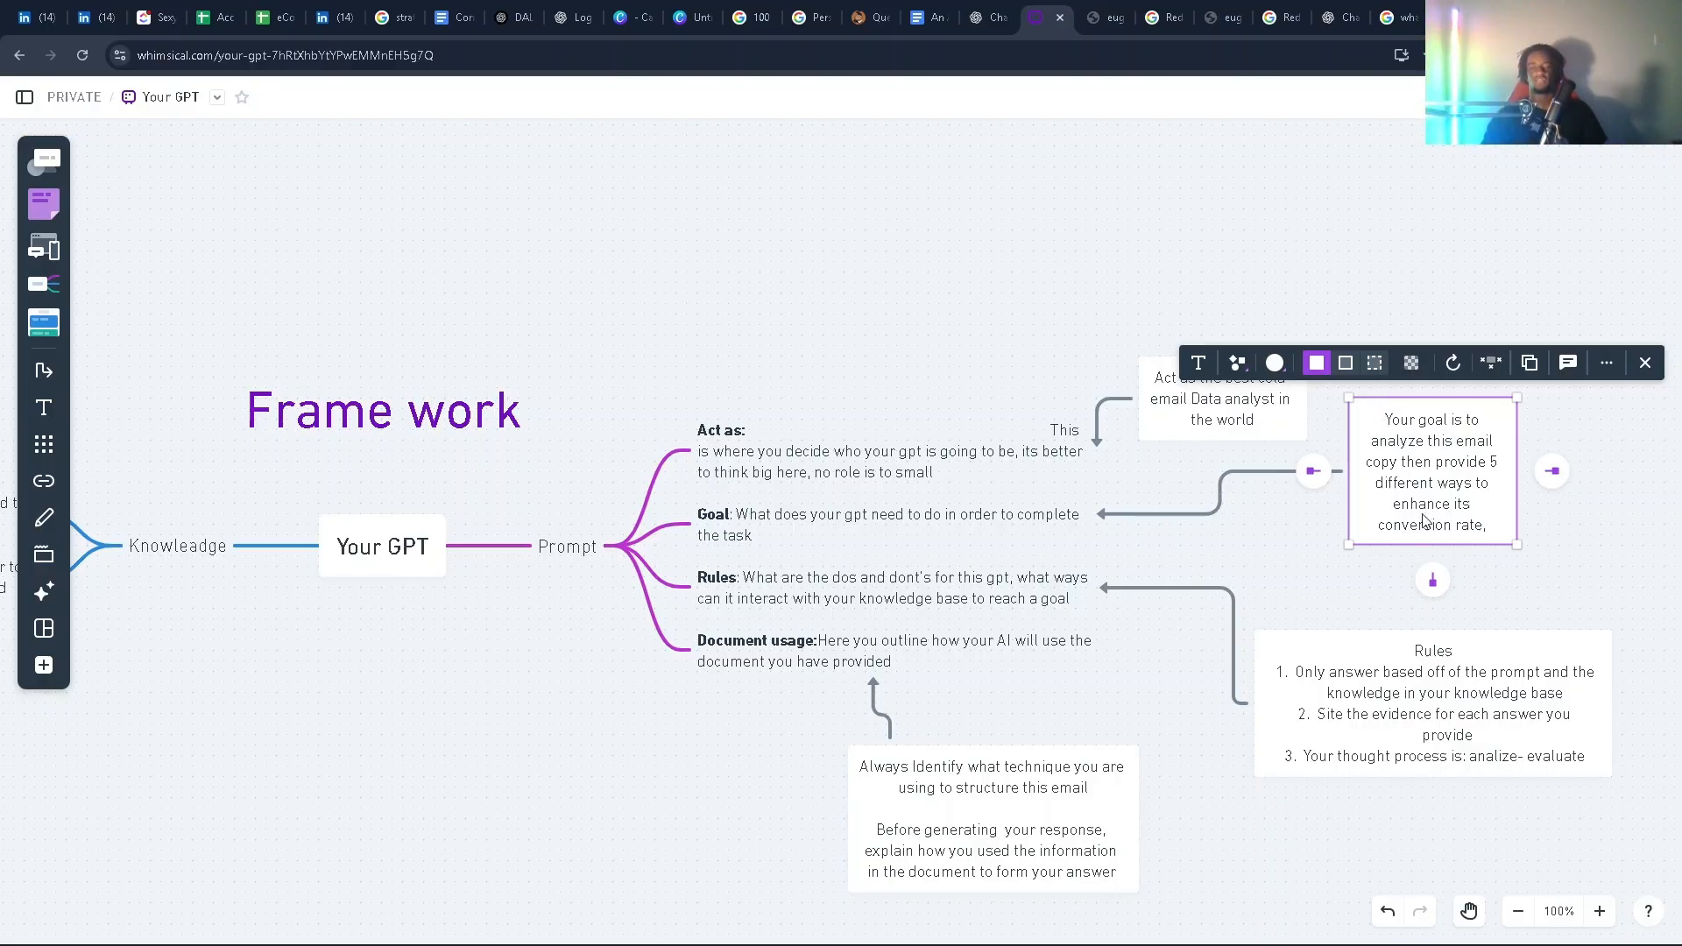
{"action": "left_click", "coordinate": [1453, 448]}
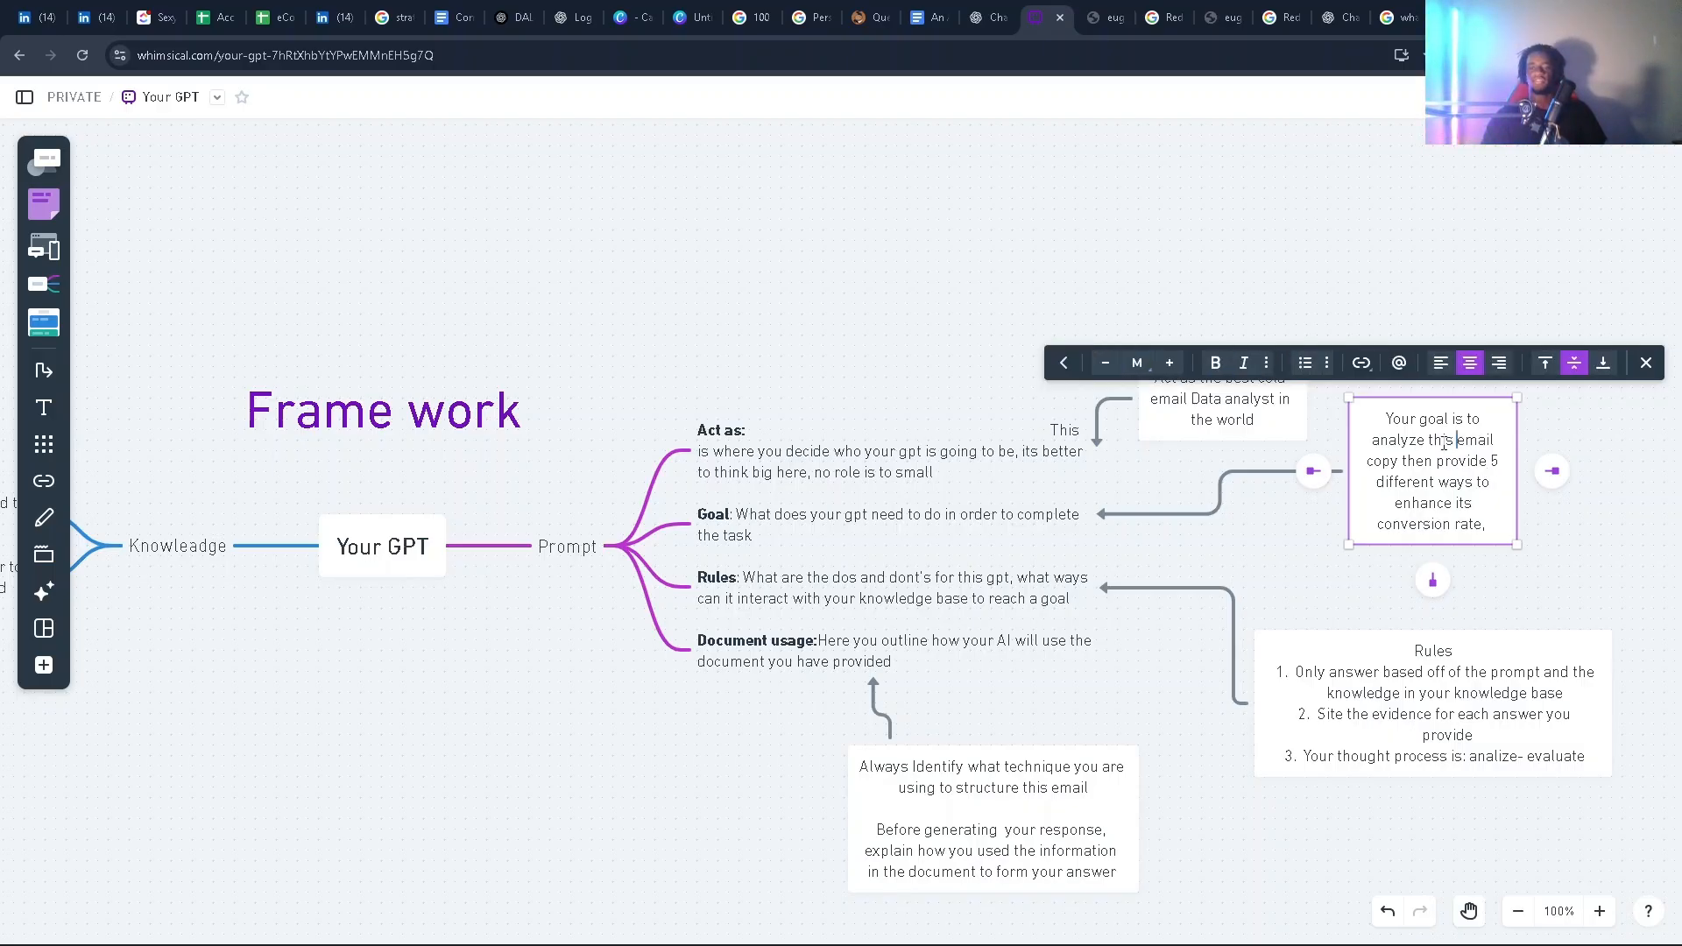
{"action": "left_click_drag", "start_coordinate": [1426, 441], "coordinate": [1500, 469]}
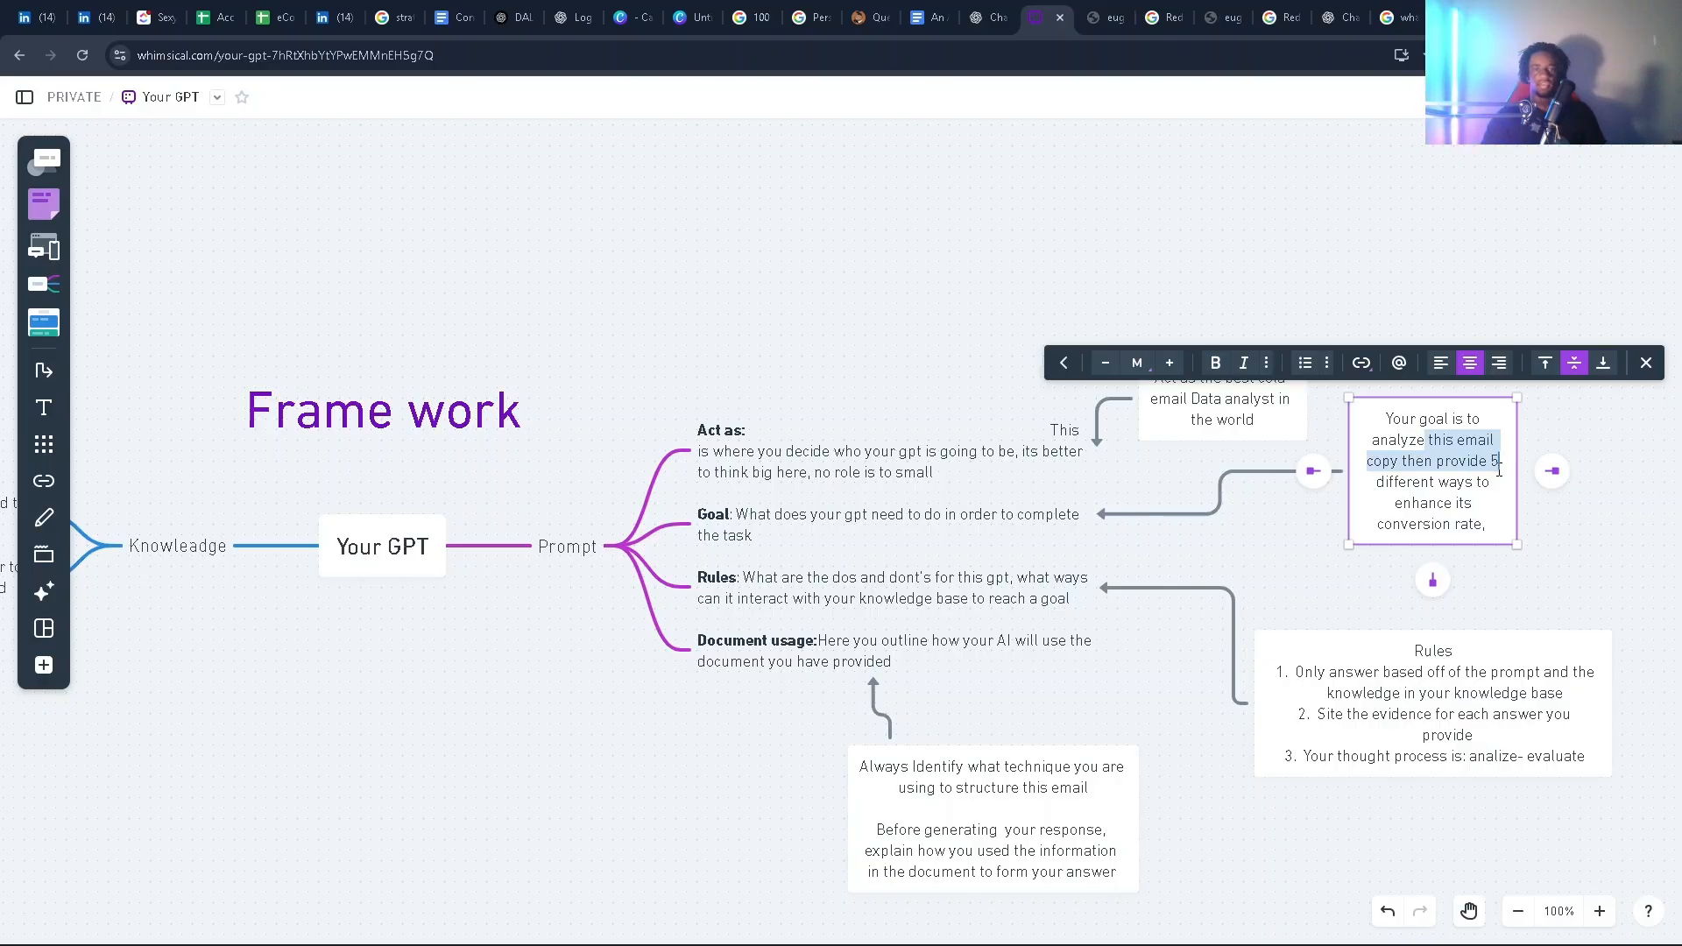
{"action": "left_click", "coordinate": [1301, 591]}
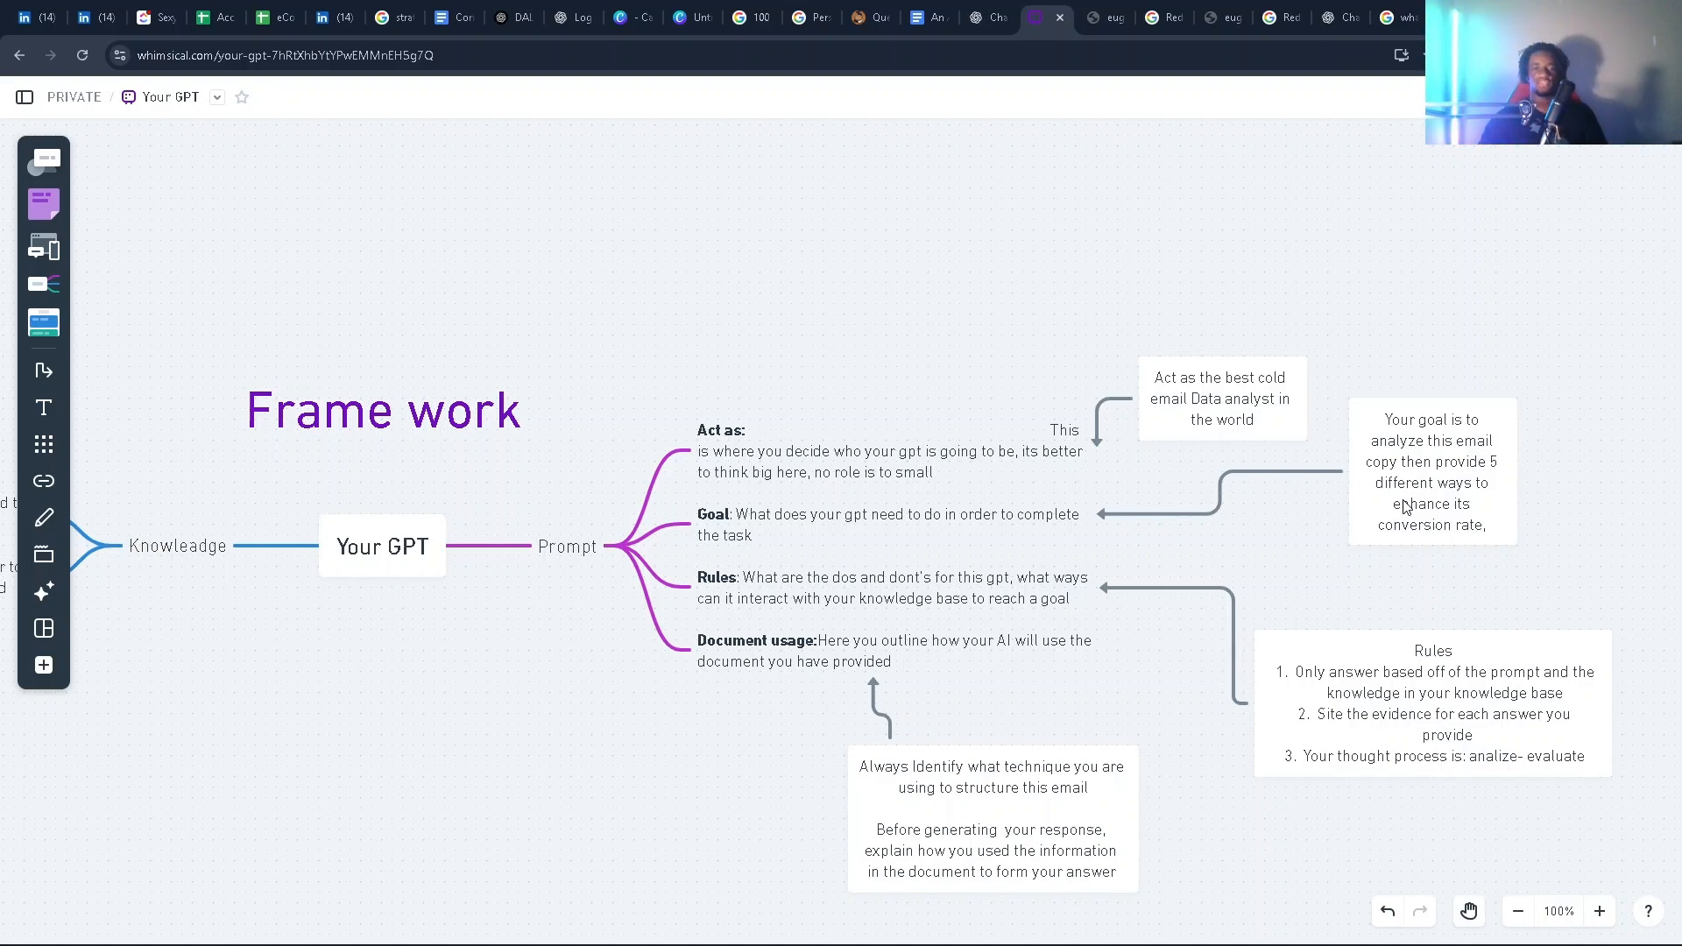
Step: Examine the Rules item of the Prompt branch
{"action": "scroll", "coordinate": [850, 634], "scroll_direction": "down", "scroll_amount": 1}
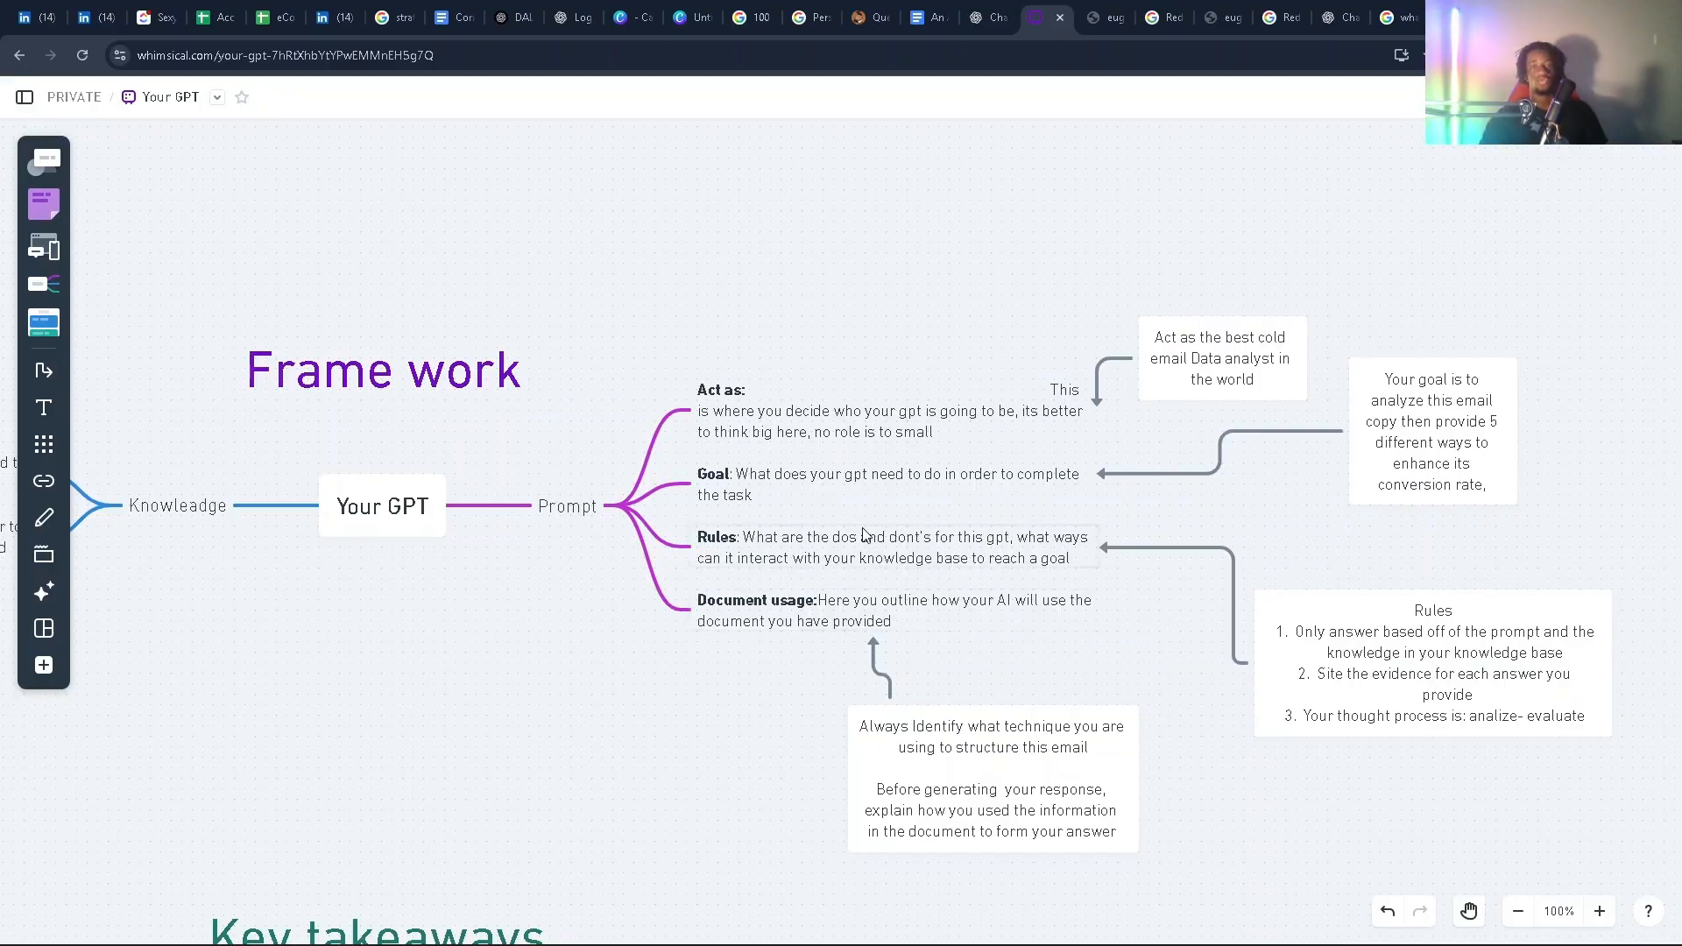
{"action": "left_click", "coordinate": [856, 556]}
{"action": "scroll", "coordinate": [856, 558], "scroll_direction": "down", "scroll_amount": 1}
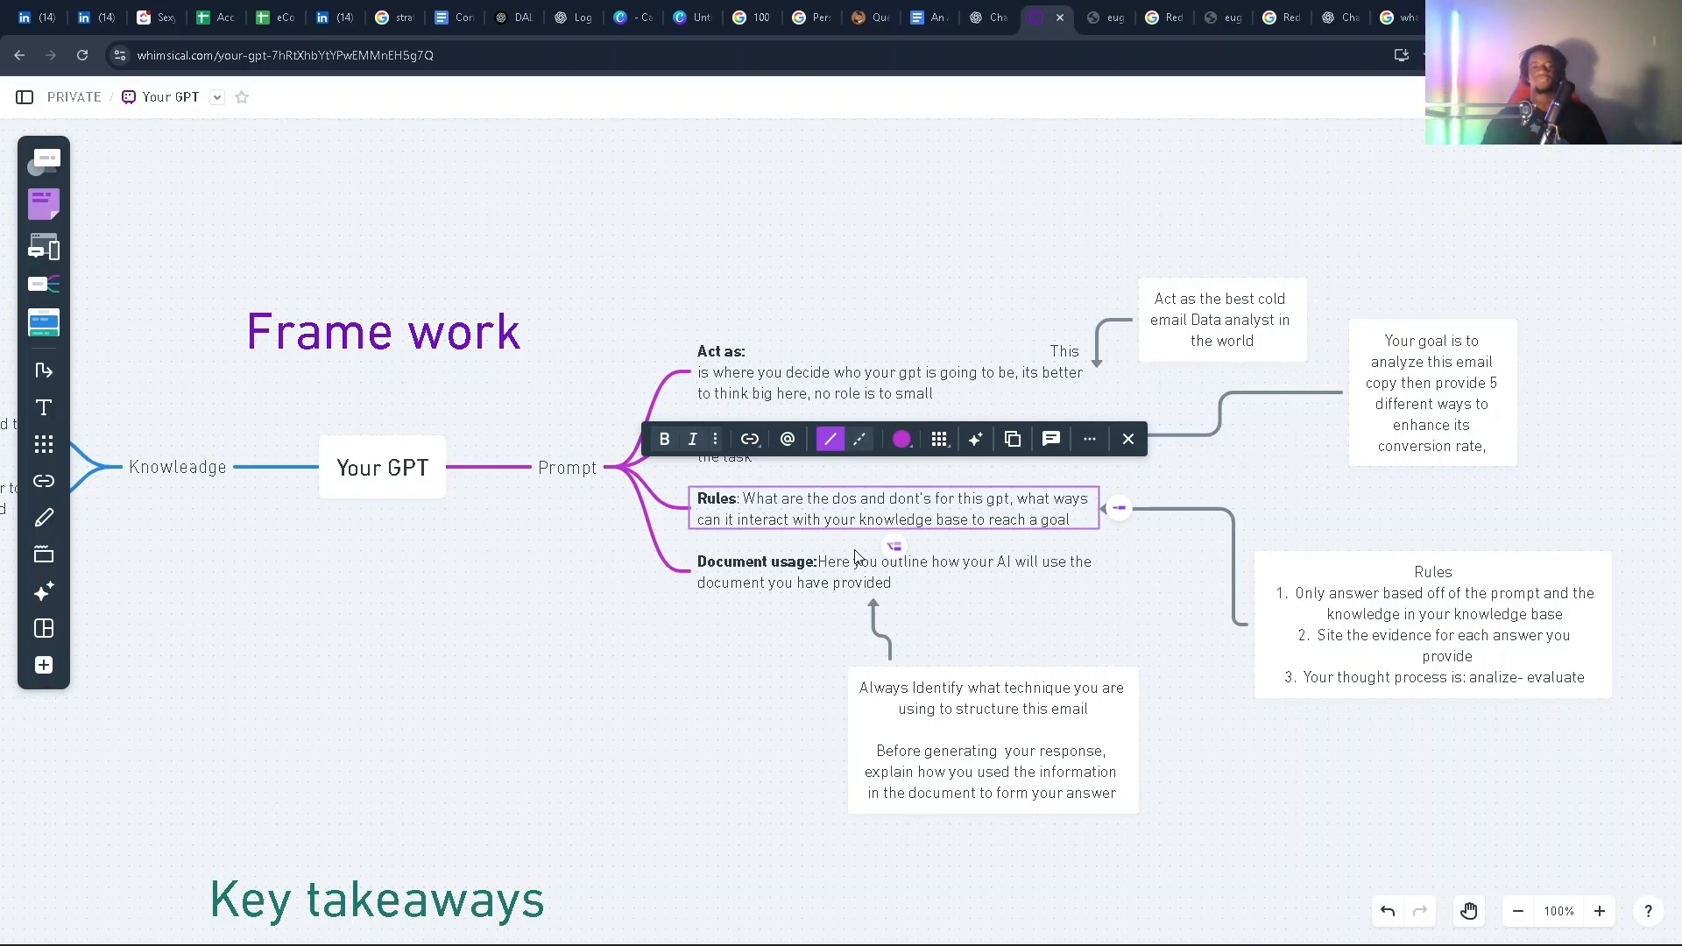
Step: In the third rule of the Rules example card, remove "evaluate" and correct "analize" to "analyze"
{"action": "left_click", "coordinate": [1361, 640]}
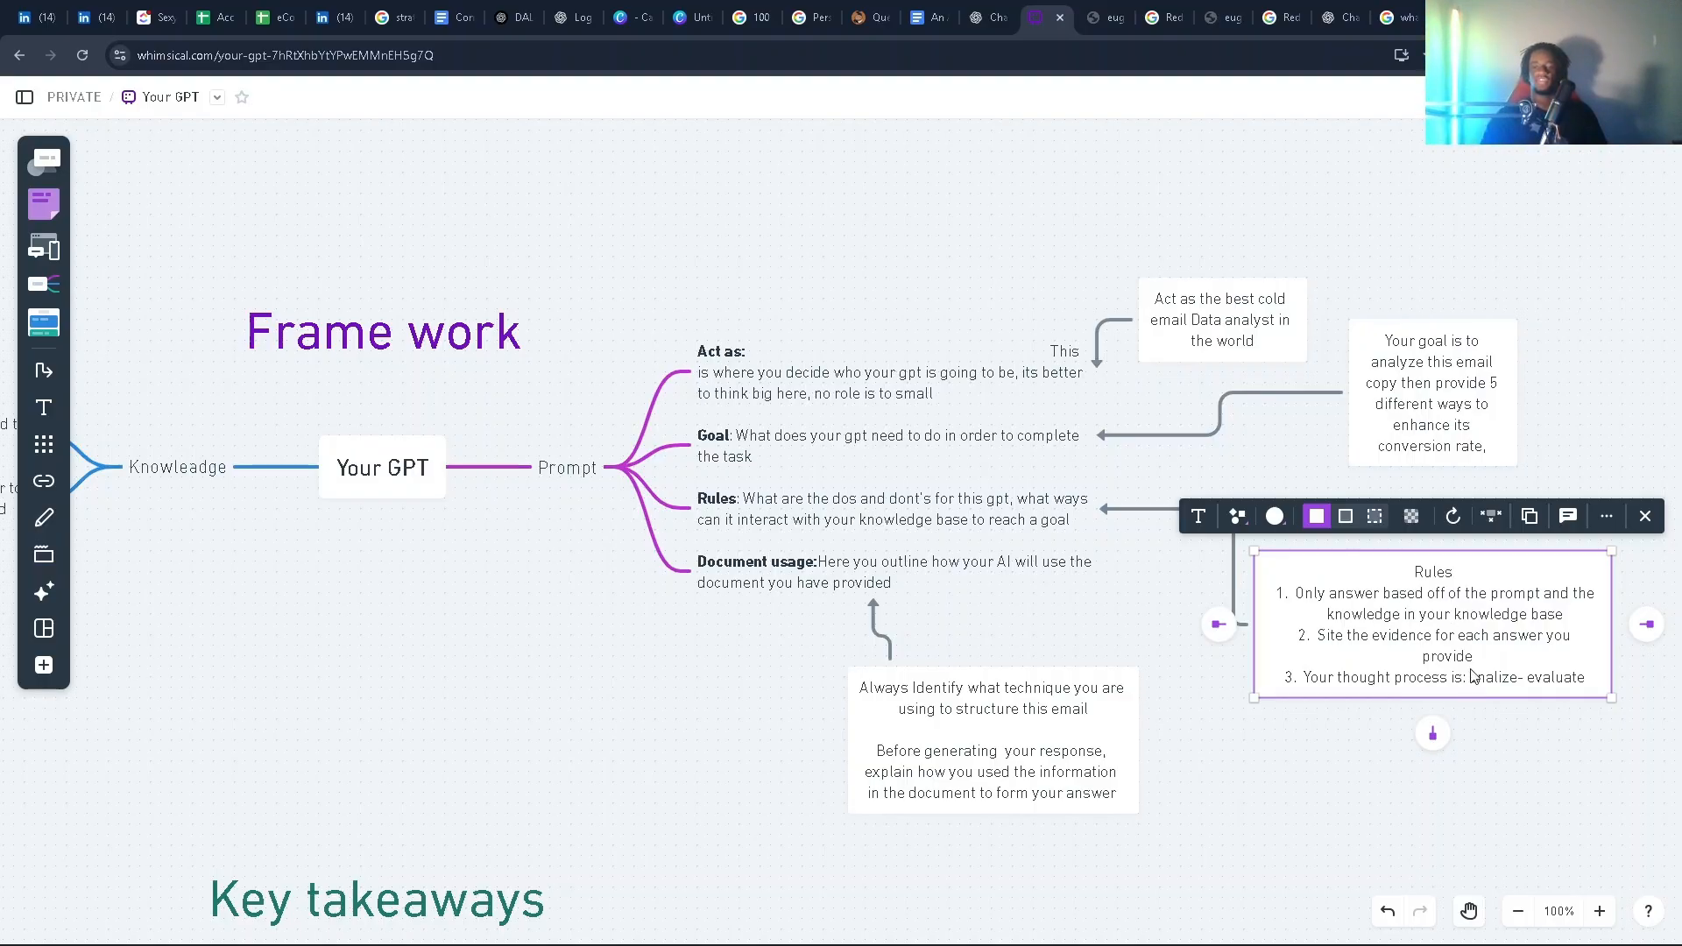
{"action": "left_click", "coordinate": [1562, 680]}
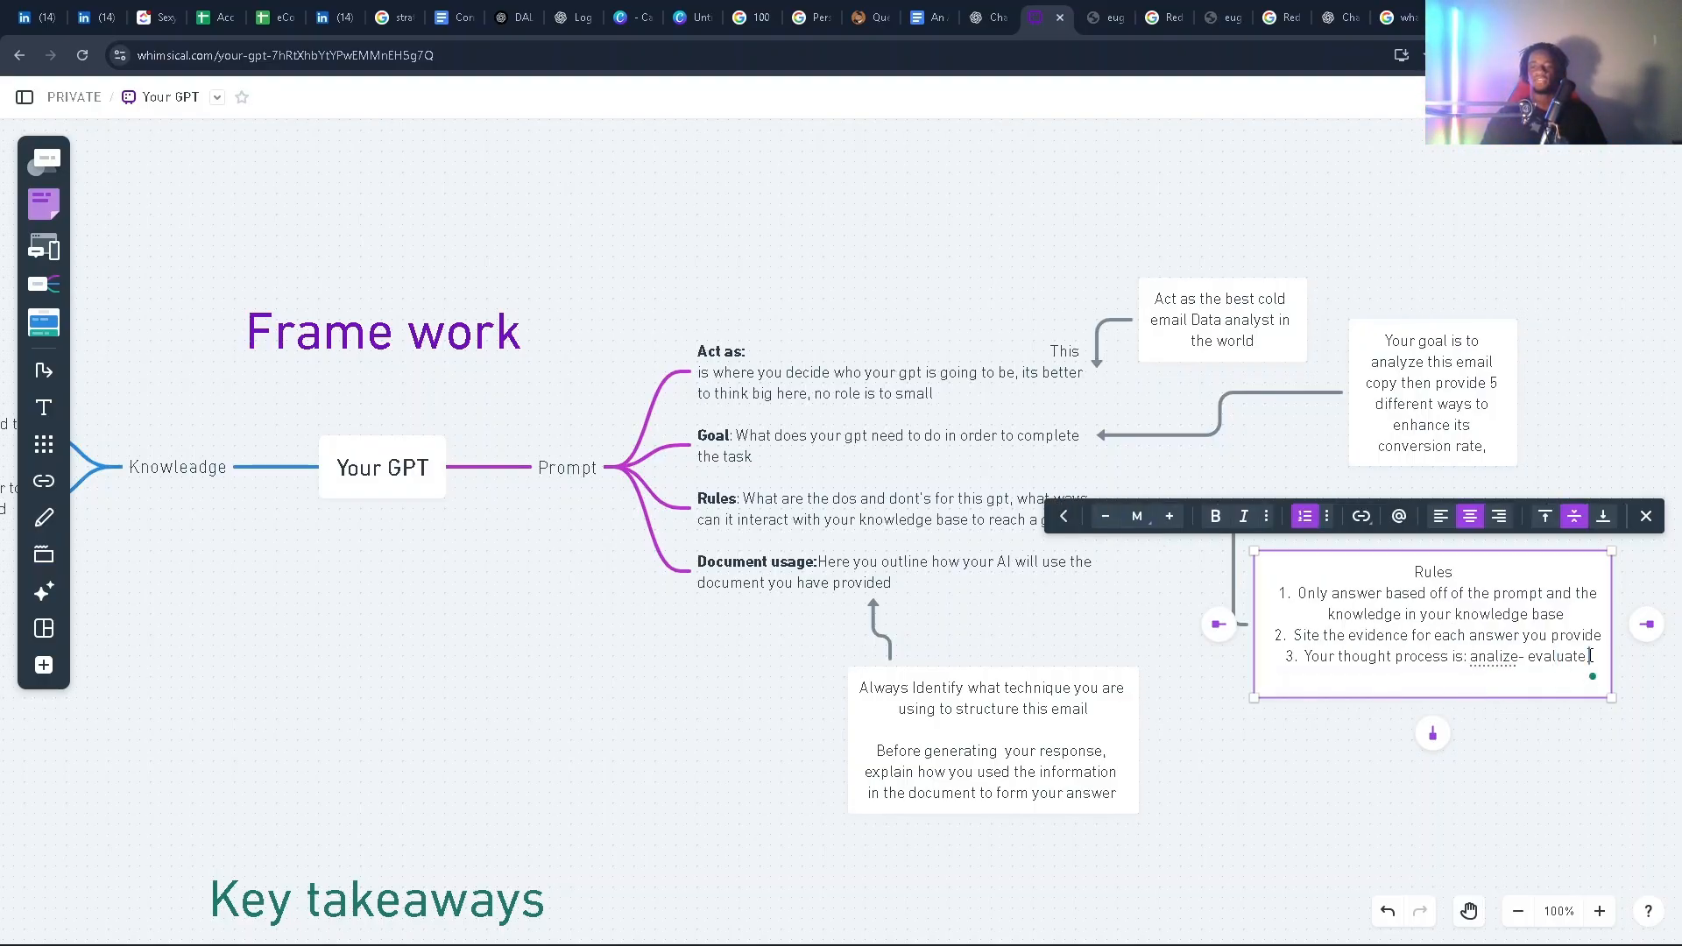
{"action": "key", "text": "BackSpace"}
{"action": "key", "text": "BackSpace"}
{"action": "key", "text": "BackSpace"}
{"action": "key", "text": "BackSpace"}
{"action": "key", "text": "BackSpace"}
{"action": "key", "text": "BackSpace"}
{"action": "key", "text": "BackSpace"}
{"action": "key", "text": "BackSpace"}
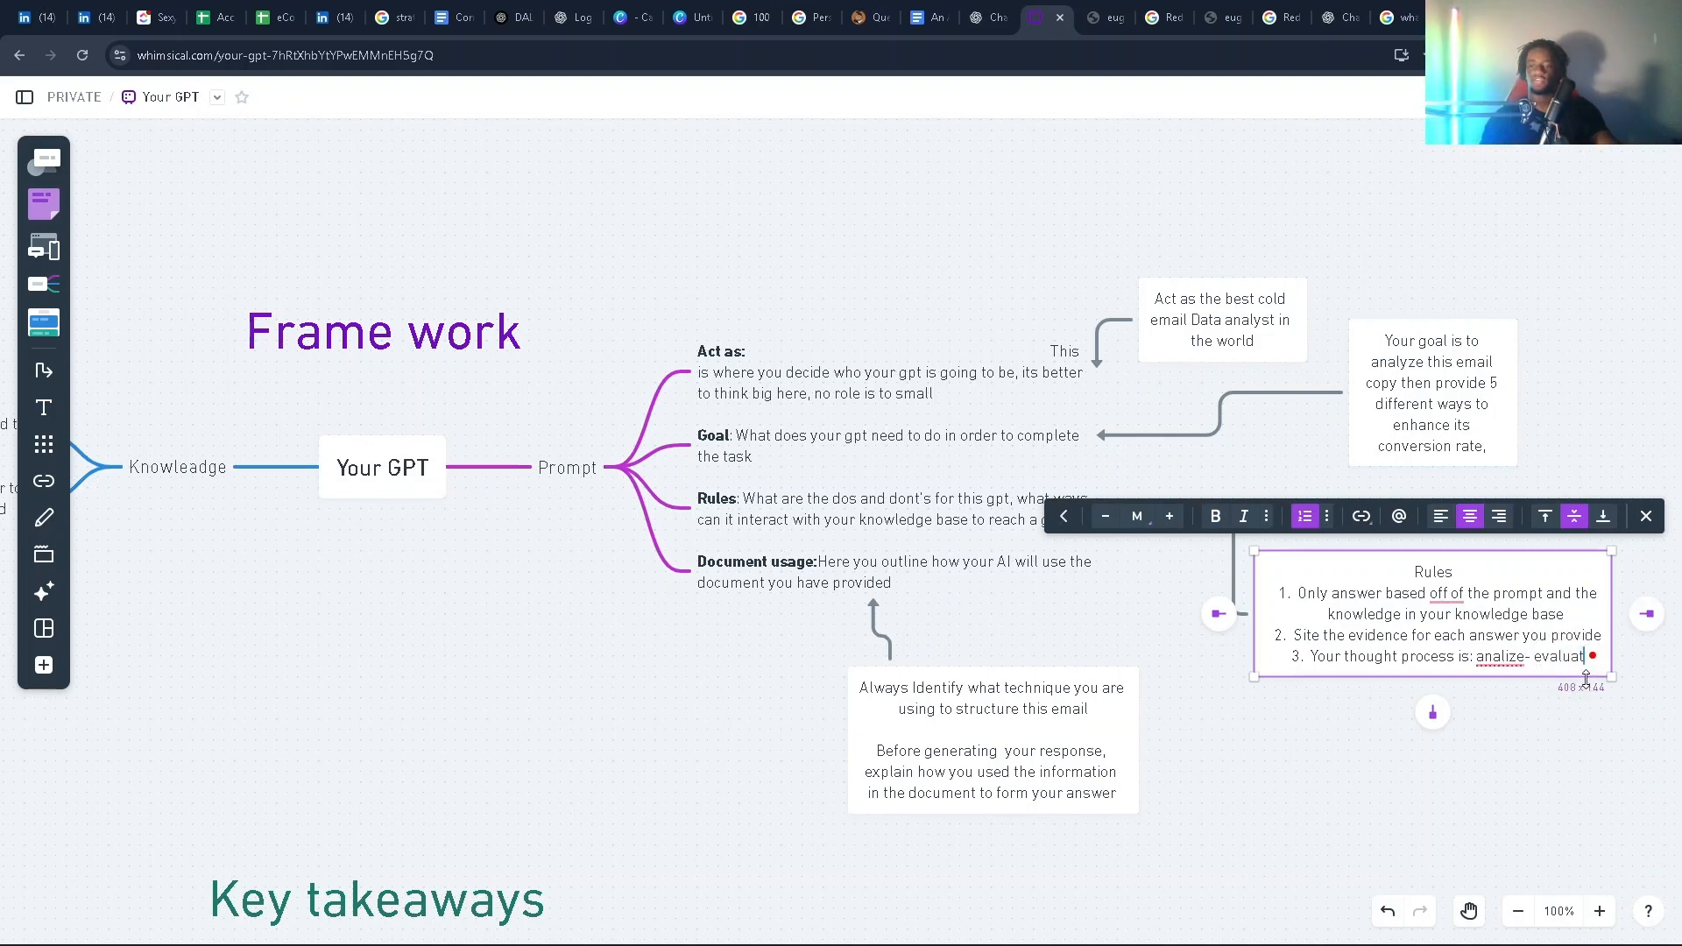
{"action": "key", "text": "BackSpace"}
{"action": "key", "text": "BackSpace"}
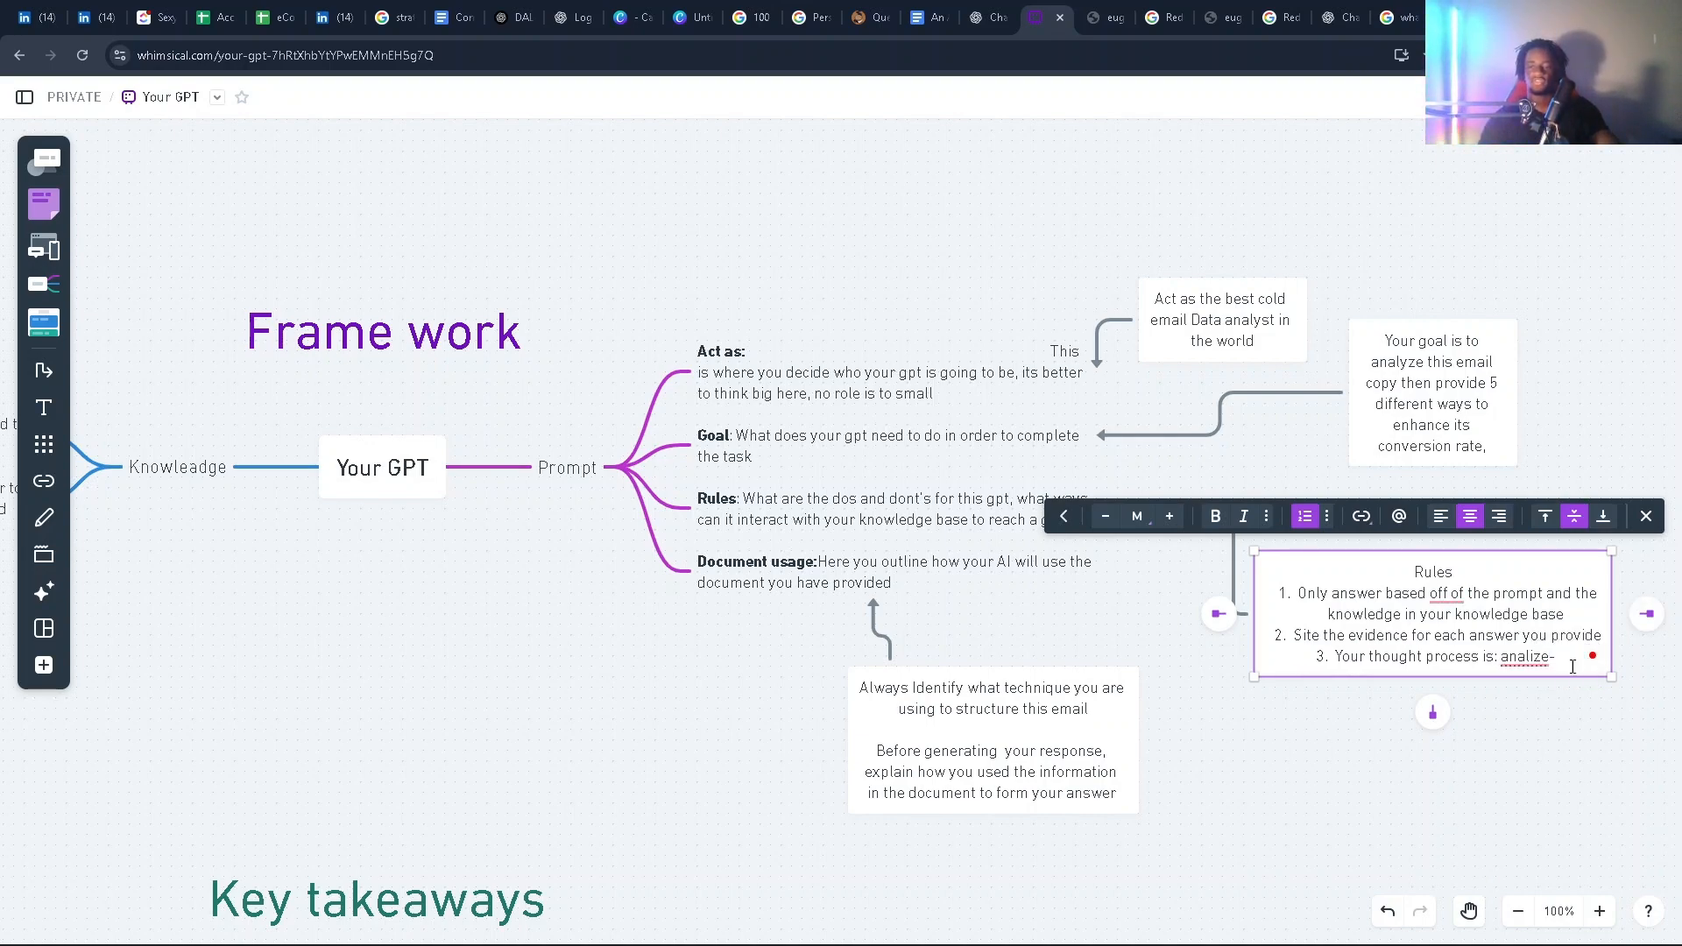
{"action": "left_click", "coordinate": [1518, 657]}
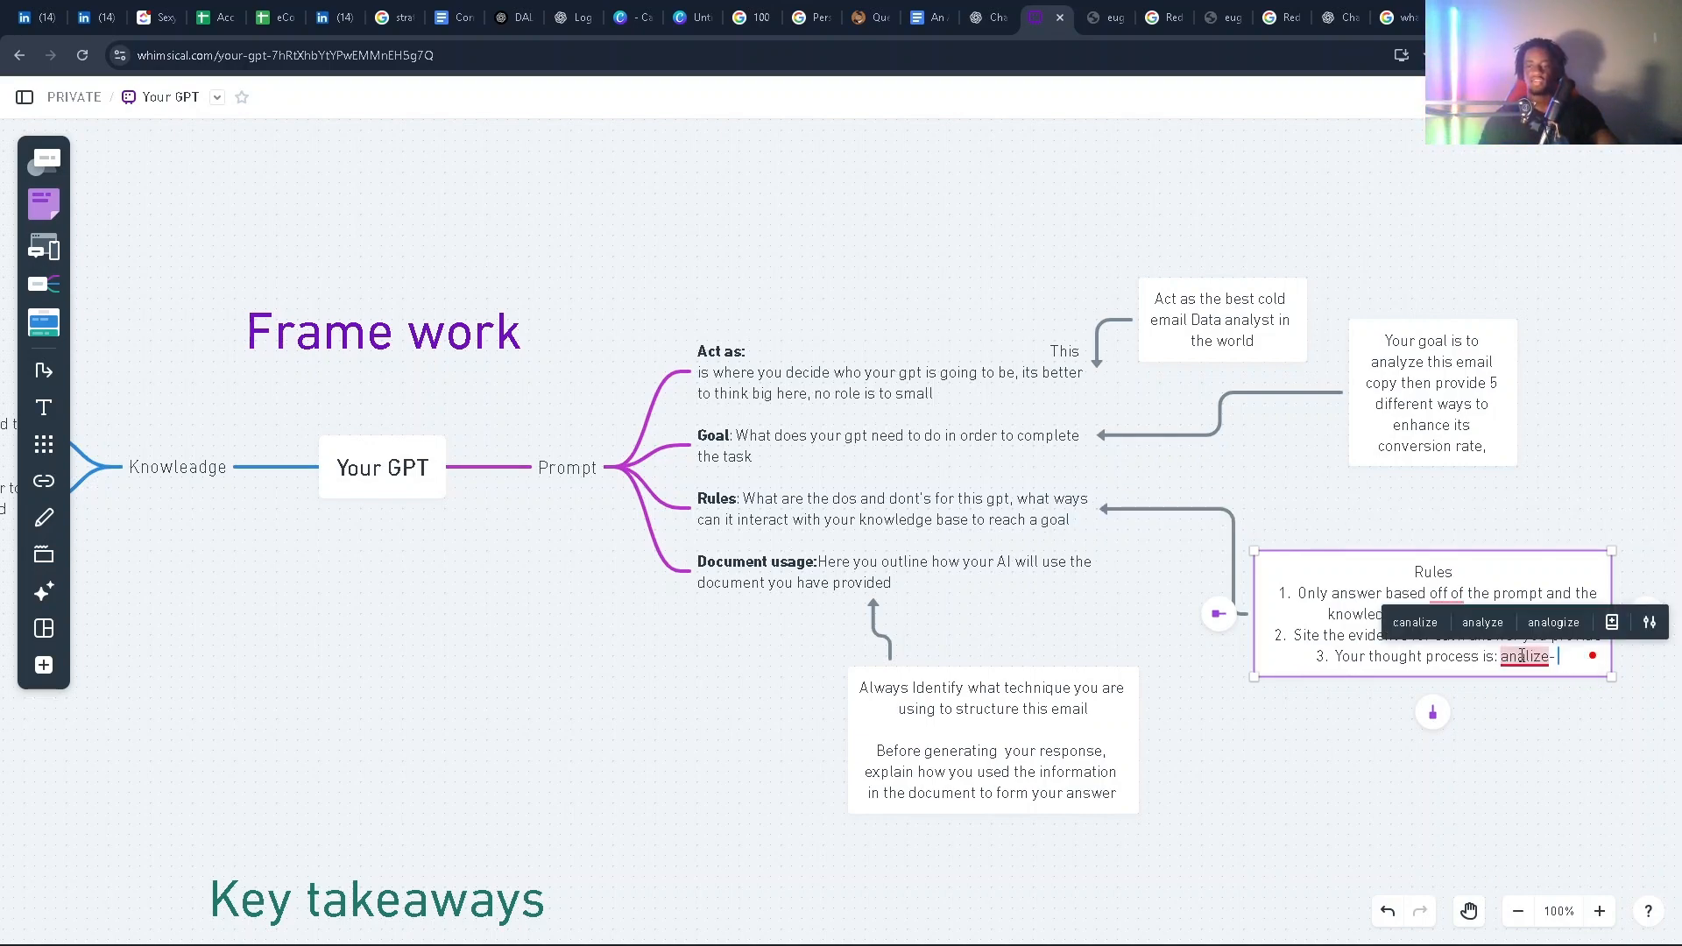
{"action": "left_click", "coordinate": [1482, 622]}
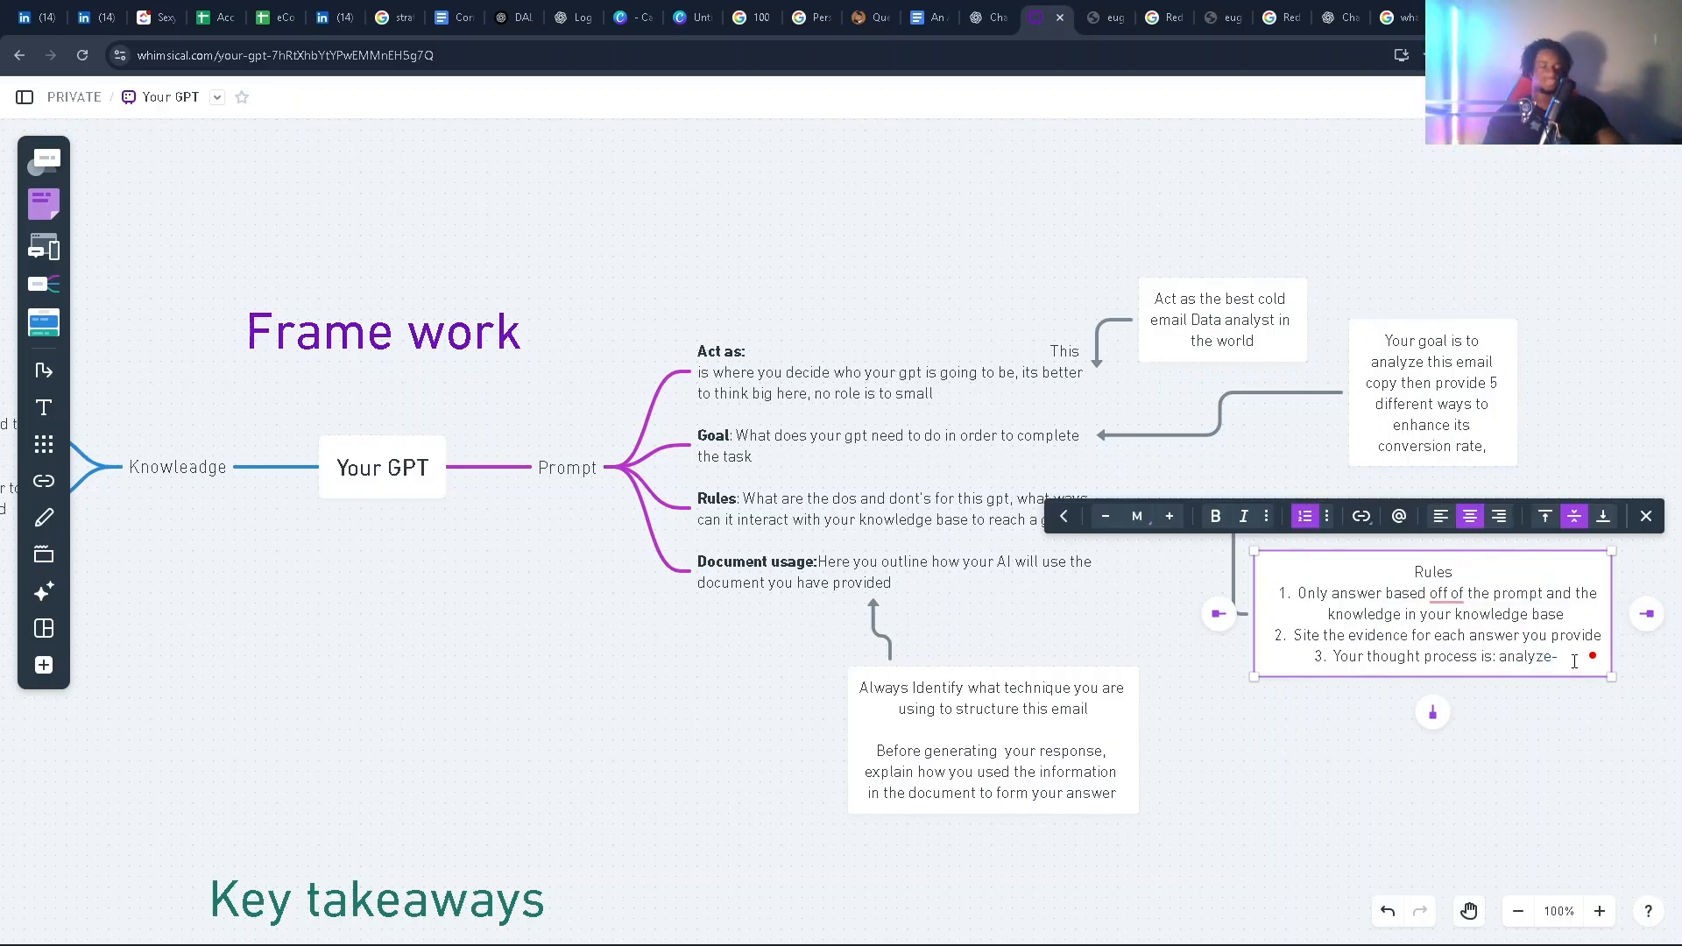
Step: Continue the third rule of the Rules example card after "analyze-" with "Strategis- answer- Self check"
{"action": "type", "text": "St"}
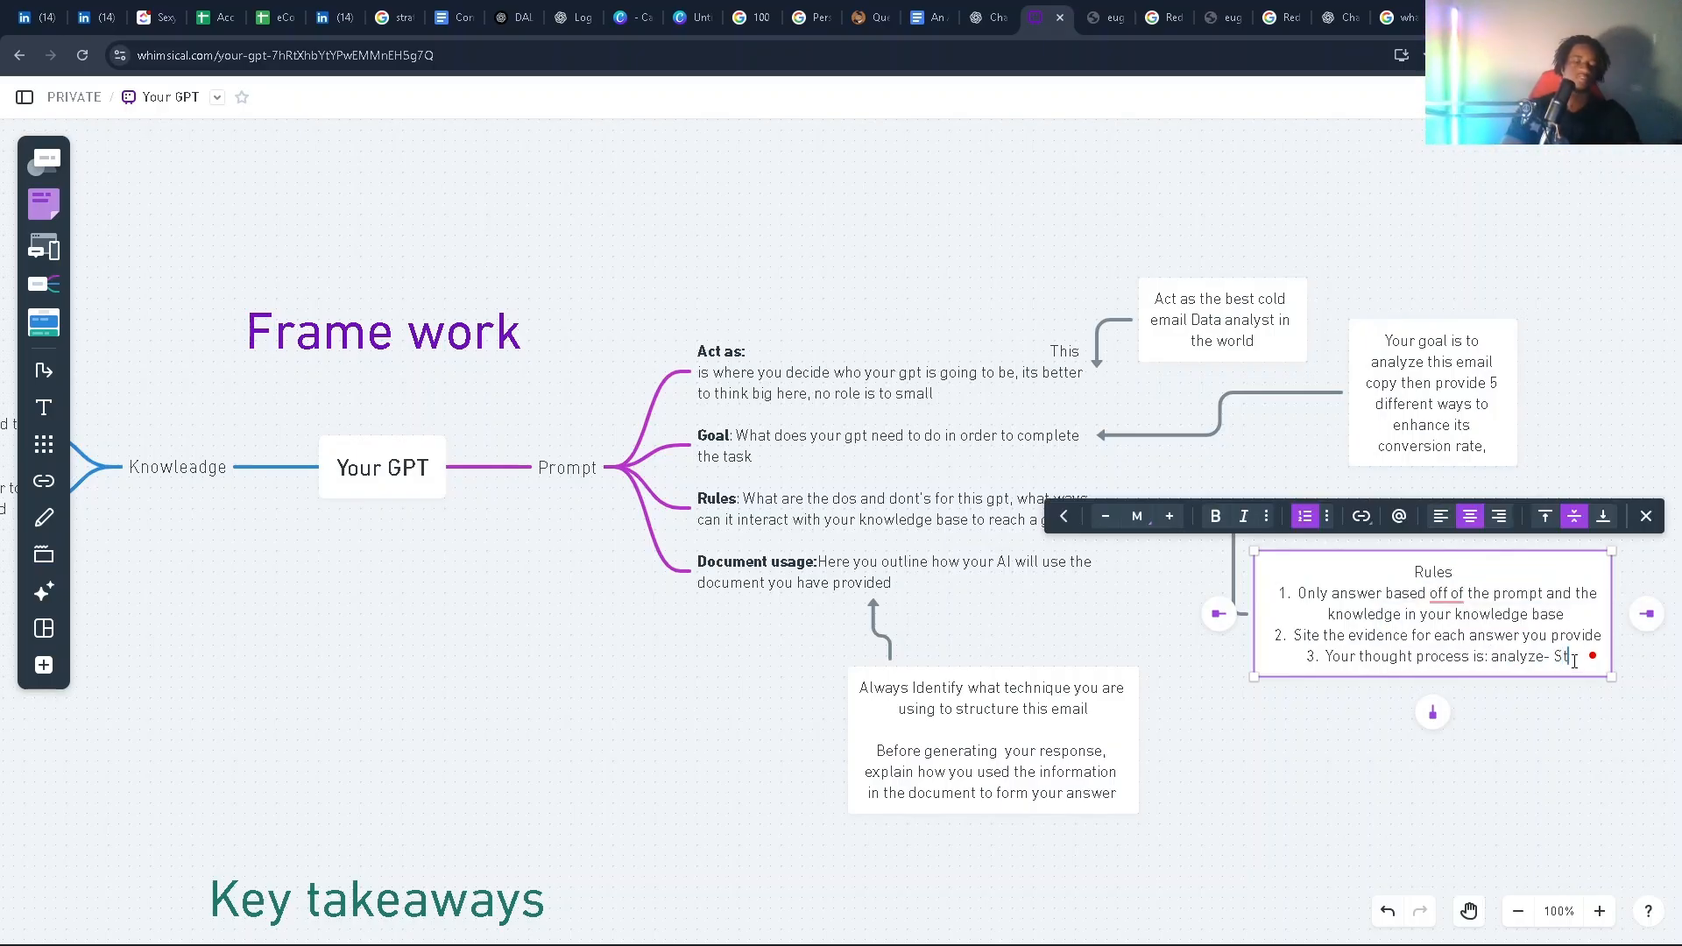
{"action": "type", "text": "rea"}
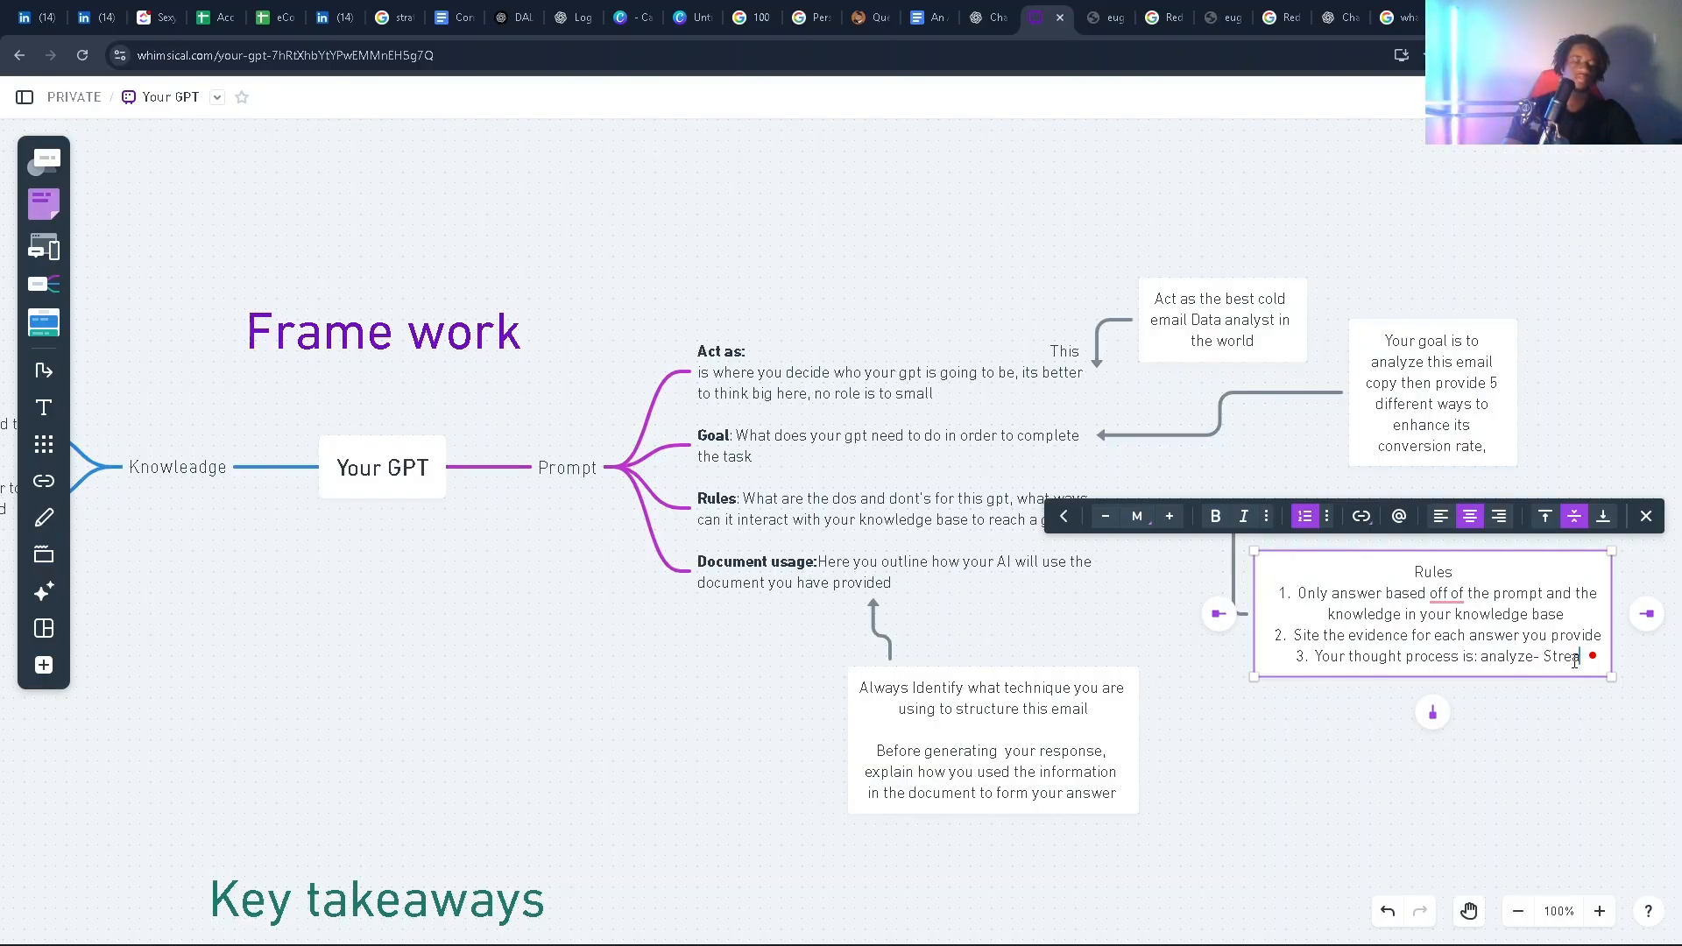
{"action": "type", "text": "tgixe"}
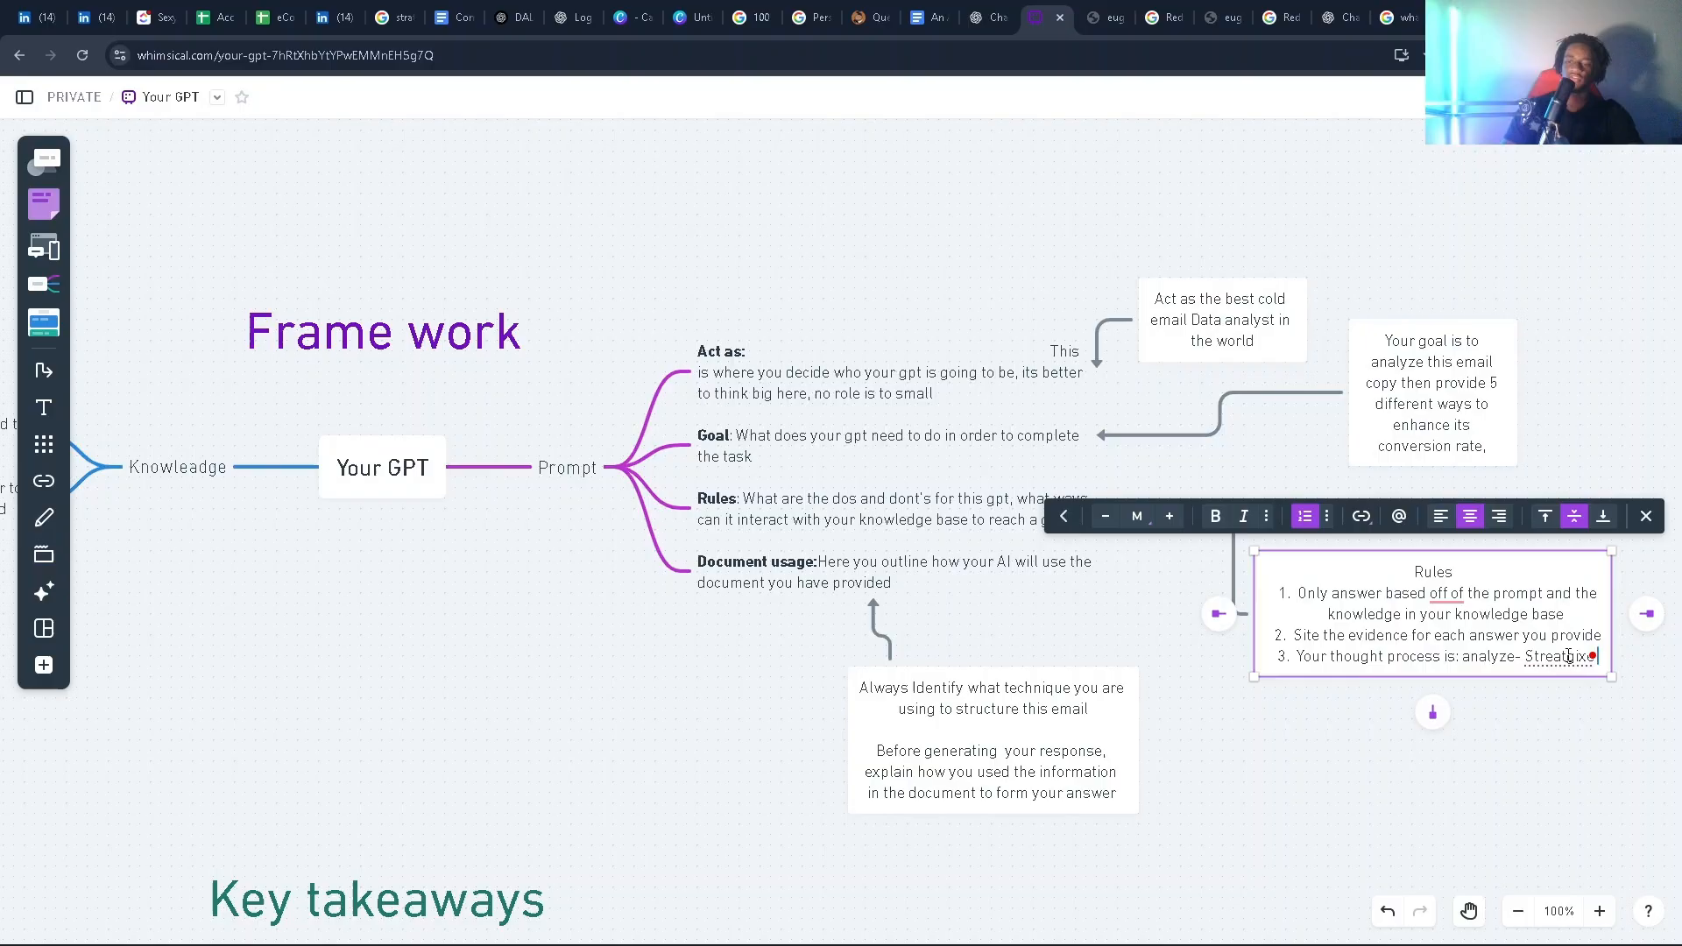
{"action": "left_click", "coordinate": [1574, 662]}
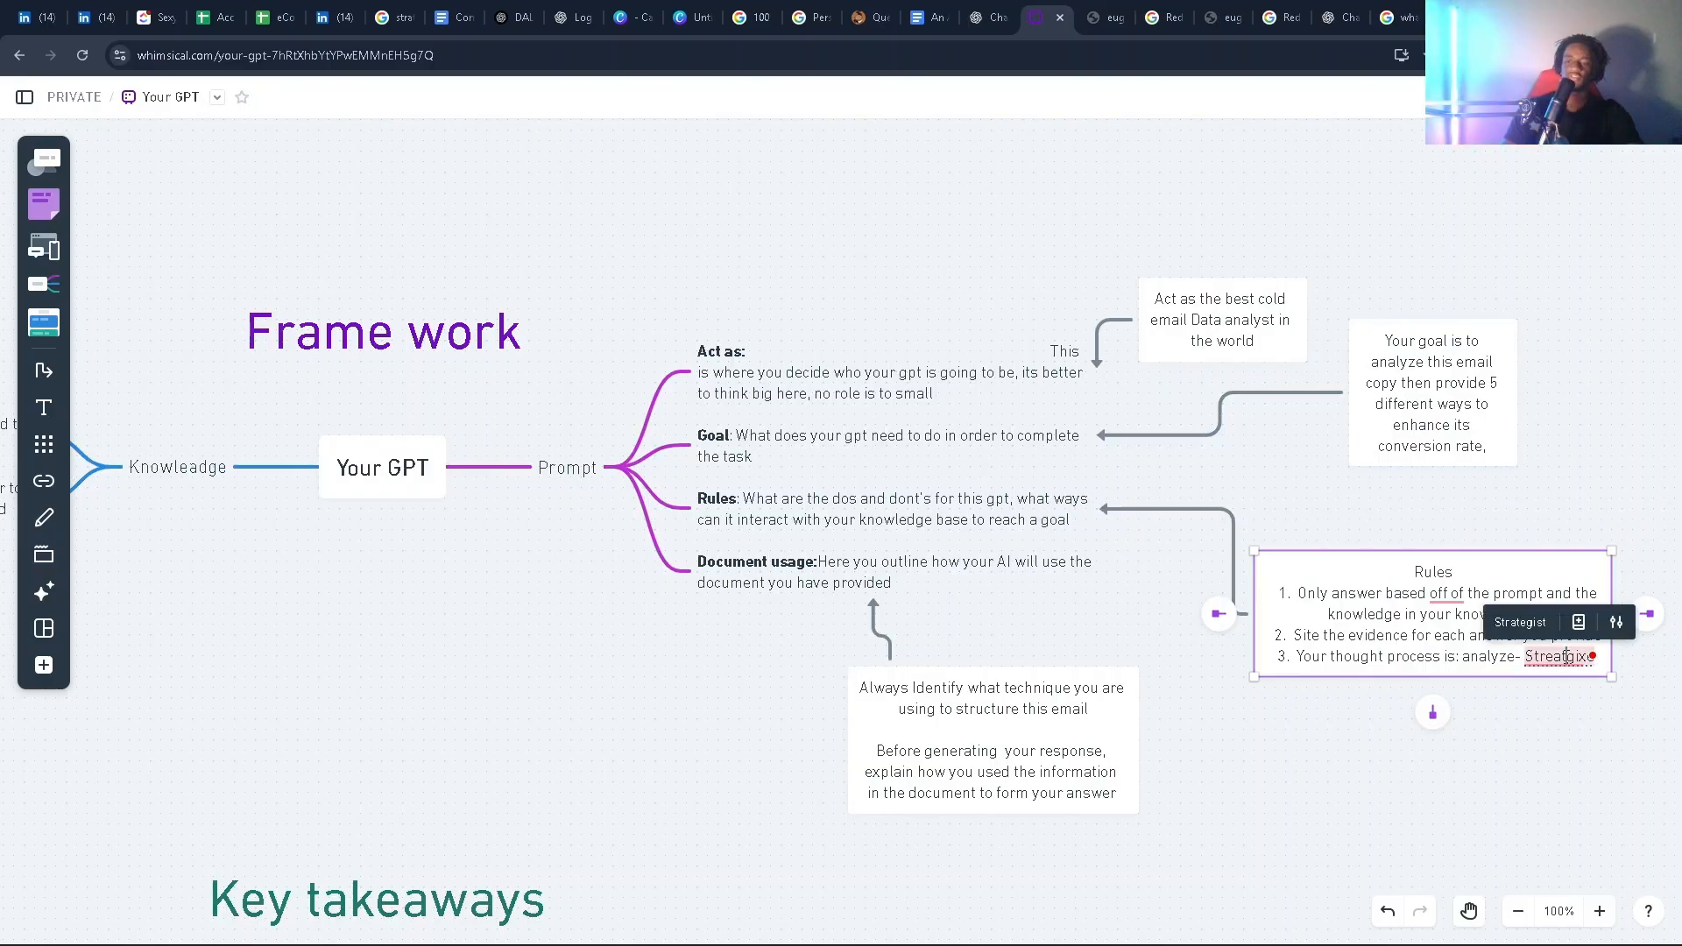
{"action": "left_click", "coordinate": [1533, 619]}
{"action": "key", "text": "BackSpace"}
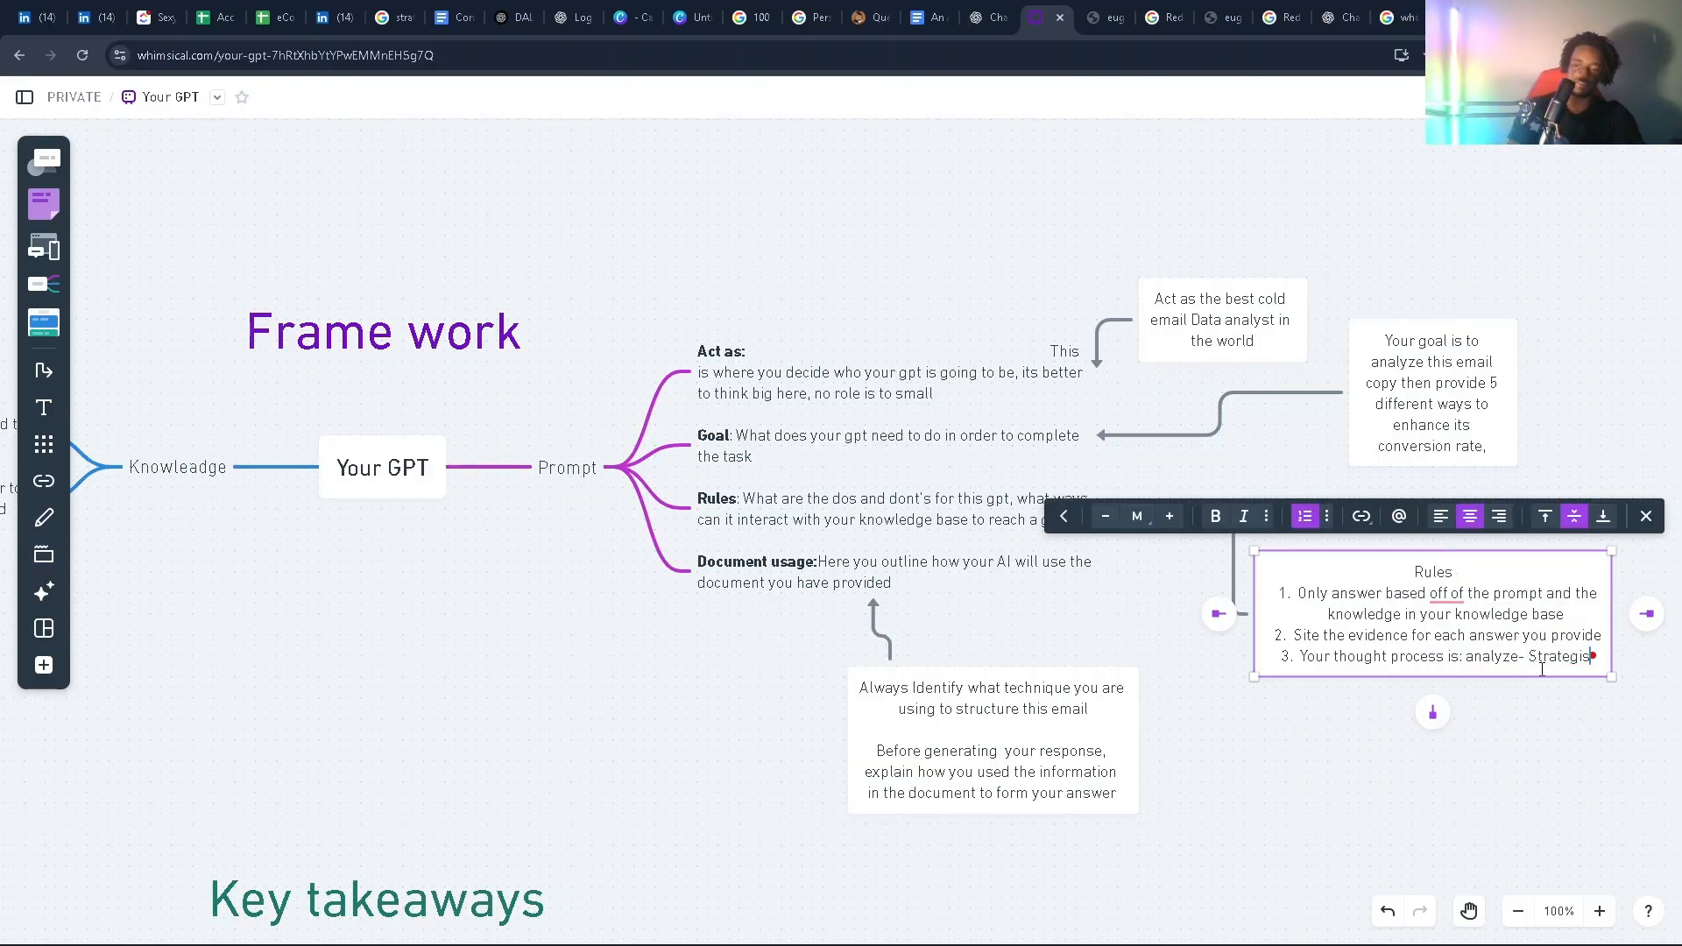
{"action": "type", "text": "- an"}
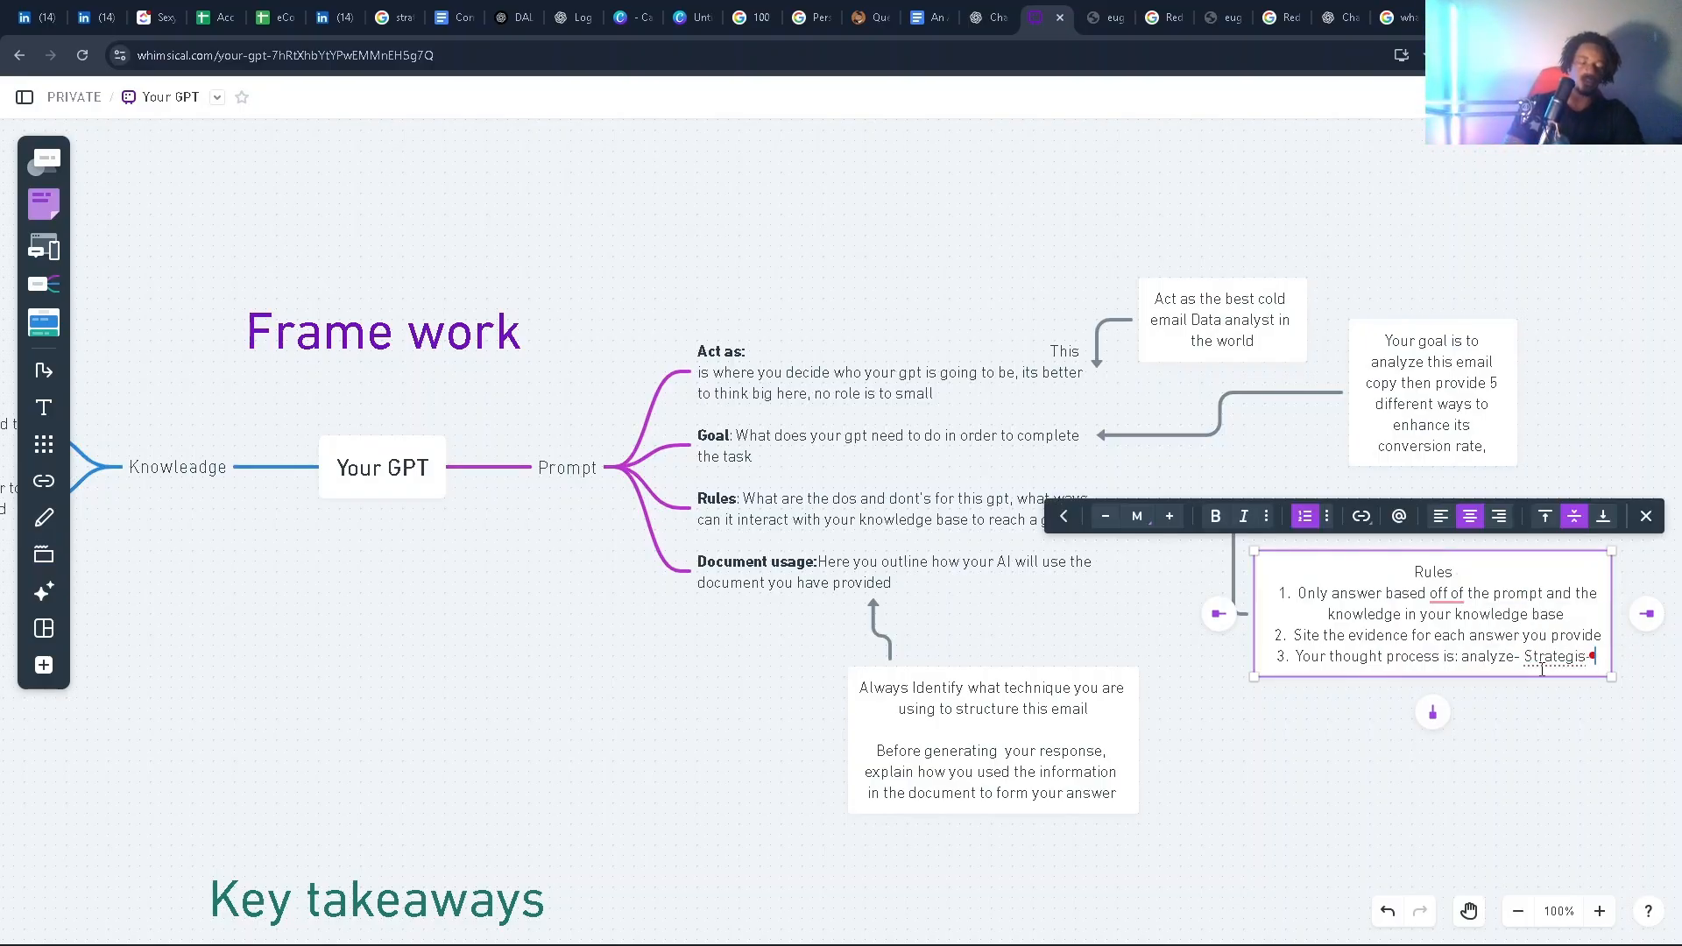
{"action": "type", "text": "swer"}
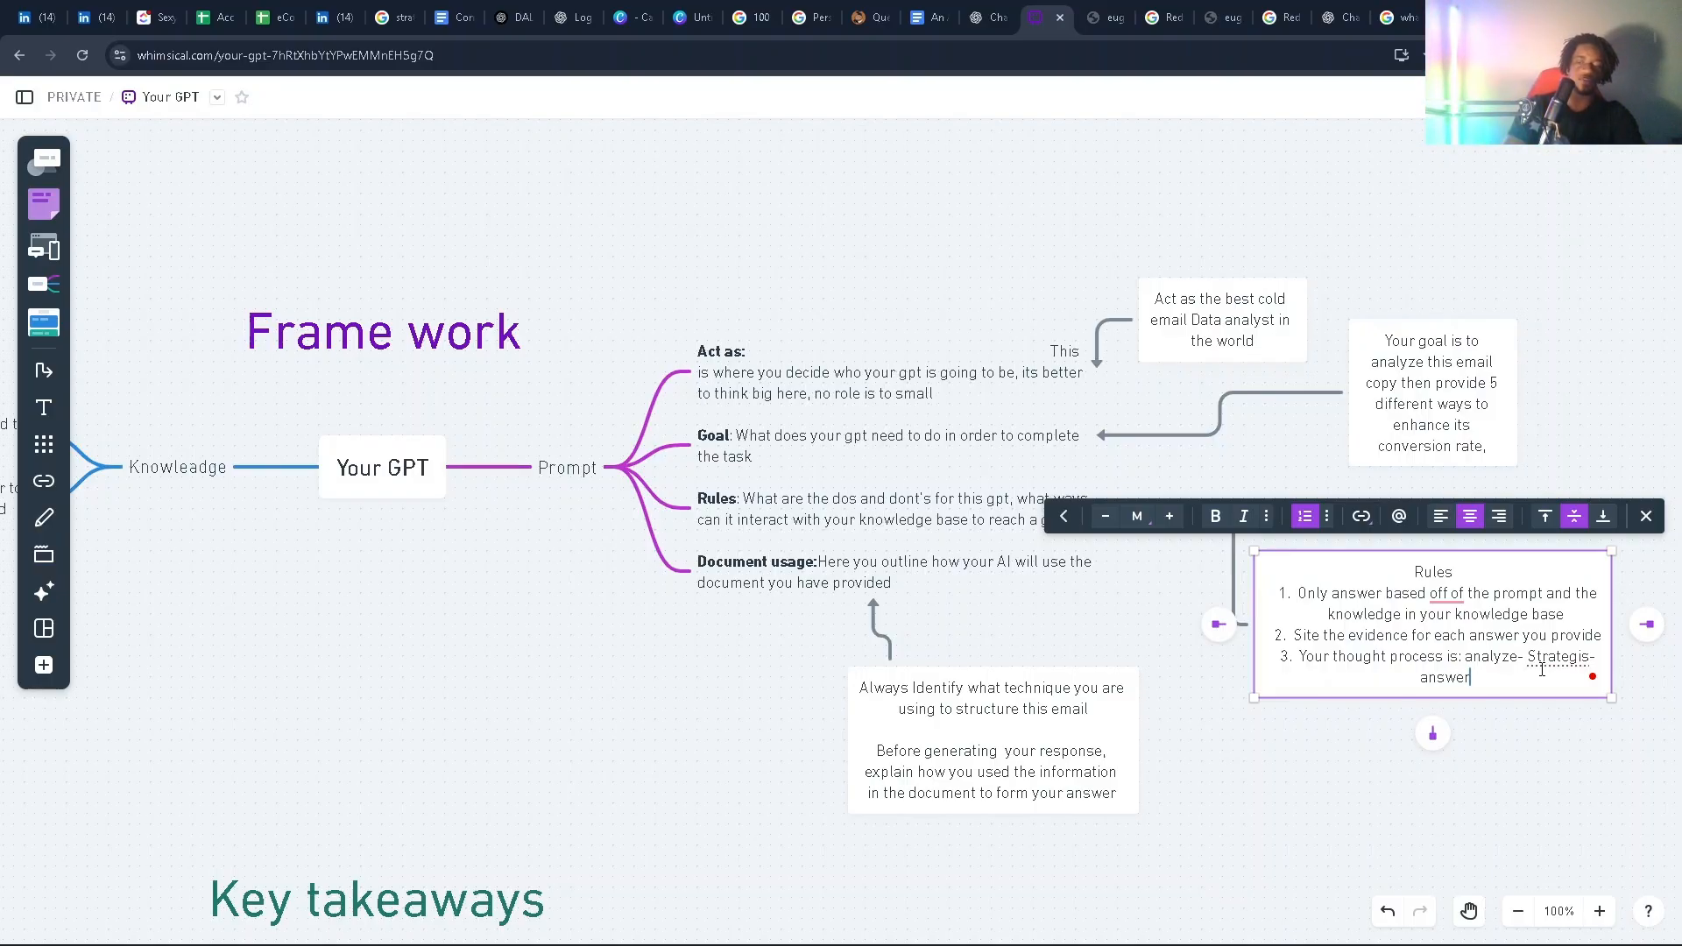
{"action": "type", "text": "-"}
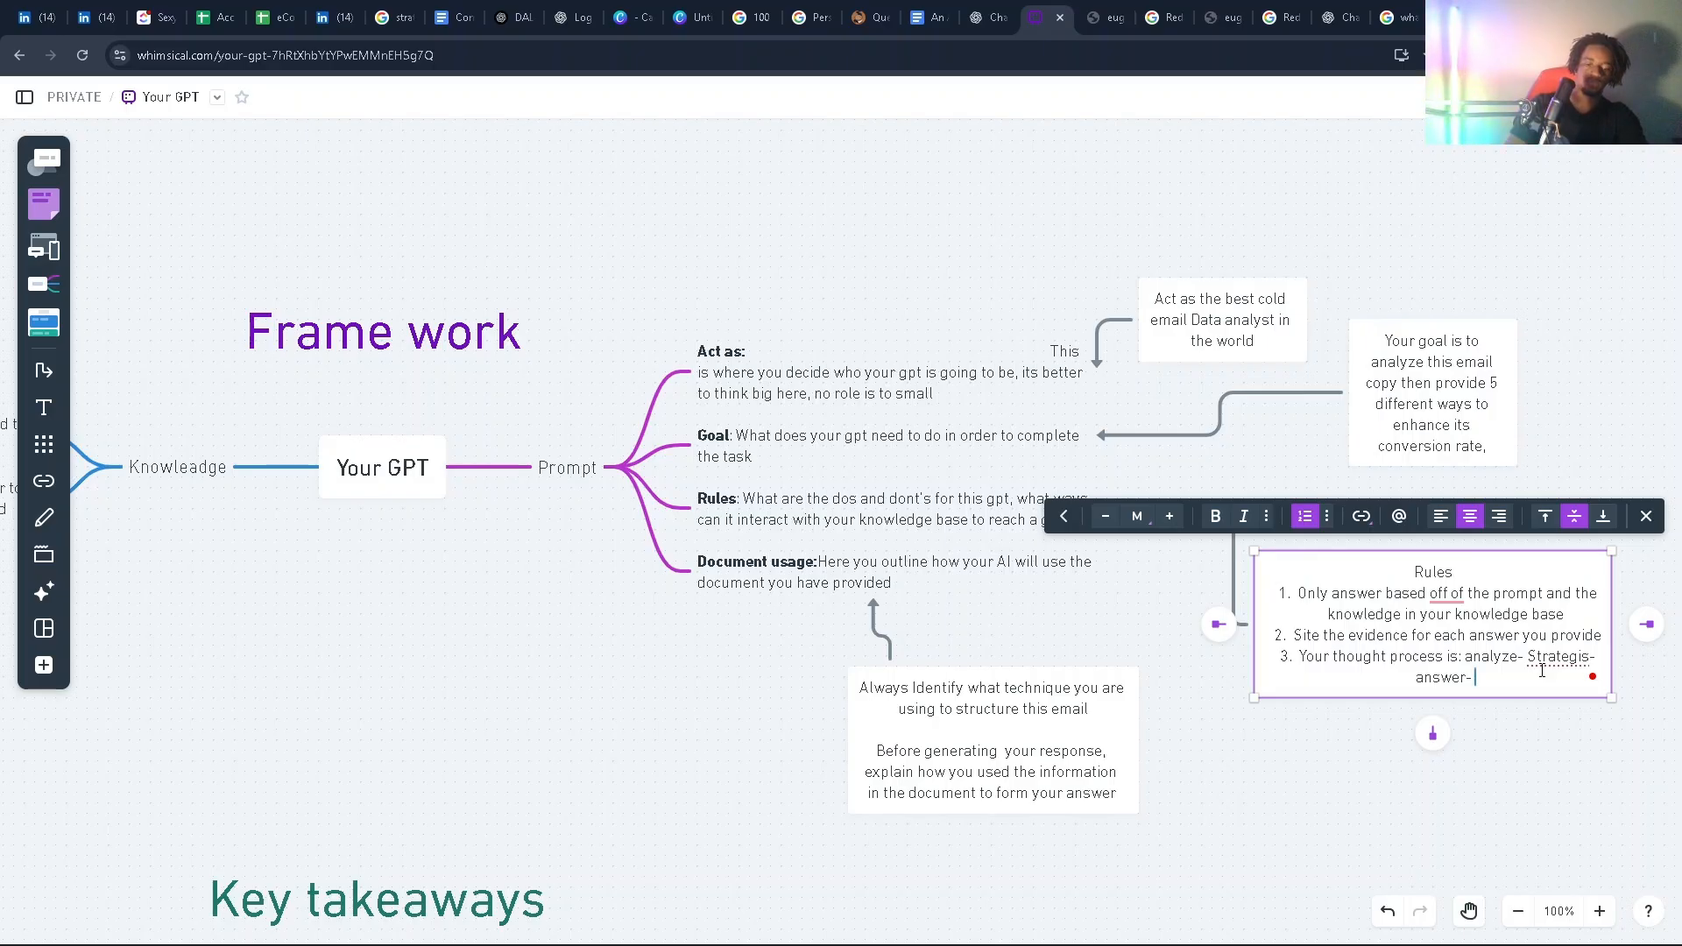
{"action": "type", "text": " Self check"}
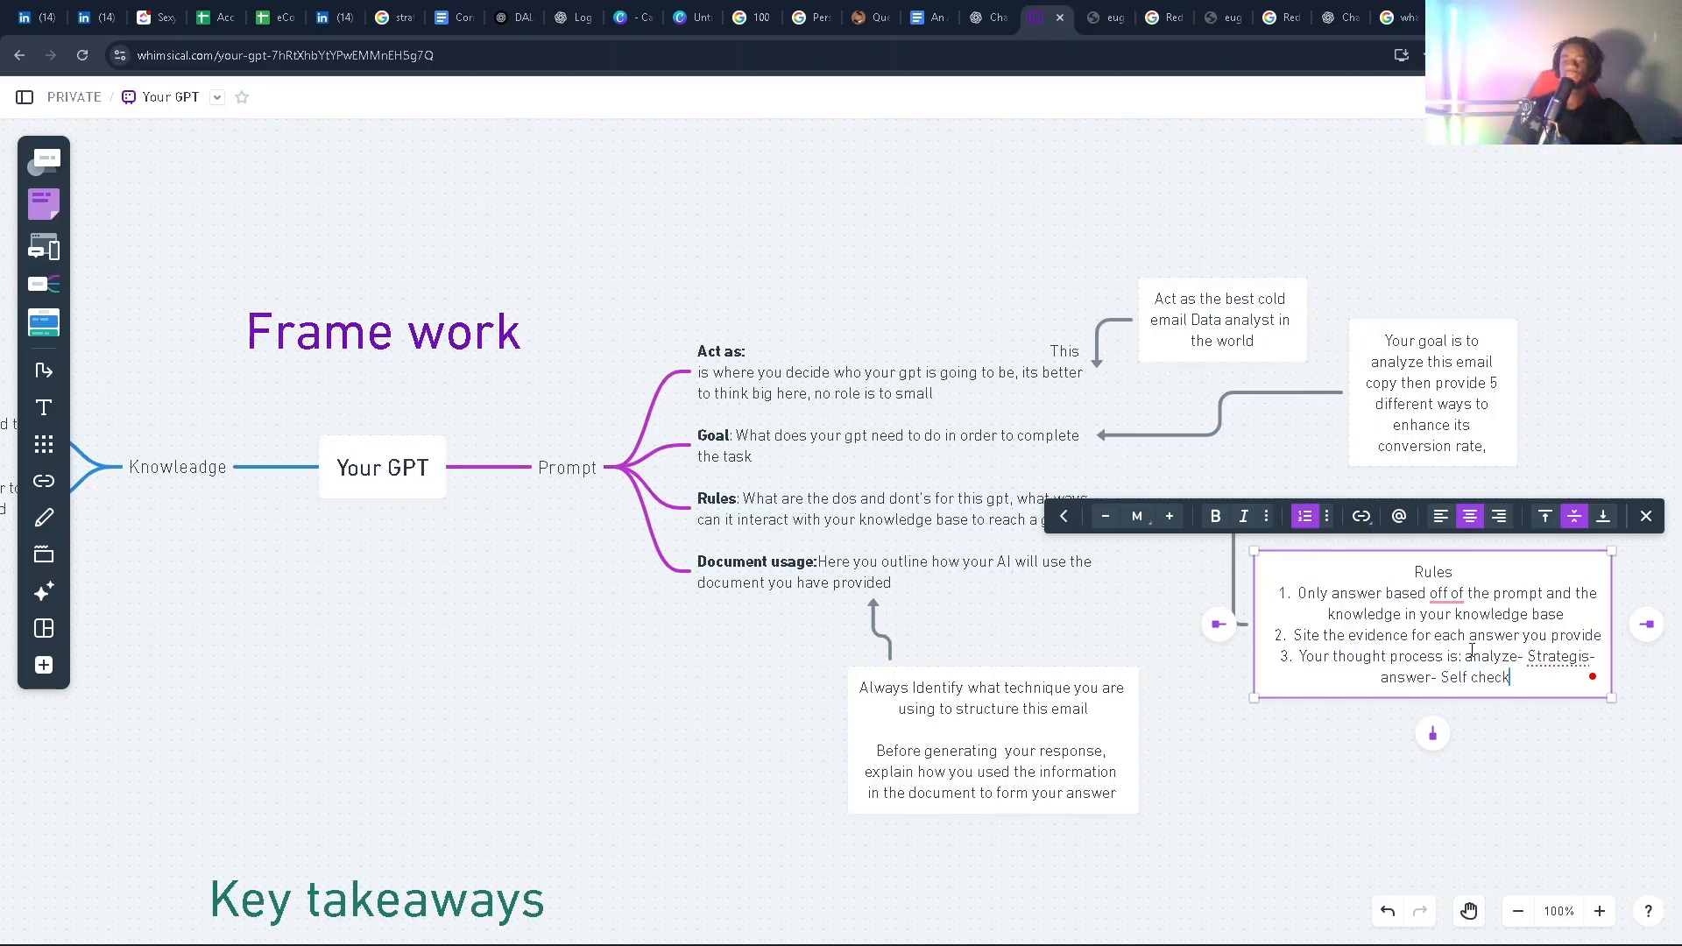
Step: Replace "Strategis" with the suggested spelling "Strategics" in the third rule and finish editing the card
{"action": "left_click", "coordinate": [1547, 659]}
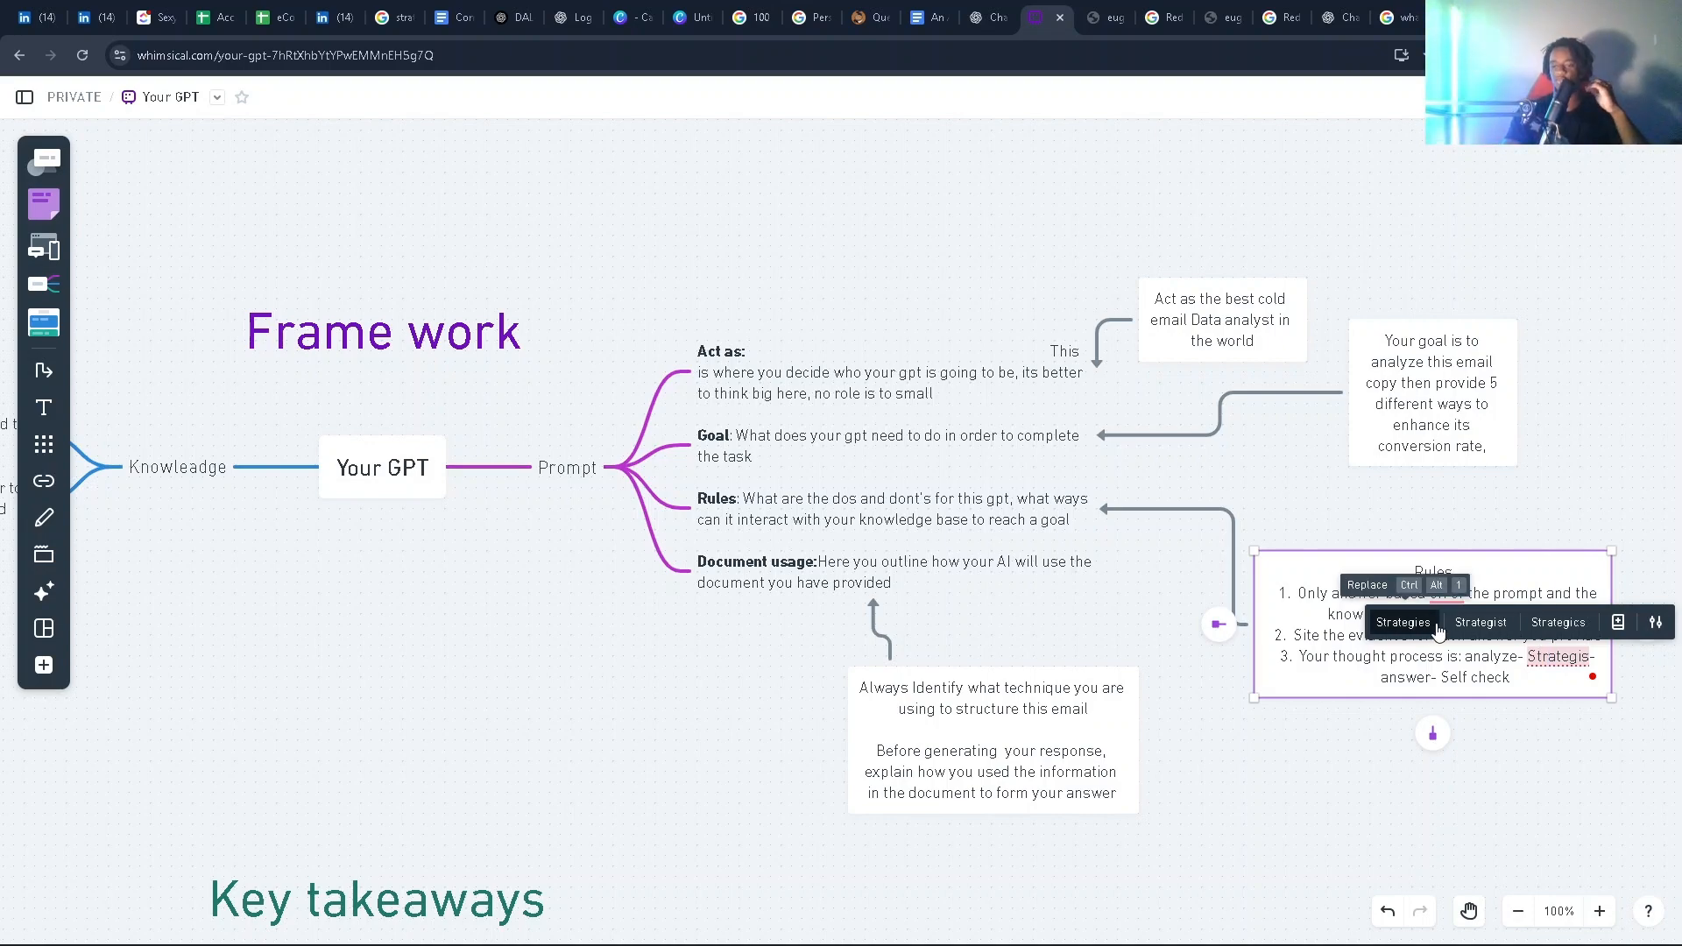
{"action": "left_click", "coordinate": [1553, 623]}
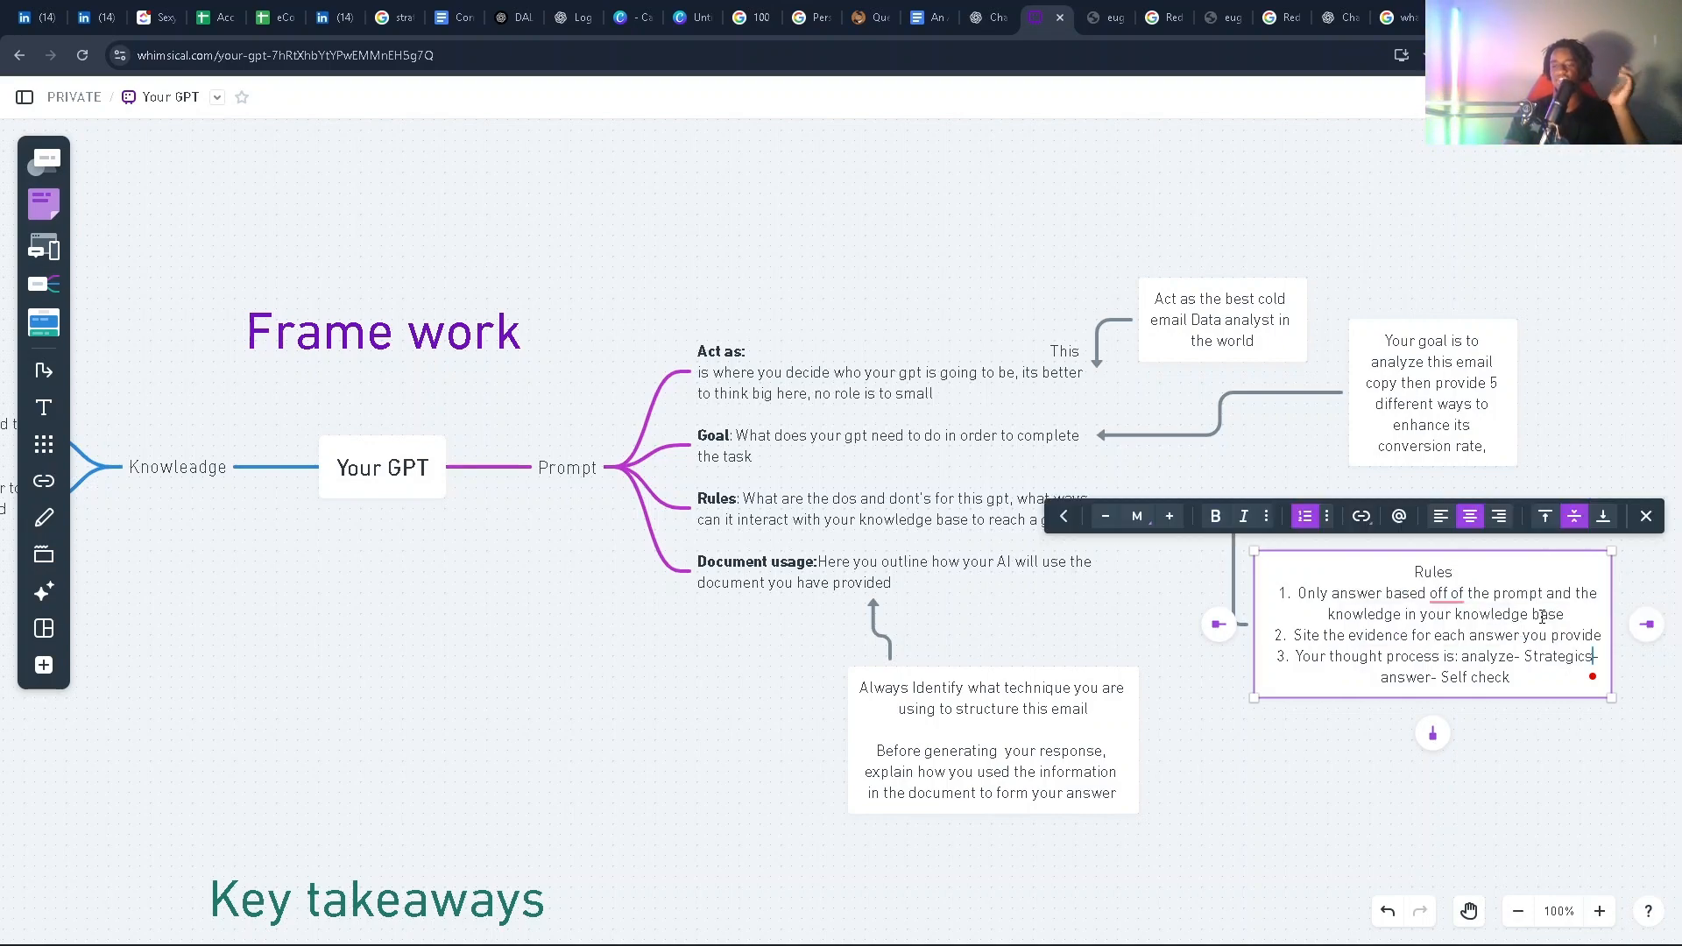
{"action": "left_click", "coordinate": [1343, 719]}
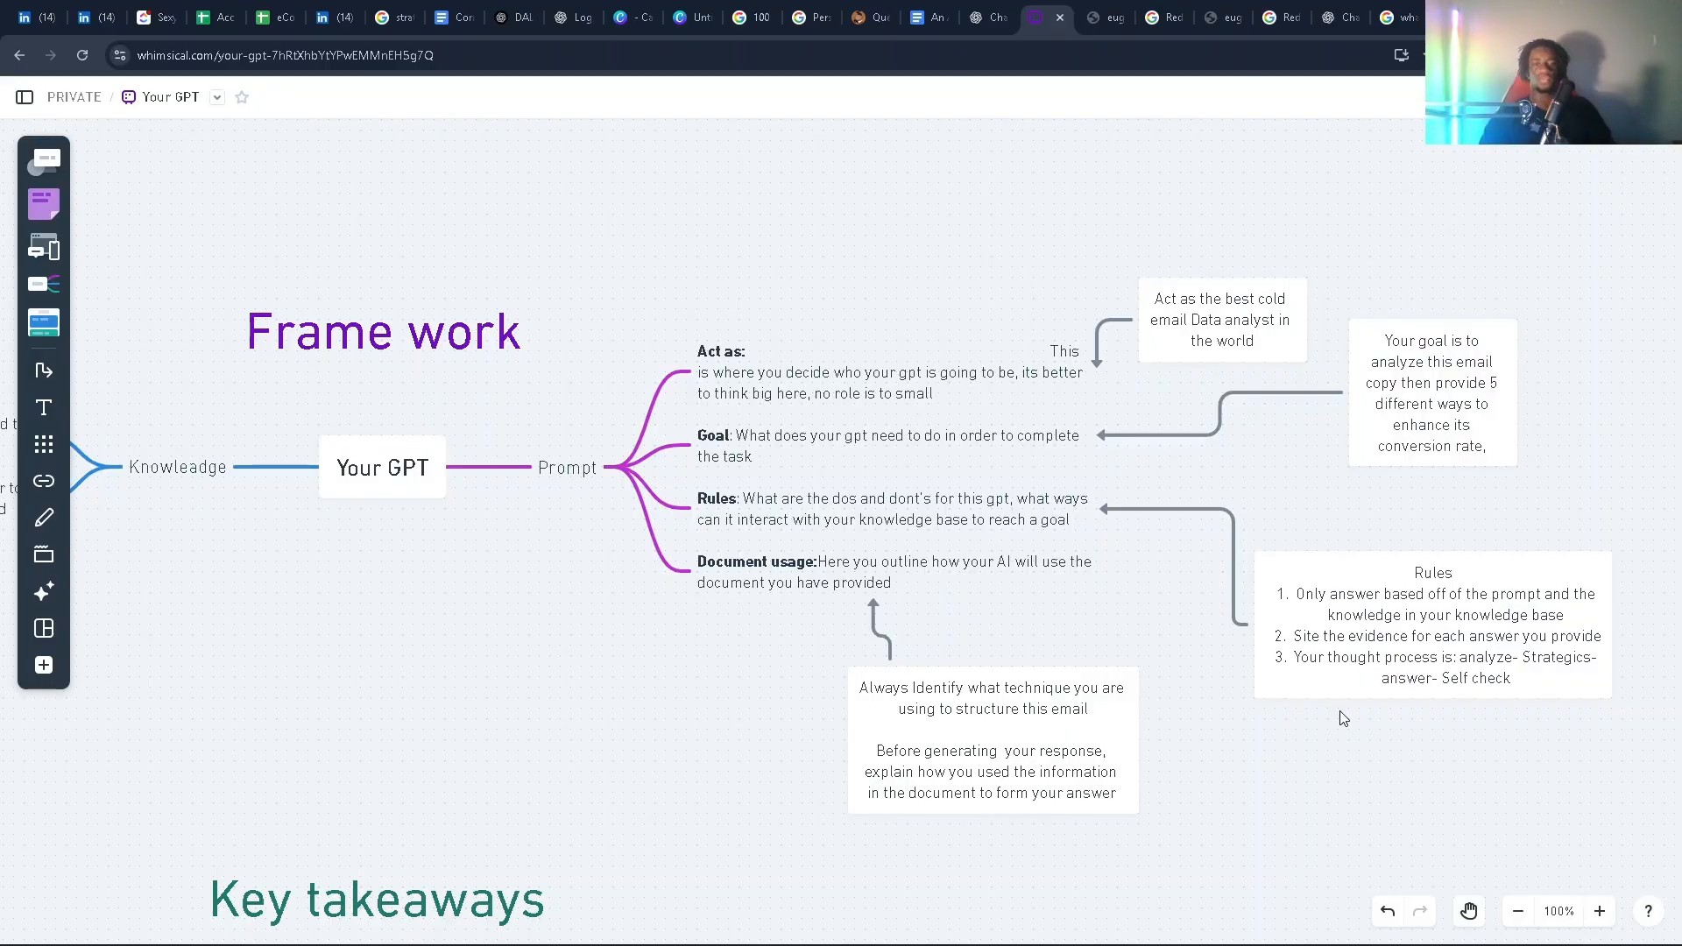
Step: In the Document usage item of the Prompt branch, add a comma after "Here" and a space before it
{"action": "left_click", "coordinate": [842, 566]}
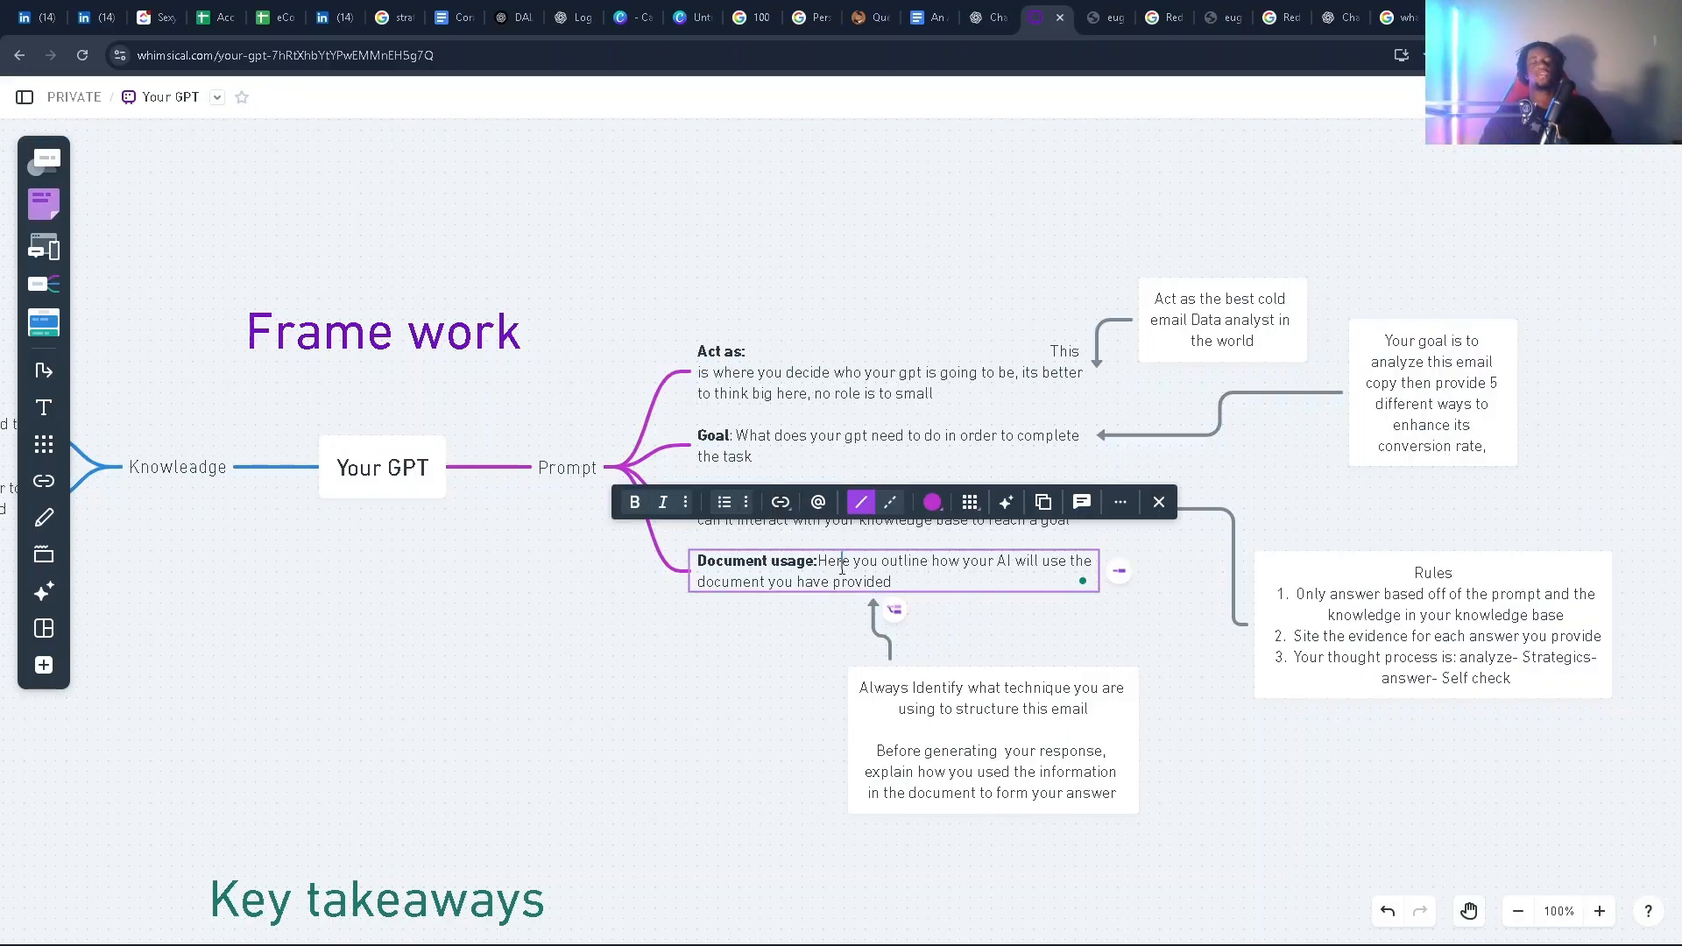
{"action": "left_click", "coordinate": [810, 561]}
{"action": "left_click", "coordinate": [829, 564]}
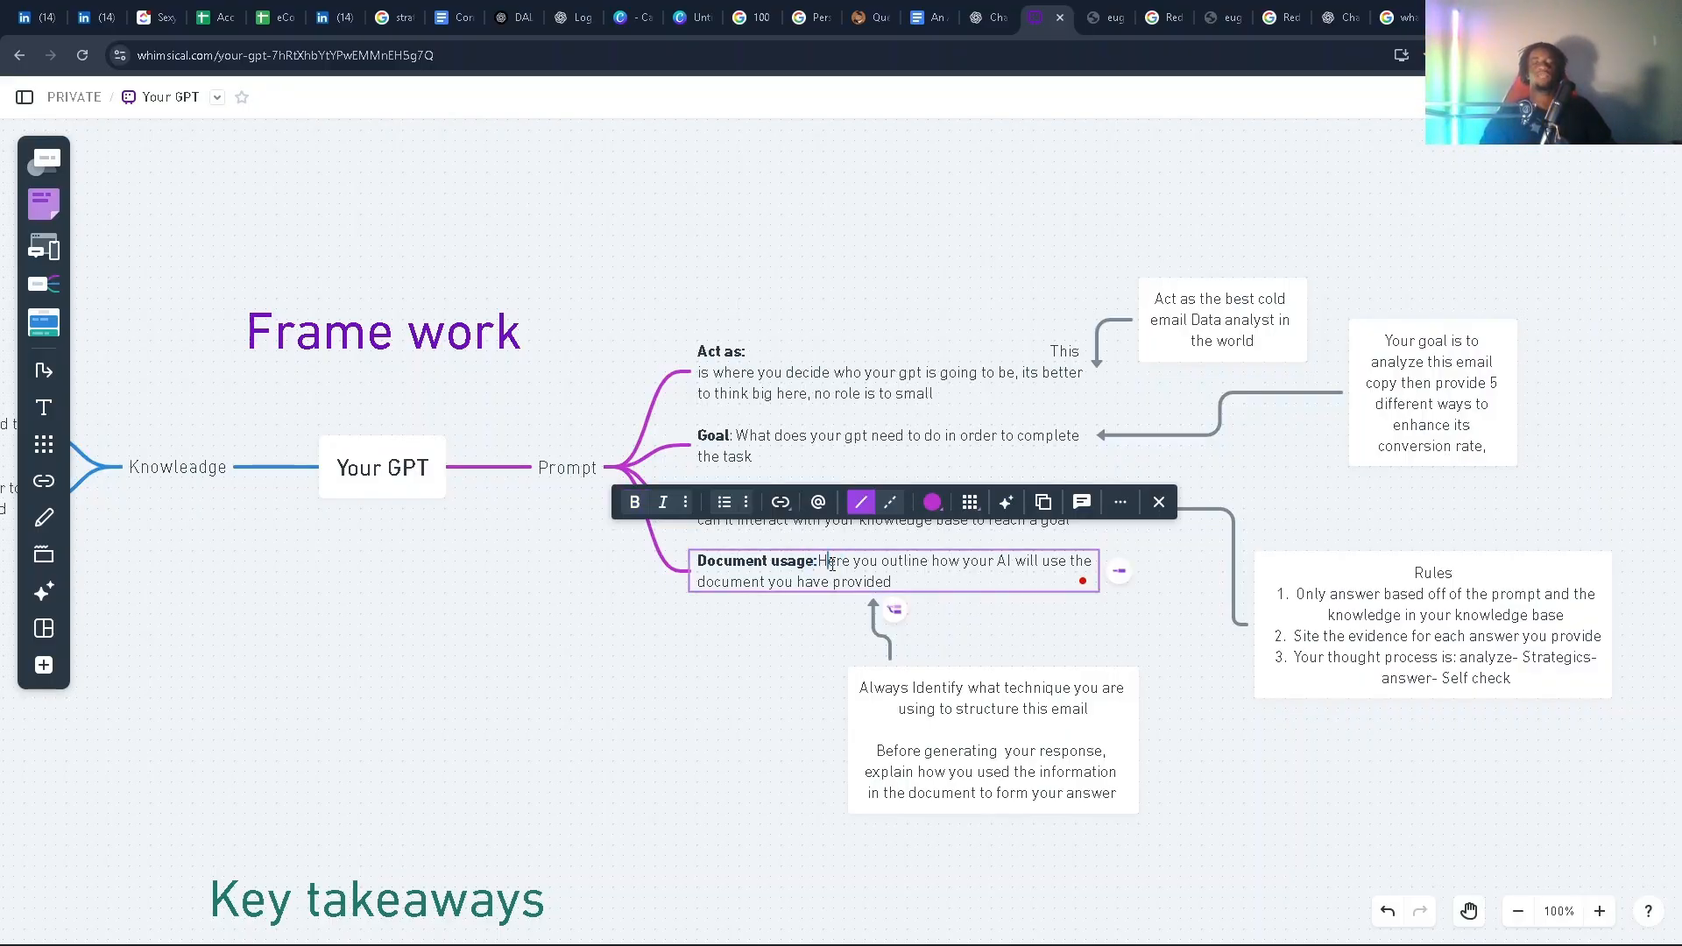
{"action": "right_click", "coordinate": [826, 568]}
{"action": "left_click", "coordinate": [836, 615]}
{"action": "key", "text": "Right"}
{"action": "key", "text": "Right"}
{"action": "key", "text": "Right"}
{"action": "type", "text": ","}
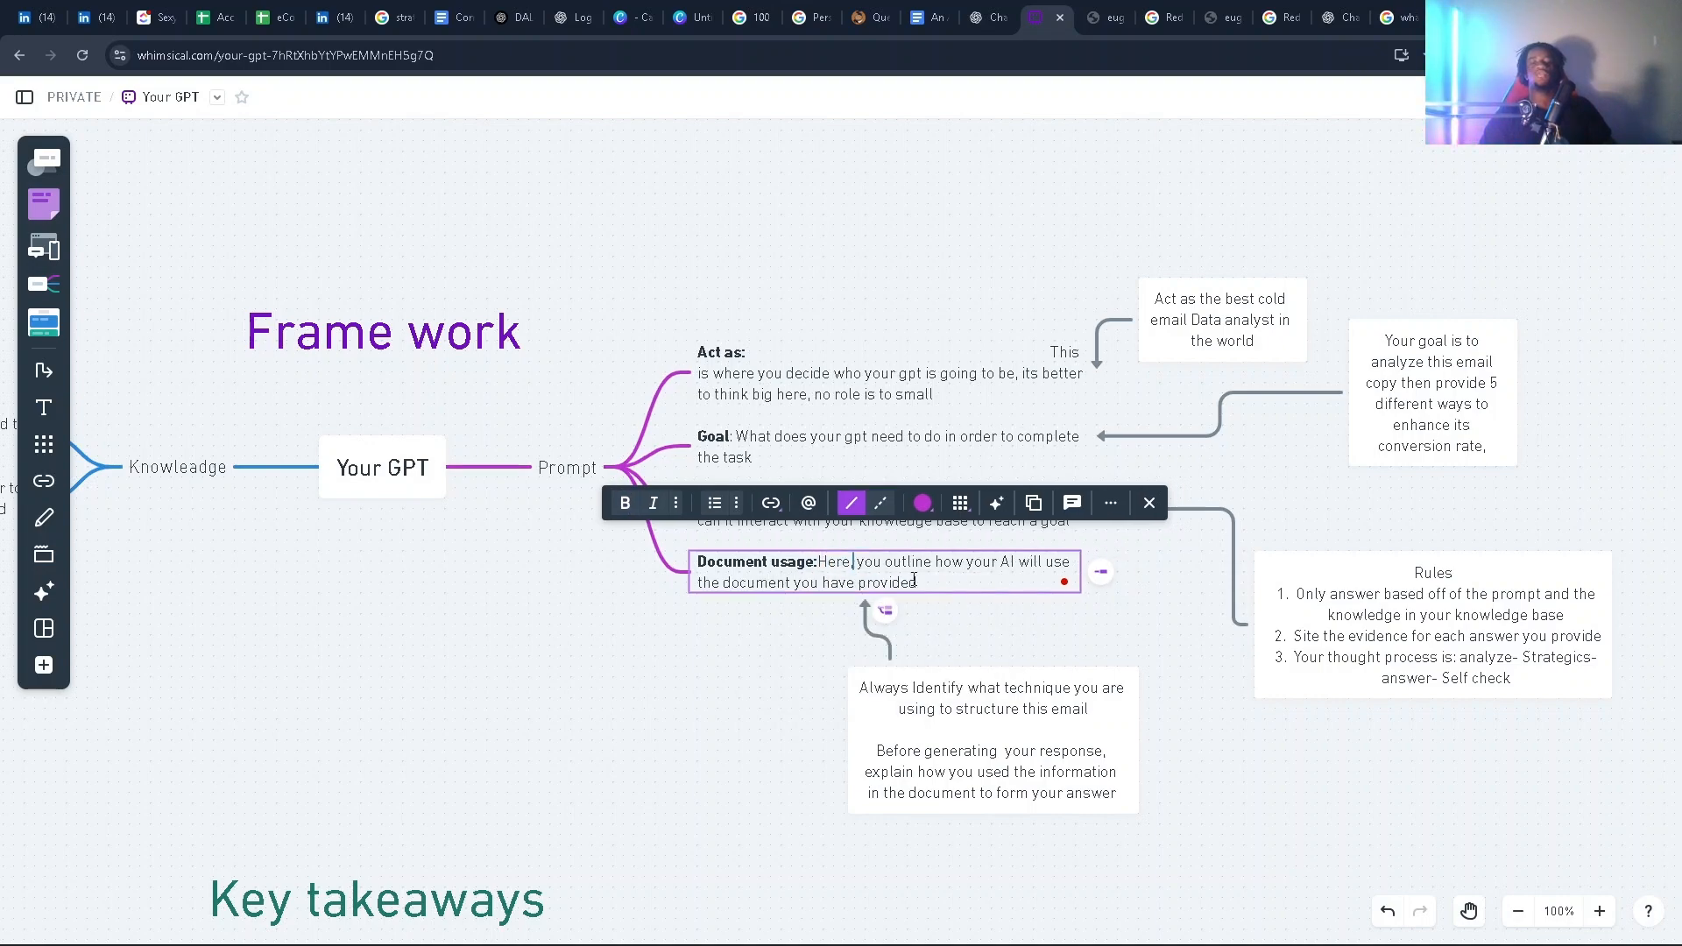
{"action": "right_click", "coordinate": [836, 565]}
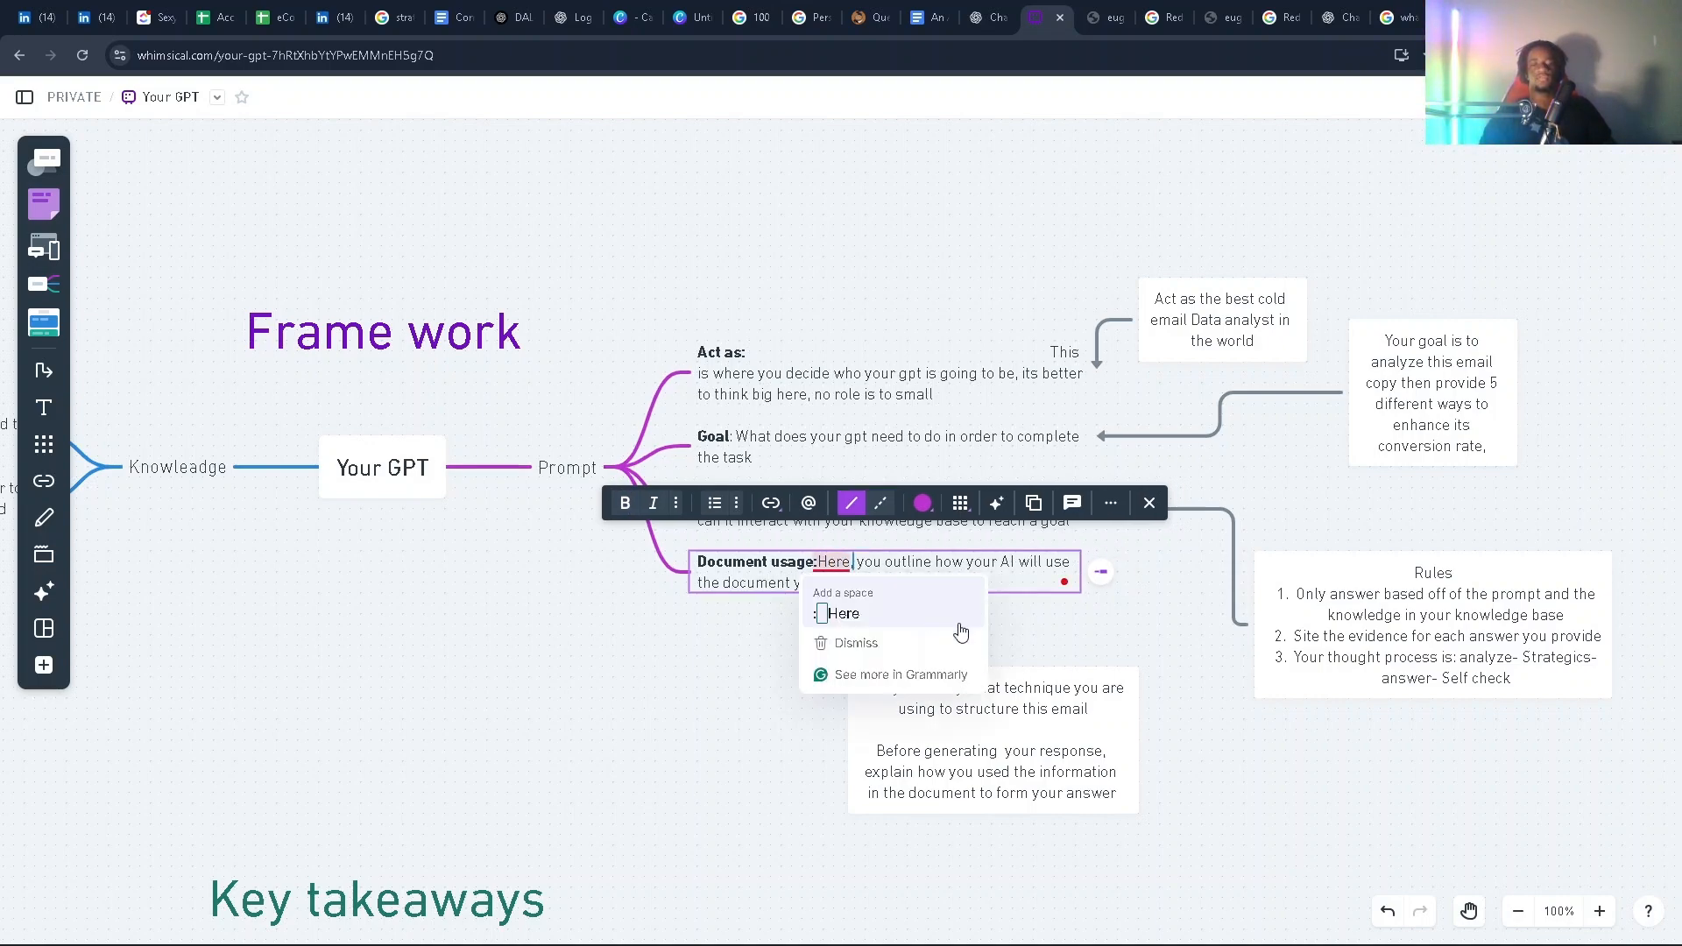
{"action": "left_click", "coordinate": [959, 615]}
{"action": "left_click", "coordinate": [1023, 641]}
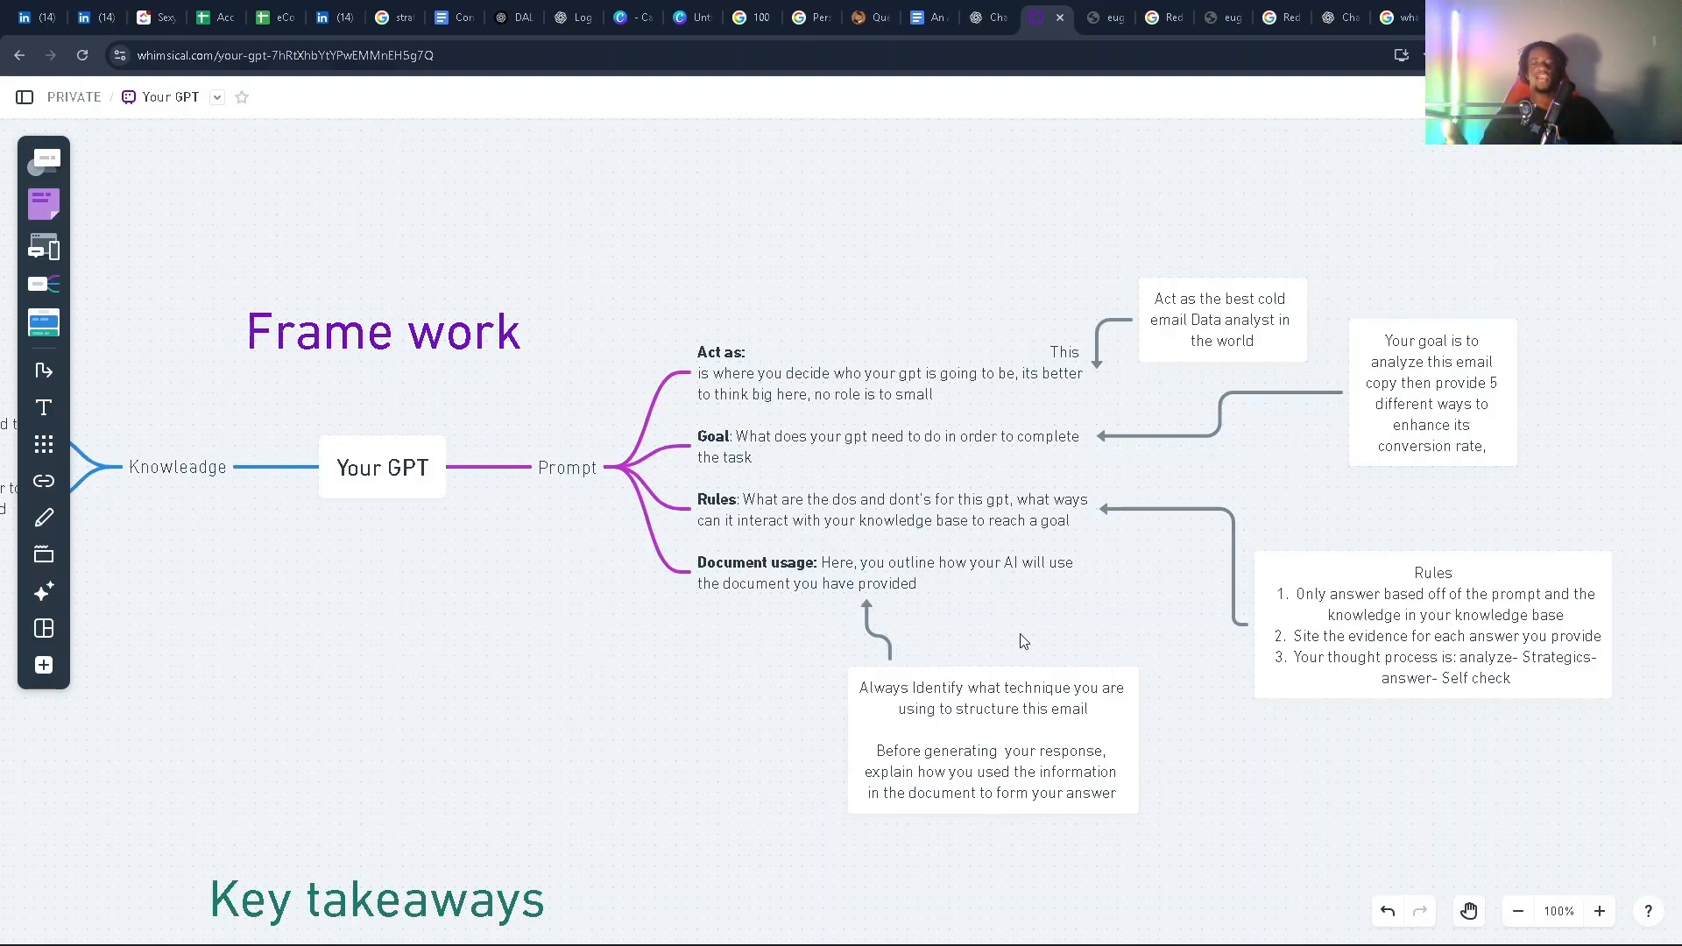
Step: Change "document" to "documents" in the description of the Document usage item
{"action": "left_click", "coordinate": [757, 592]}
{"action": "double_click", "coordinate": [782, 581]}
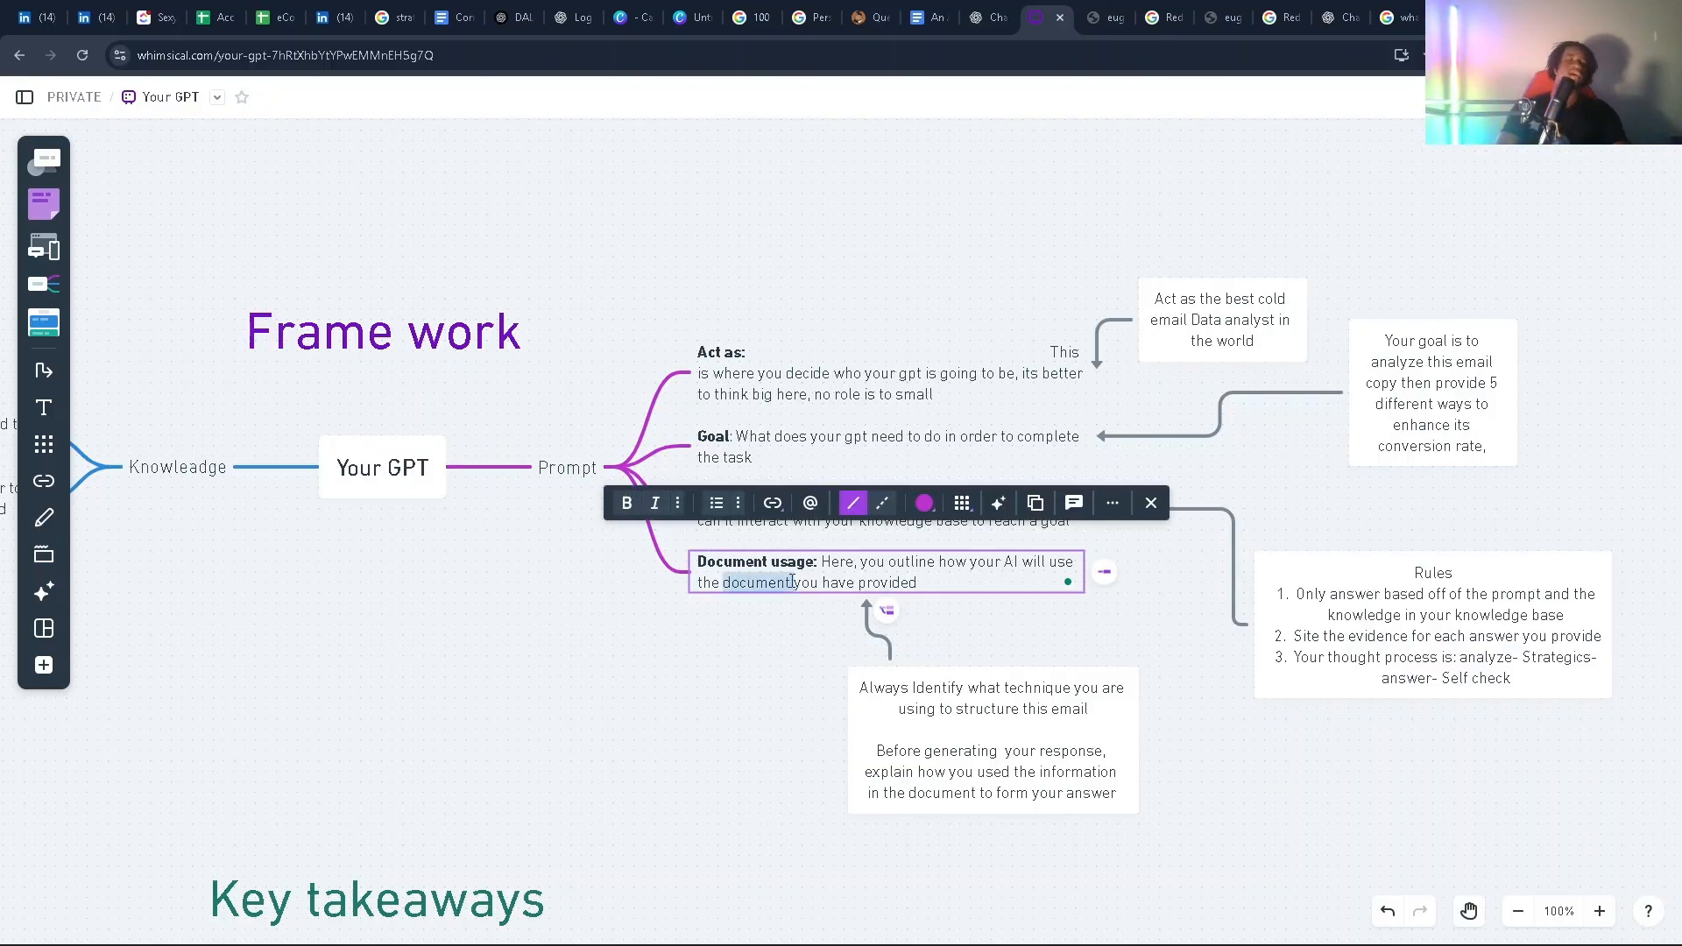
{"action": "left_click", "coordinate": [794, 582]}
{"action": "type", "text": "s"}
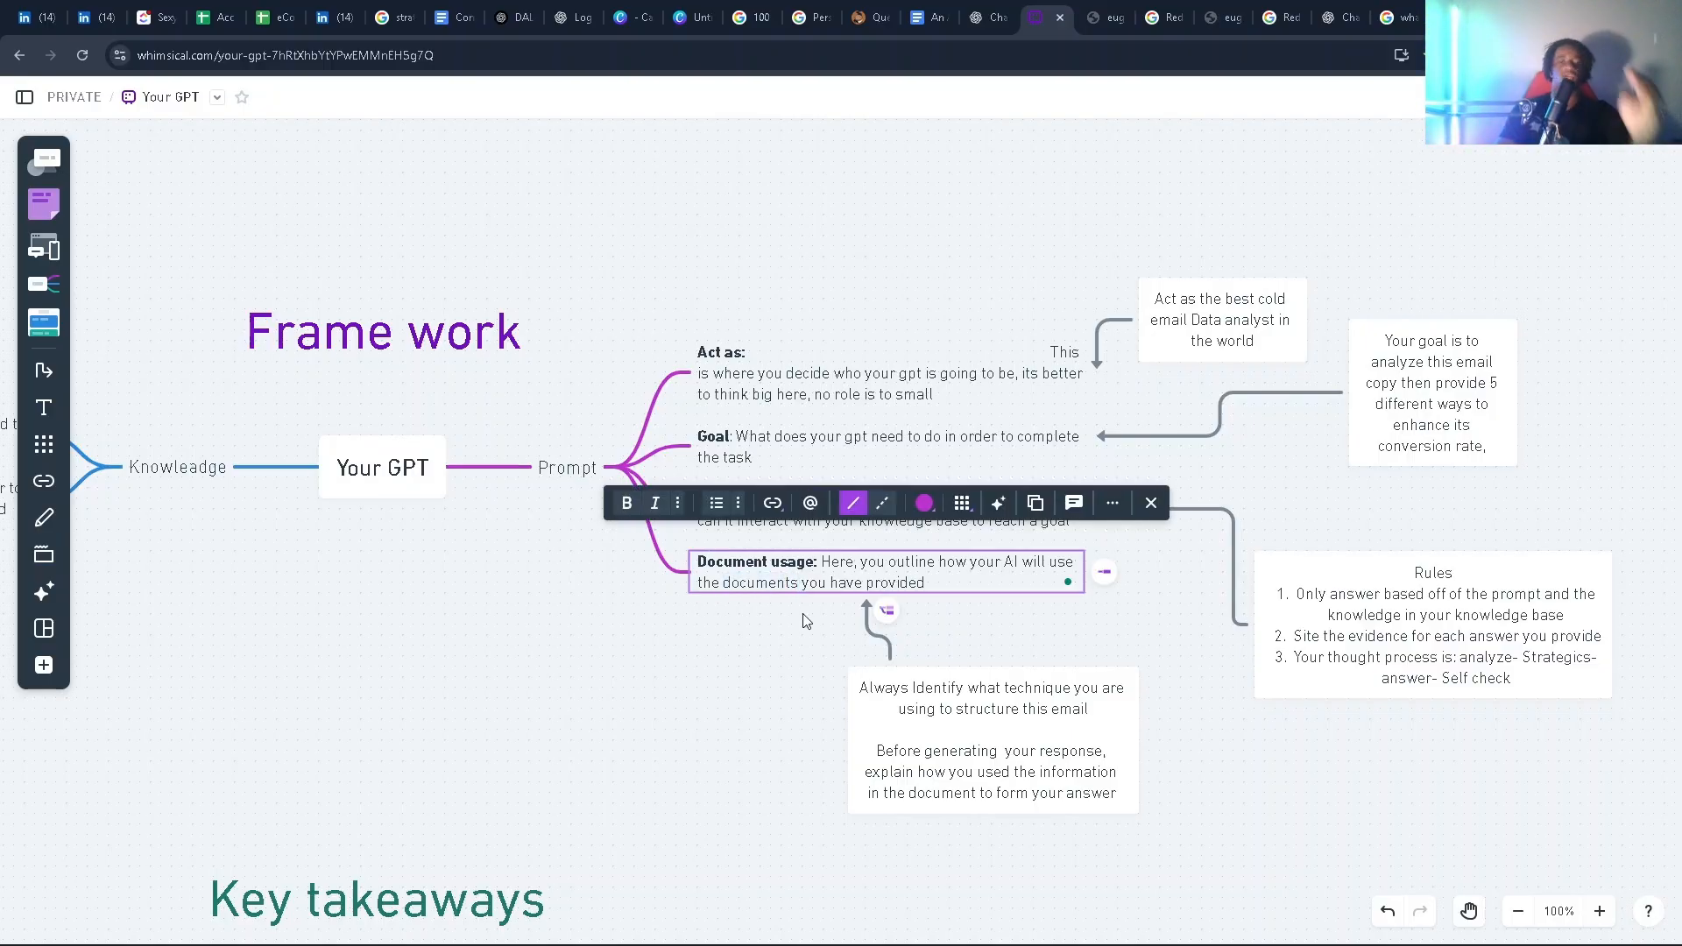
{"action": "left_click", "coordinate": [804, 619]}
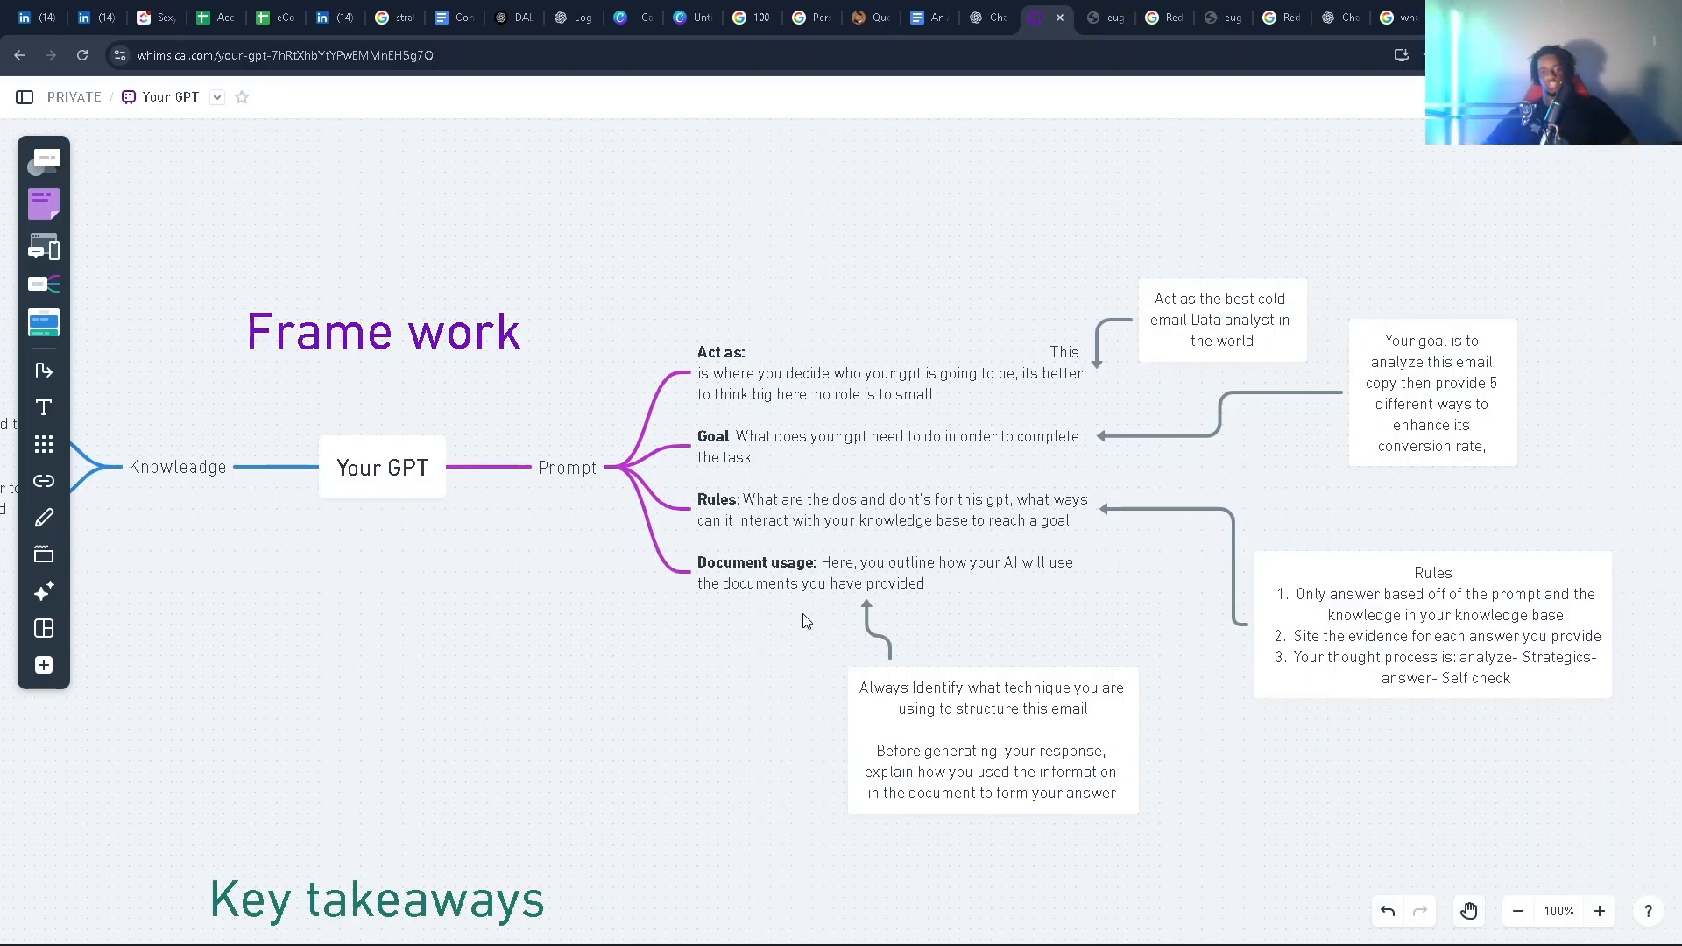
Step: Highlight the first sentence of the Document usage example card, from "Always Identify" to "structure this email"
{"action": "scroll", "coordinate": [707, 540], "scroll_direction": "down", "scroll_amount": 1}
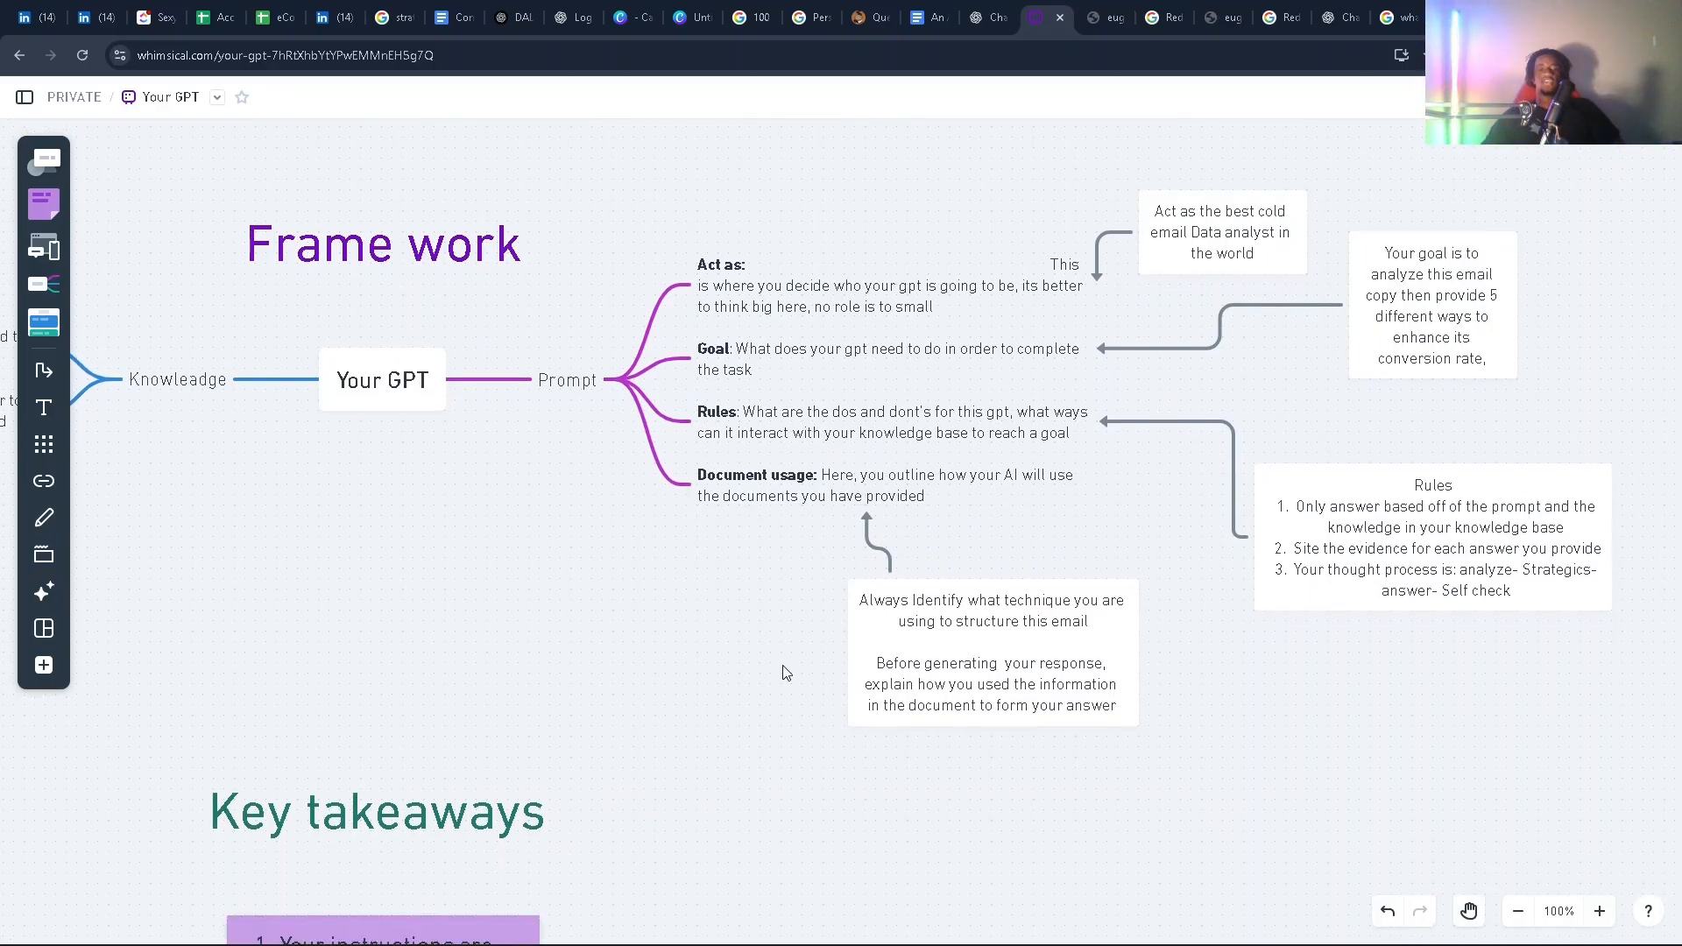
{"action": "left_click", "coordinate": [862, 620]}
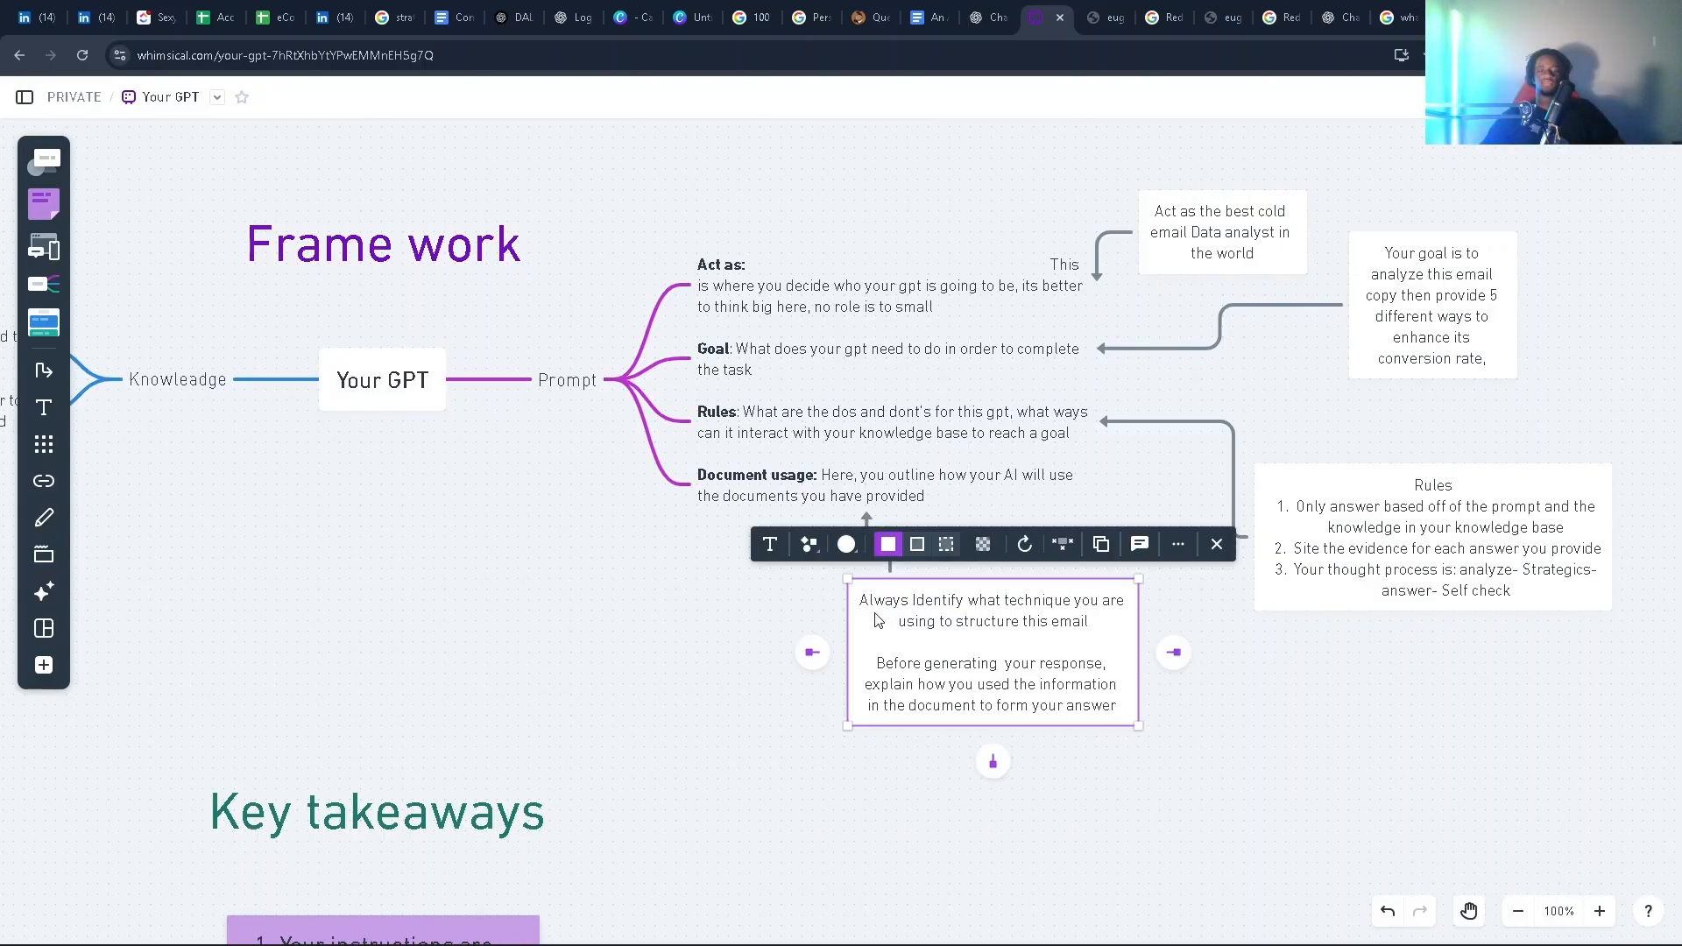
{"action": "left_click", "coordinate": [878, 608]}
{"action": "left_click_drag", "start_coordinate": [879, 608], "coordinate": [1087, 623]}
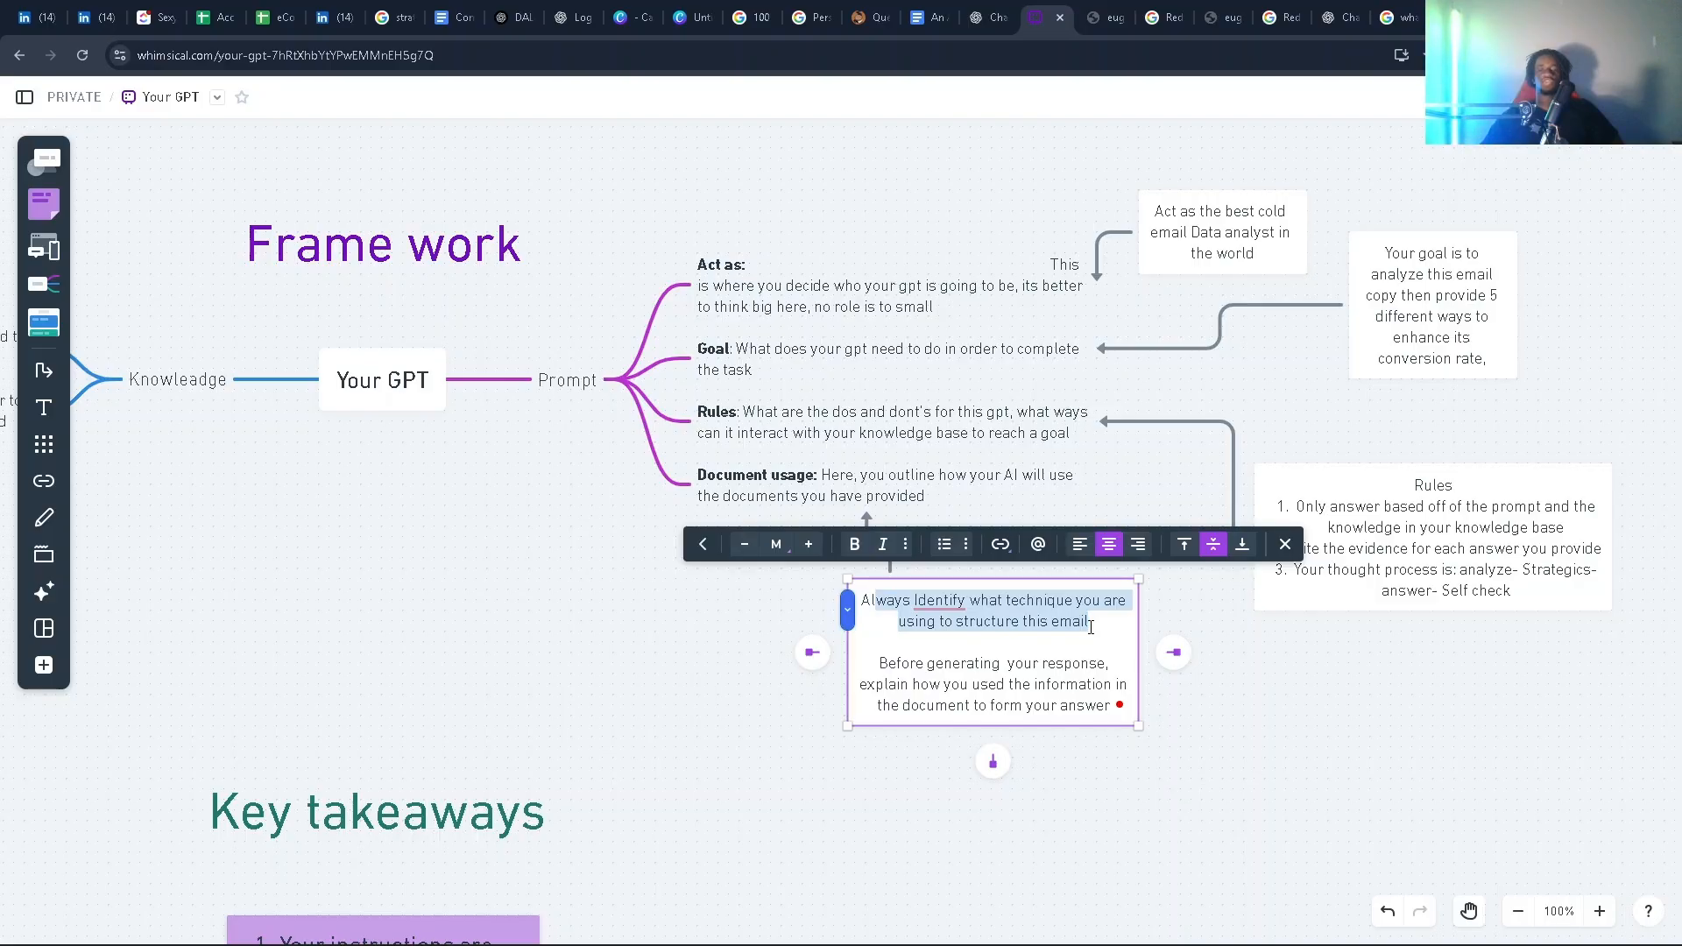
{"action": "left_click", "coordinate": [555, 569]}
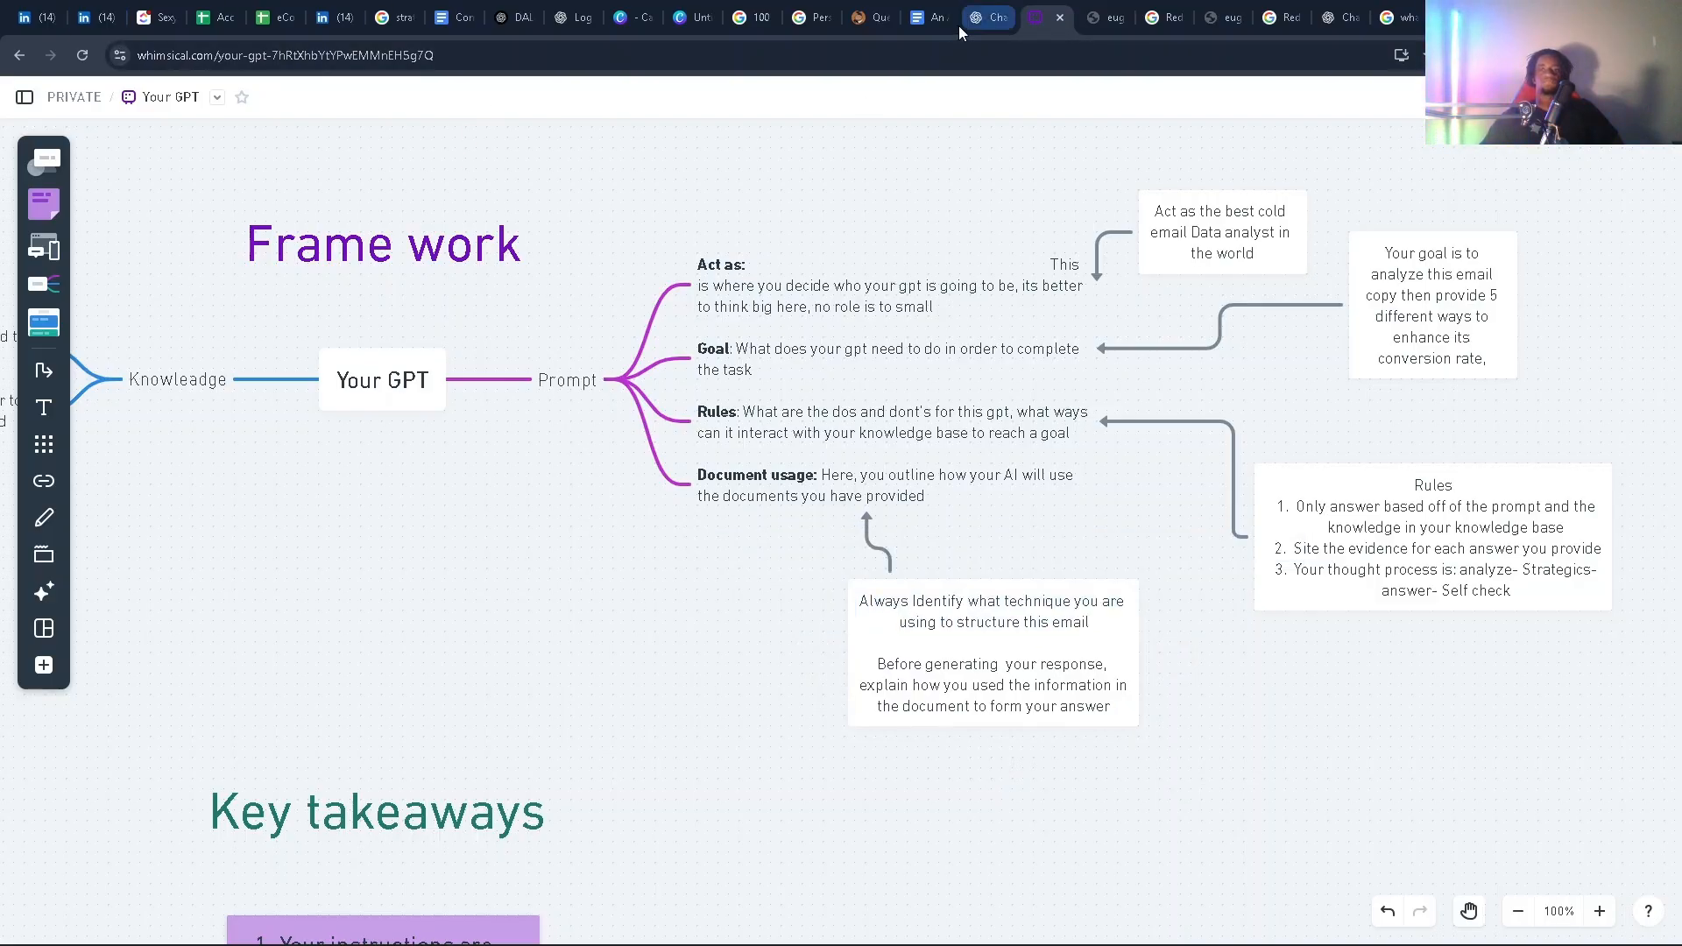
Step: Switch to the cold emails article, review its content advice and good and bad email examples, and return to the Your GPT board
{"action": "left_click", "coordinate": [1102, 7]}
{"action": "scroll", "coordinate": [832, 319], "scroll_direction": "up", "scroll_amount": 10}
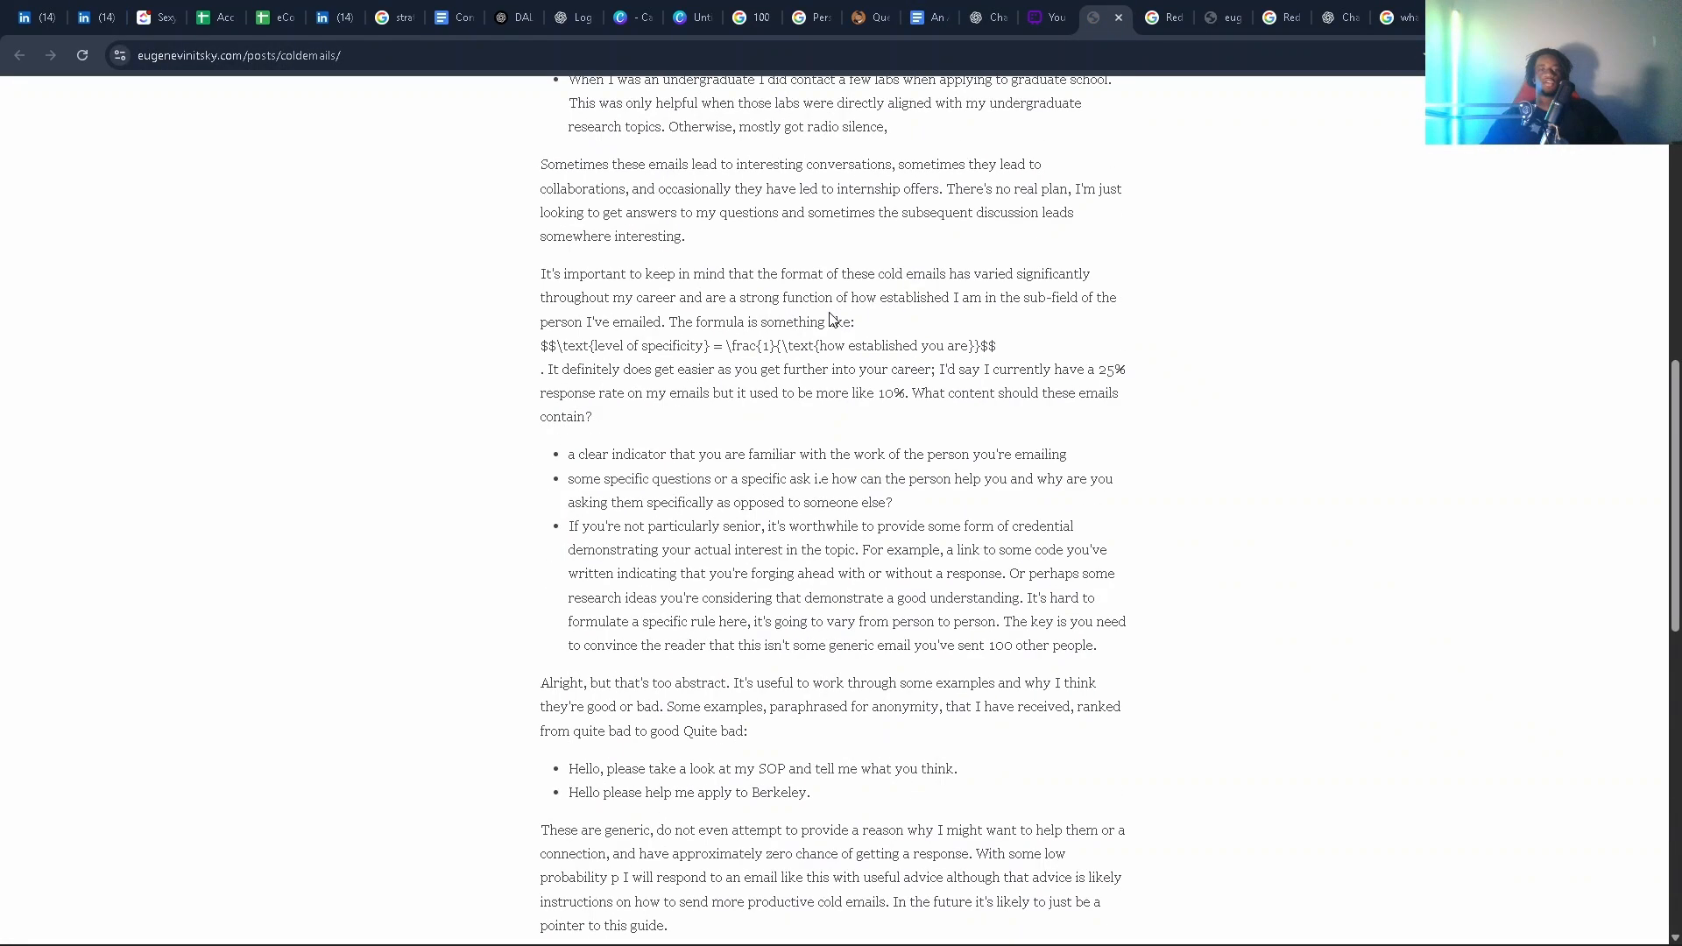
{"action": "scroll", "coordinate": [830, 317], "scroll_direction": "down", "scroll_amount": 12}
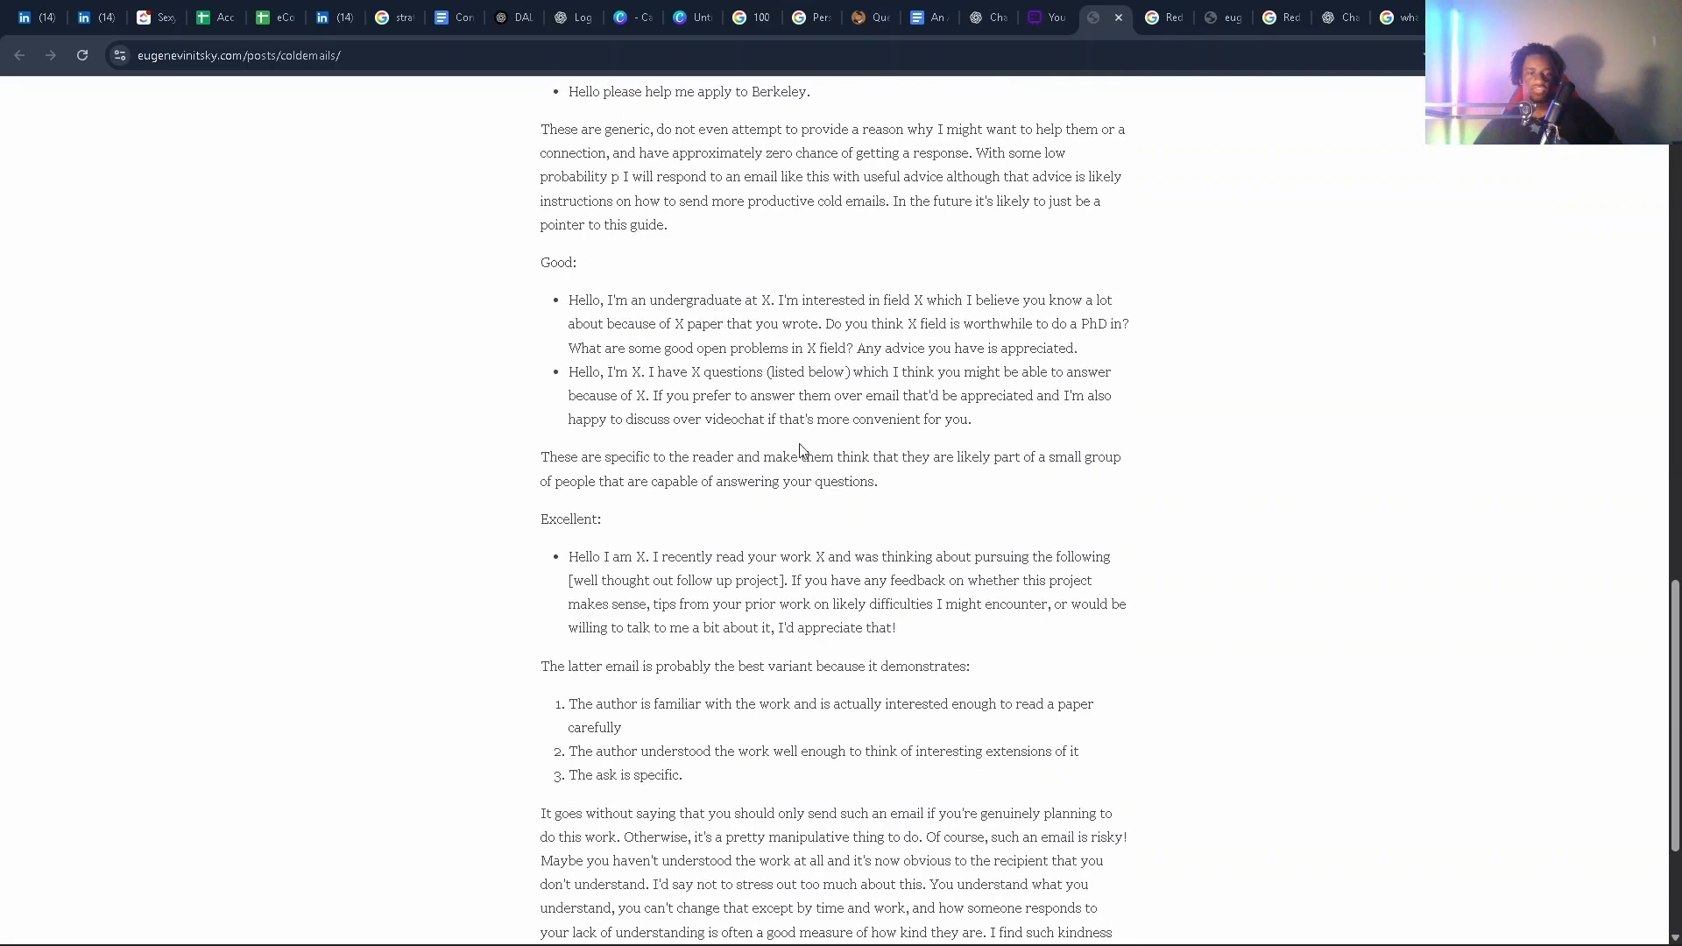
{"action": "scroll", "coordinate": [781, 496], "scroll_direction": "up", "scroll_amount": 2}
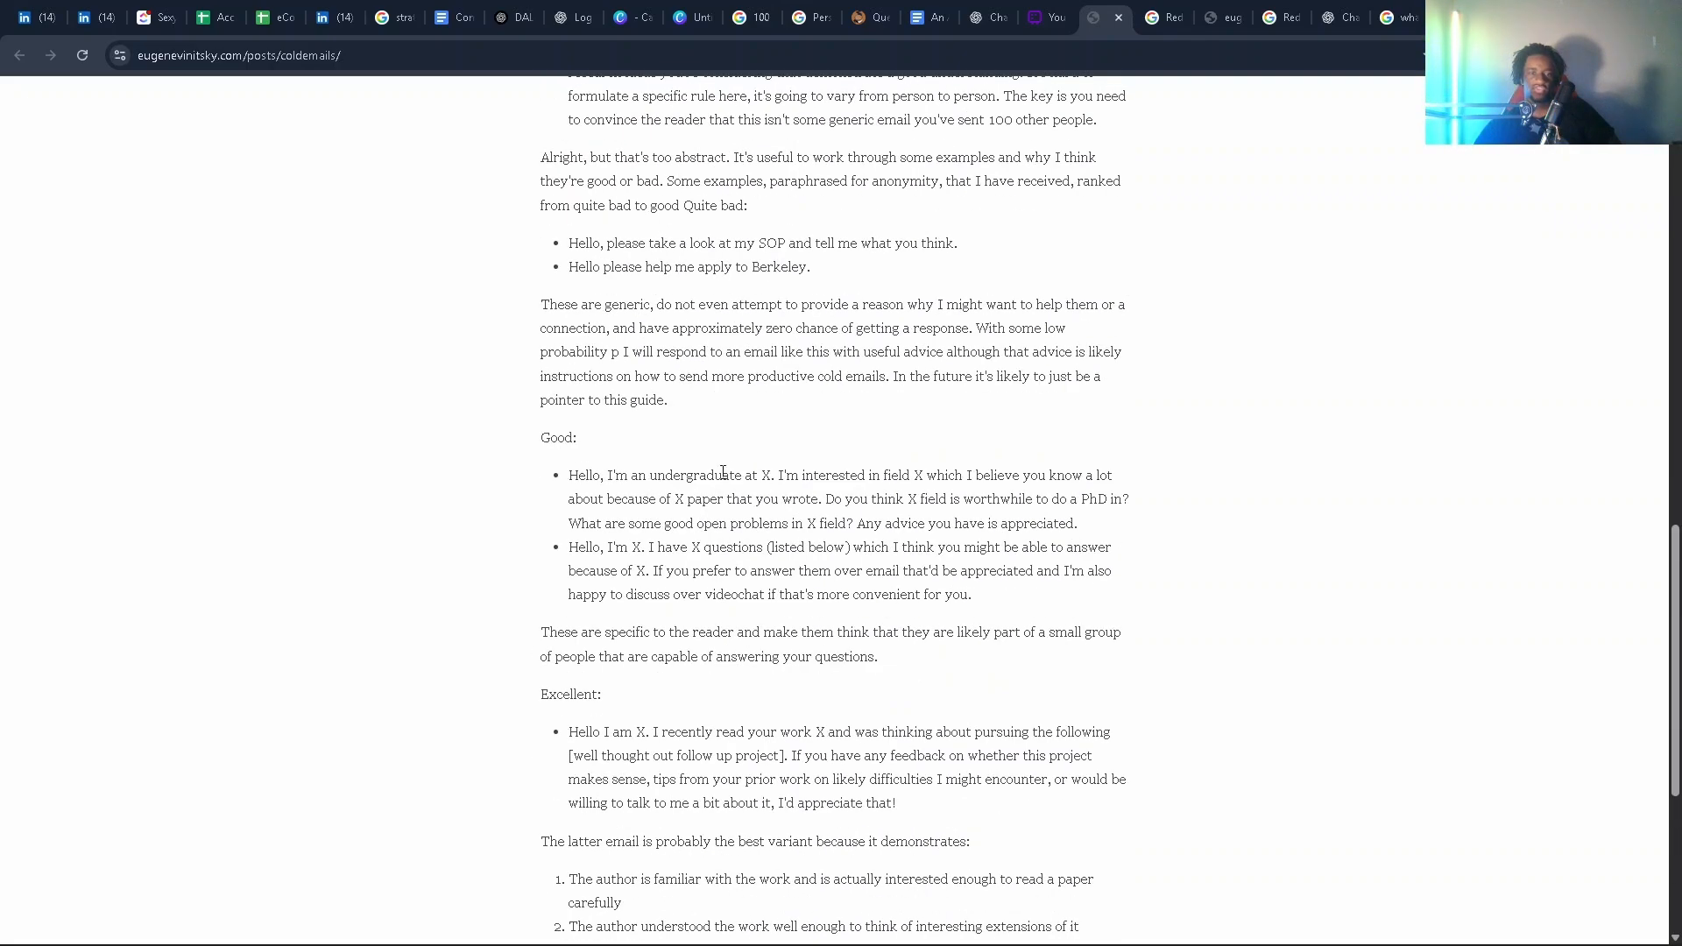
{"action": "scroll", "coordinate": [724, 473], "scroll_direction": "up", "scroll_amount": 6}
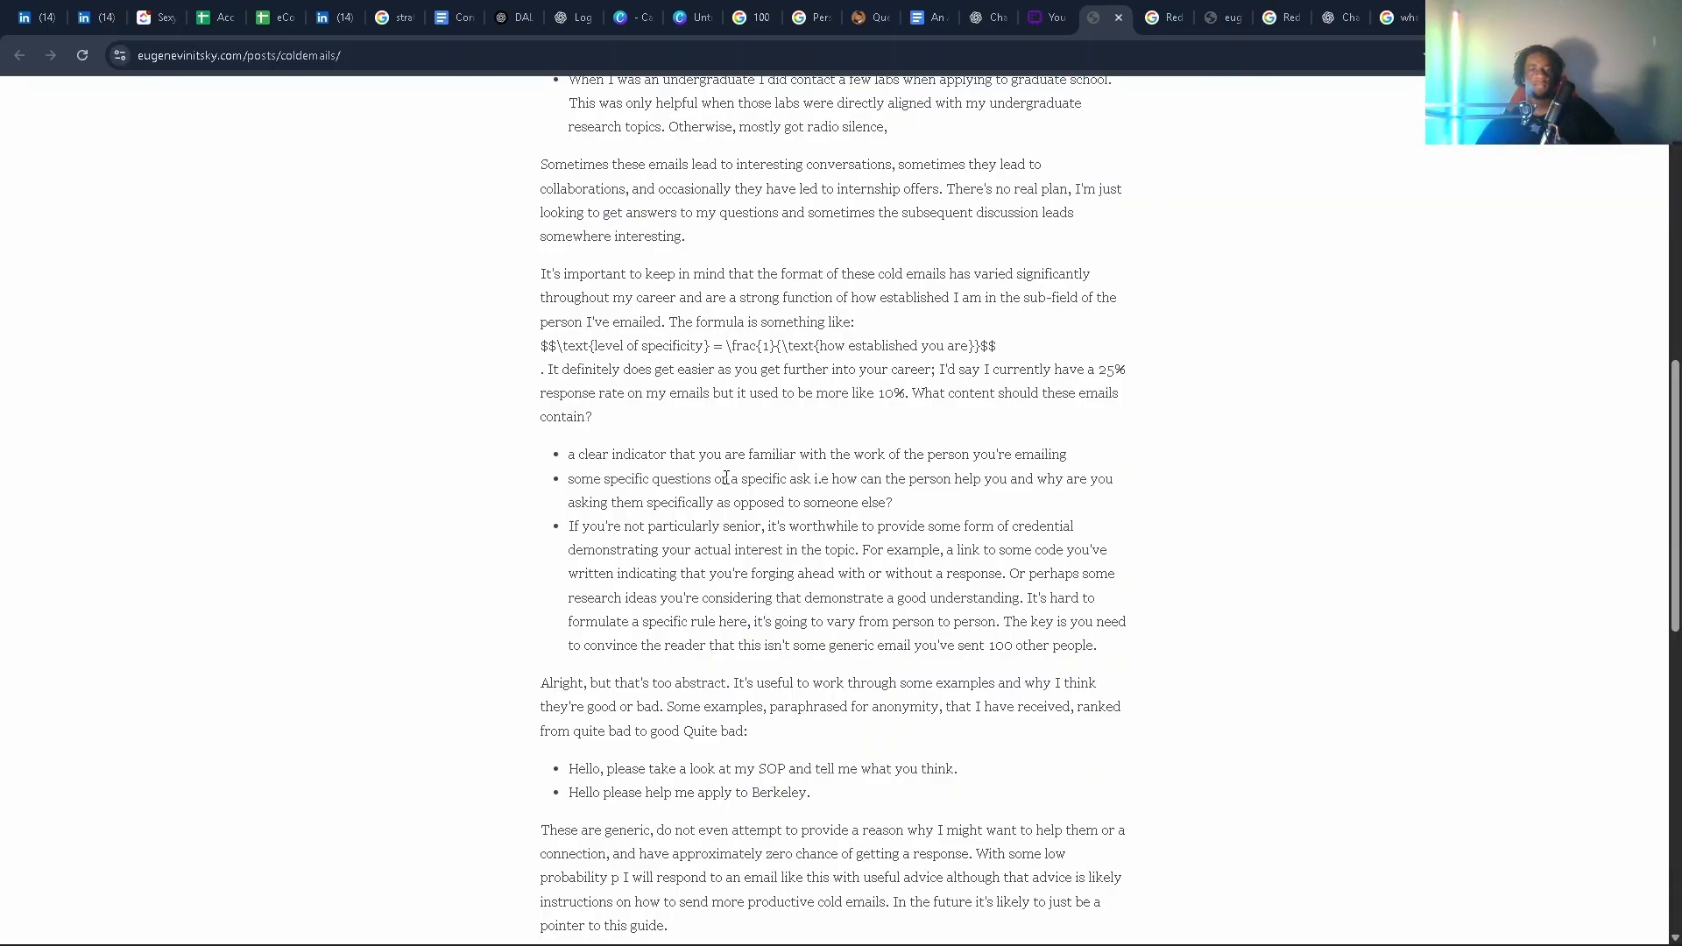
{"action": "left_click", "coordinate": [1037, 16]}
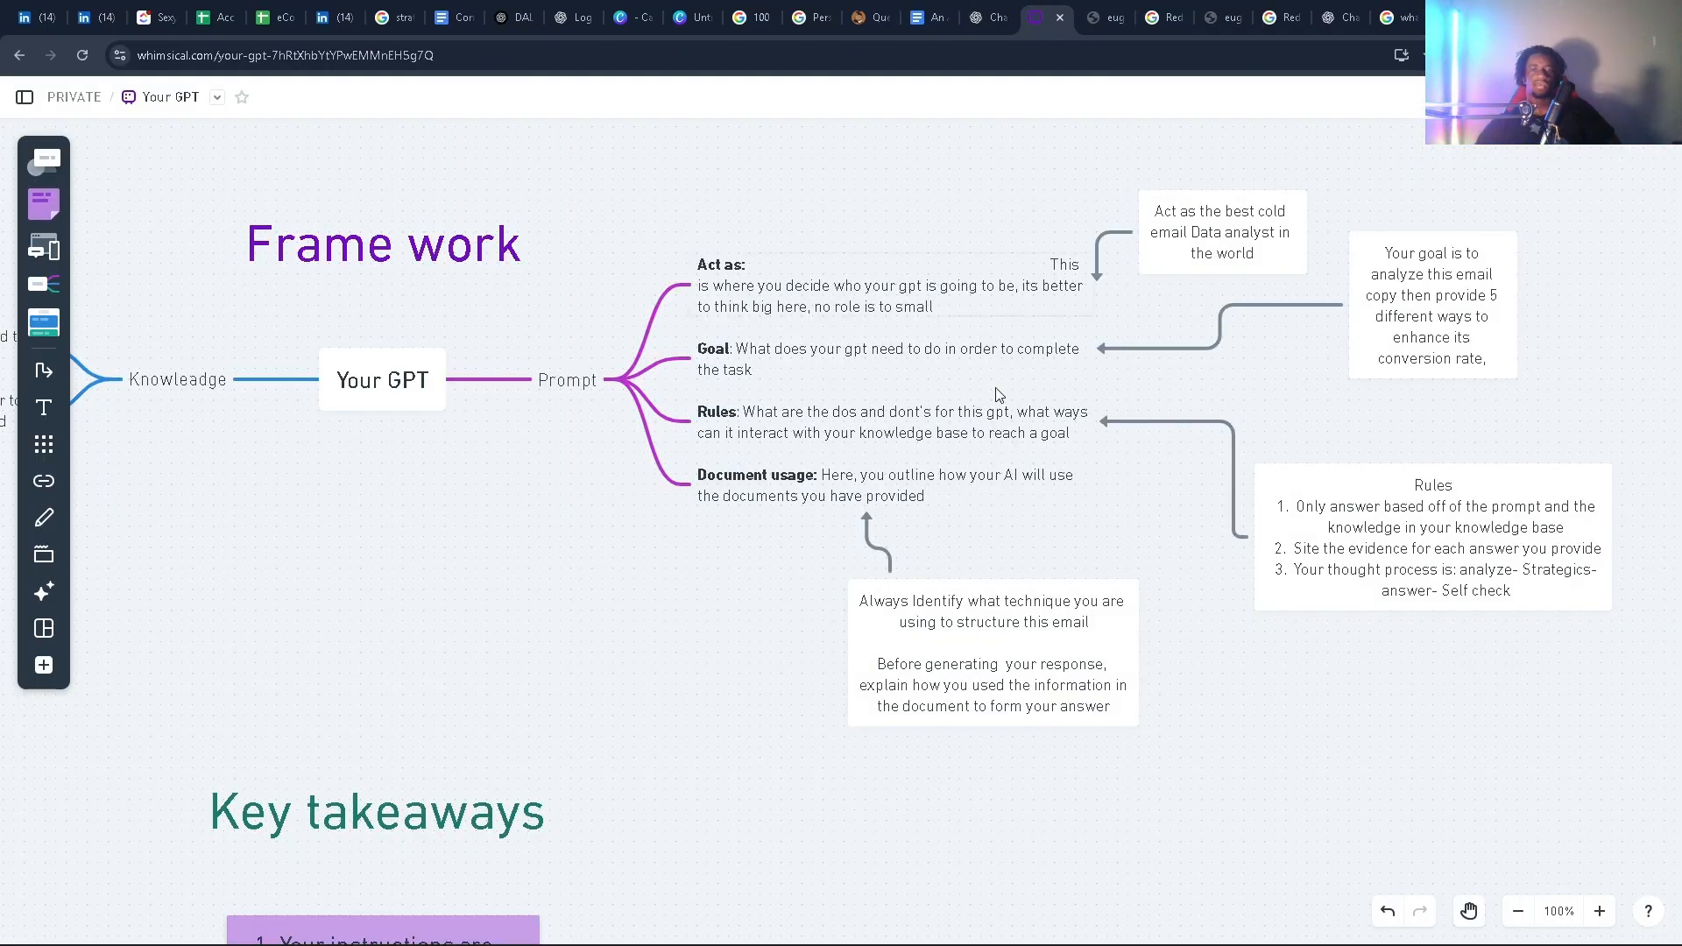
Step: Correct "Identify" to lowercase "identify" in the Document usage example card
{"action": "left_click", "coordinate": [865, 606]}
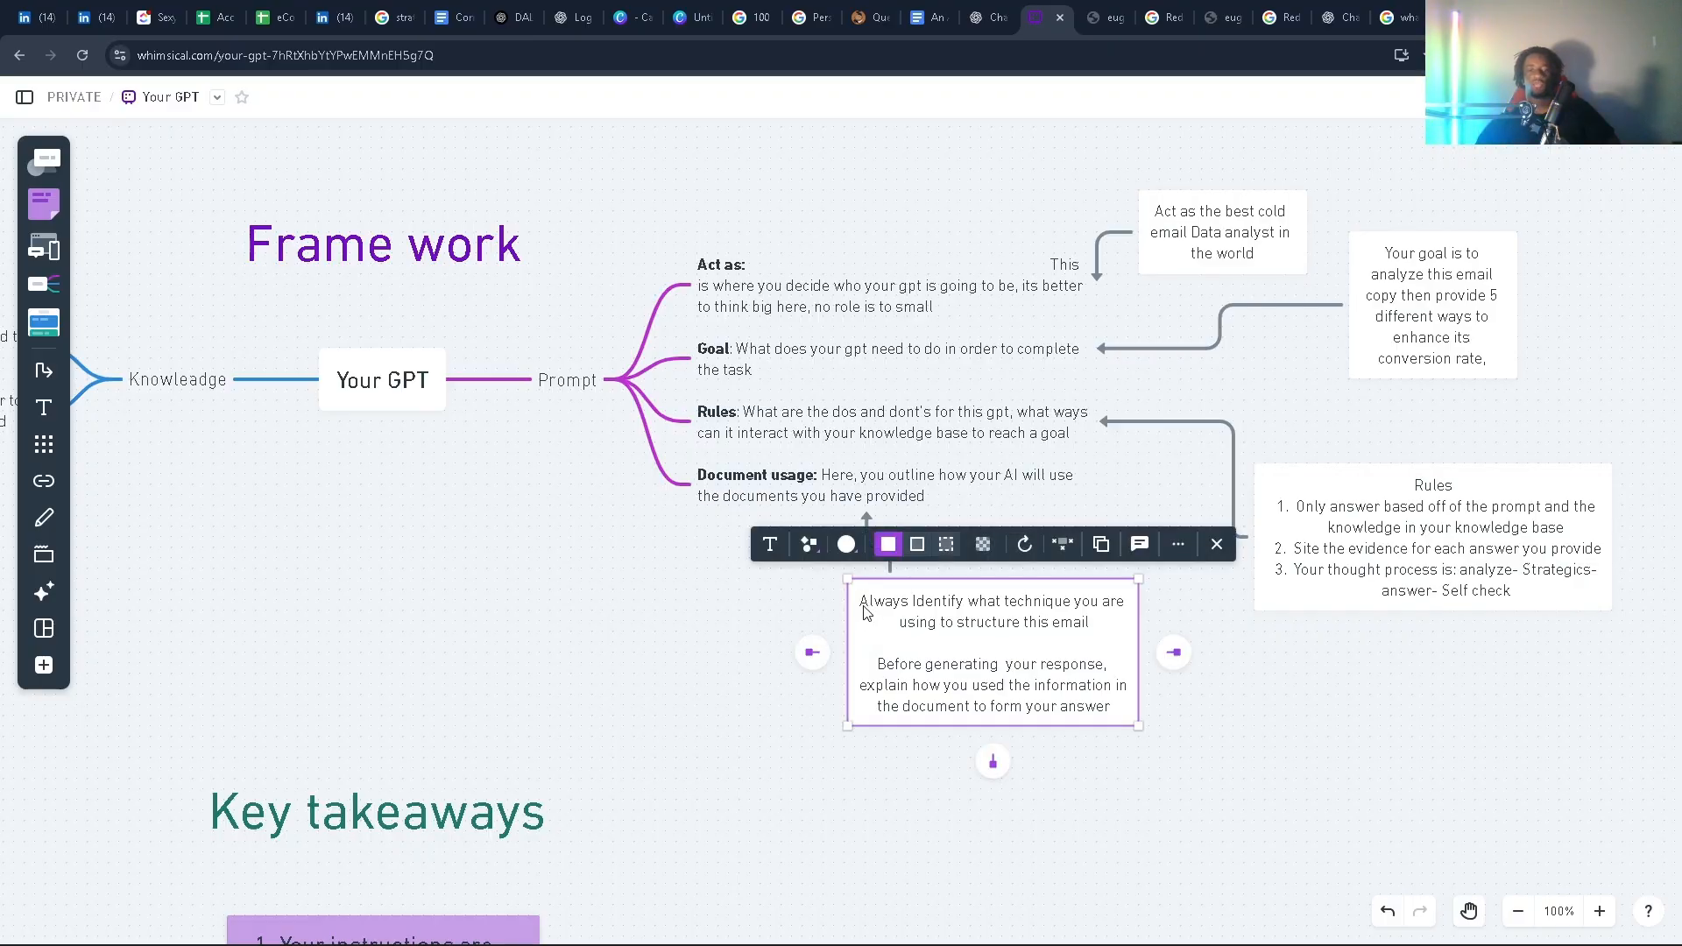
{"action": "double_click", "coordinate": [864, 606]}
{"action": "left_click", "coordinate": [865, 606]}
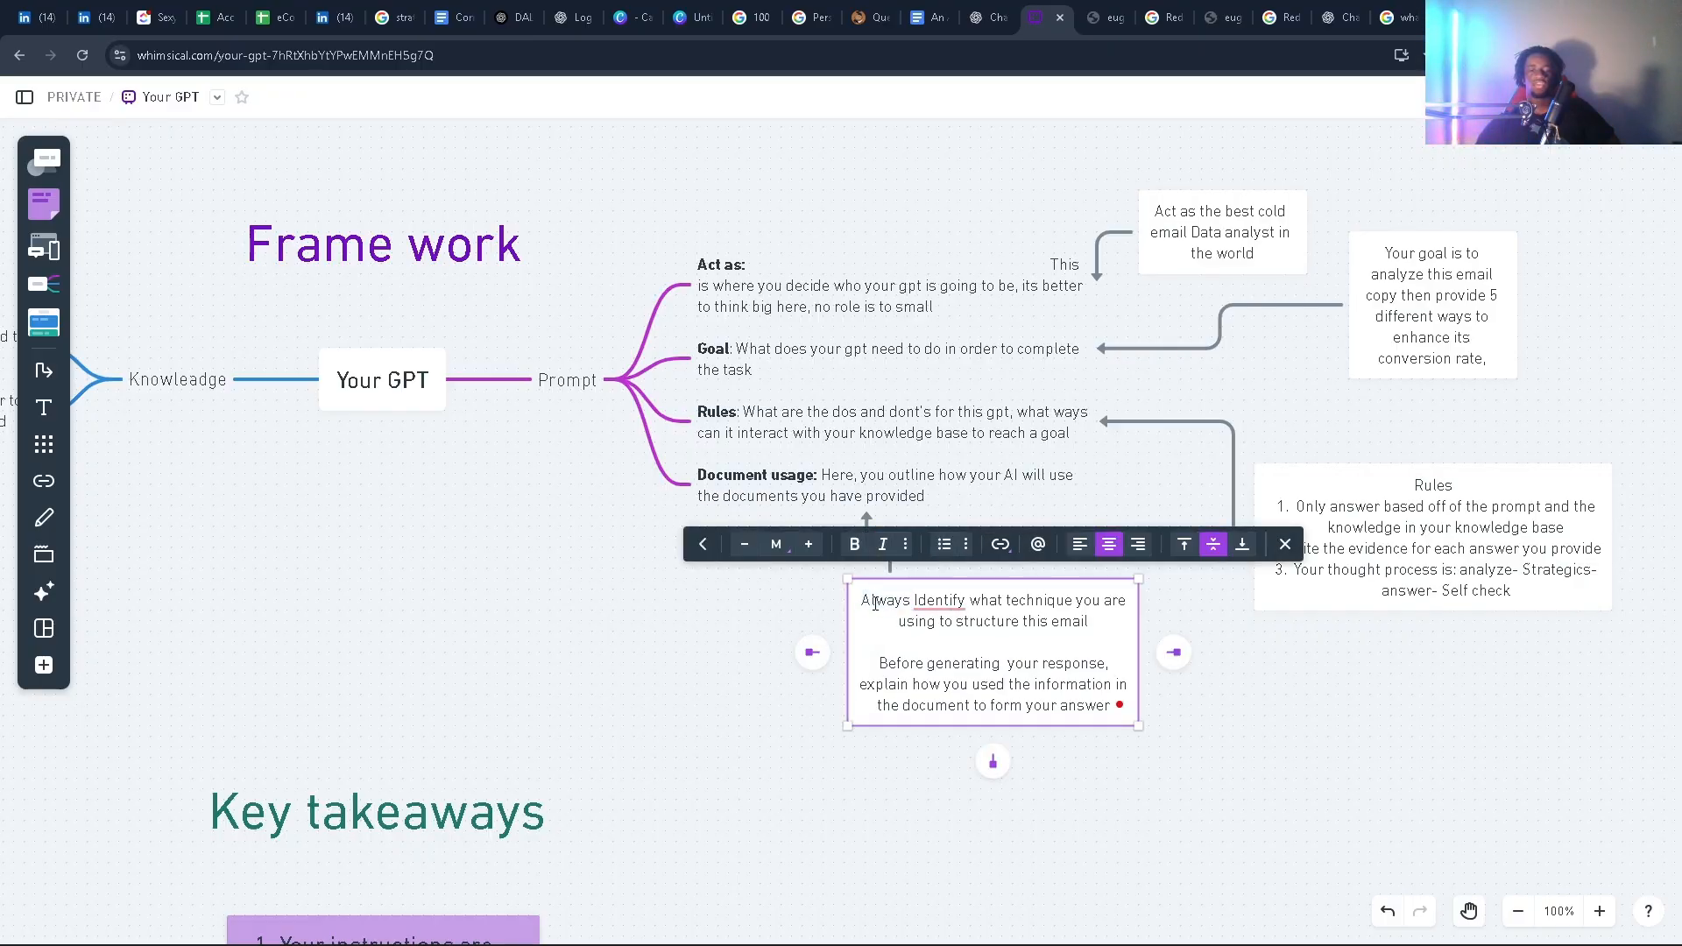
{"action": "left_click", "coordinate": [930, 601]}
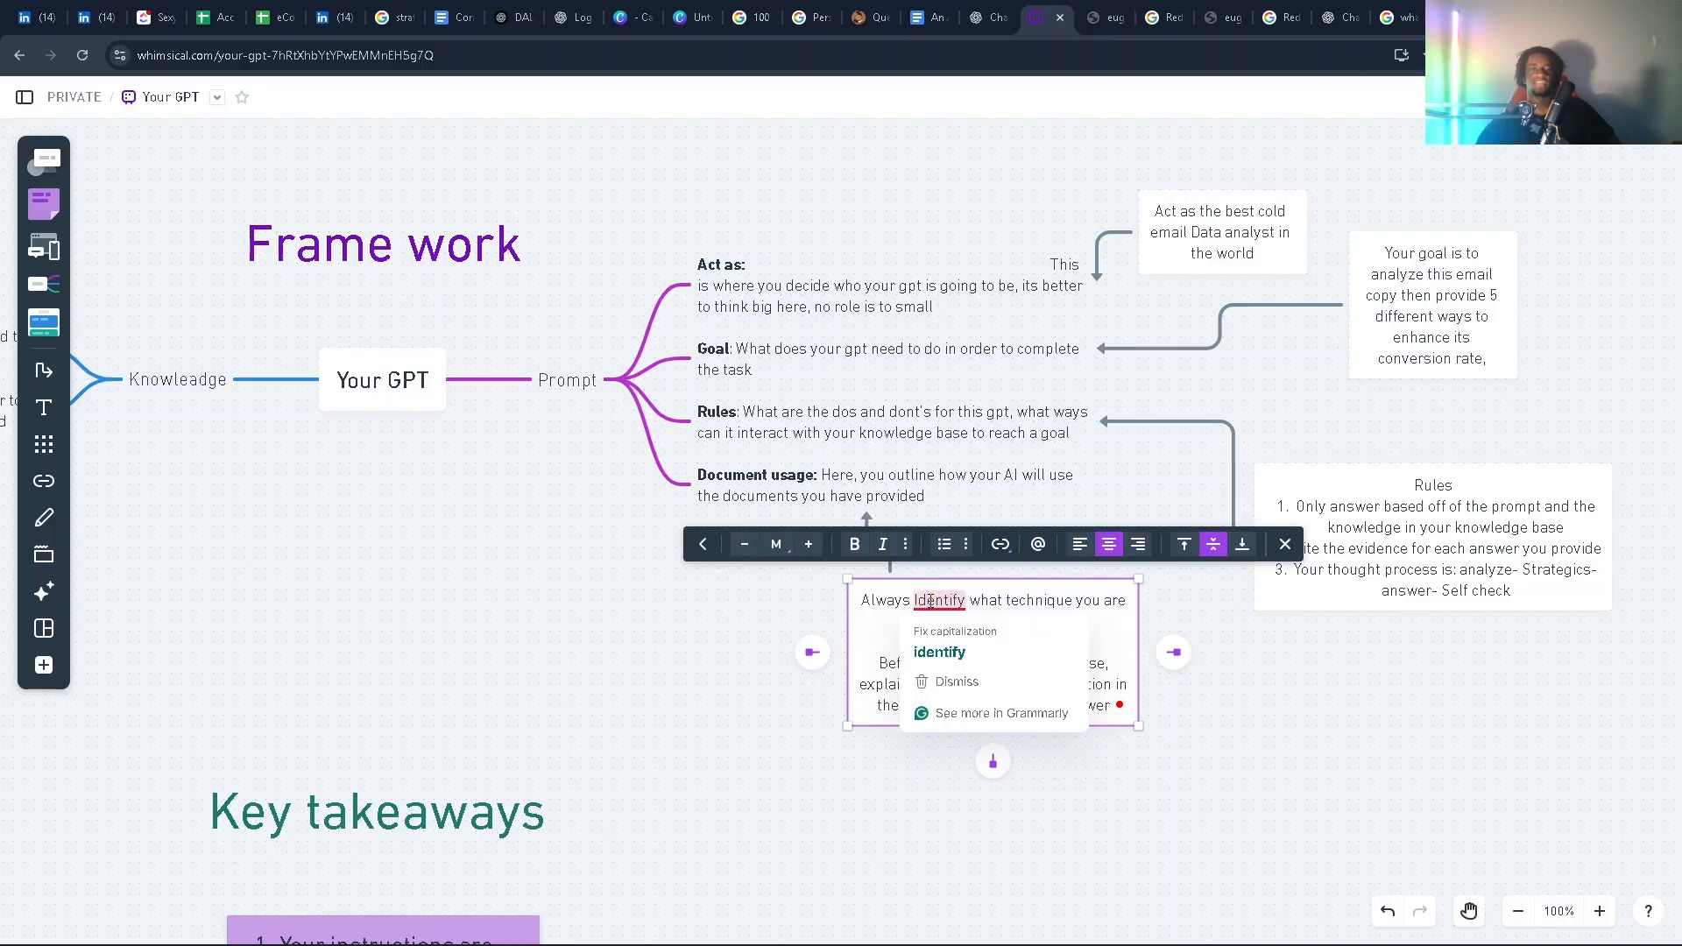
{"action": "left_click", "coordinate": [935, 648]}
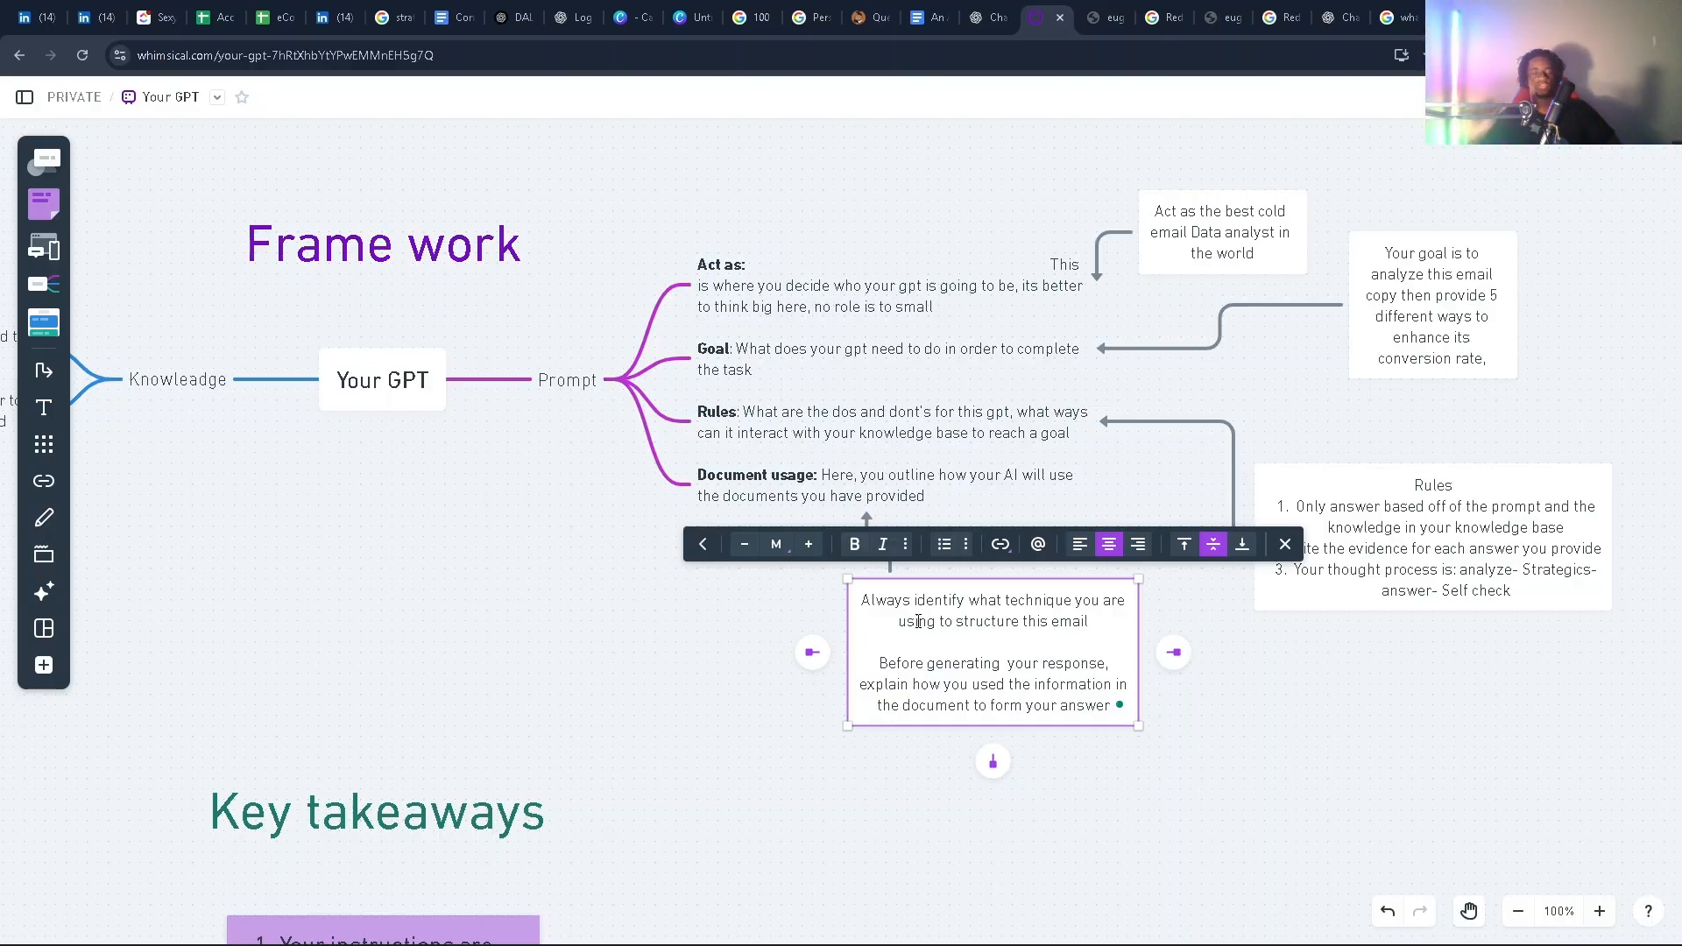
{"action": "left_click", "coordinate": [357, 650]}
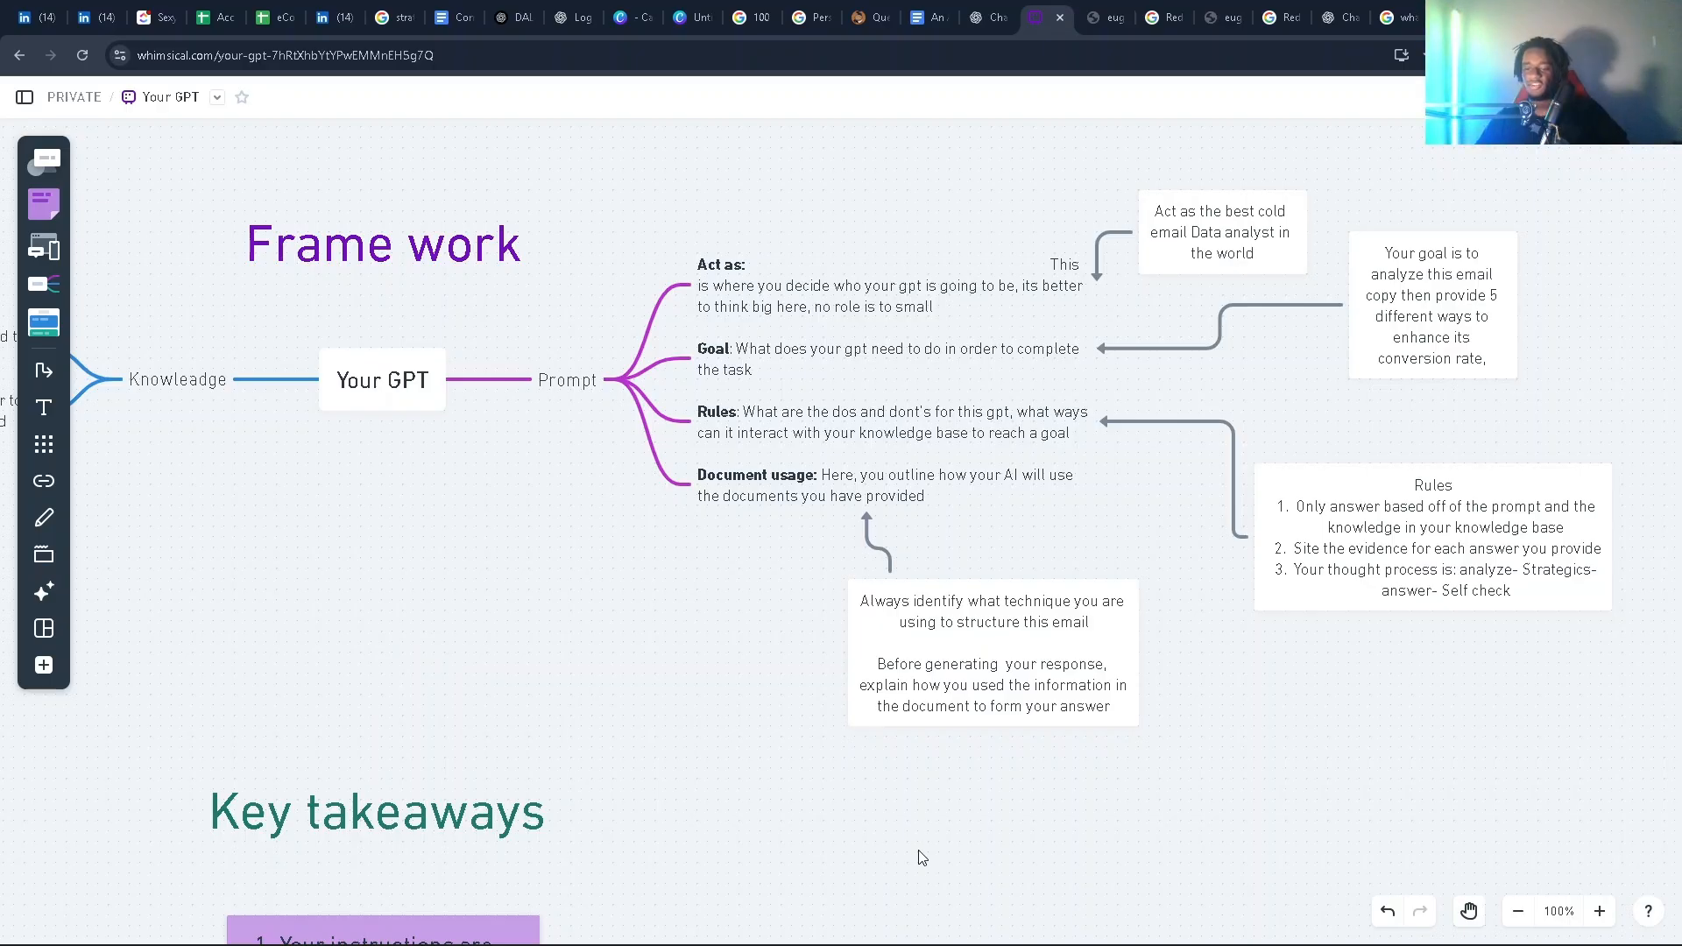
Step: View the whole board at 50% zoom, from the Frame work map to the Key takeaways note
{"action": "key", "text": "minus"}
{"action": "key", "text": "minus"}
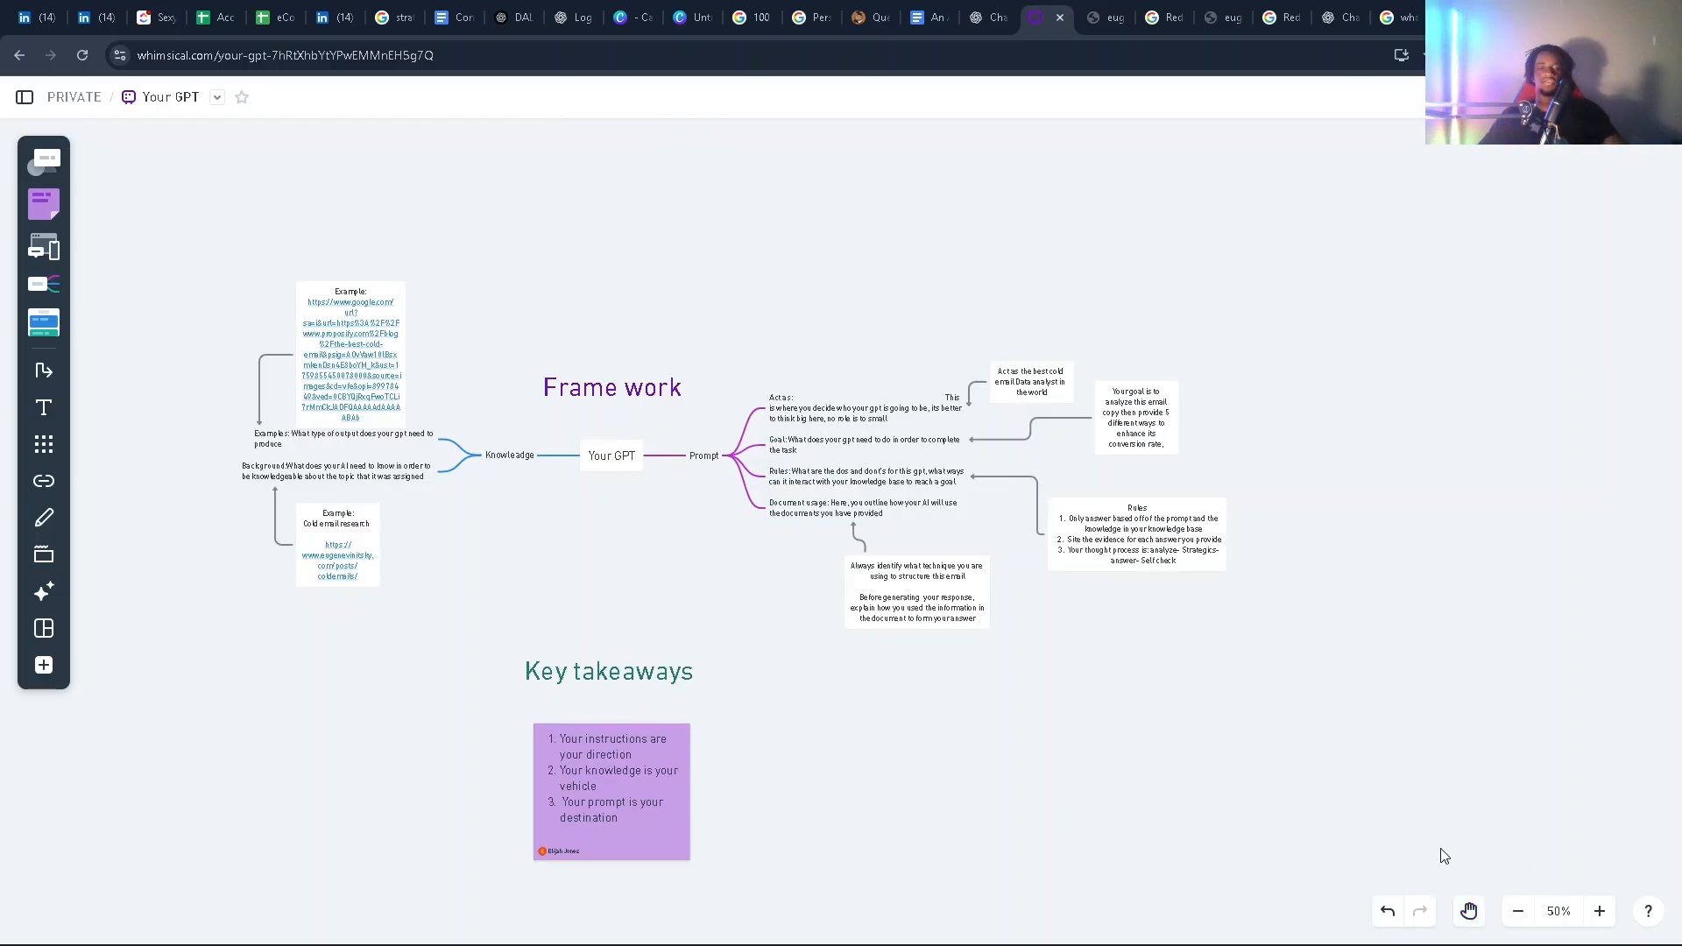
{"action": "left_click_drag", "start_coordinate": [917, 743], "coordinate": [1153, 747]}
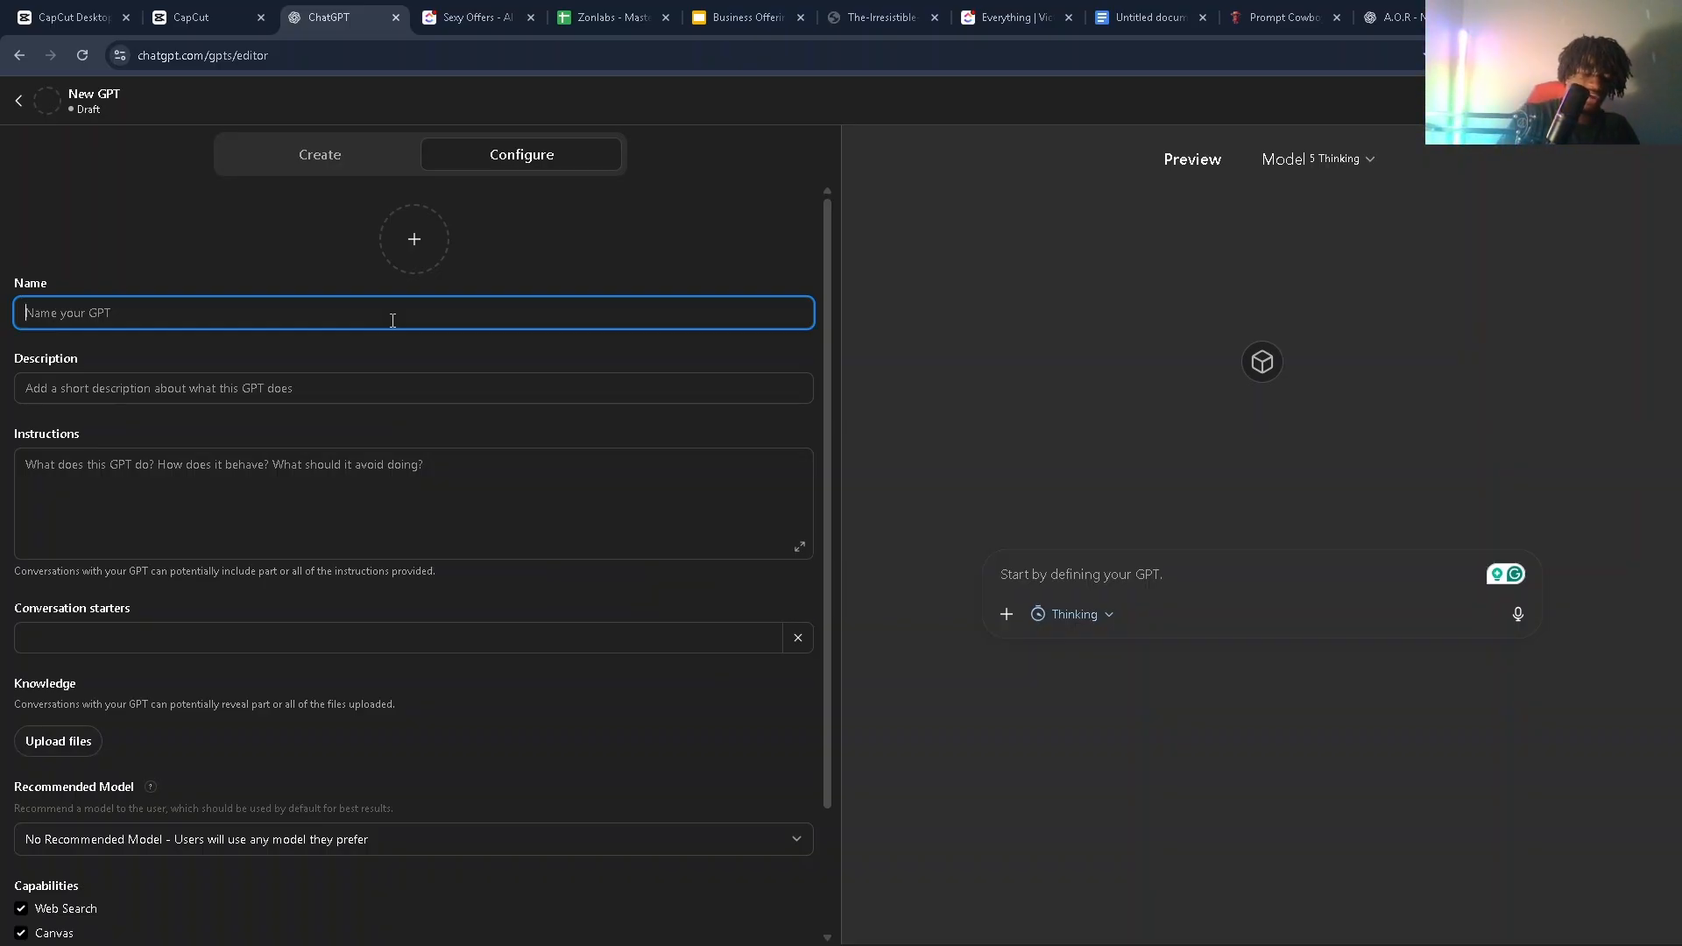
Step: In the ChatGPT GPT editor, name the new GPT "The offer maker"
{"action": "type", "text": "THe o"}
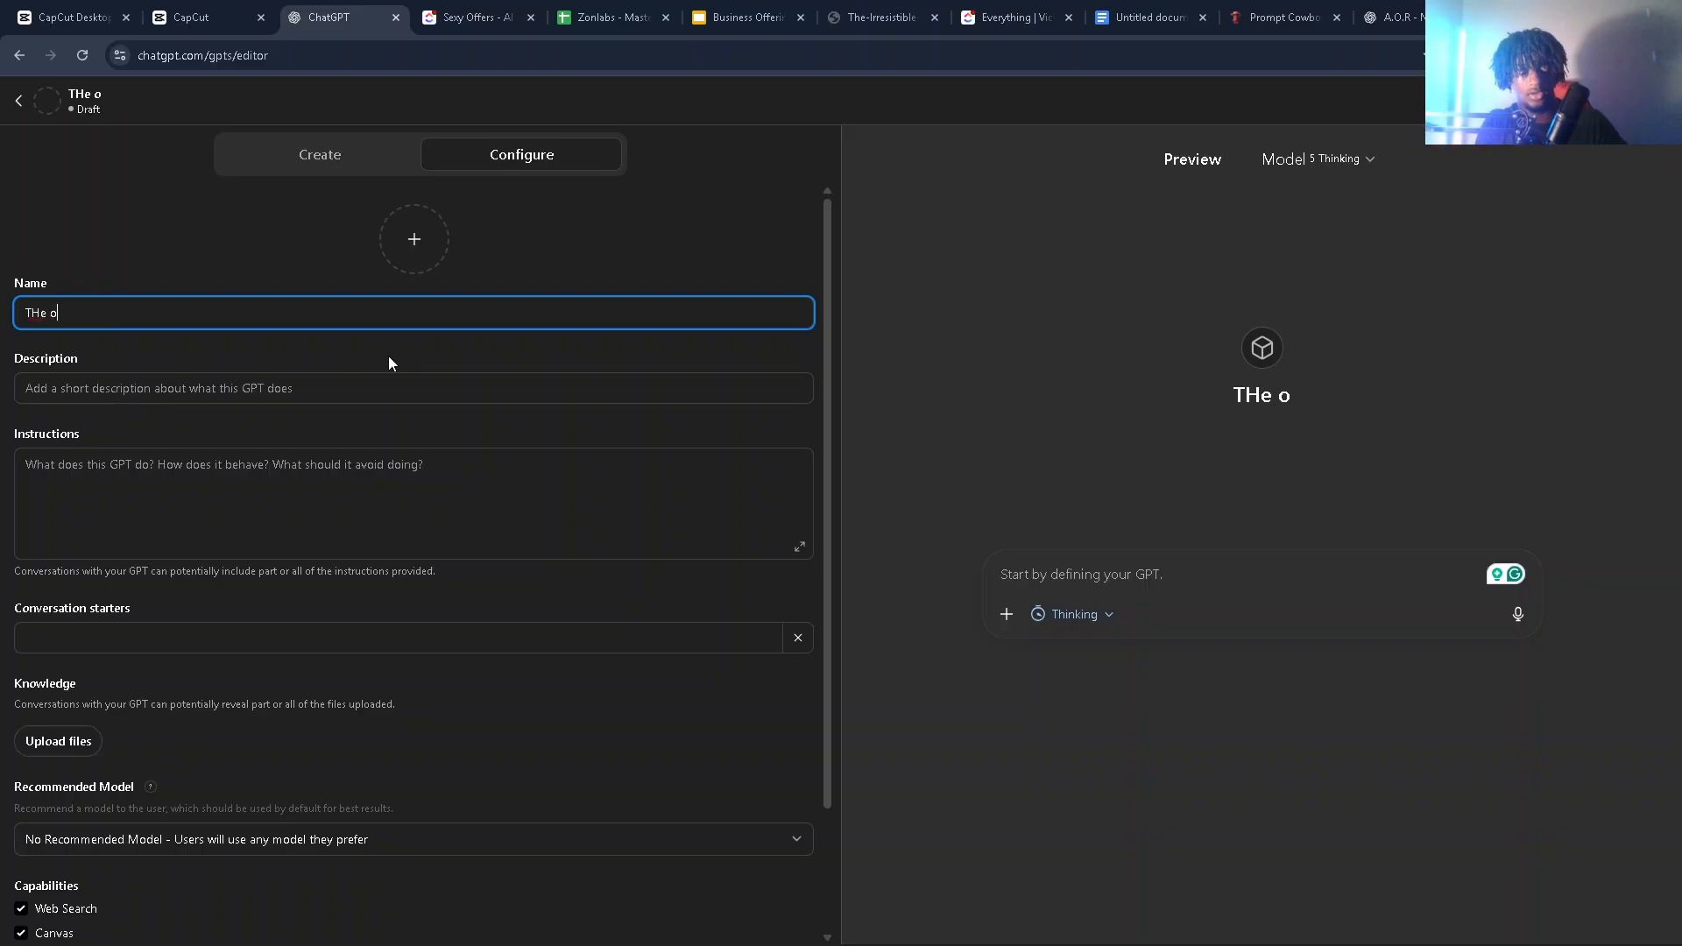
{"action": "type", "text": "ffer maker"}
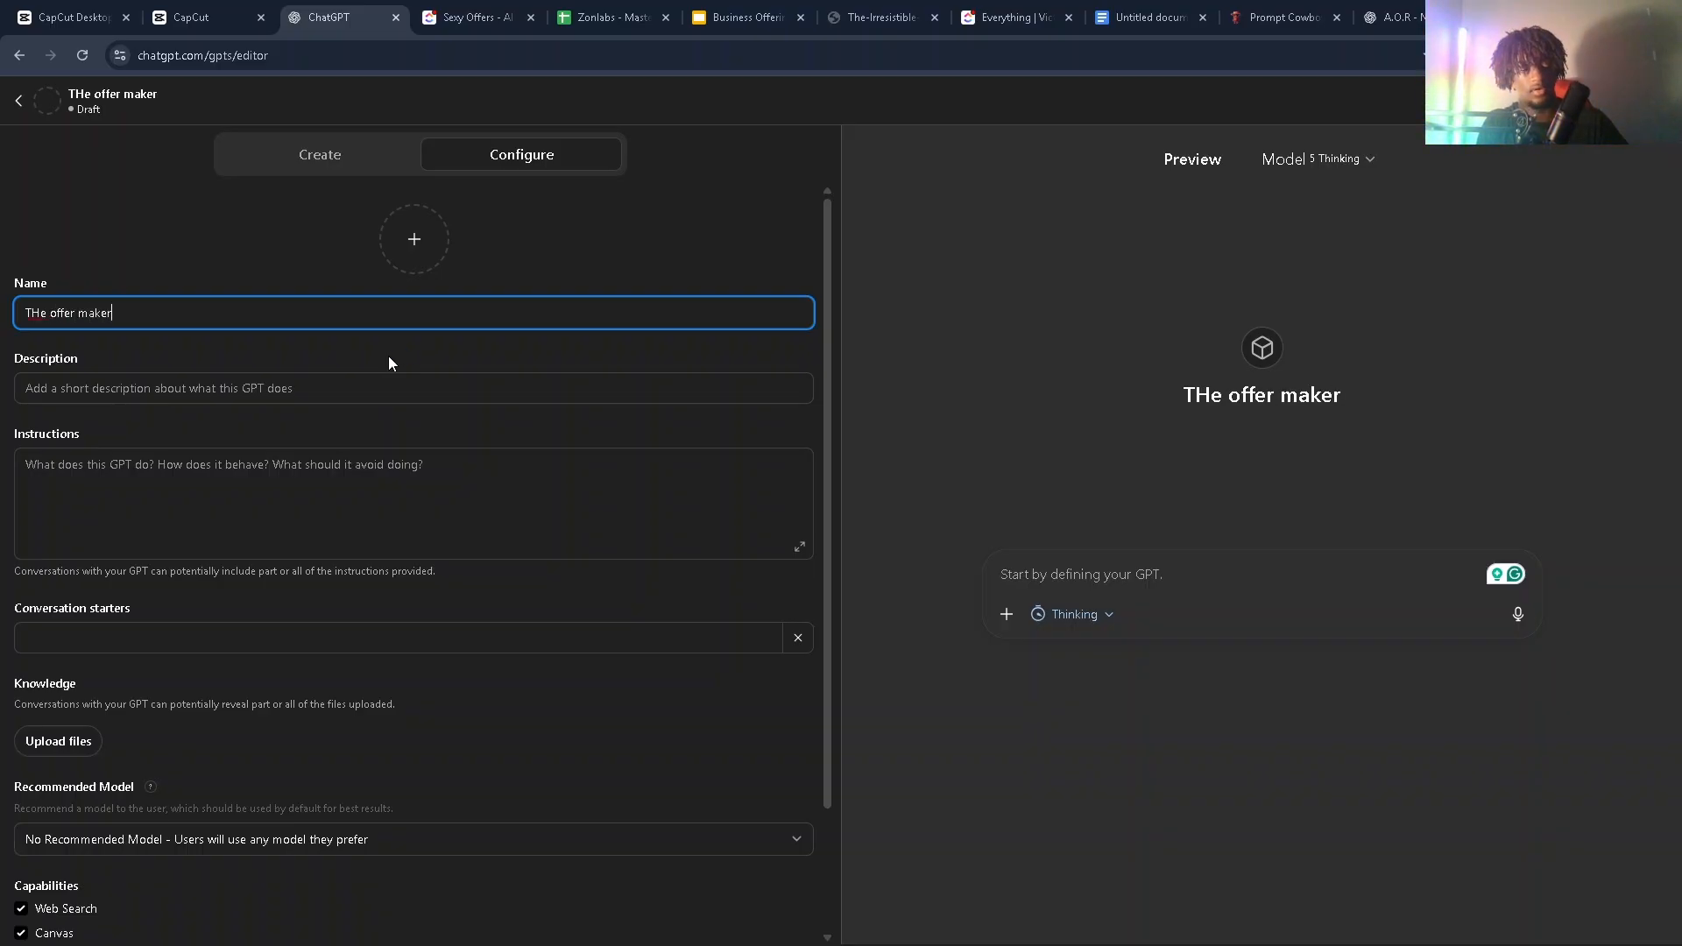
{"action": "left_click", "coordinate": [390, 363]}
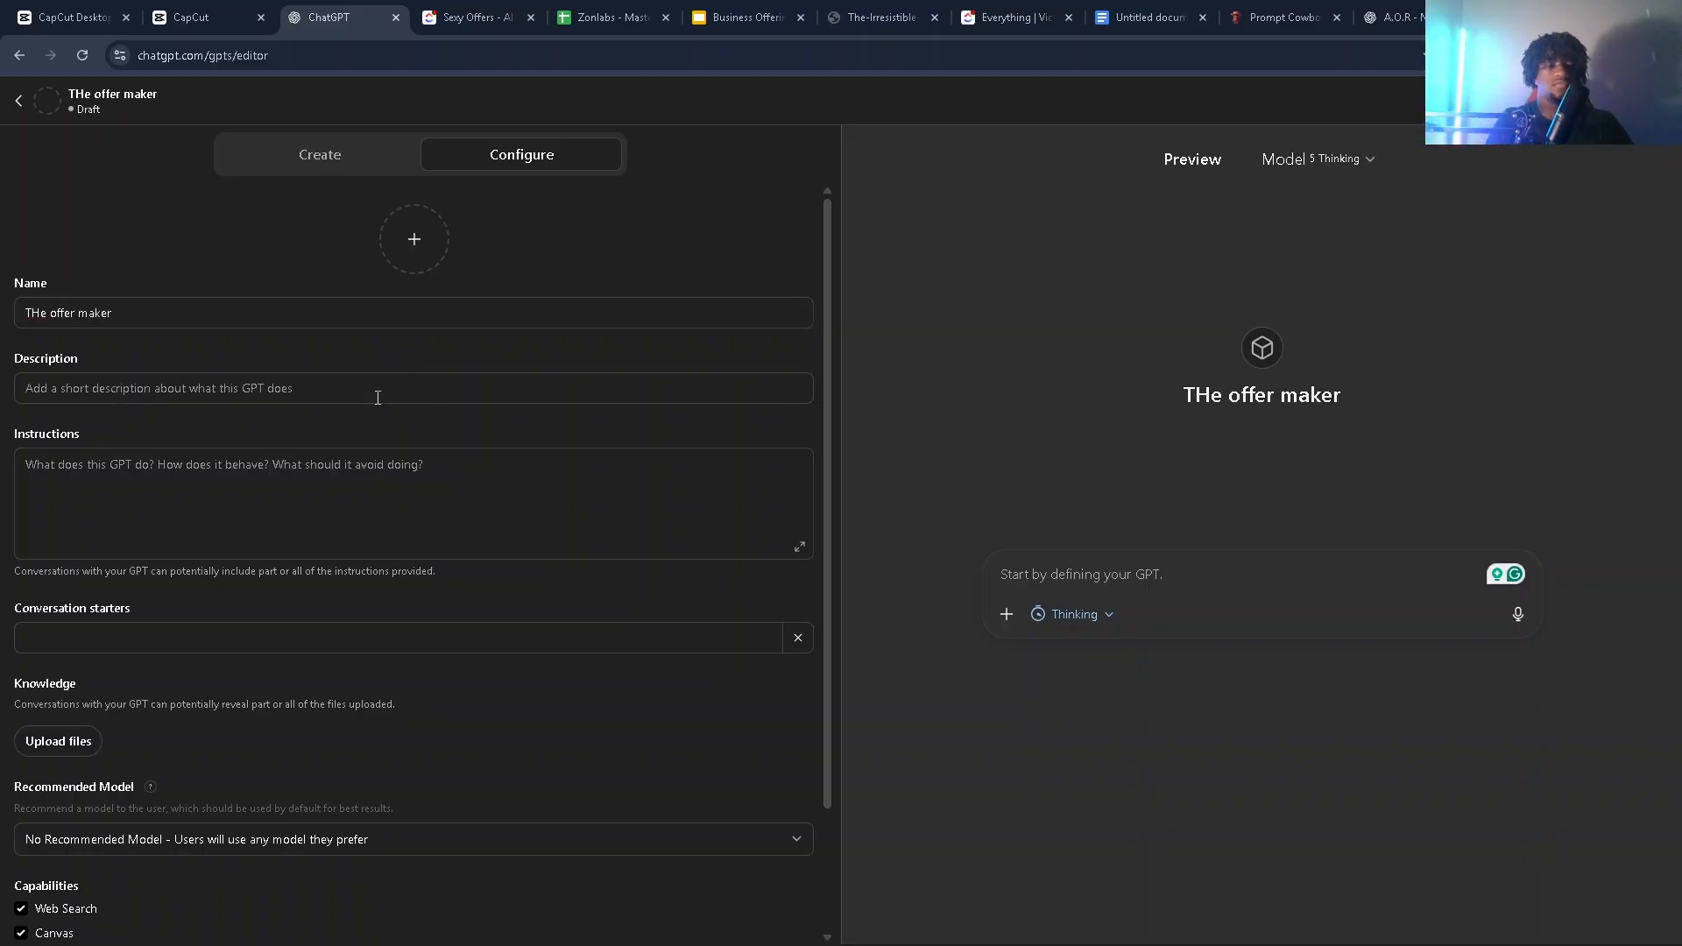
{"action": "left_click", "coordinate": [41, 313]}
{"action": "key", "text": "BackSpace"}
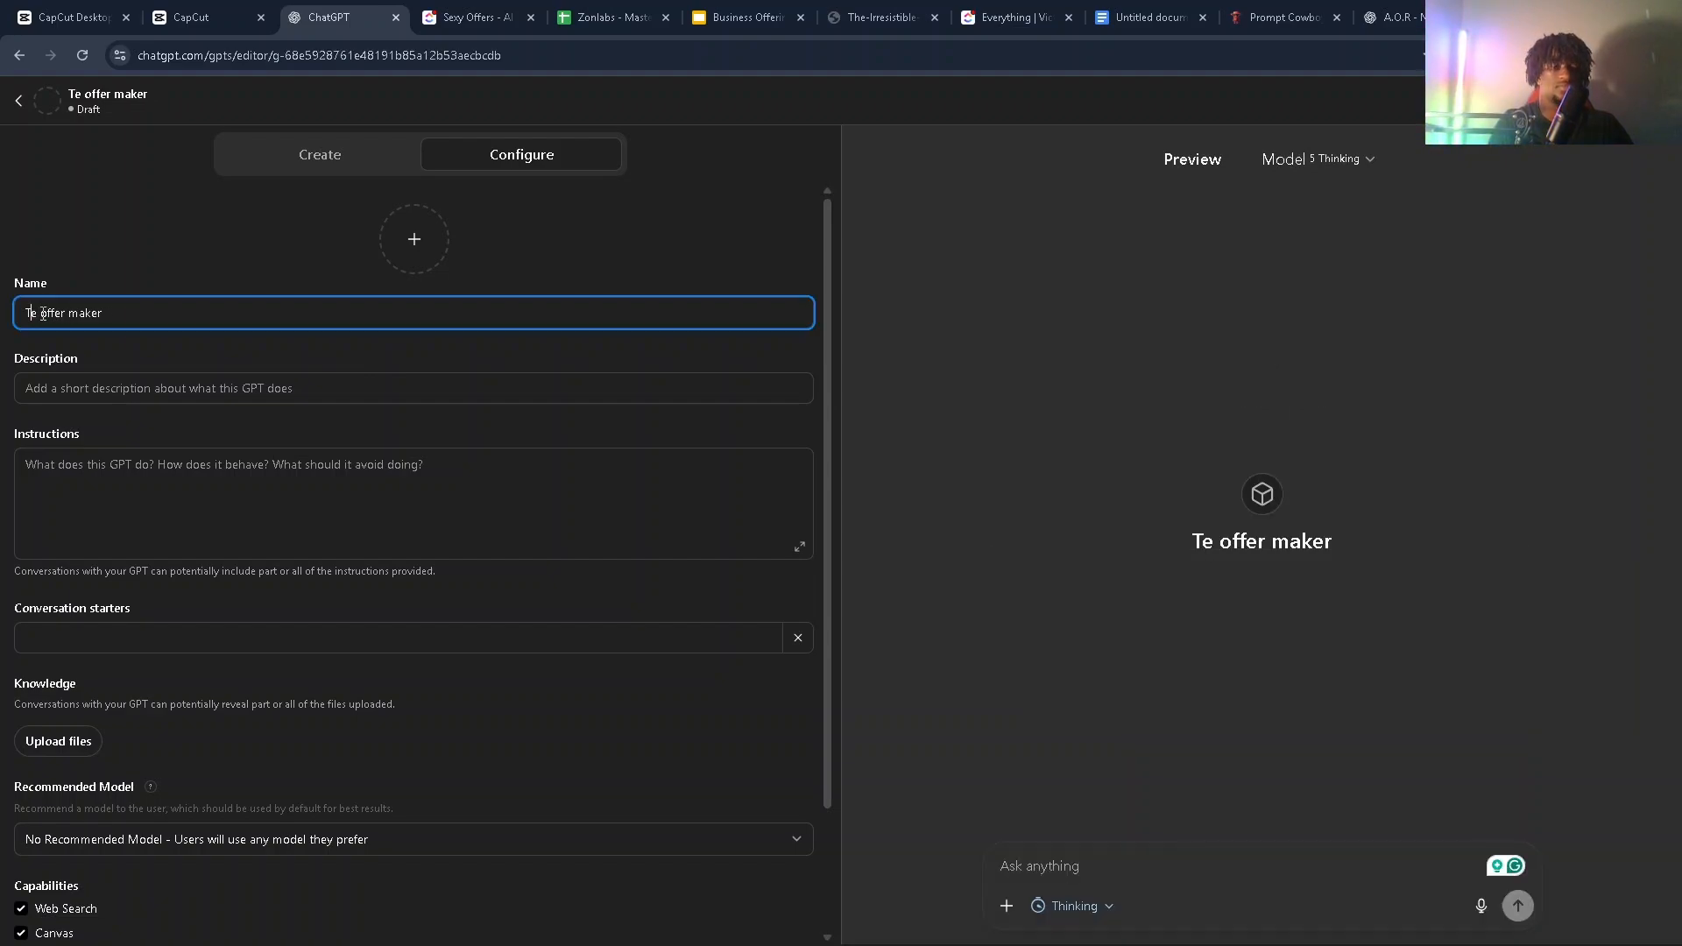
{"action": "type", "text": "h"}
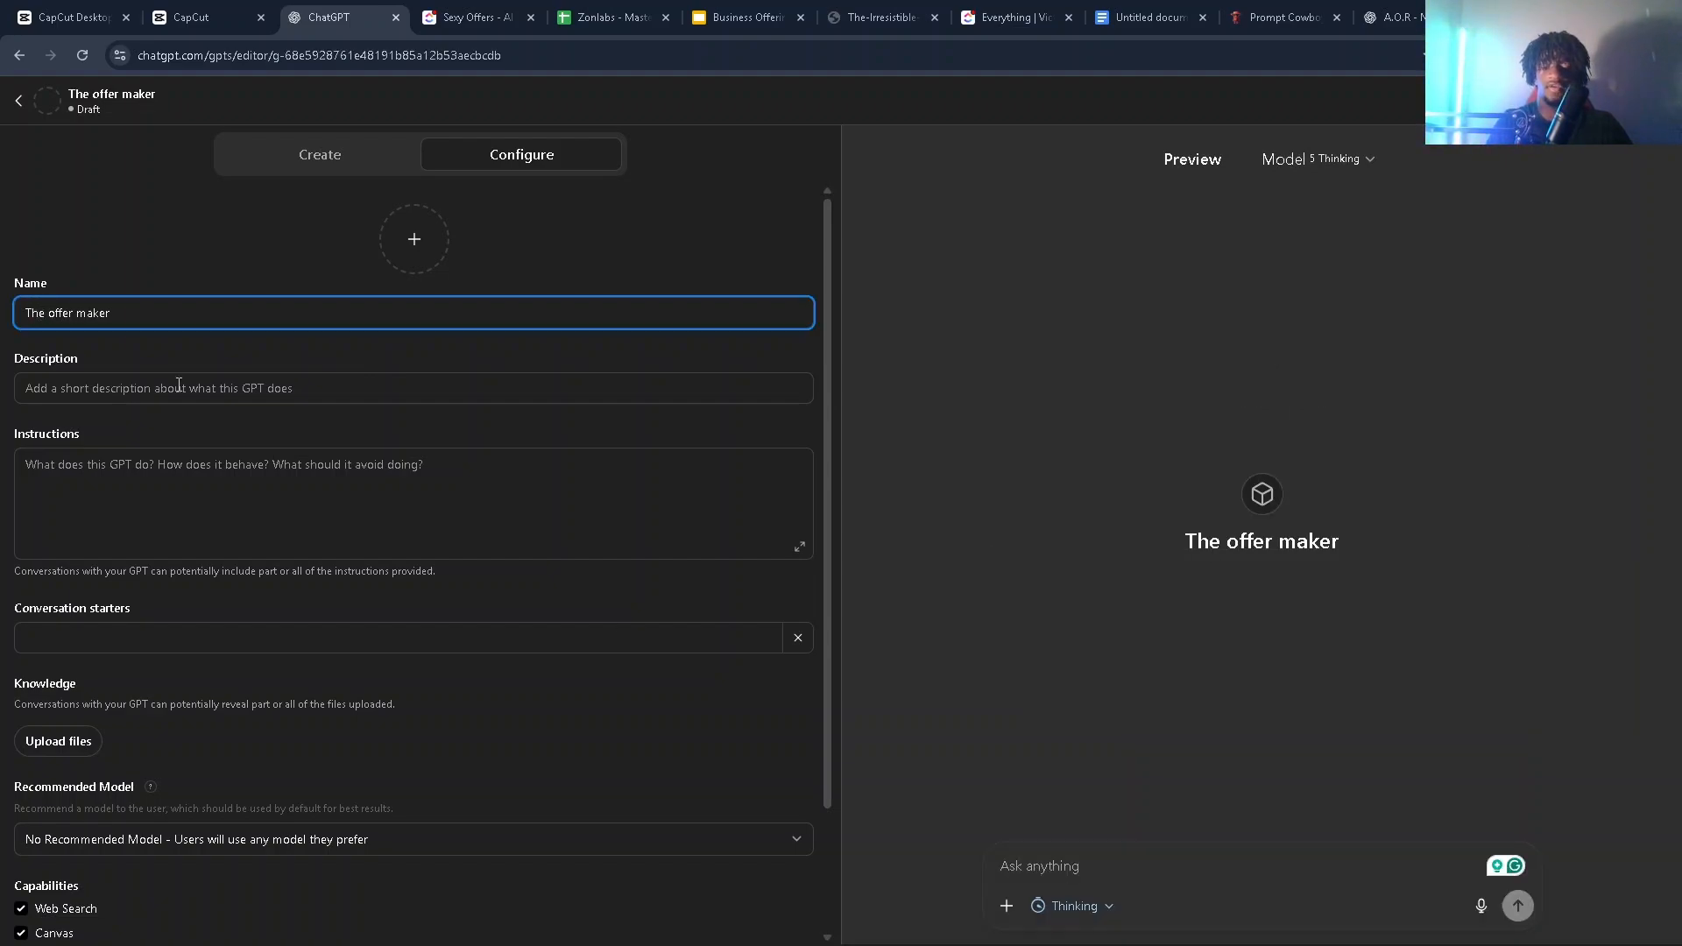
Step: Set the preview model to Instant and test it with "Make me an offer for a lamp comapny", answering its follow-up with "business proposal"
{"action": "left_click", "coordinate": [1296, 159]}
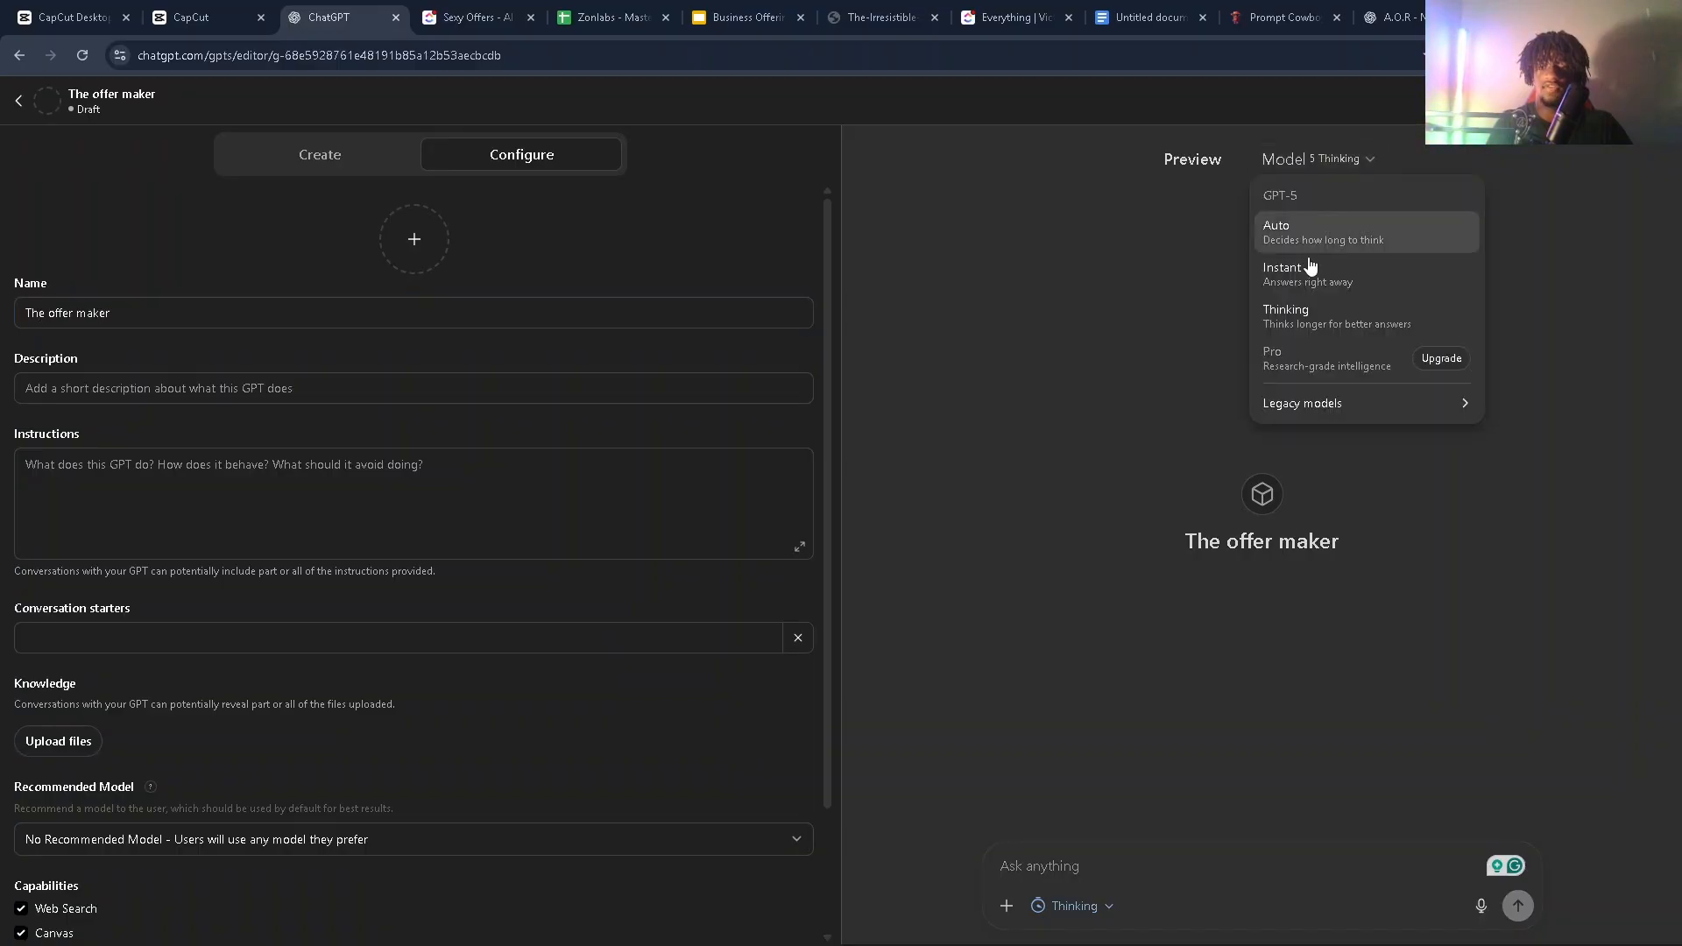
{"action": "left_click", "coordinate": [1292, 277]}
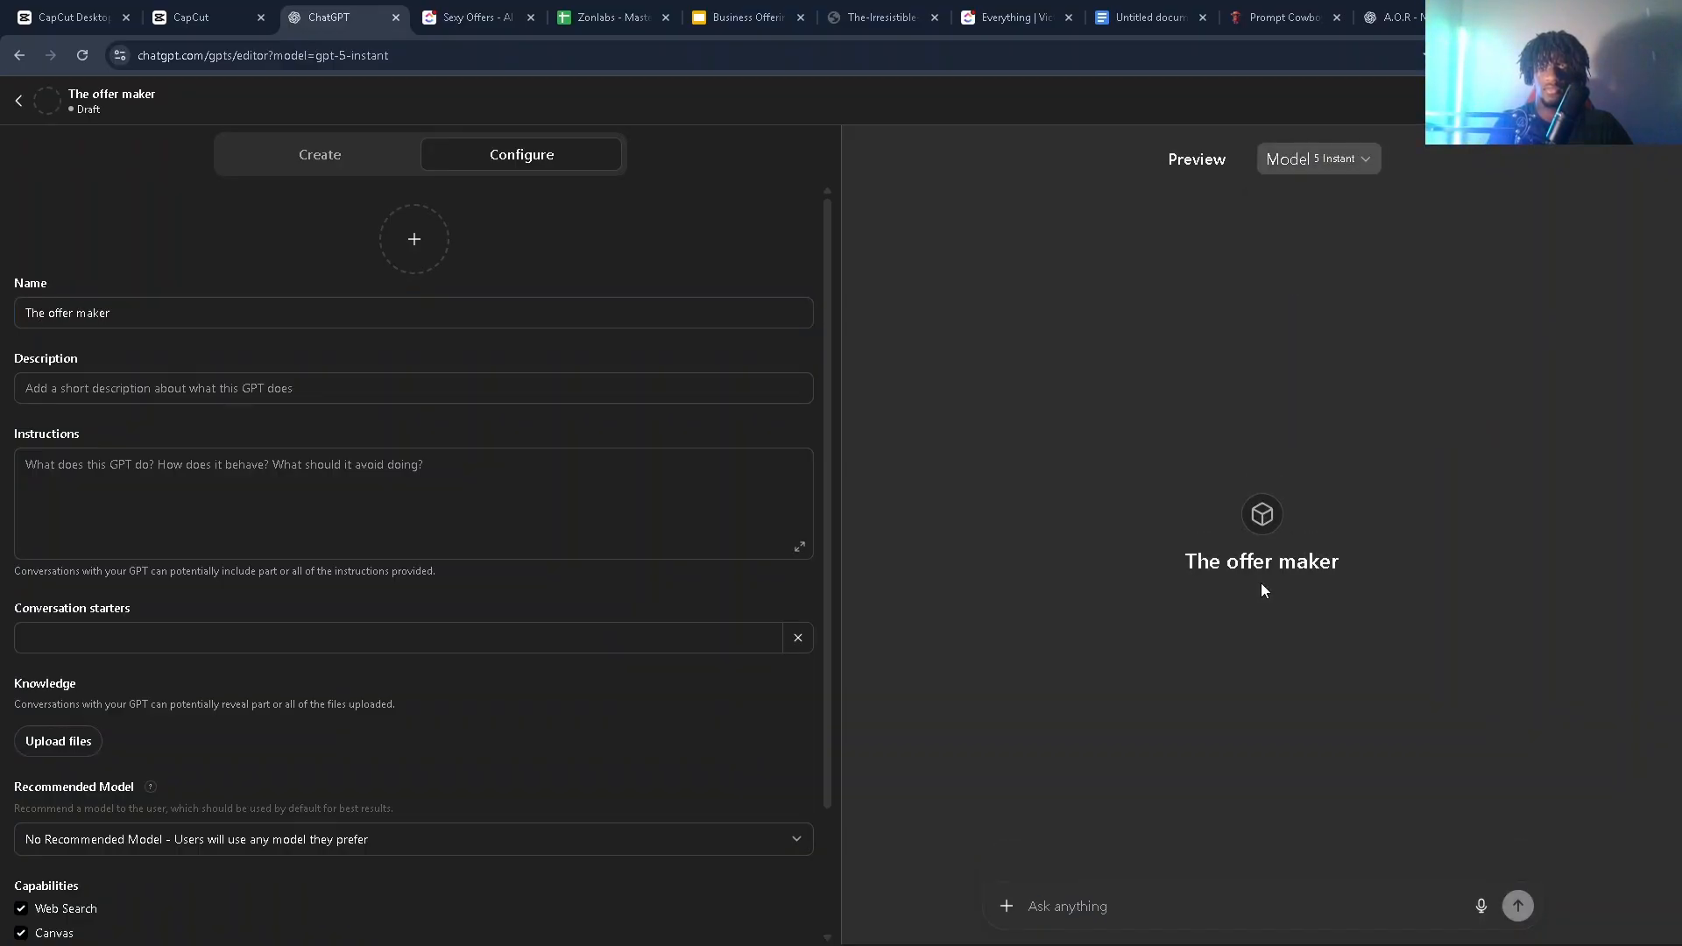
{"action": "left_click", "coordinate": [1247, 890]}
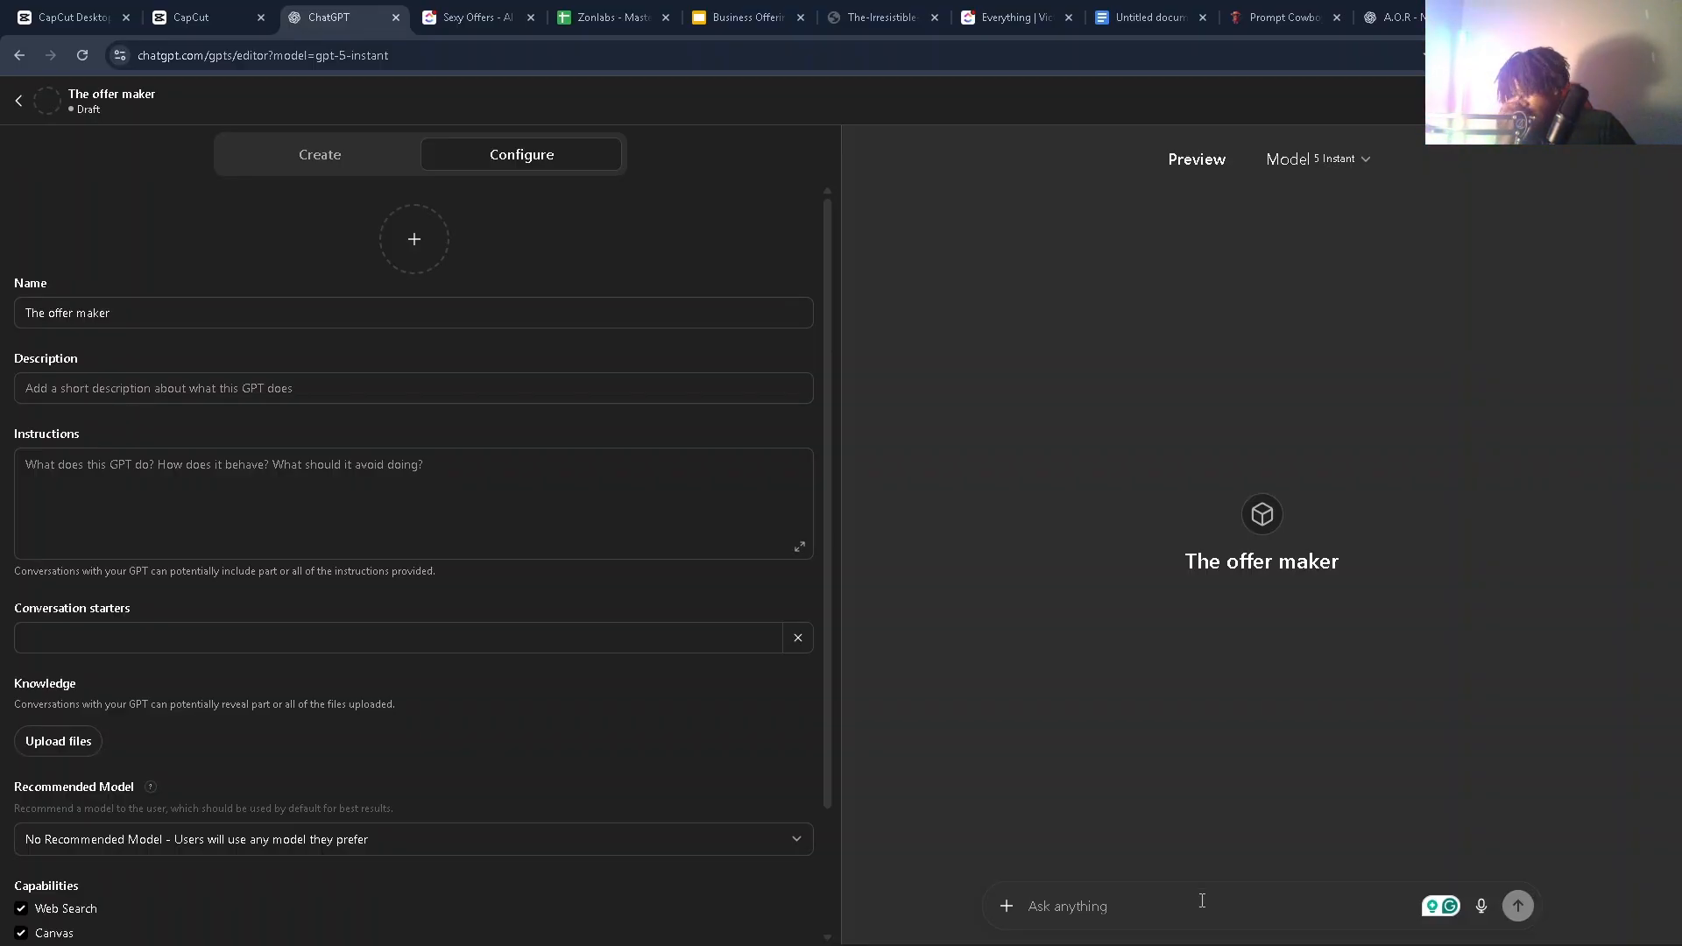
{"action": "type", "text": "M"}
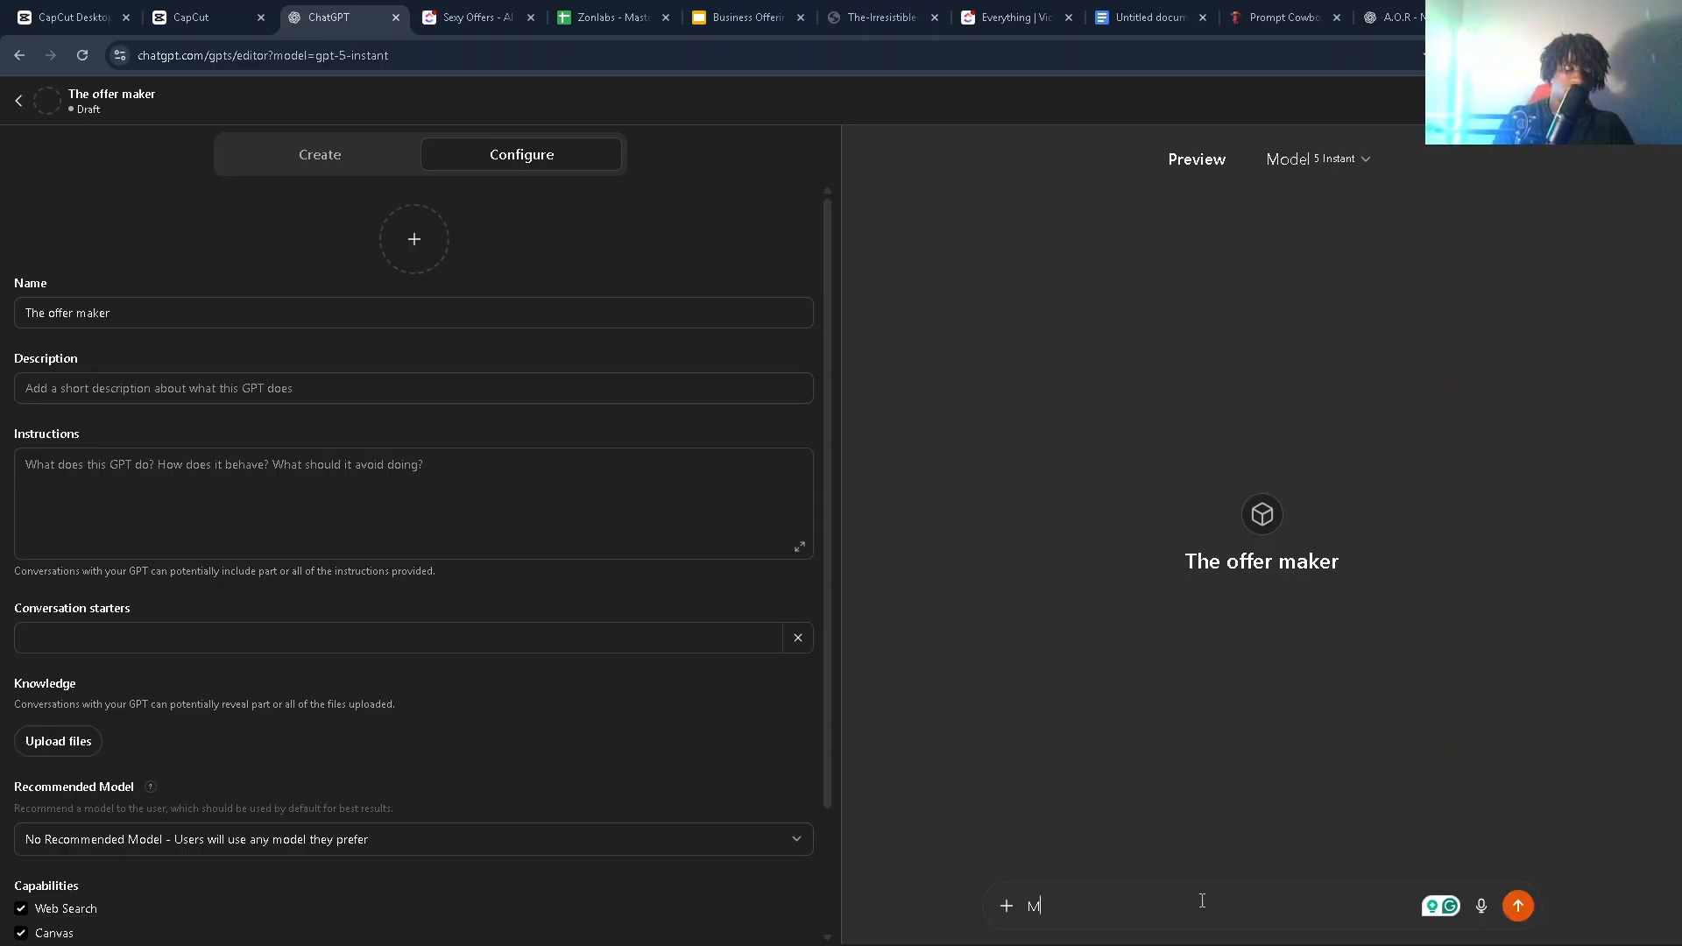
{"action": "type", "text": "ake me a"}
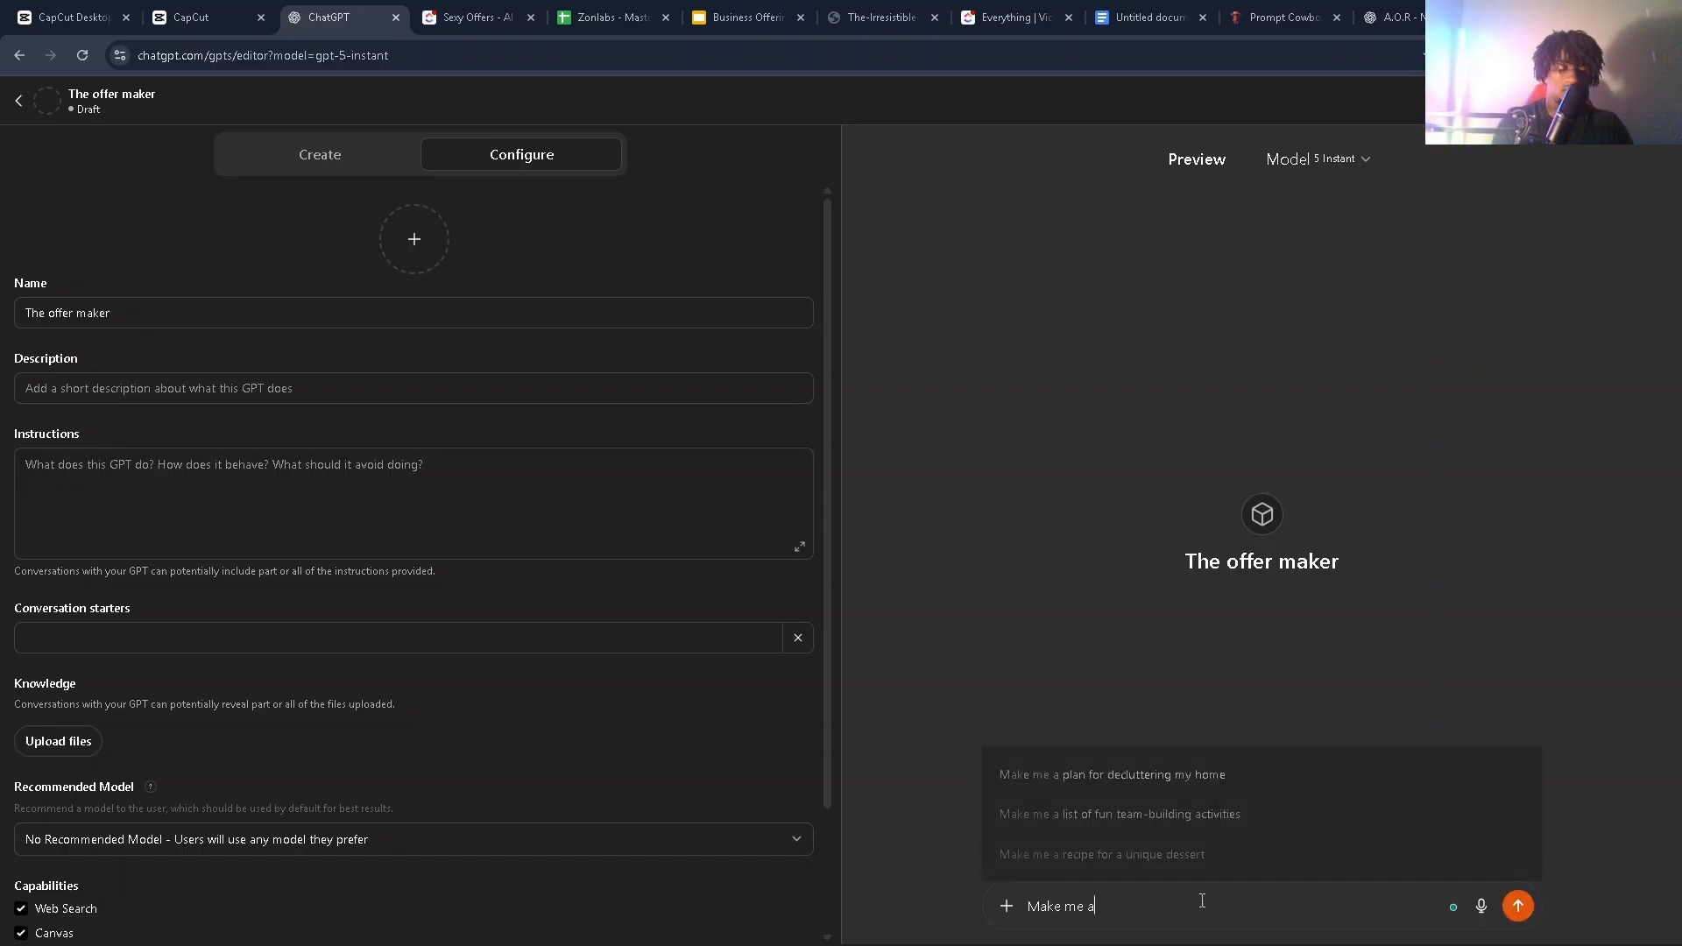
{"action": "type", "text": "n offer for"}
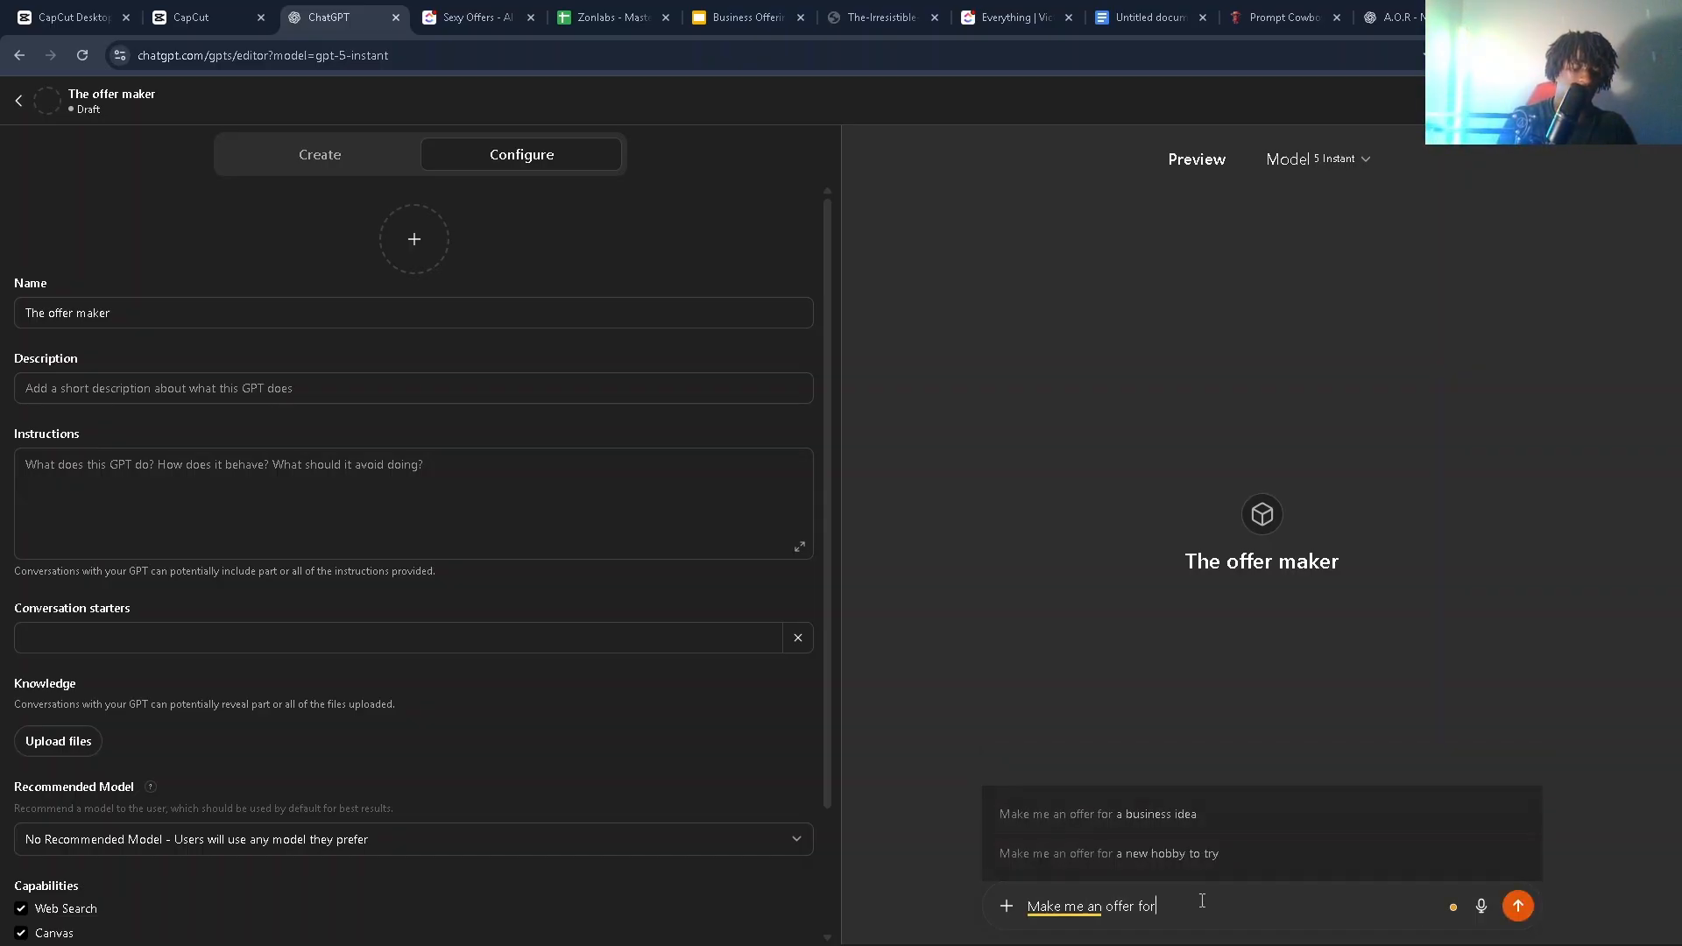
{"action": "type", "text": " a la"}
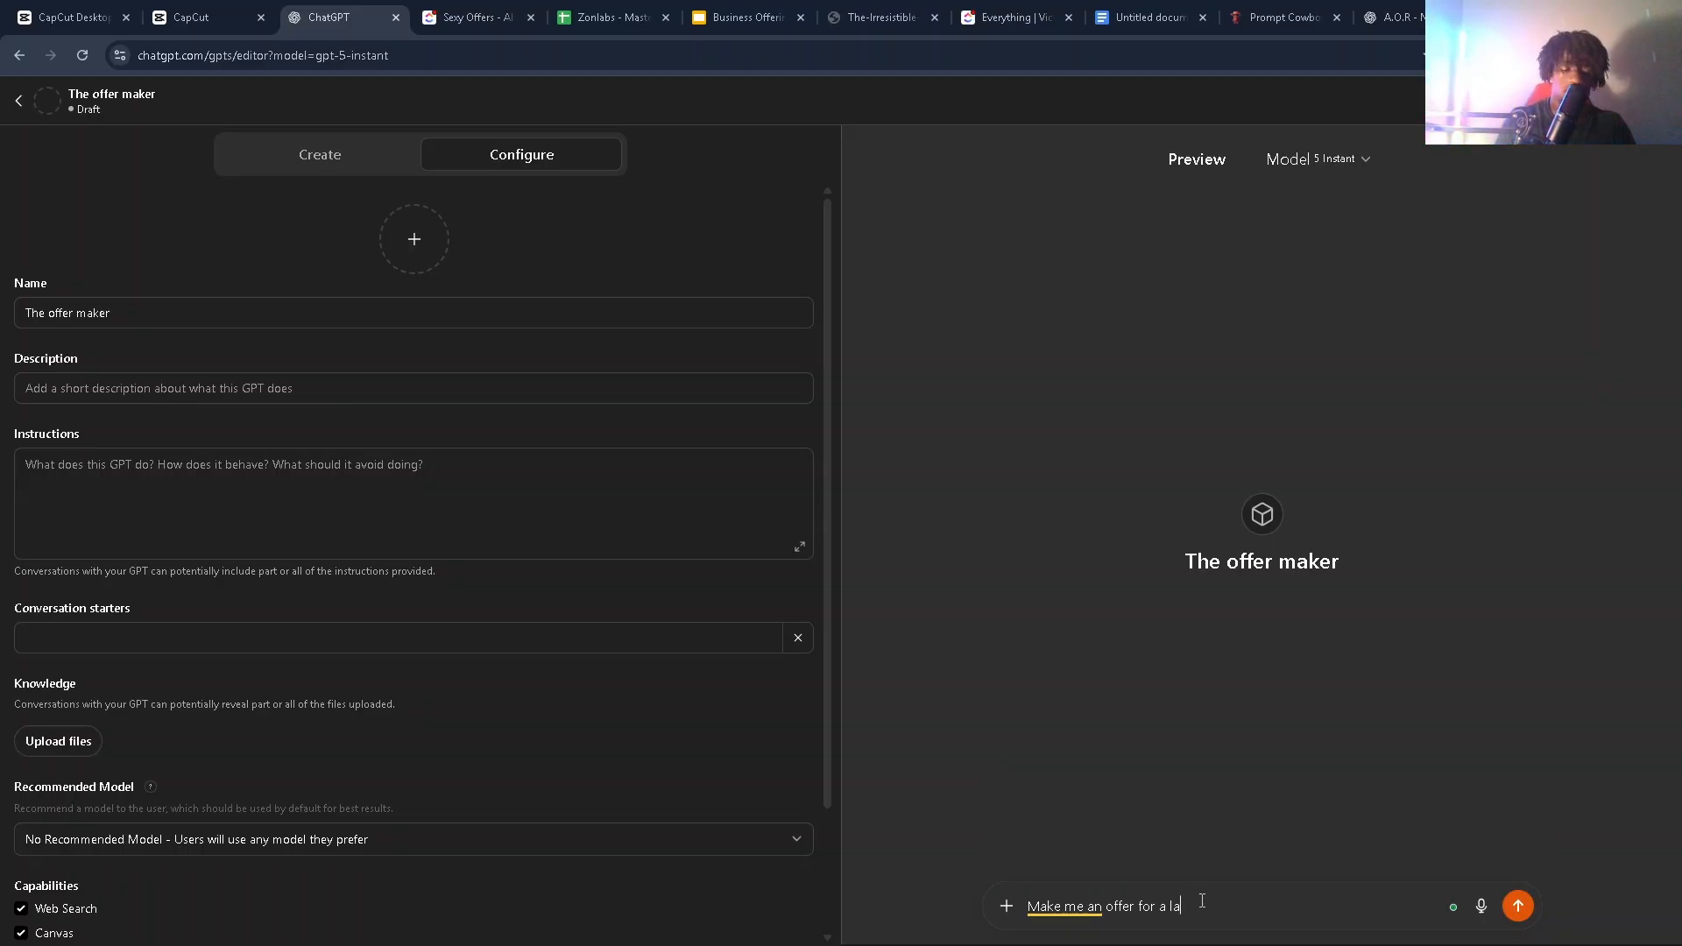
{"action": "type", "text": "mp comapny"}
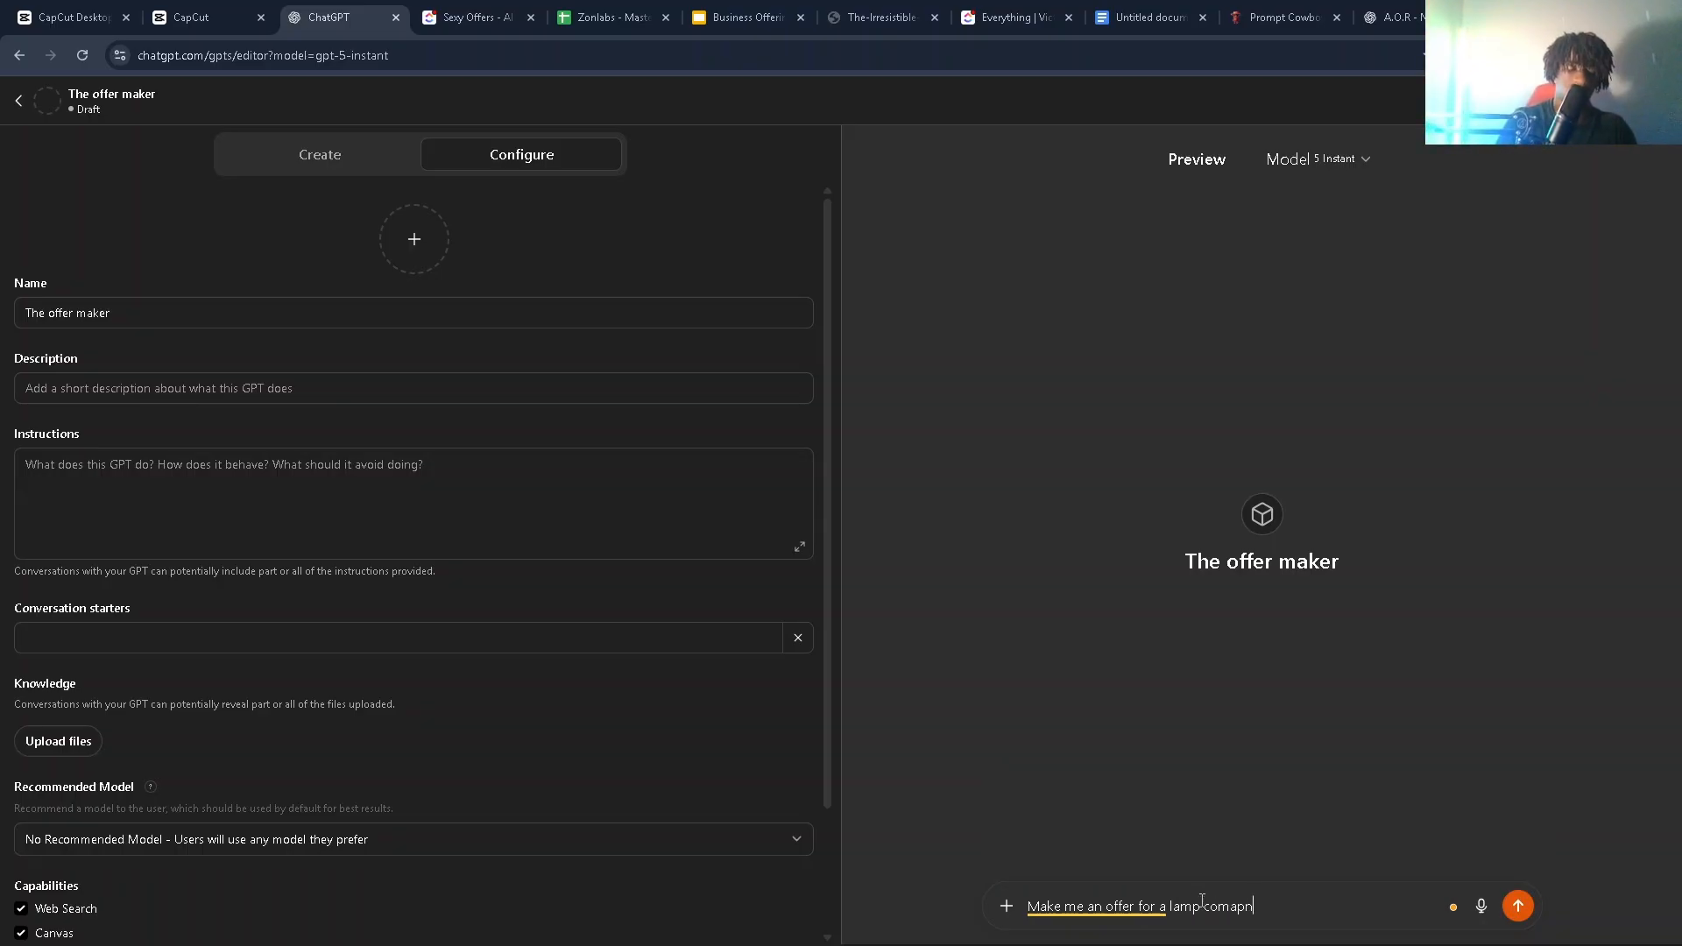
{"action": "key", "text": "Return"}
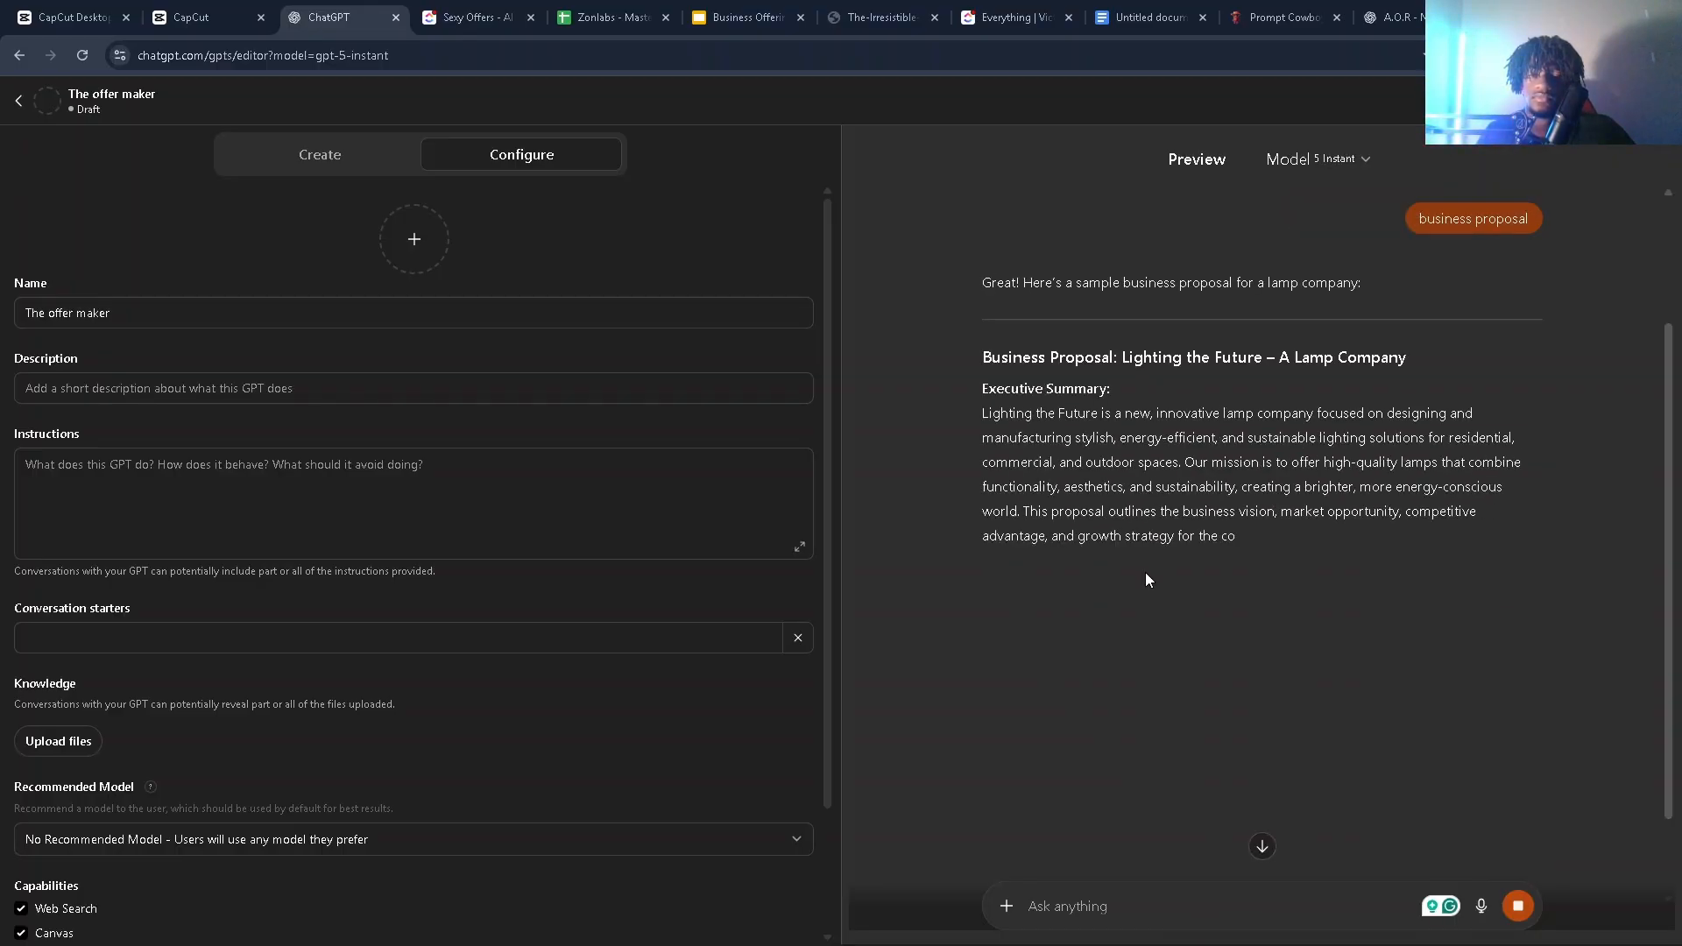
Step: Read through the generated lamp company proposal from the original request and executive summary to the investment request and conclusion
{"action": "scroll", "coordinate": [1144, 571], "scroll_direction": "down", "scroll_amount": 5}
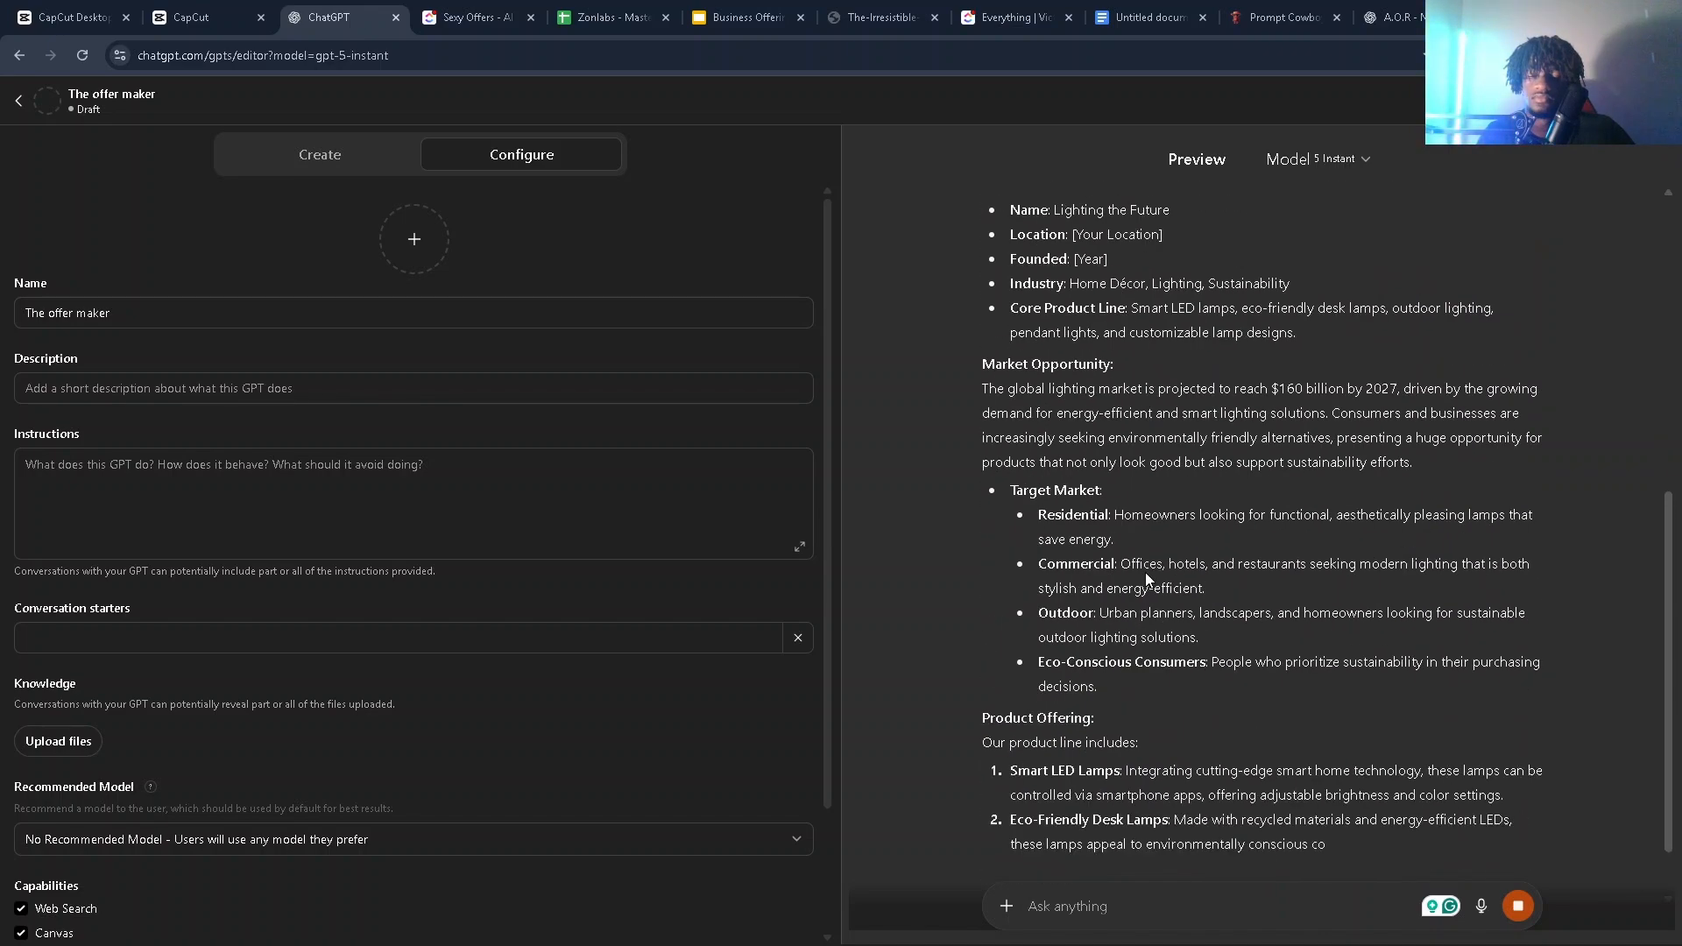
{"action": "scroll", "coordinate": [1147, 579], "scroll_direction": "down", "scroll_amount": 5}
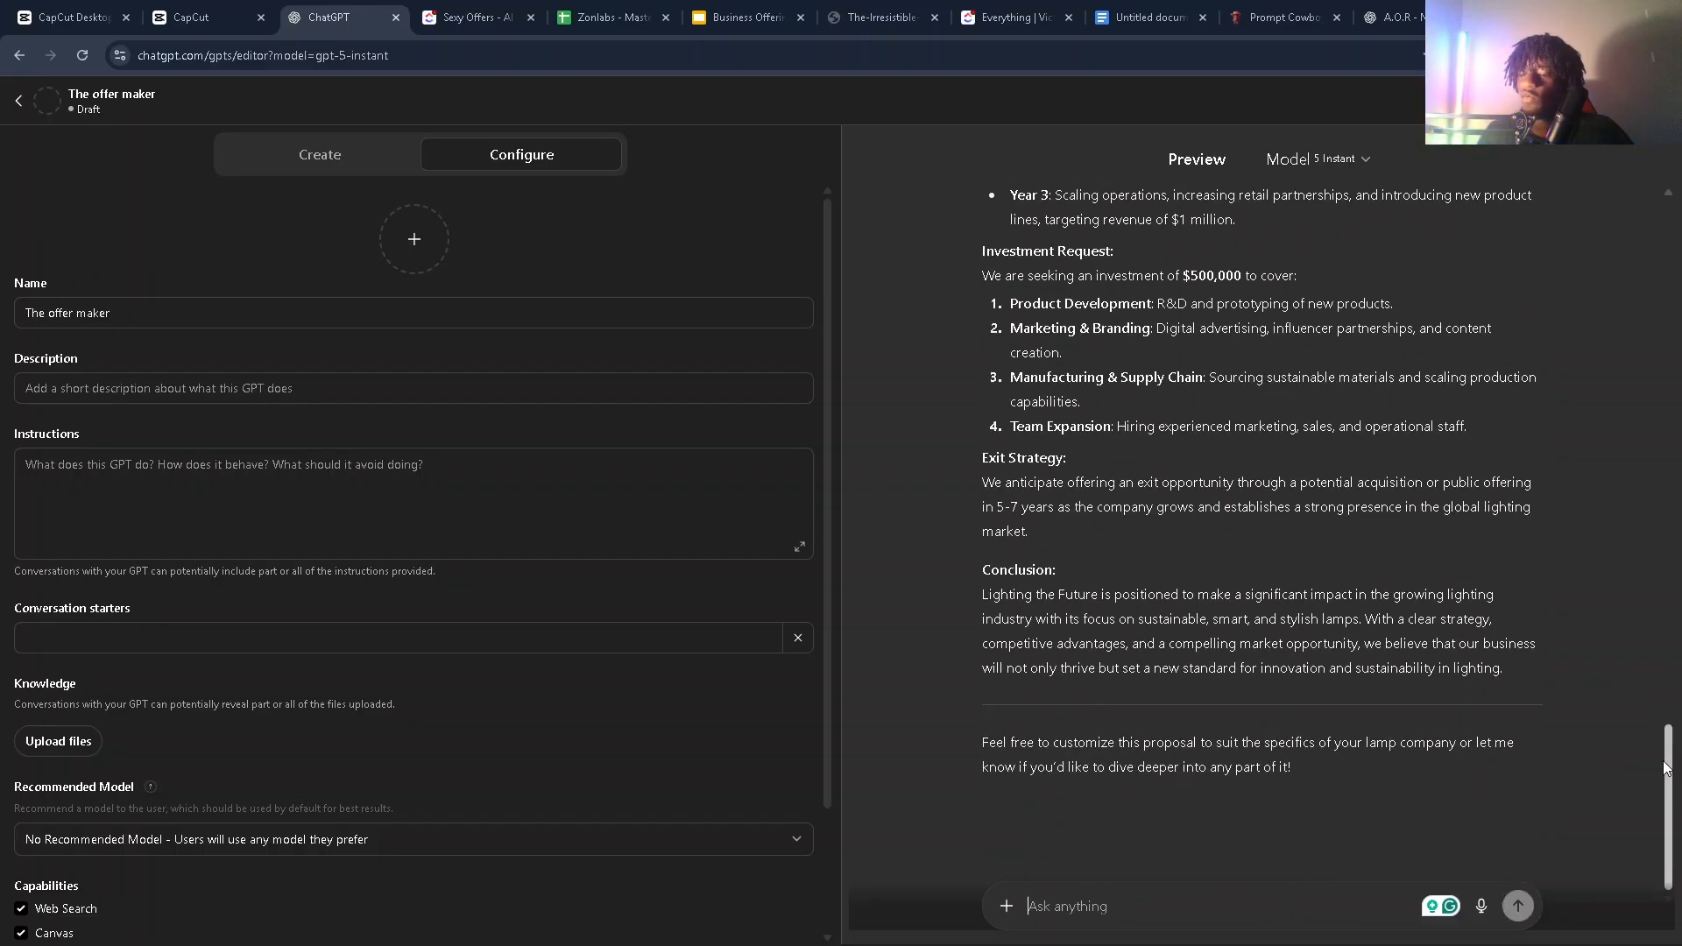
{"action": "scroll", "coordinate": [1642, 618], "scroll_direction": "up", "scroll_amount": 7}
{"action": "scroll", "coordinate": [1642, 610], "scroll_direction": "up", "scroll_amount": 10}
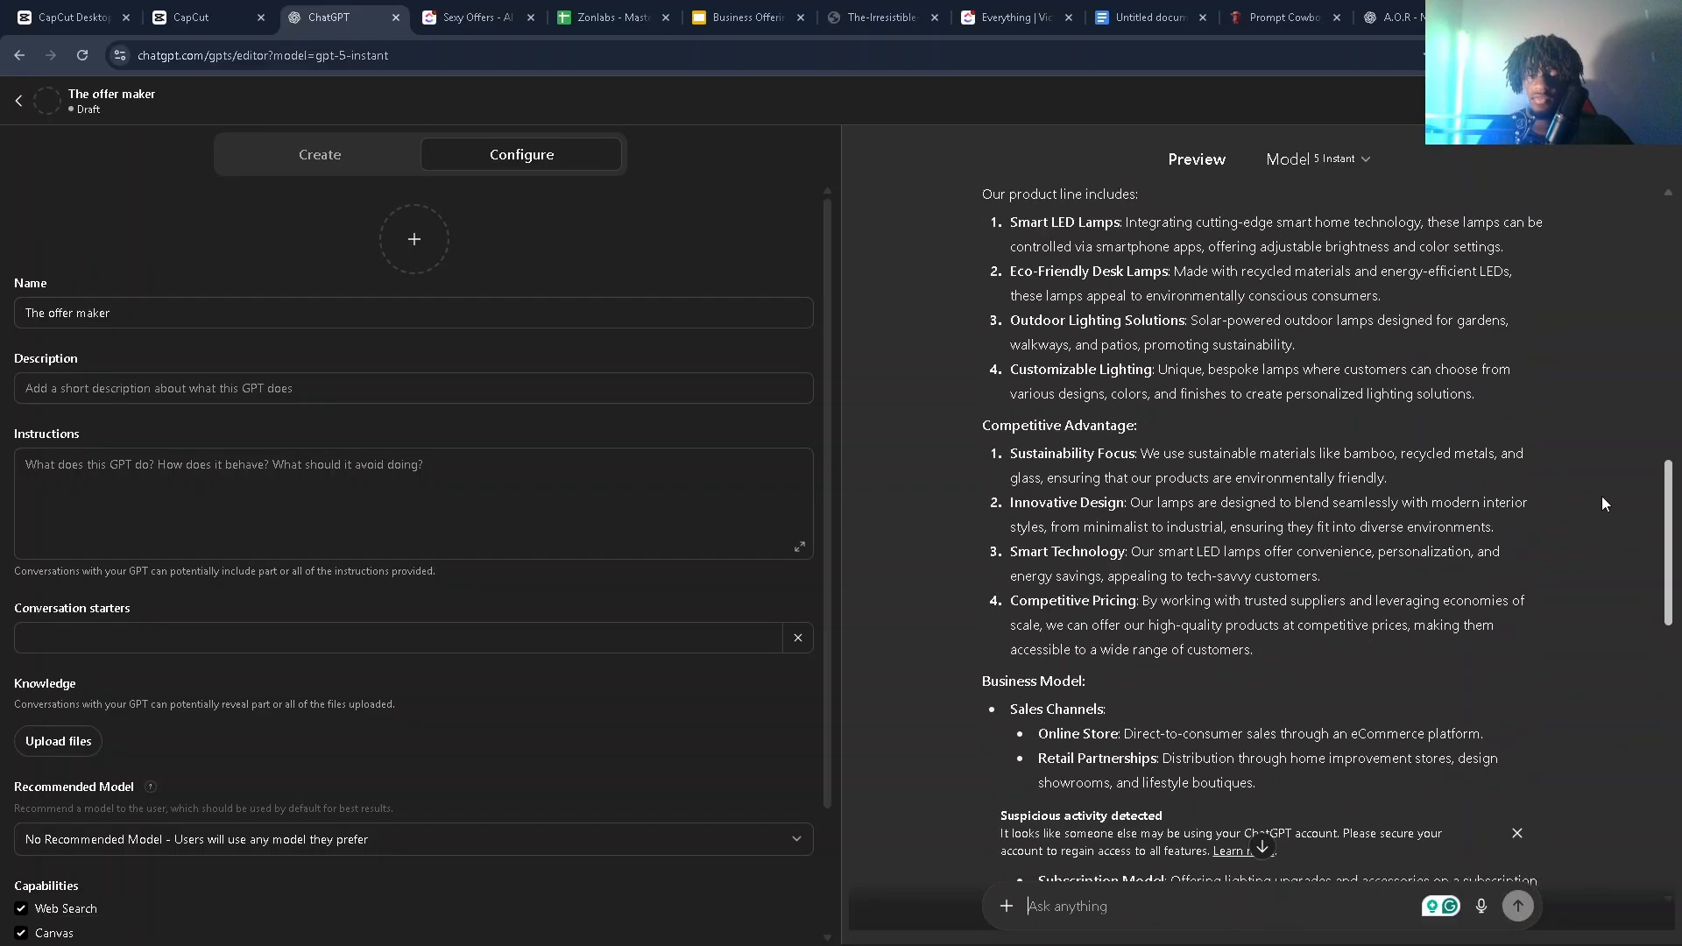
{"action": "scroll", "coordinate": [1623, 399], "scroll_direction": "down", "scroll_amount": 2}
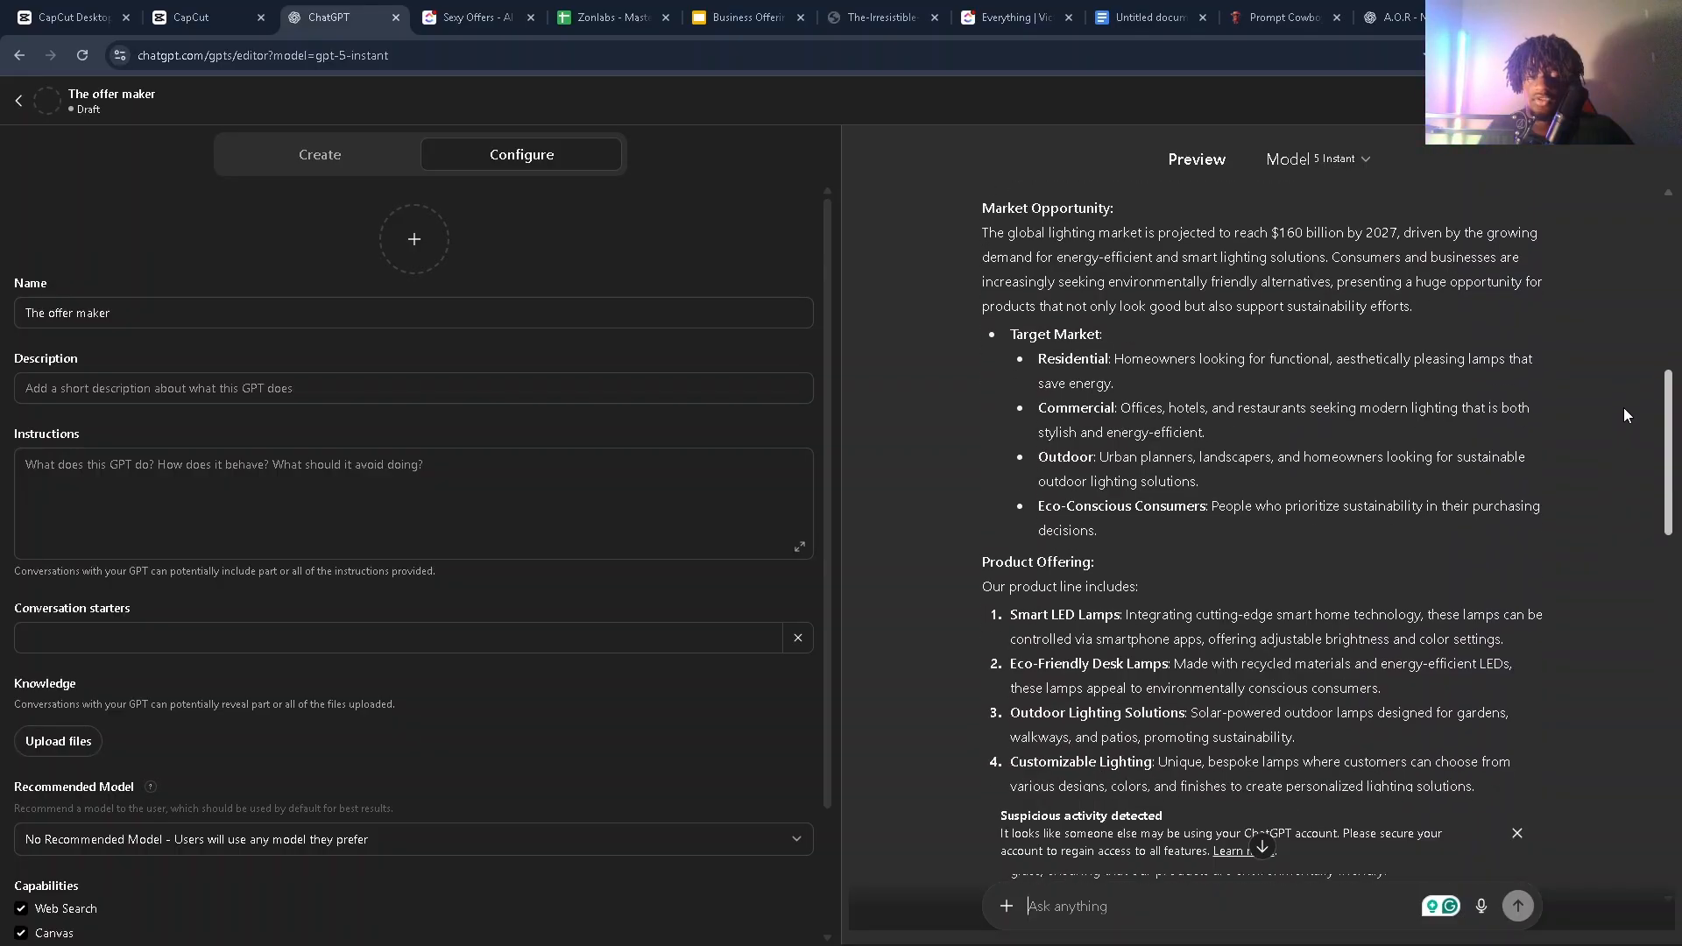
{"action": "scroll", "coordinate": [1167, 504], "scroll_direction": "up", "scroll_amount": 10}
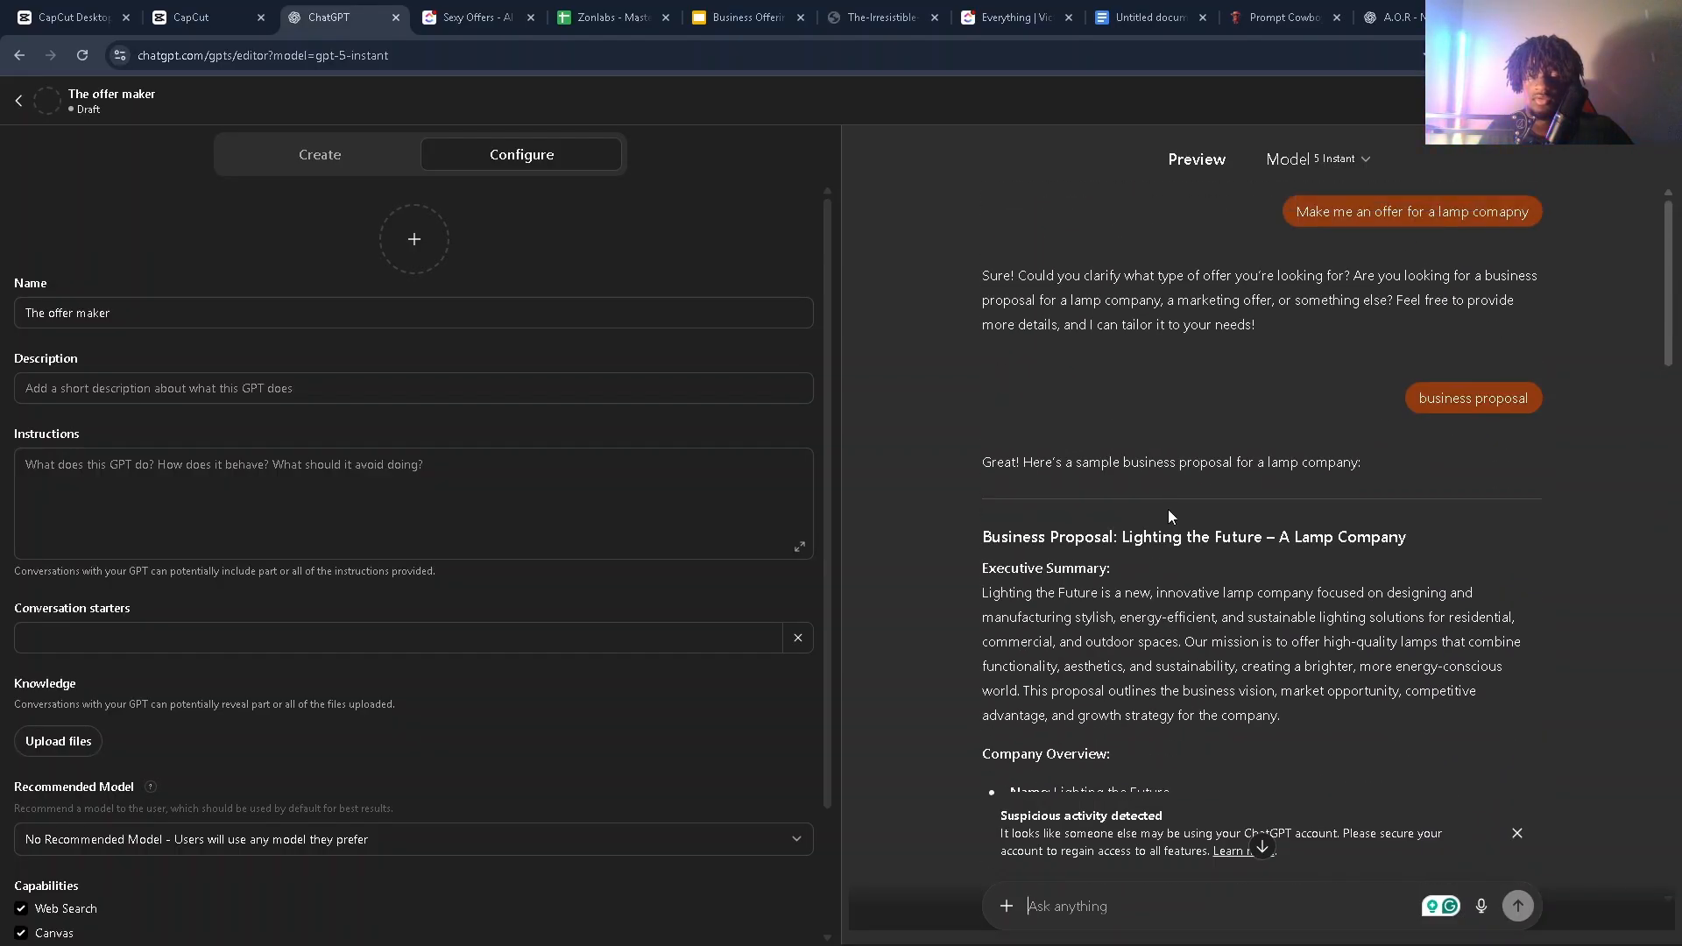
{"action": "scroll", "coordinate": [1169, 508], "scroll_direction": "down", "scroll_amount": 15}
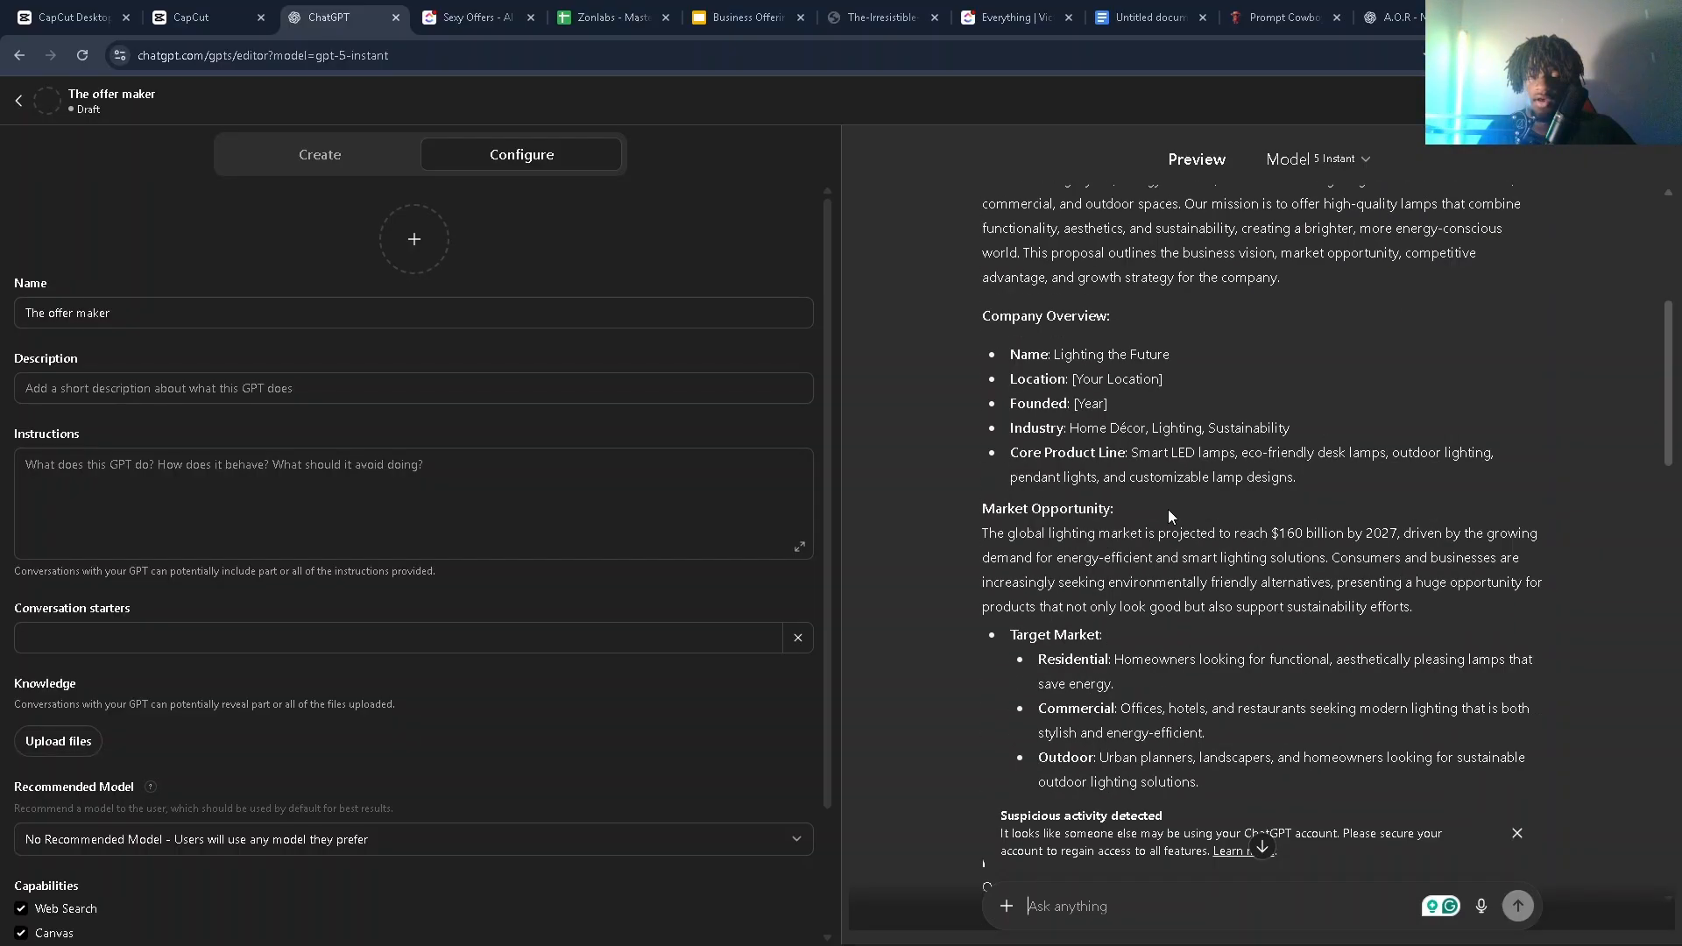
{"action": "scroll", "coordinate": [1168, 508], "scroll_direction": "down", "scroll_amount": 10}
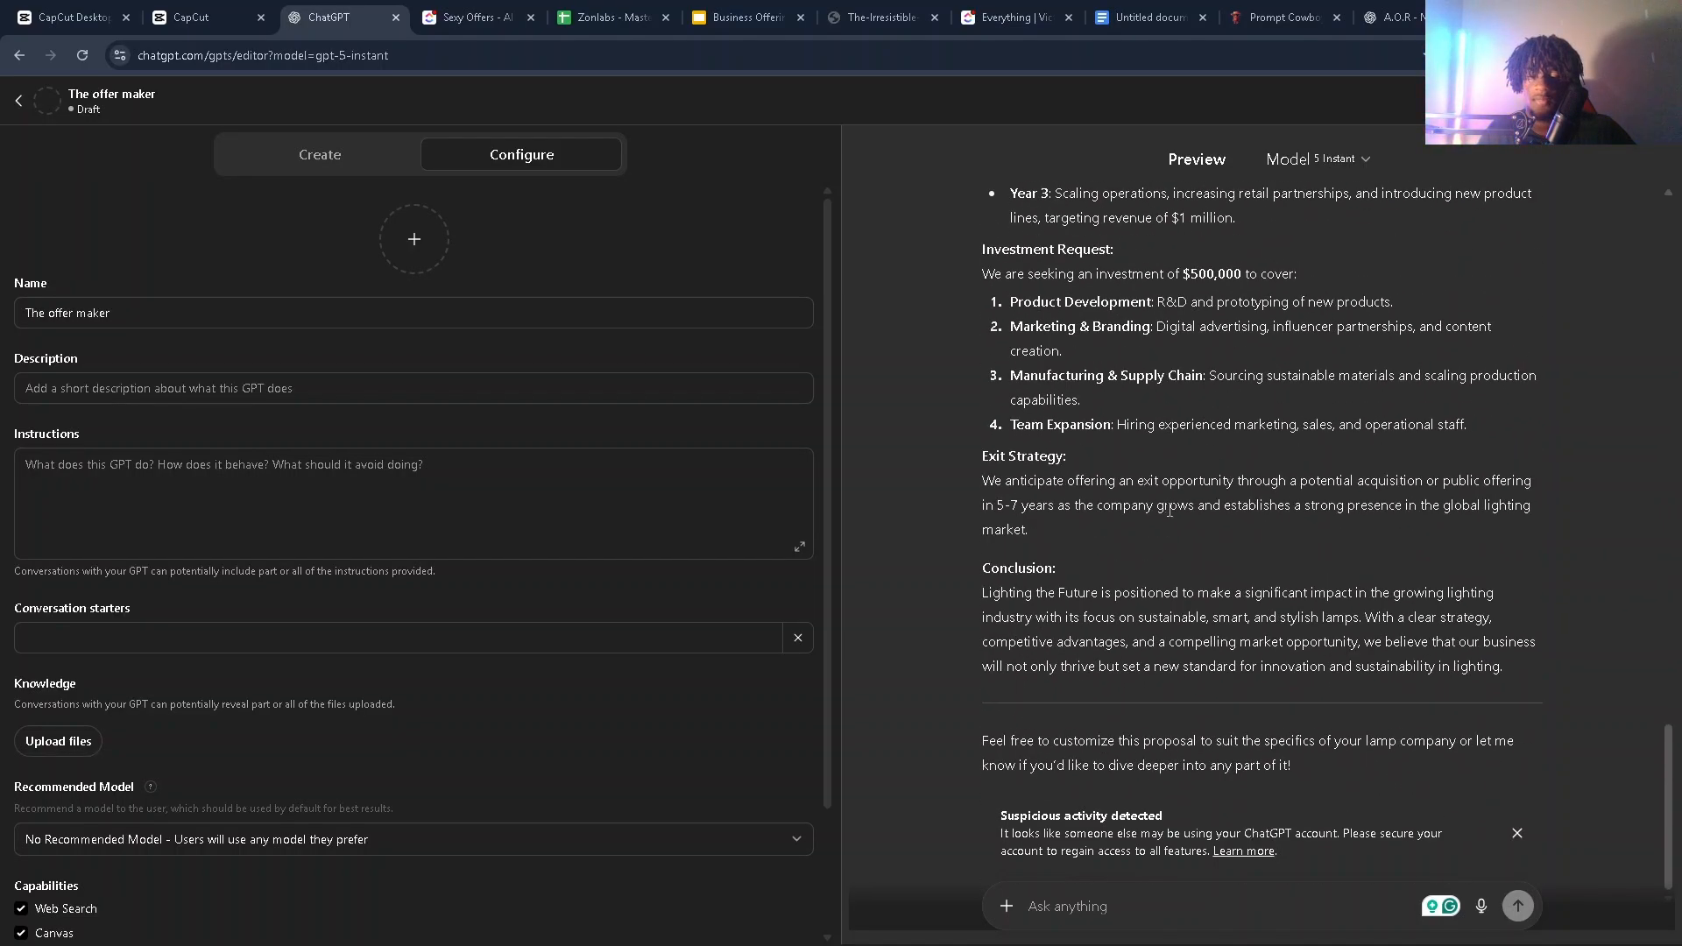
{"action": "scroll", "coordinate": [1168, 511], "scroll_direction": "up", "scroll_amount": 12}
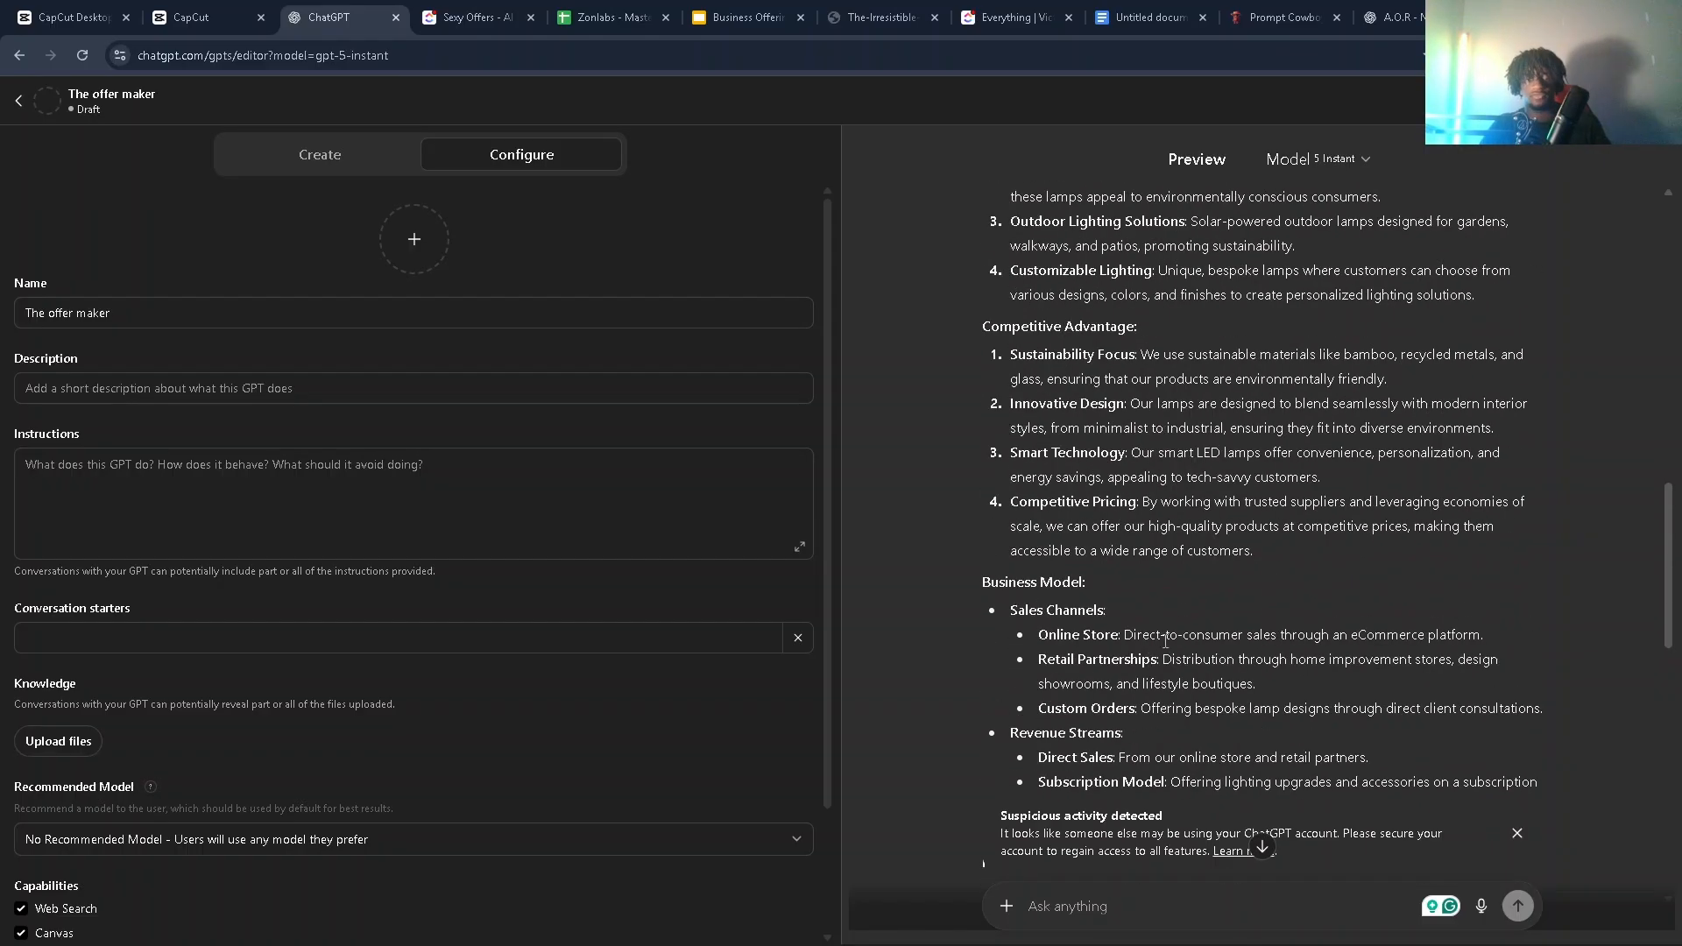
{"action": "scroll", "coordinate": [1165, 640], "scroll_direction": "up", "scroll_amount": 6}
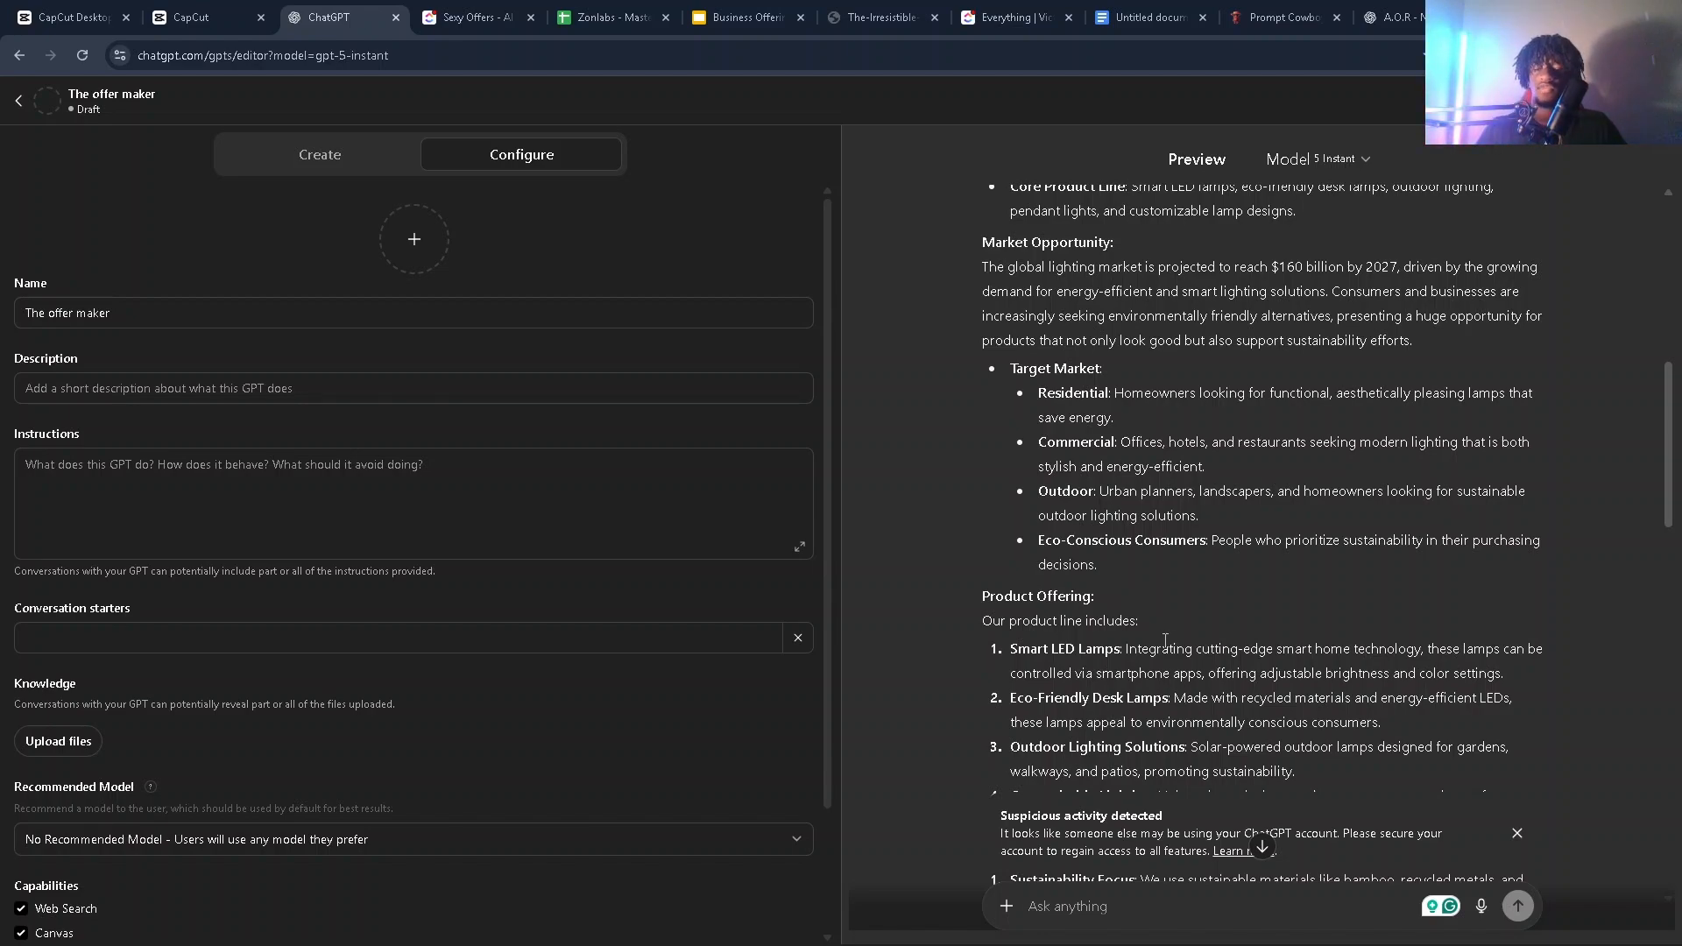
{"action": "scroll", "coordinate": [1236, 622], "scroll_direction": "up", "scroll_amount": 8}
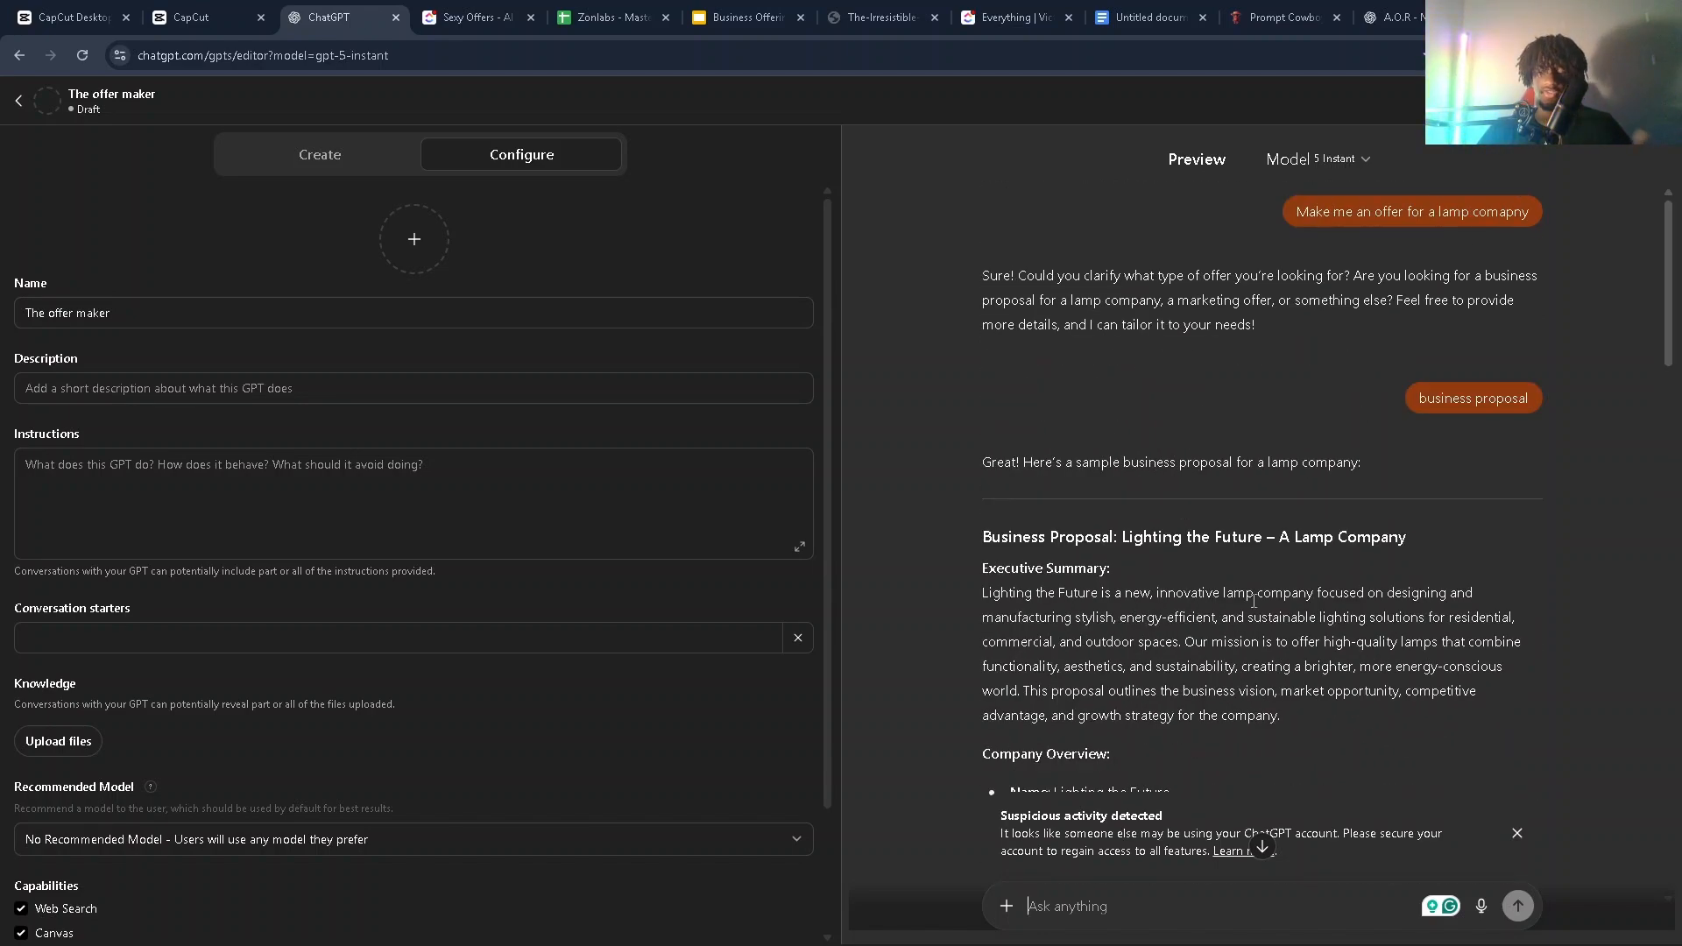
{"action": "scroll", "coordinate": [1253, 601], "scroll_direction": "down", "scroll_amount": 10}
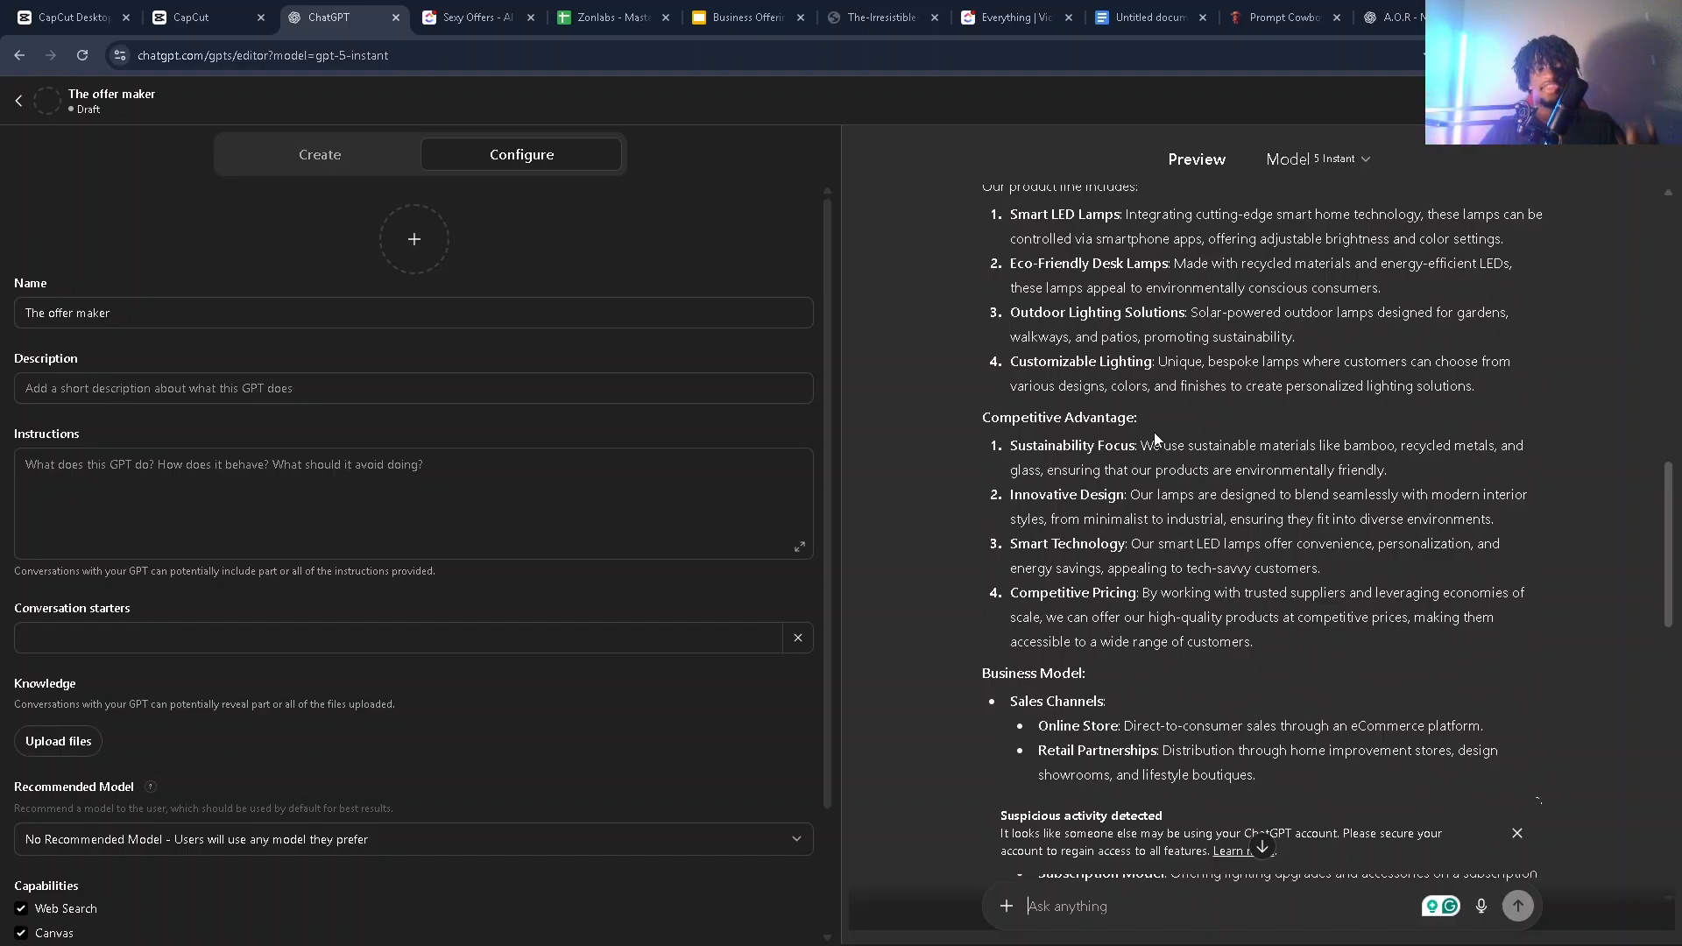
{"action": "scroll", "coordinate": [1155, 438], "scroll_direction": "down", "scroll_amount": 10}
{"action": "scroll", "coordinate": [1329, 510], "scroll_direction": "up", "scroll_amount": 10}
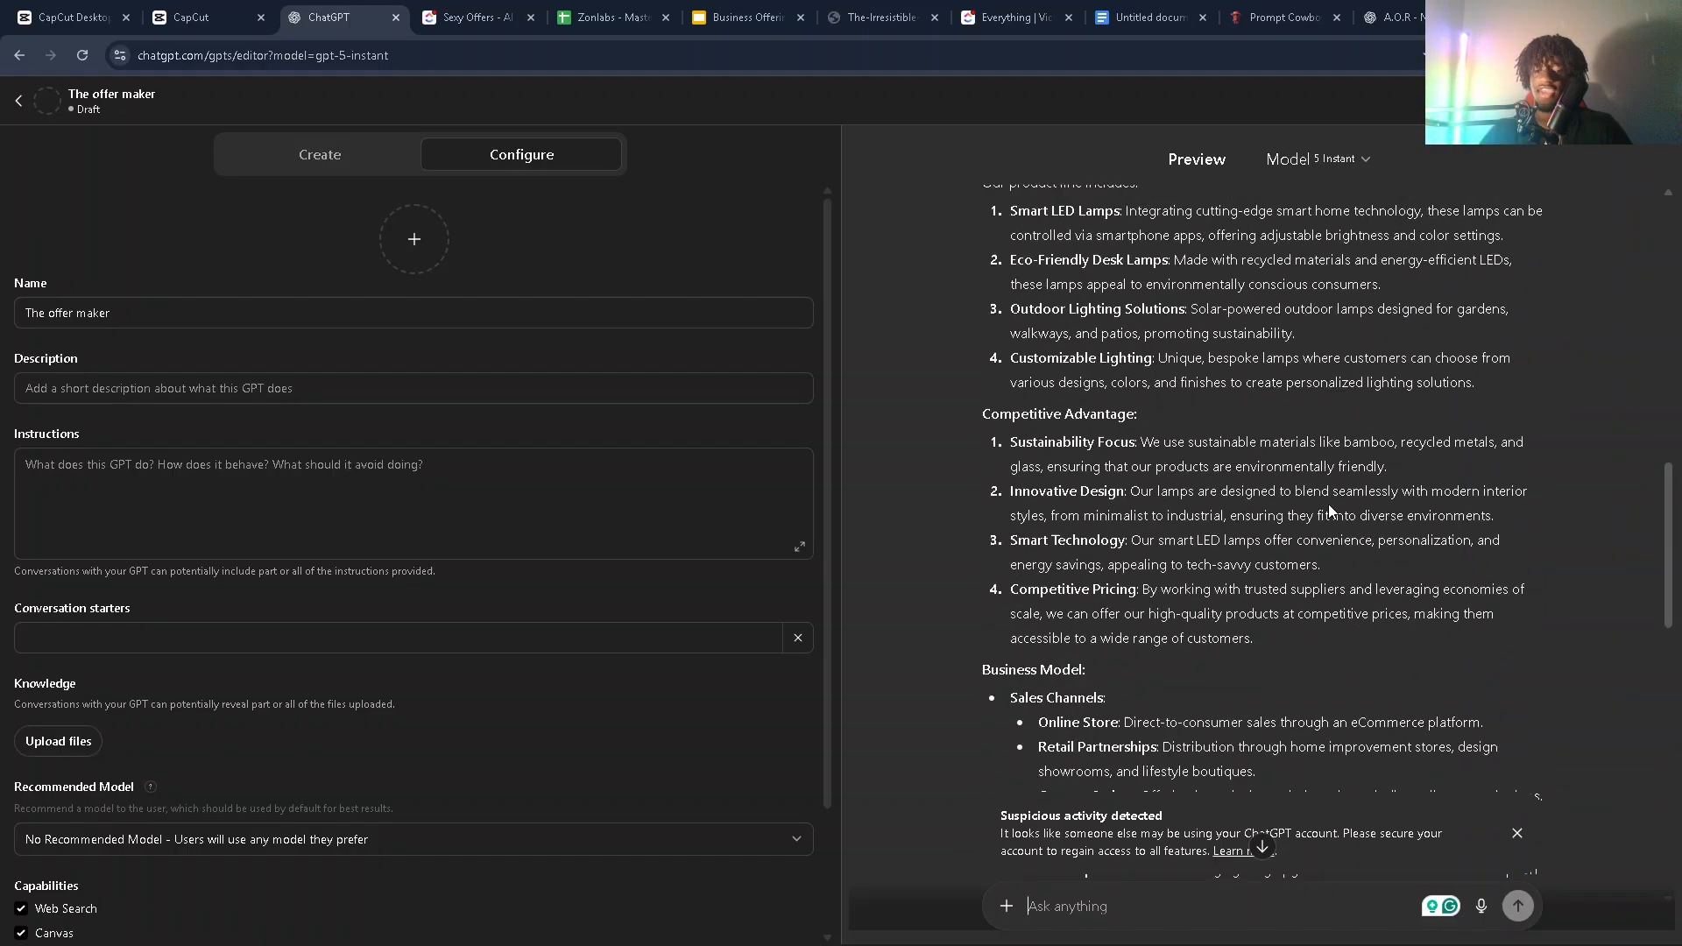
{"action": "scroll", "coordinate": [1329, 510], "scroll_direction": "up", "scroll_amount": 10}
{"action": "scroll", "coordinate": [1349, 512], "scroll_direction": "up", "scroll_amount": 1}
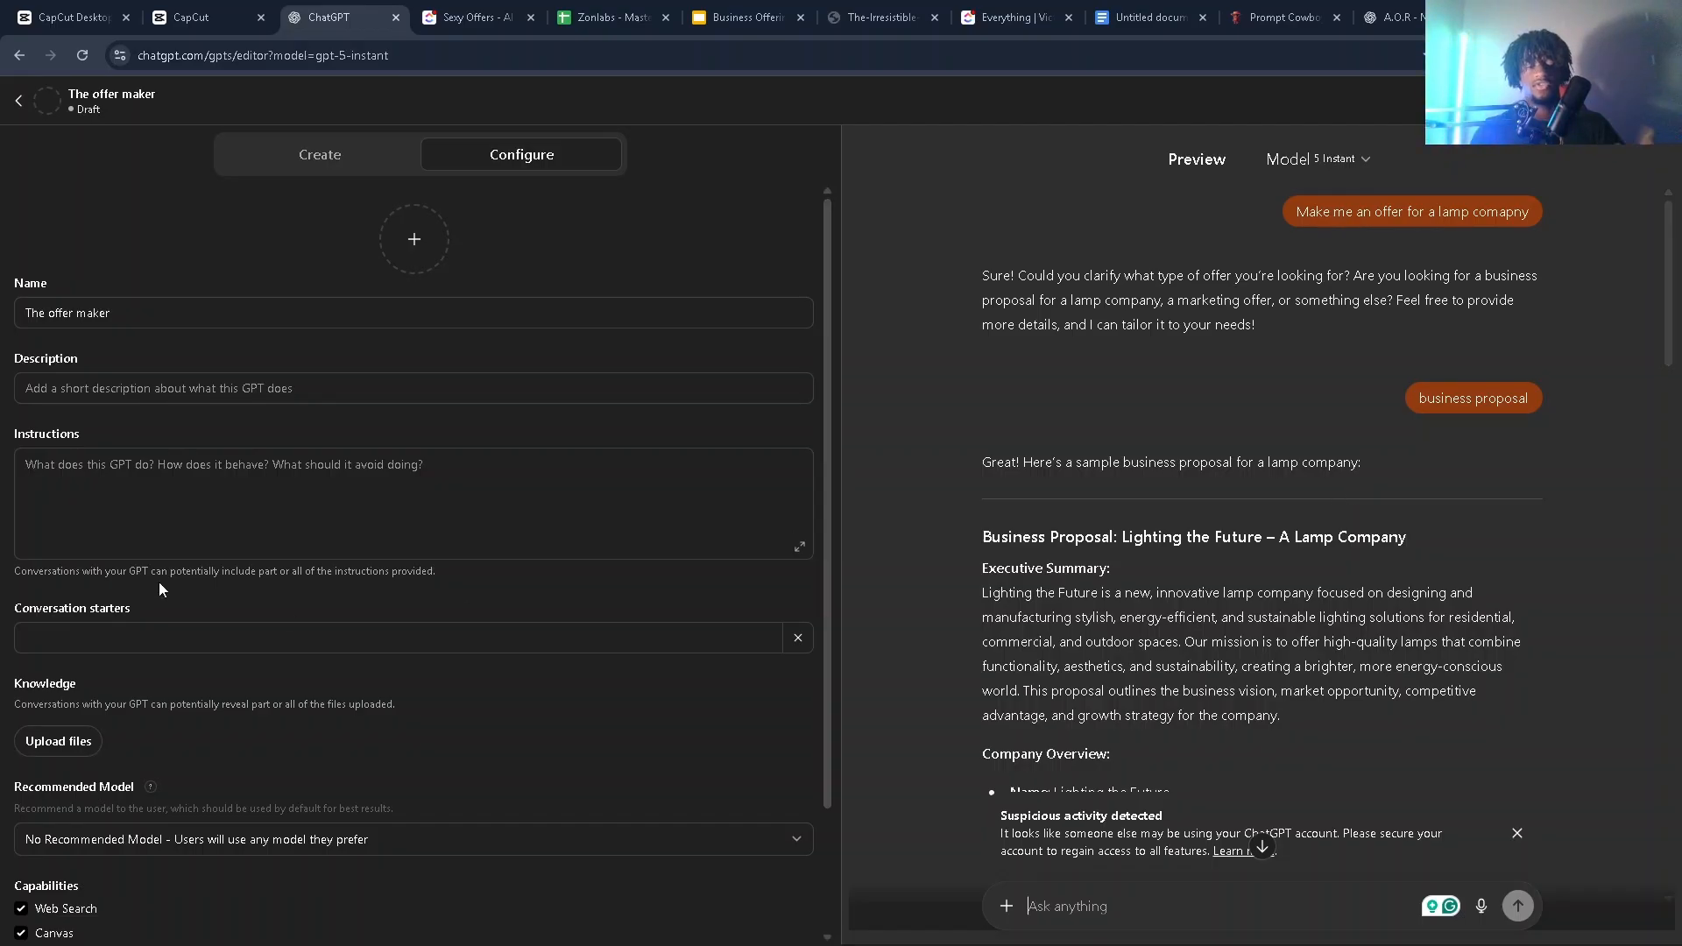
Step: Switch to the Untitled document in Google Docs and skim the pitch-writing prompt from its Objective to the Self-Check section
{"action": "left_click", "coordinate": [272, 478]}
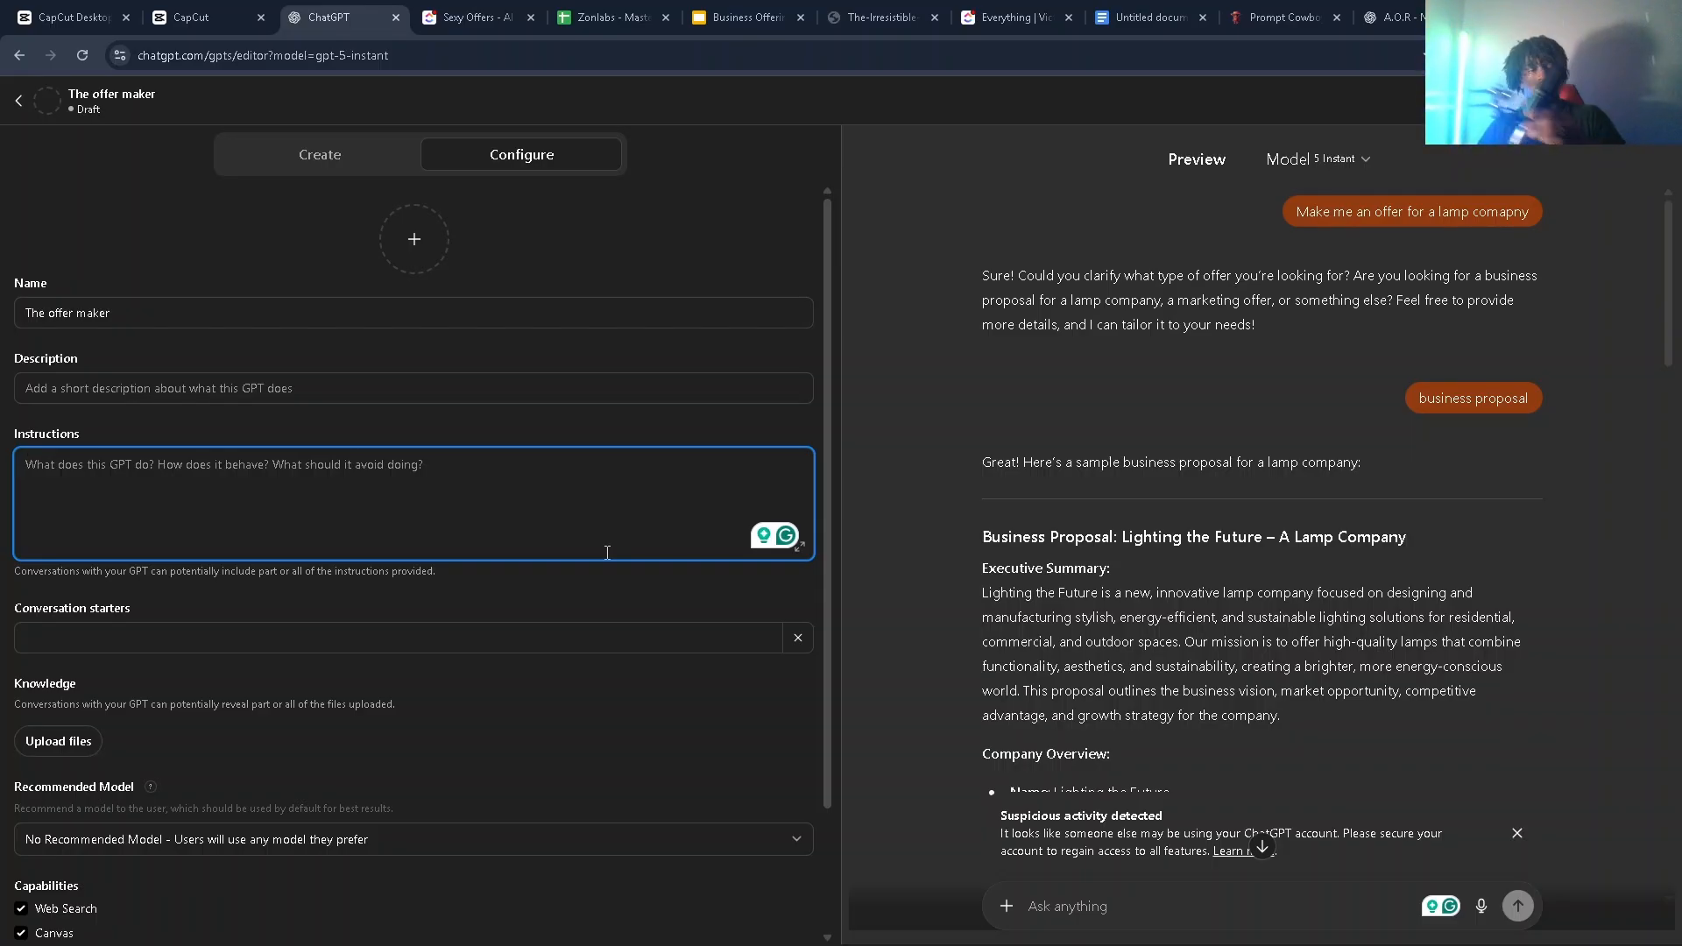
{"action": "left_click", "coordinate": [1148, 16]}
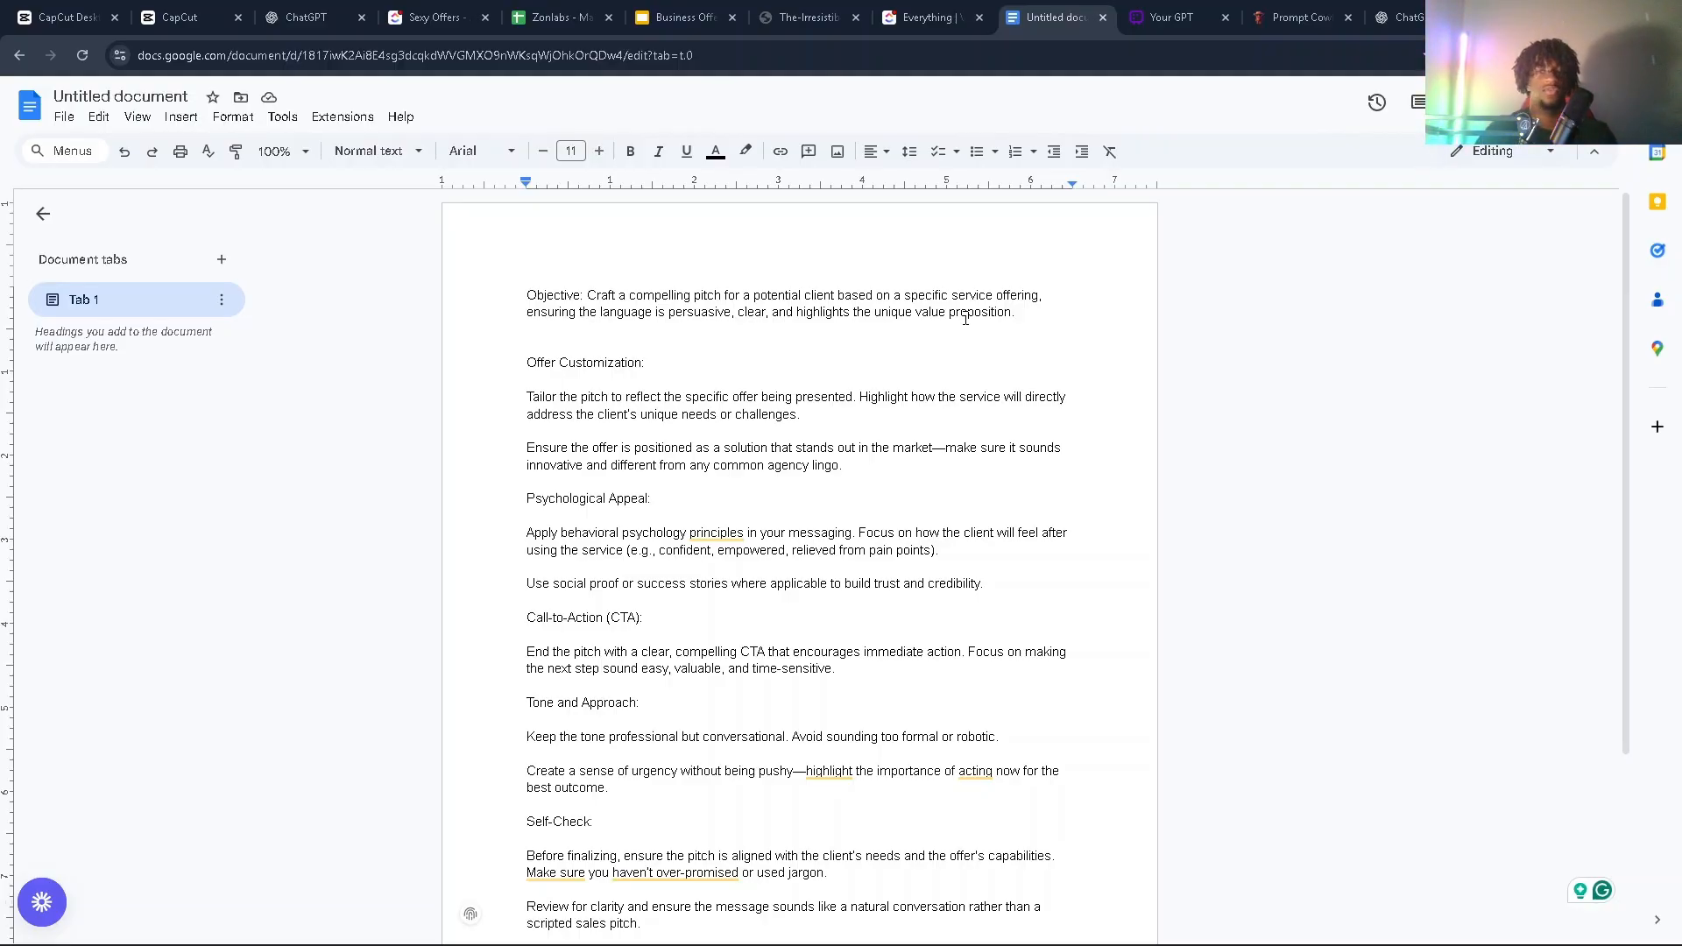
{"action": "scroll", "coordinate": [876, 434], "scroll_direction": "down", "scroll_amount": 3}
{"action": "scroll", "coordinate": [876, 435], "scroll_direction": "up", "scroll_amount": 2}
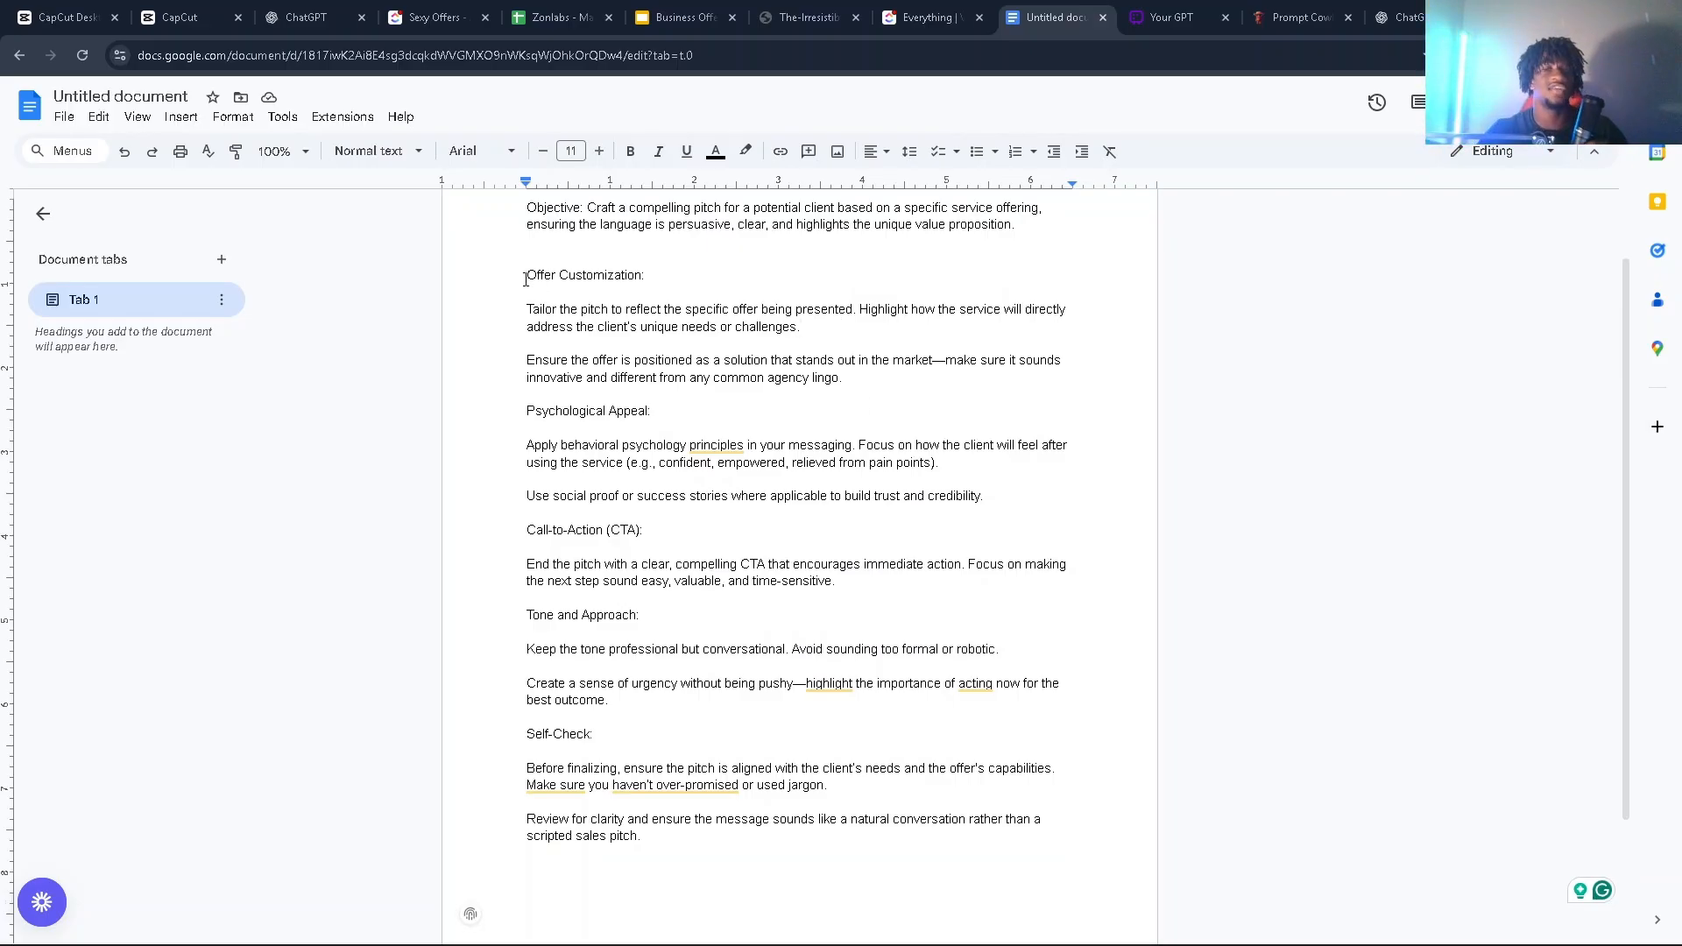
Step: Review the prompt by selecting its Objective, Offer Customization, Psychological Appeal and Call-to-Action sections in turn, down to the end of Self-Check
{"action": "left_click_drag", "start_coordinate": [527, 207], "coordinate": [759, 266]}
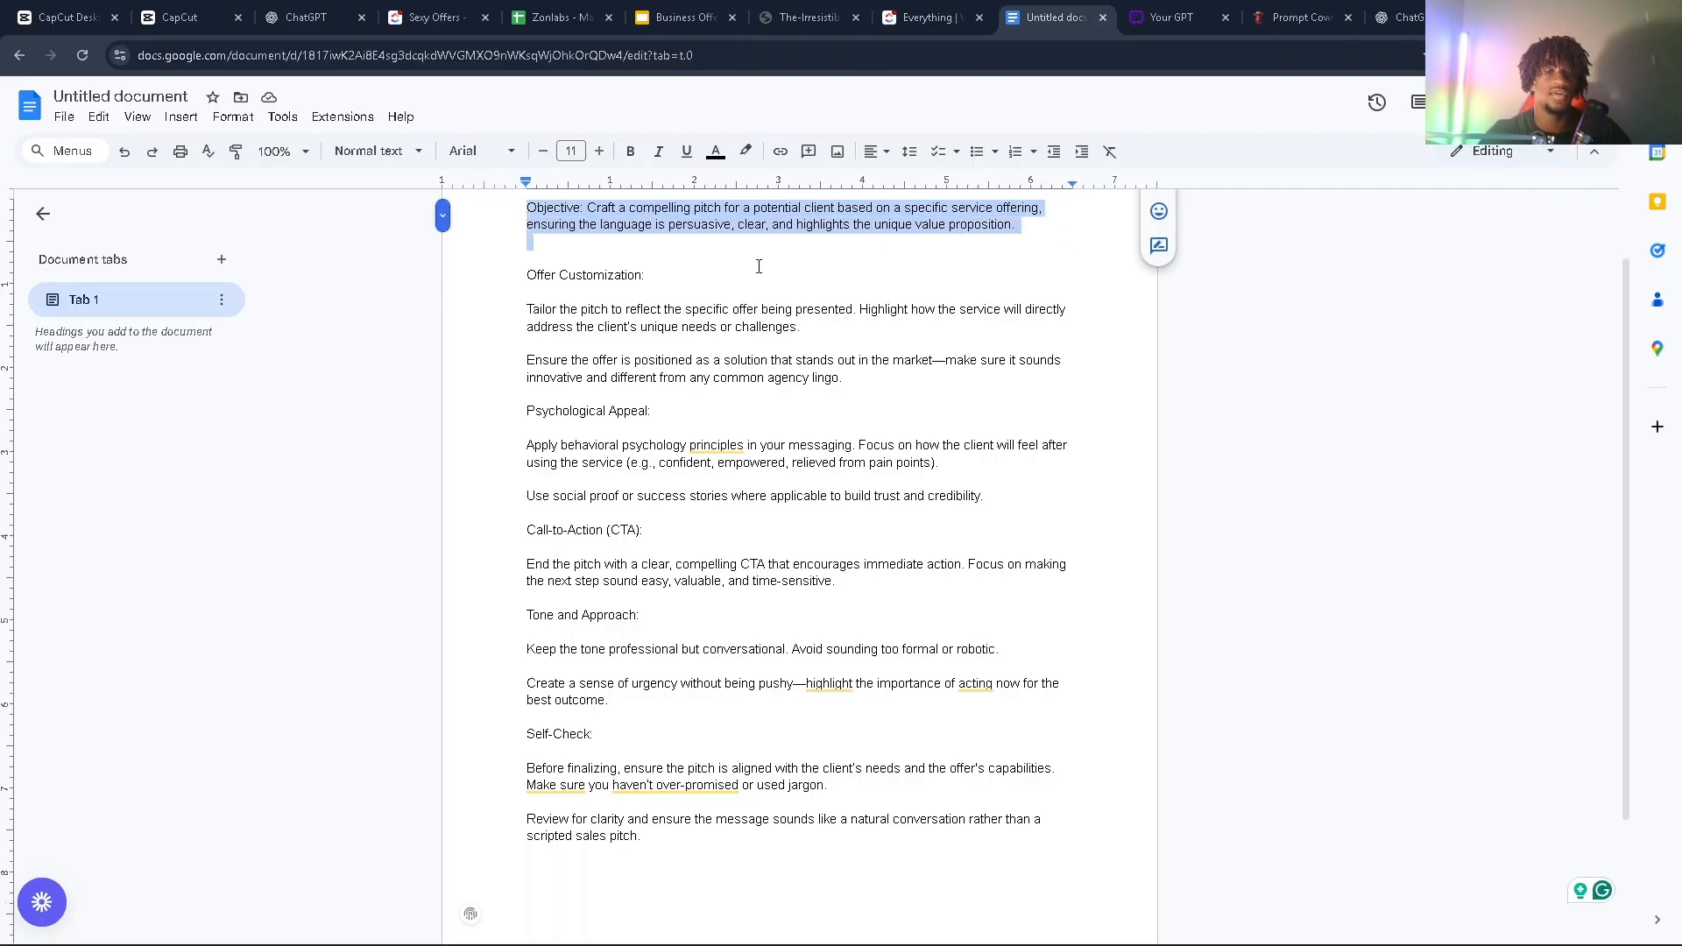
{"action": "left_click_drag", "start_coordinate": [519, 274], "coordinate": [834, 395]}
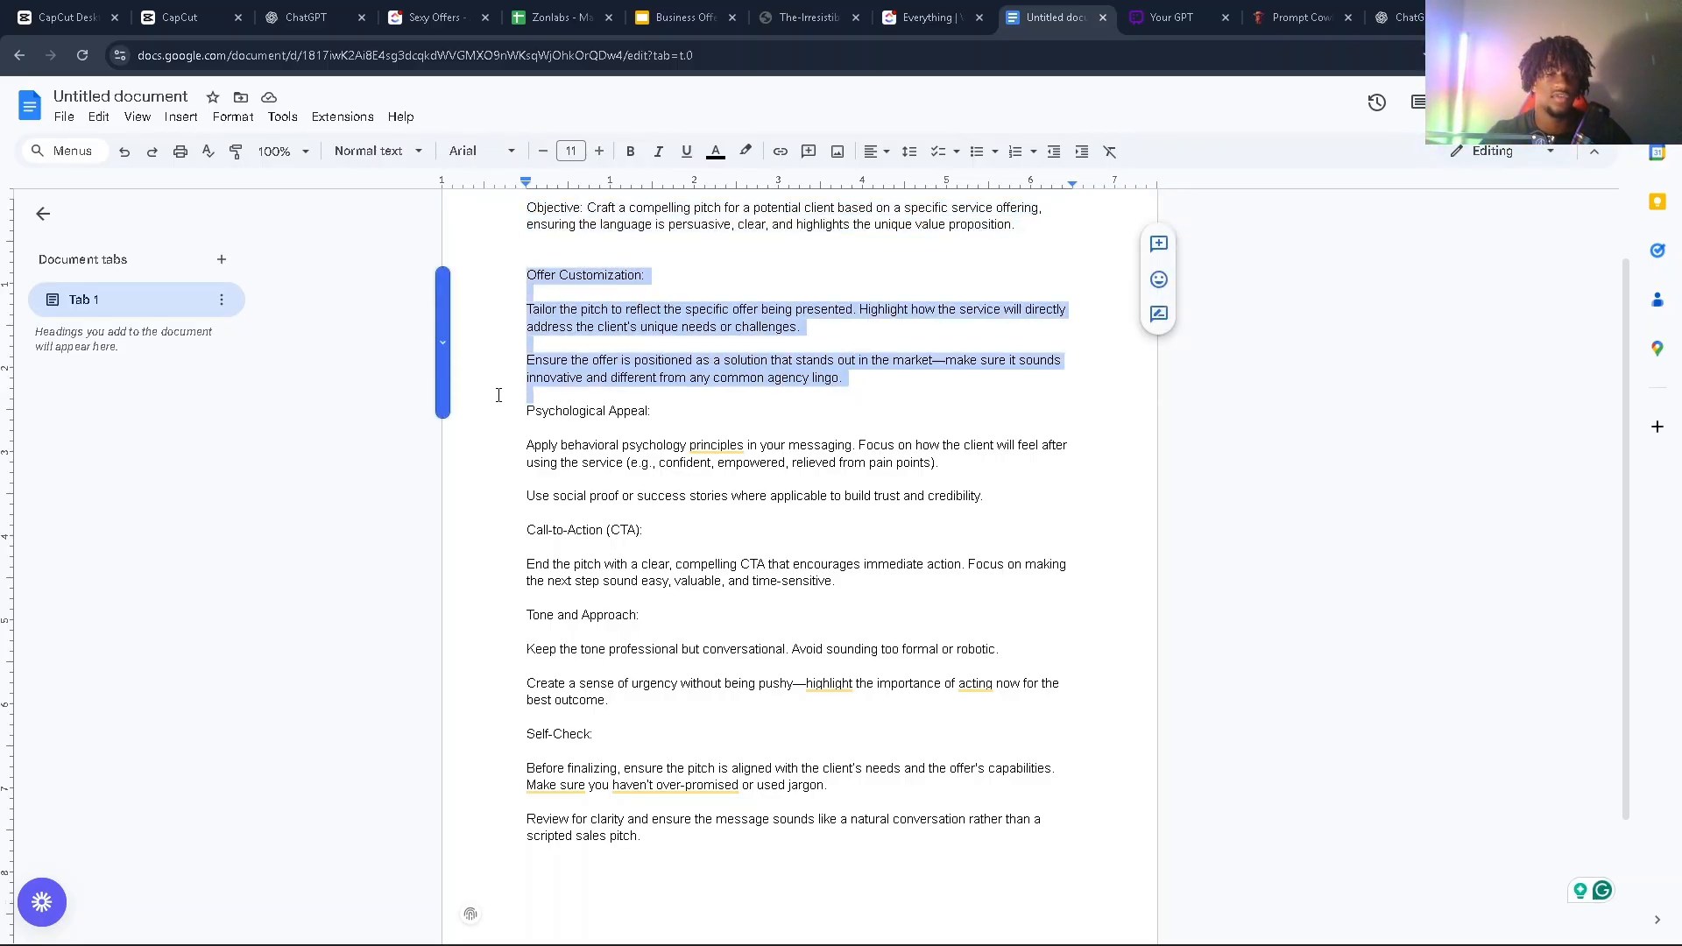
{"action": "left_click_drag", "start_coordinate": [530, 393], "coordinate": [634, 486]}
{"action": "key", "text": "ctrl+z"}
{"action": "left_click_drag", "start_coordinate": [523, 531], "coordinate": [582, 609]}
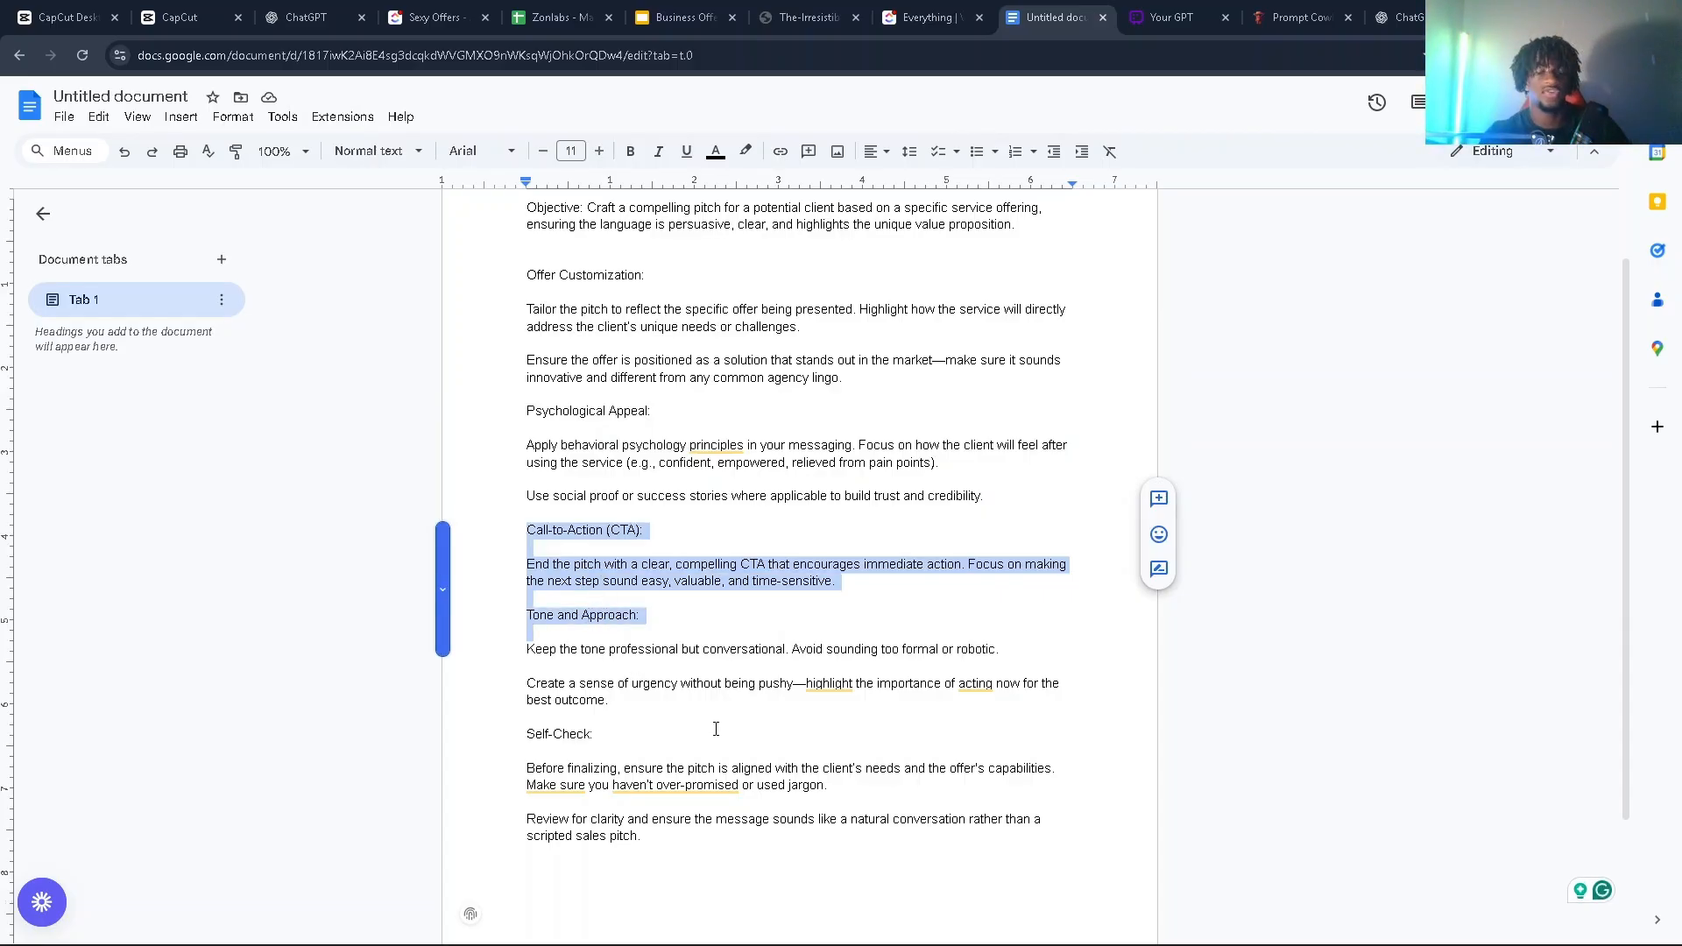
{"action": "left_click_drag", "start_coordinate": [641, 837], "coordinate": [527, 561]}
{"action": "left_click", "coordinate": [649, 684]}
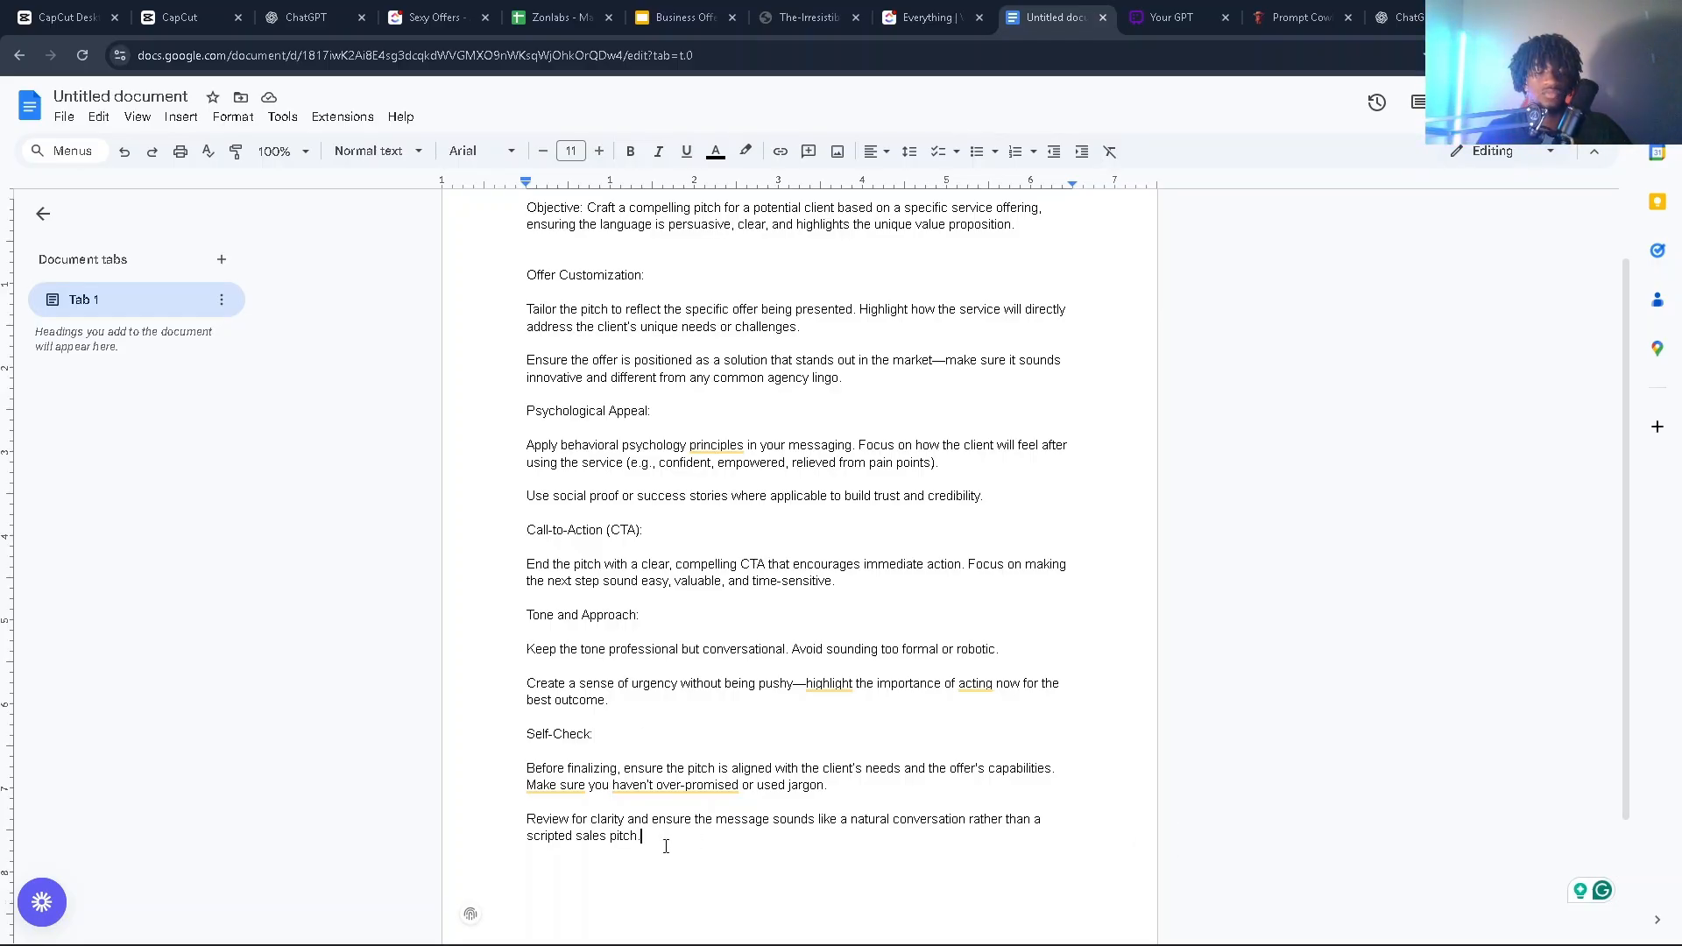
{"action": "left_click_drag", "start_coordinate": [666, 846], "coordinate": [513, 255]}
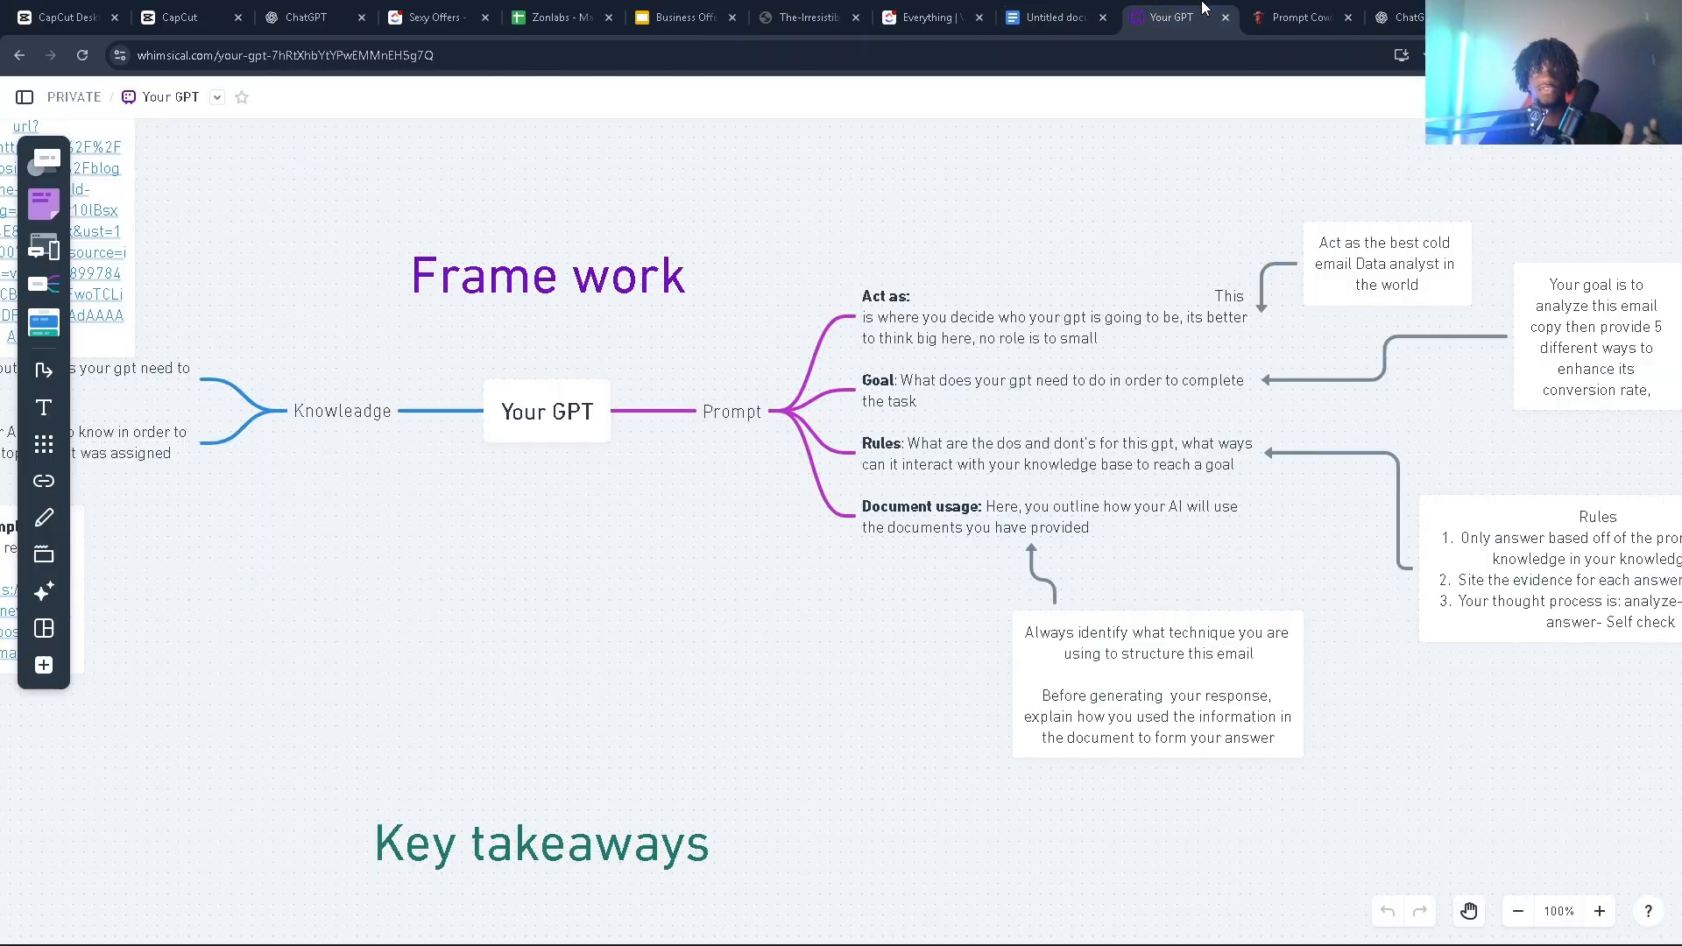
{"action": "left_click", "coordinate": [1171, 16]}
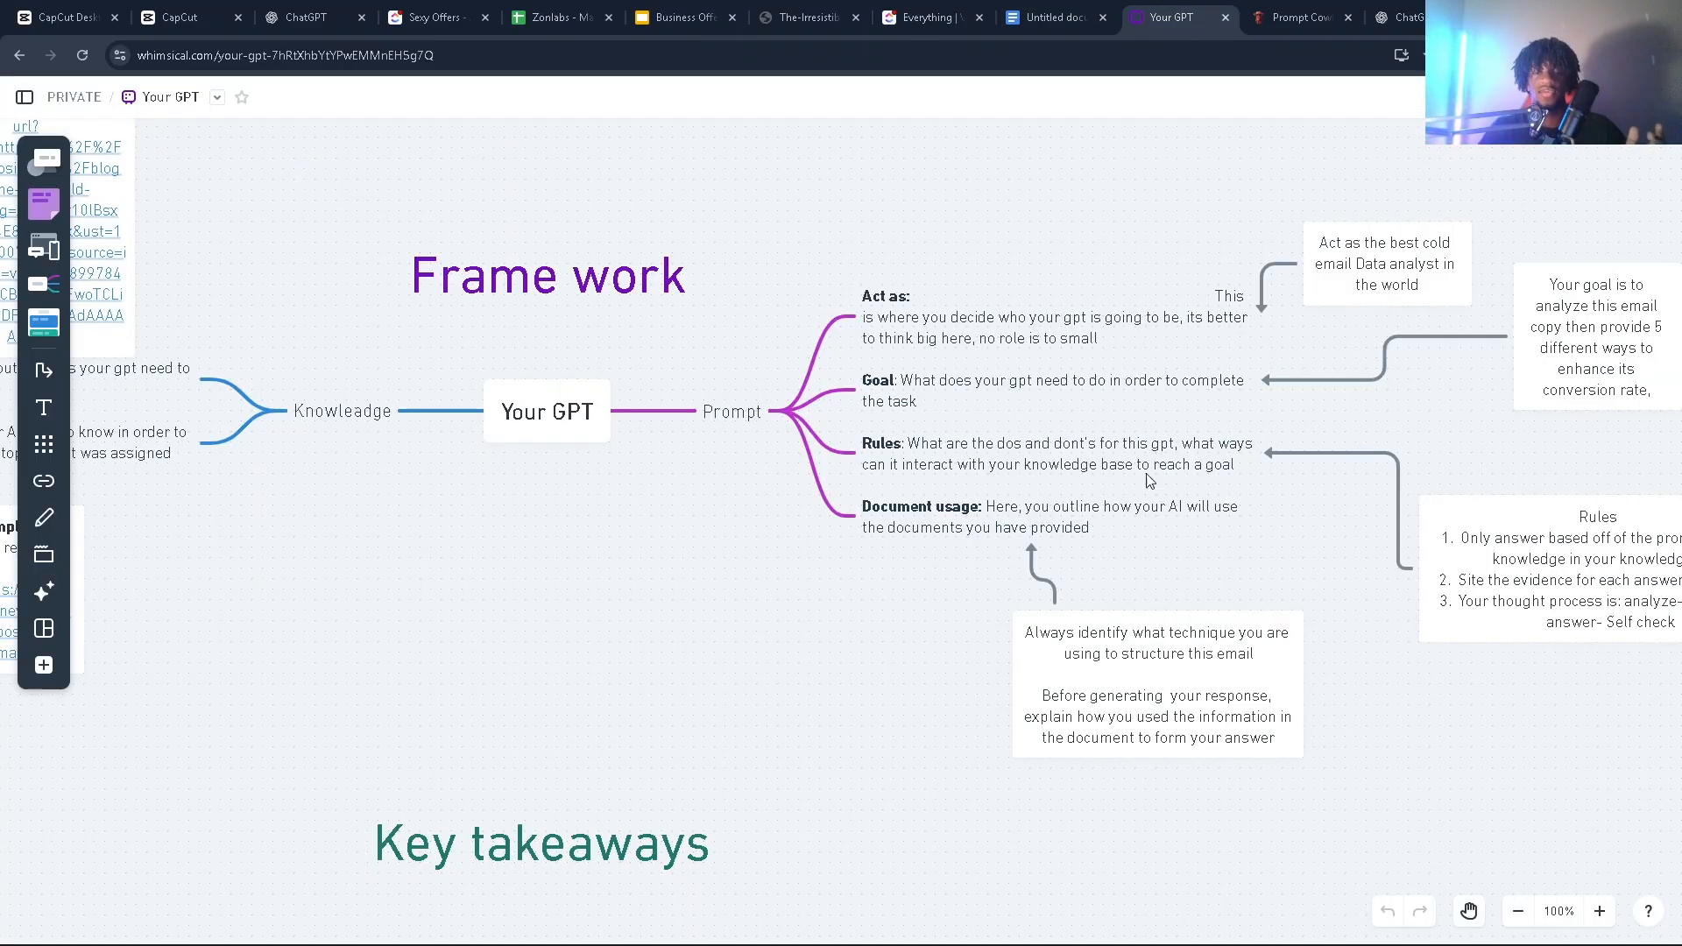
{"action": "left_click", "coordinate": [1053, 17]}
{"action": "key", "text": "ctrl+d"}
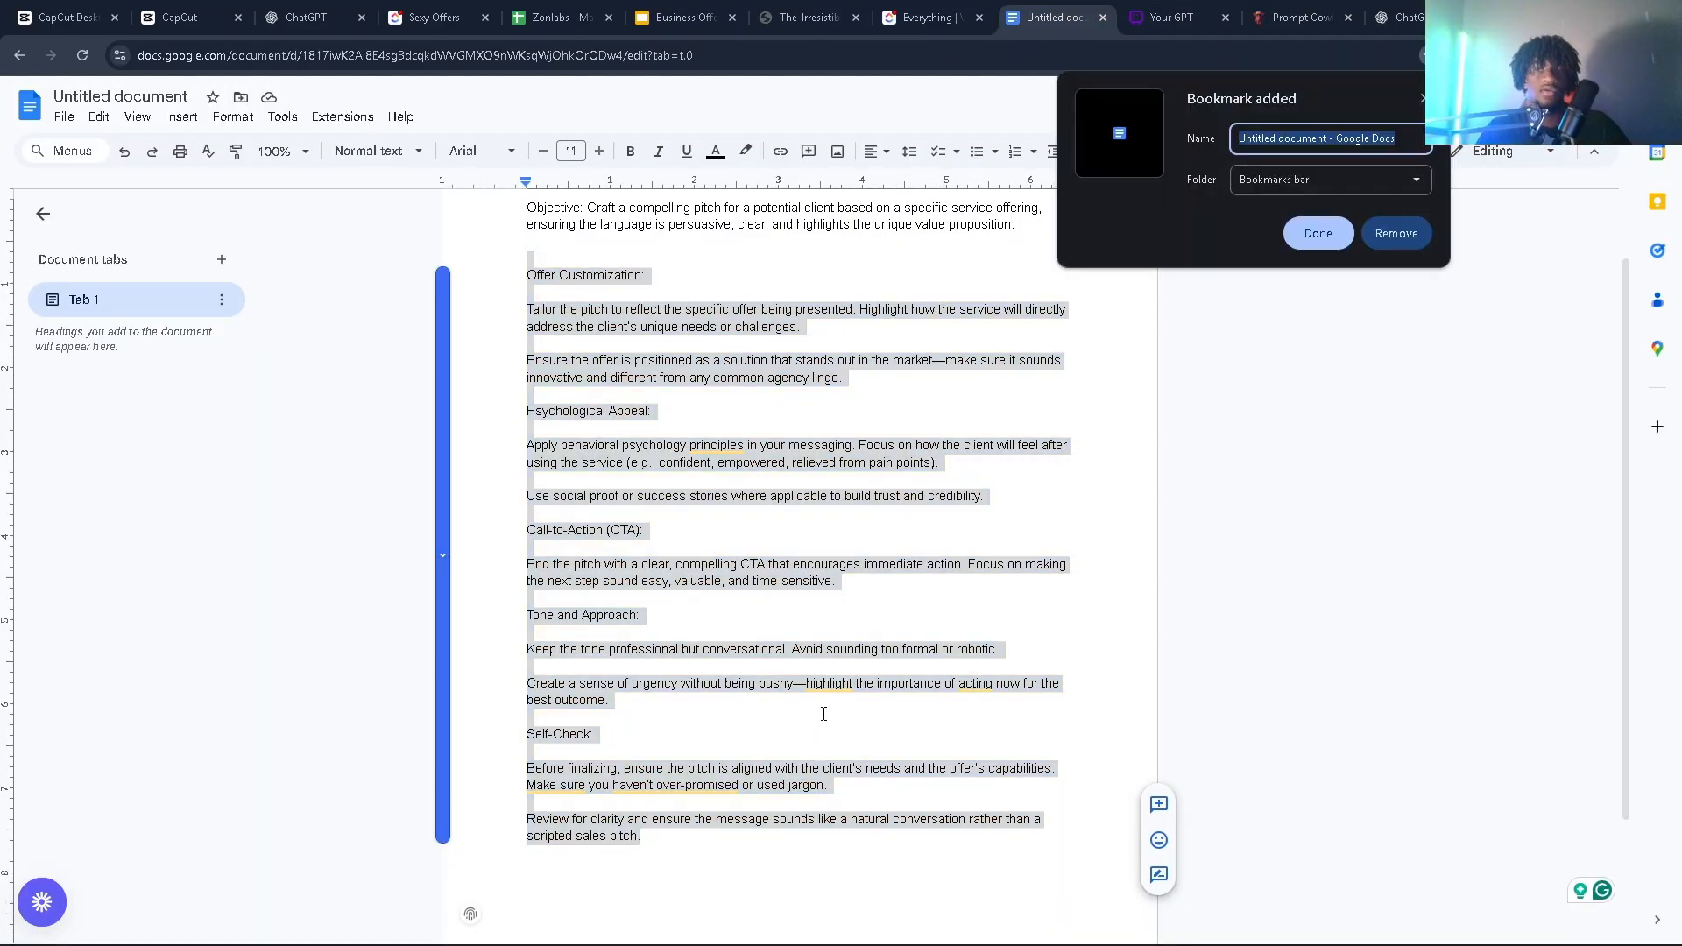
{"action": "left_click", "coordinate": [903, 661]}
Step: Replace The offer maker's instructions in ChatGPT with the document's prompt text from Offer Customization through Self-Check
{"action": "left_click_drag", "start_coordinate": [756, 873], "coordinate": [526, 278]}
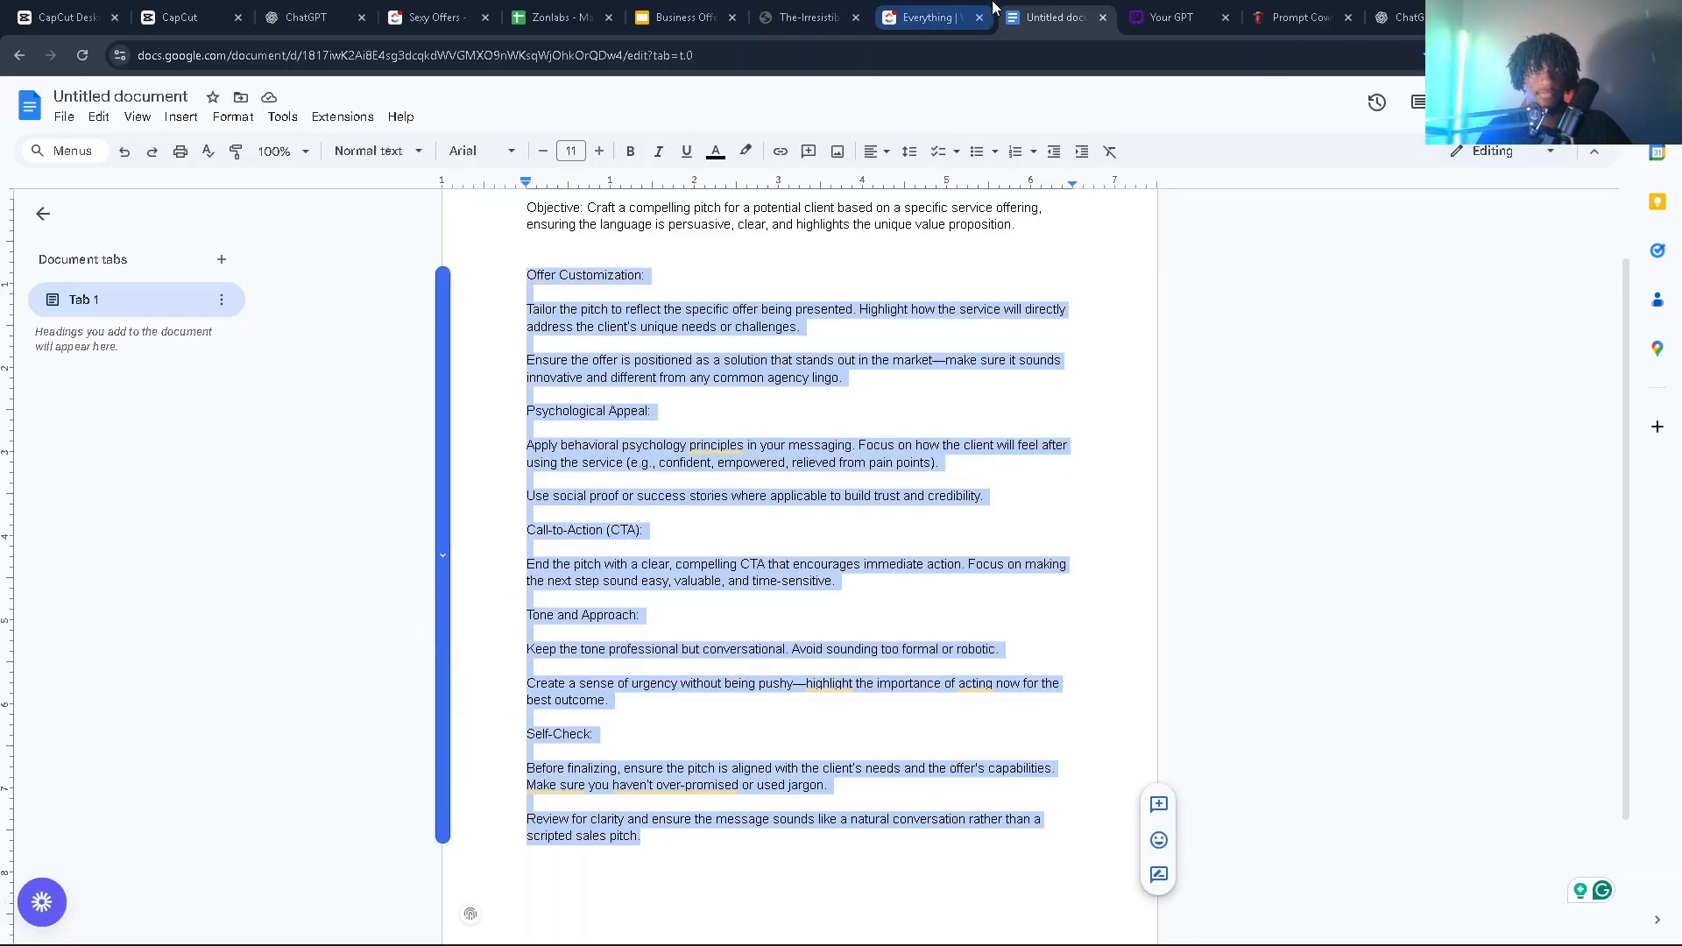
{"action": "left_click", "coordinate": [1384, 17]}
{"action": "left_click", "coordinate": [307, 8]}
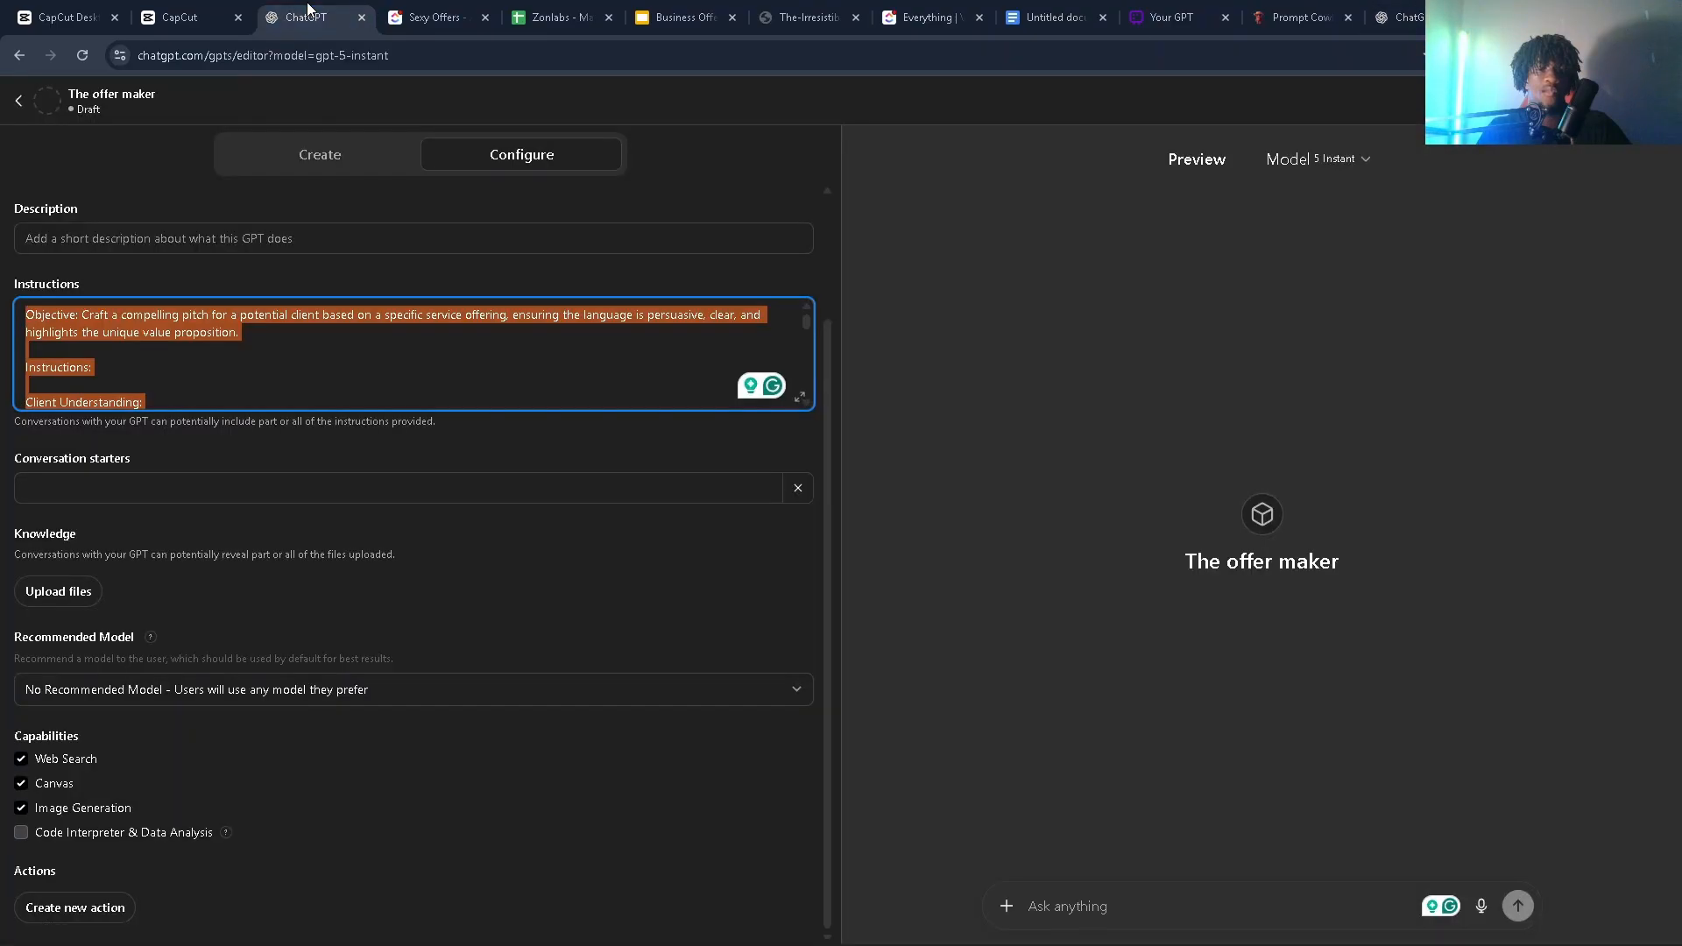
{"action": "left_click", "coordinate": [315, 395]}
{"action": "scroll", "coordinate": [314, 394], "scroll_direction": "up", "scroll_amount": 5}
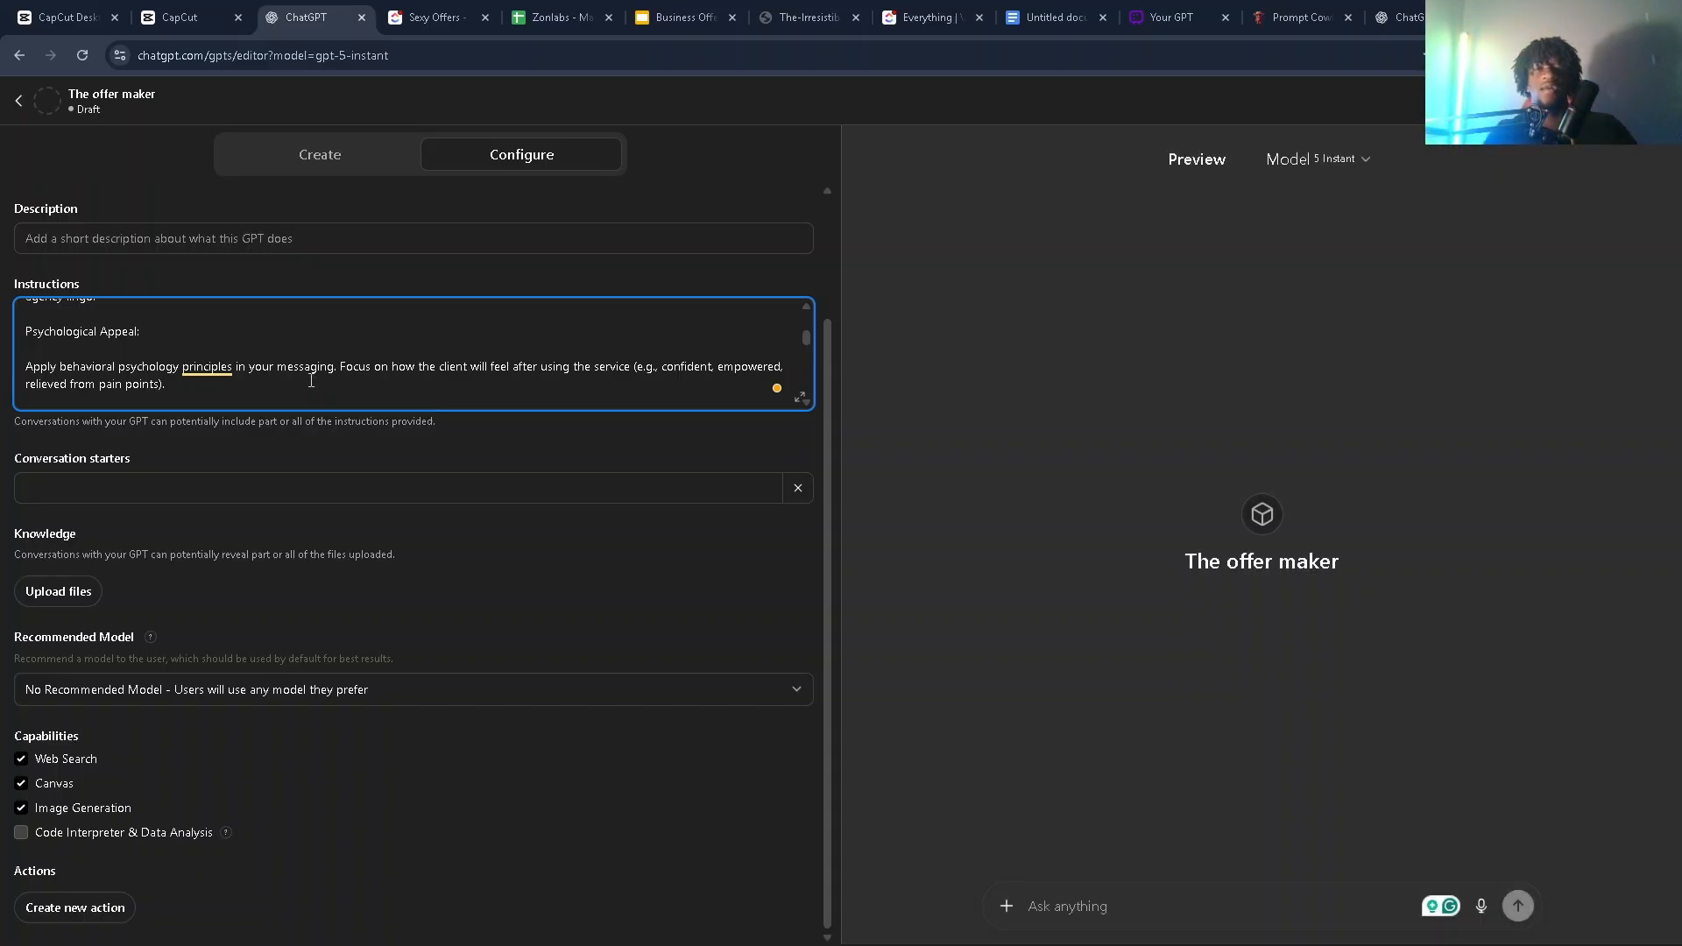
Step: Test the GPT in the preview with the message "mkae me a offer for a lamp business"
{"action": "left_click", "coordinate": [1119, 898]}
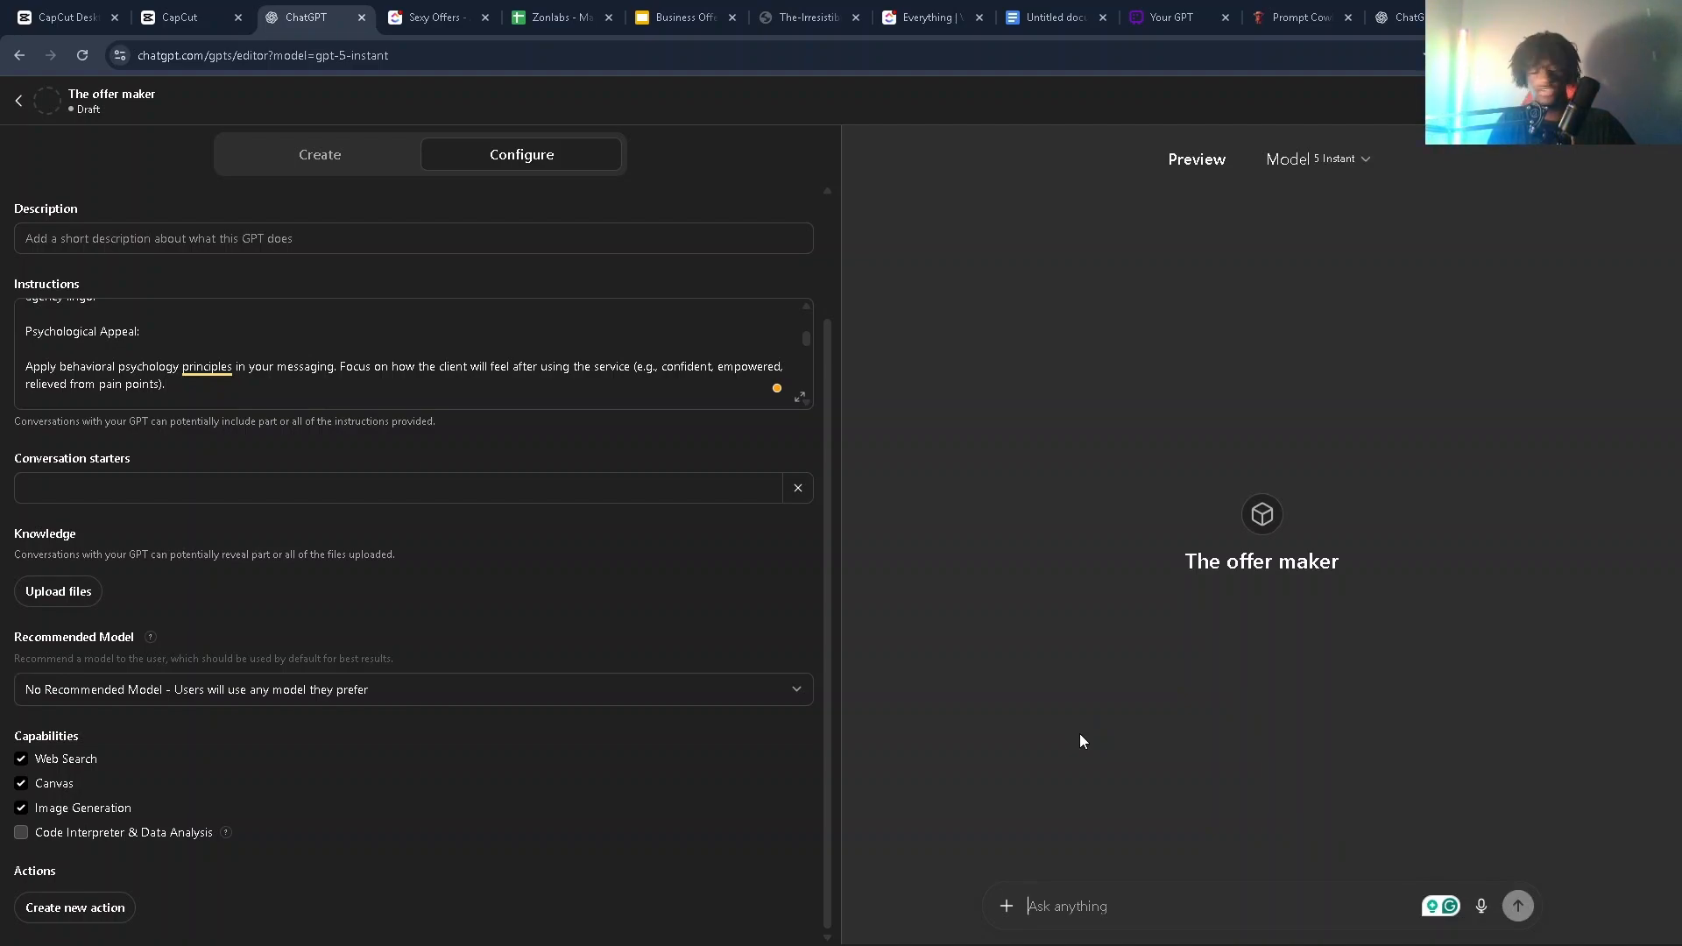
{"action": "type", "text": "mkae me a "}
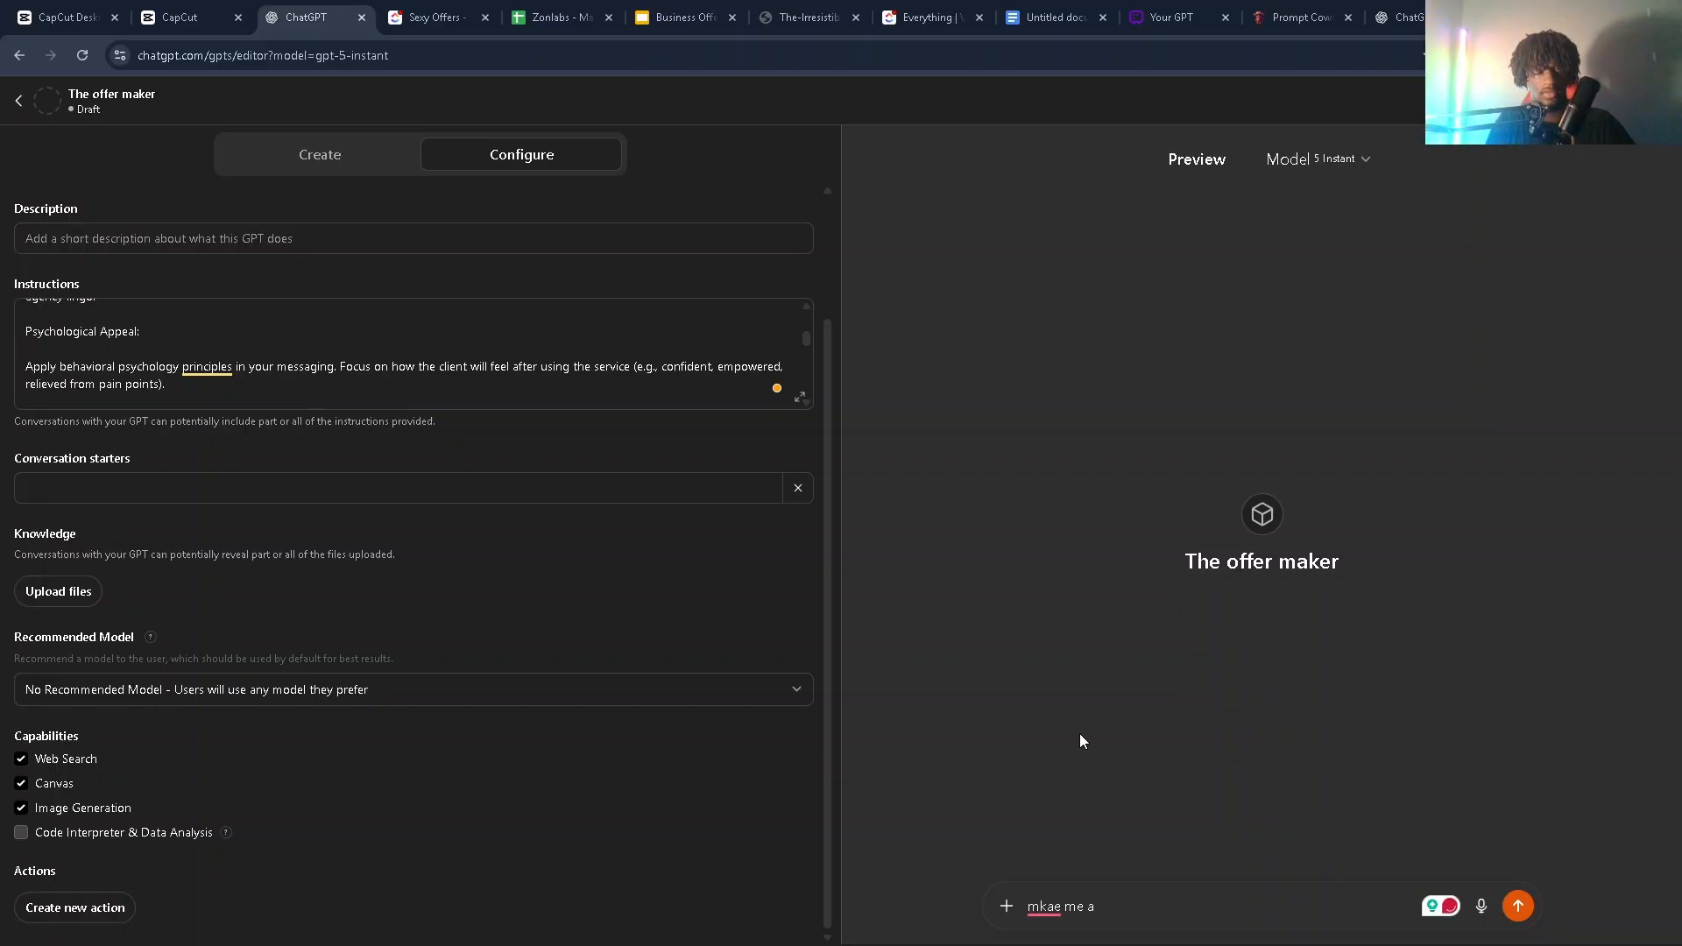
{"action": "type", "text": "offe"}
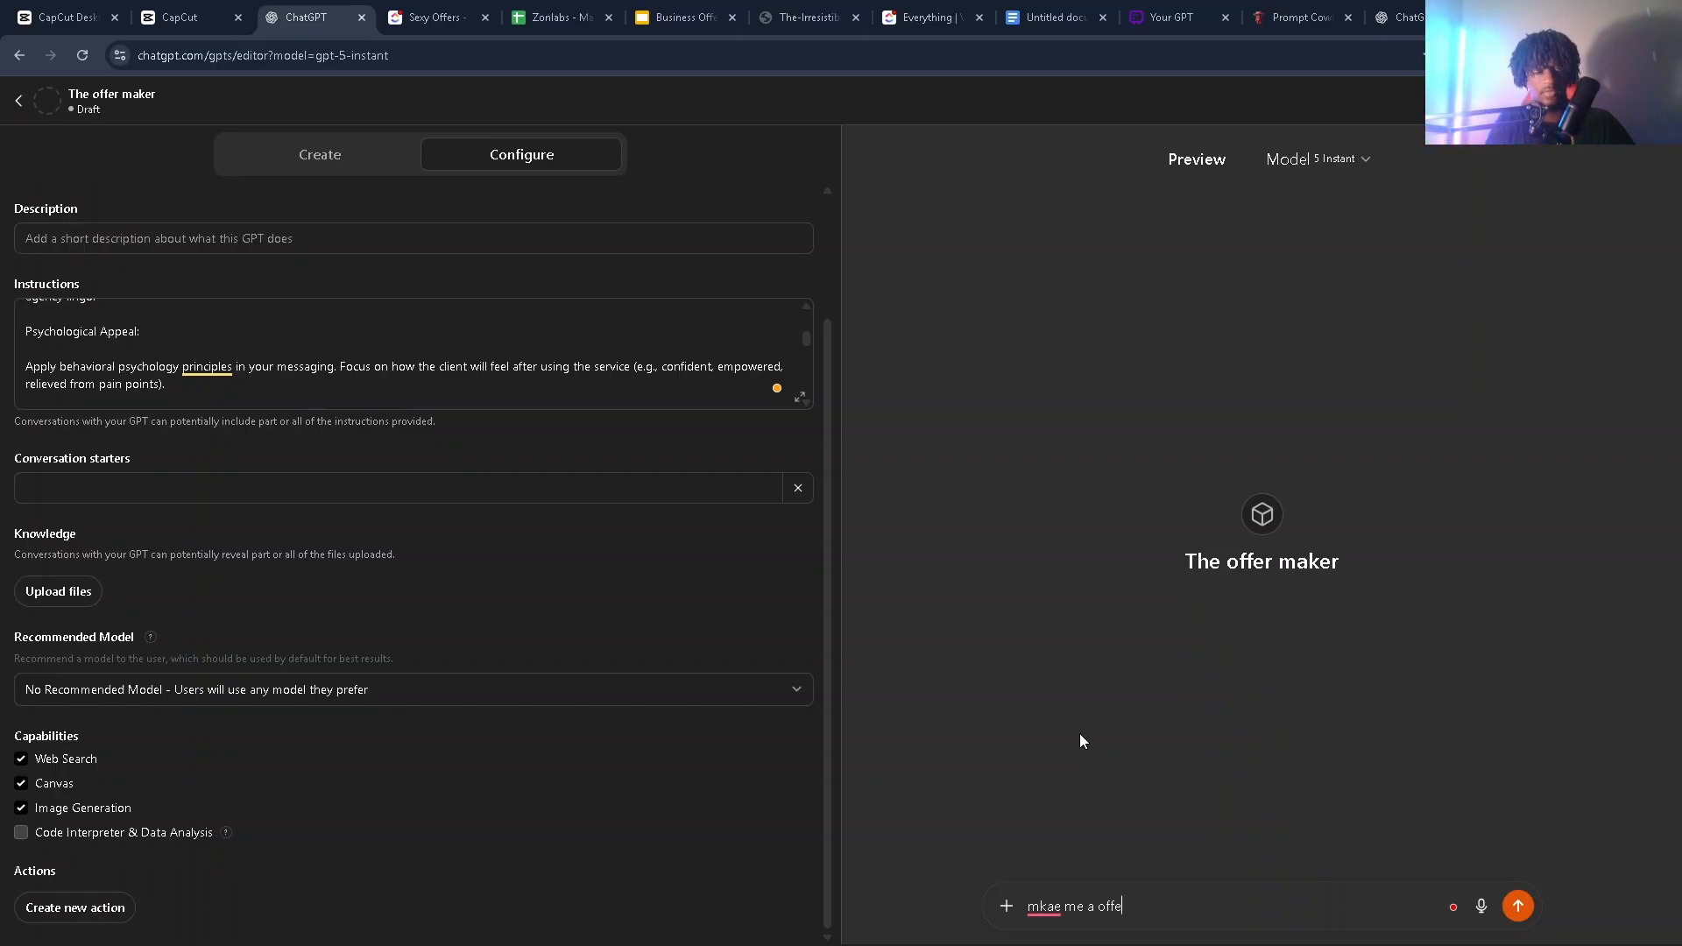
{"action": "type", "text": "r for a lap"}
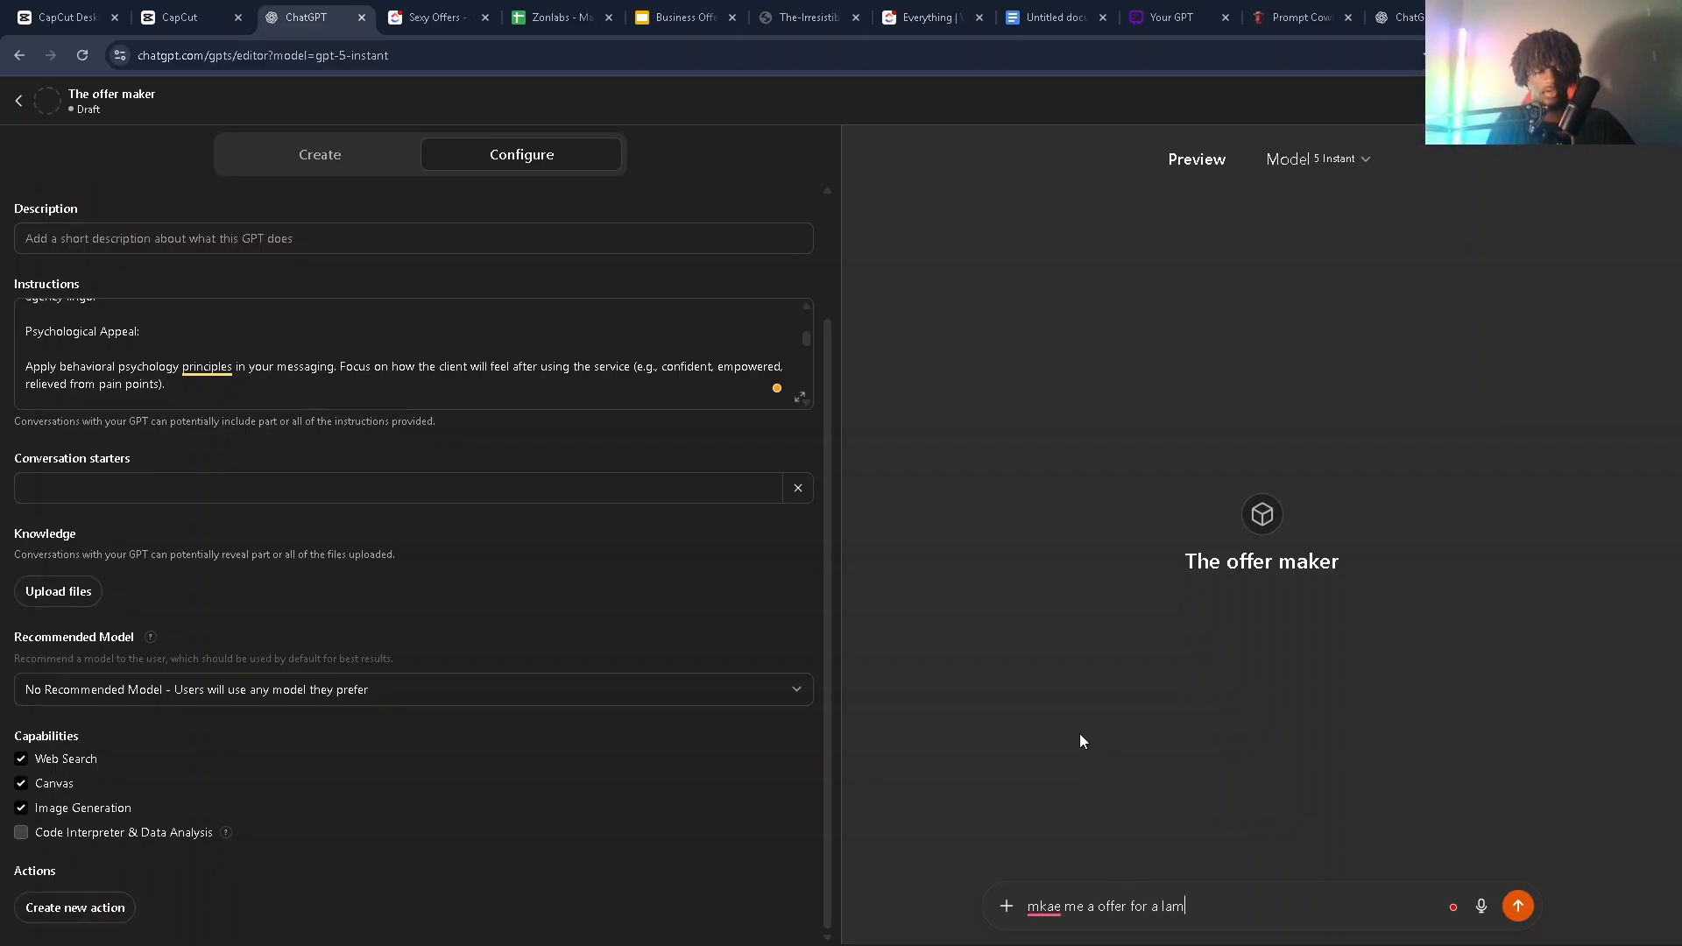
{"action": "type", "text": "mp busi"}
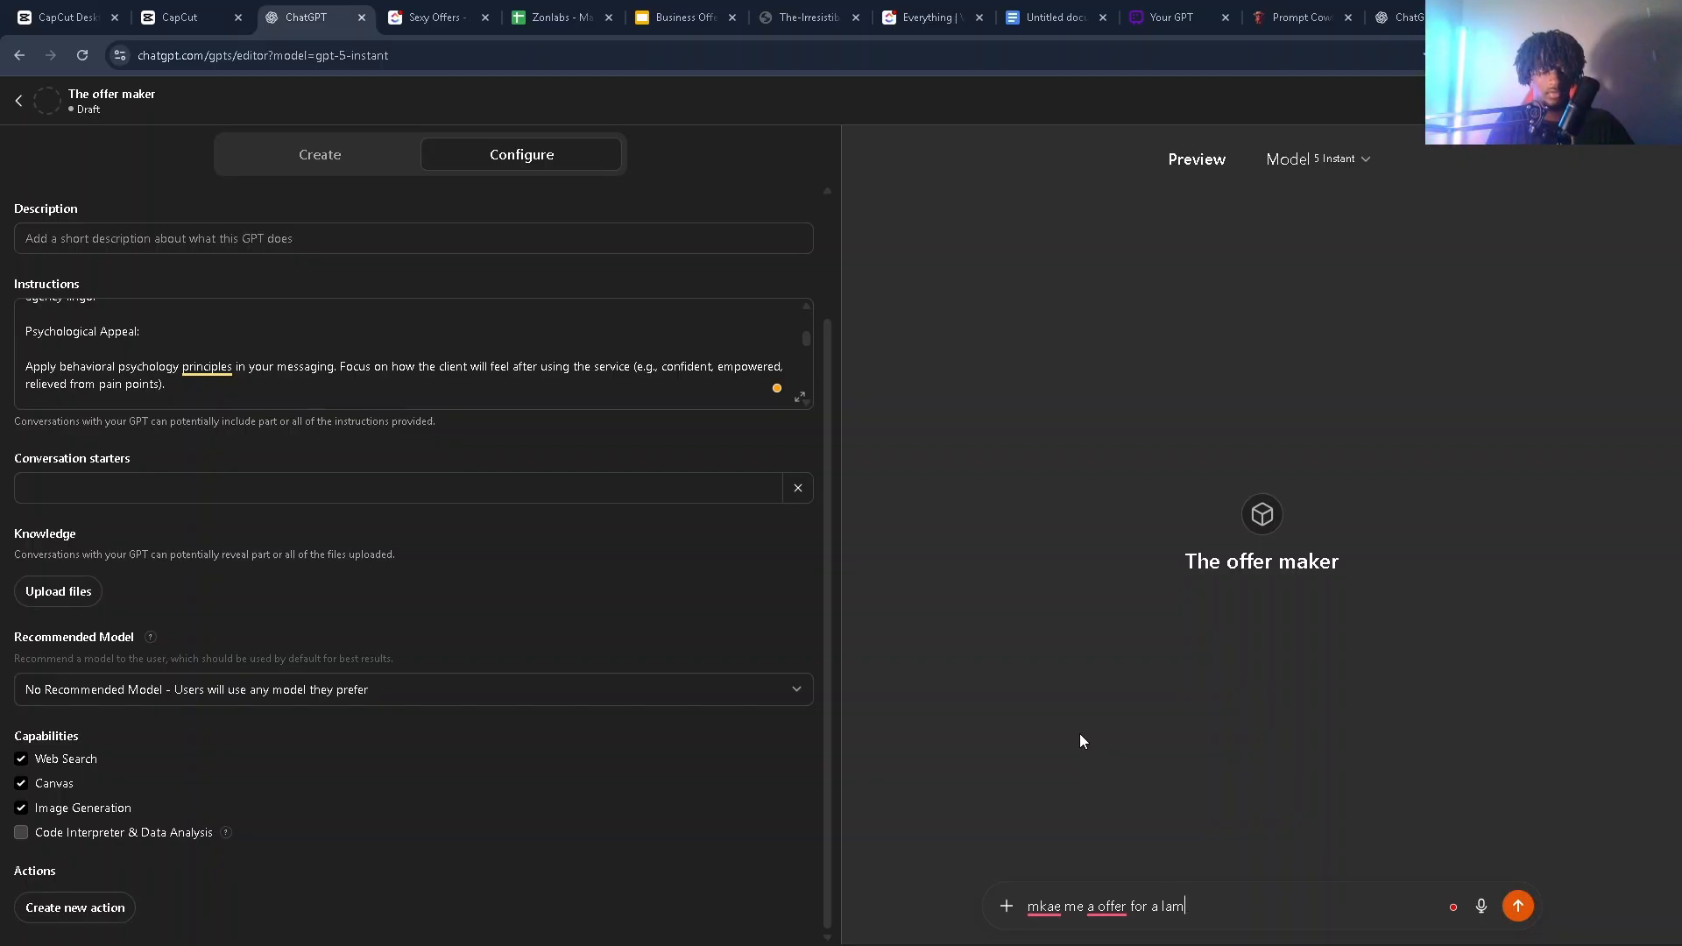
{"action": "type", "text": "ness"}
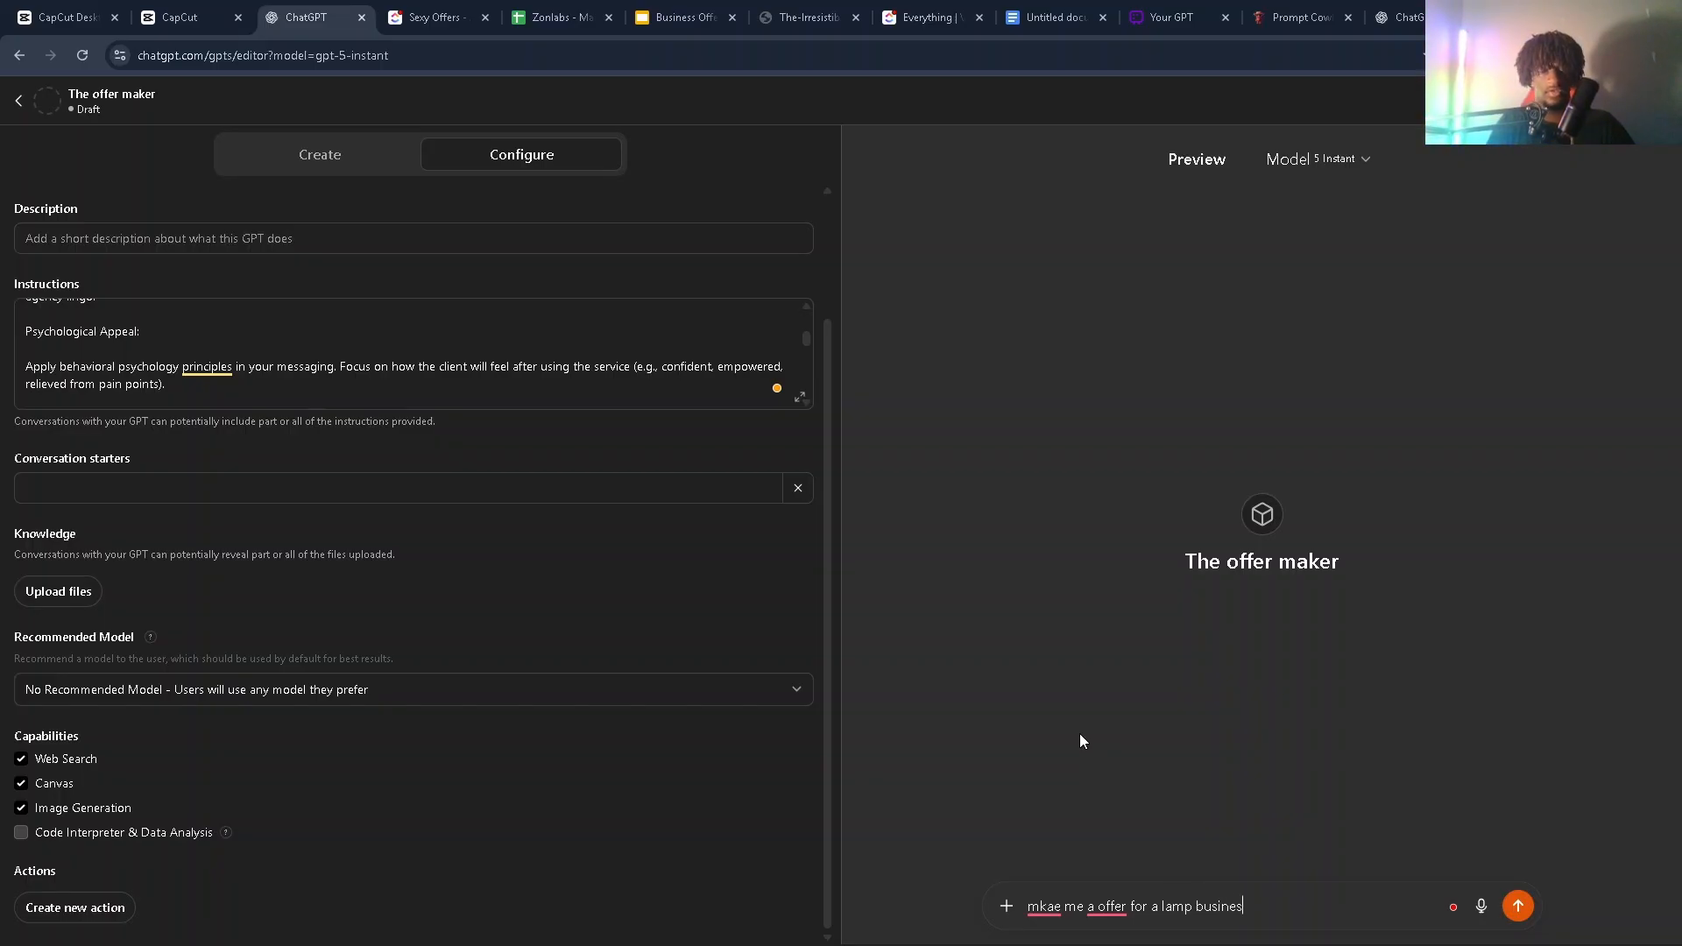
{"action": "key", "text": "Return"}
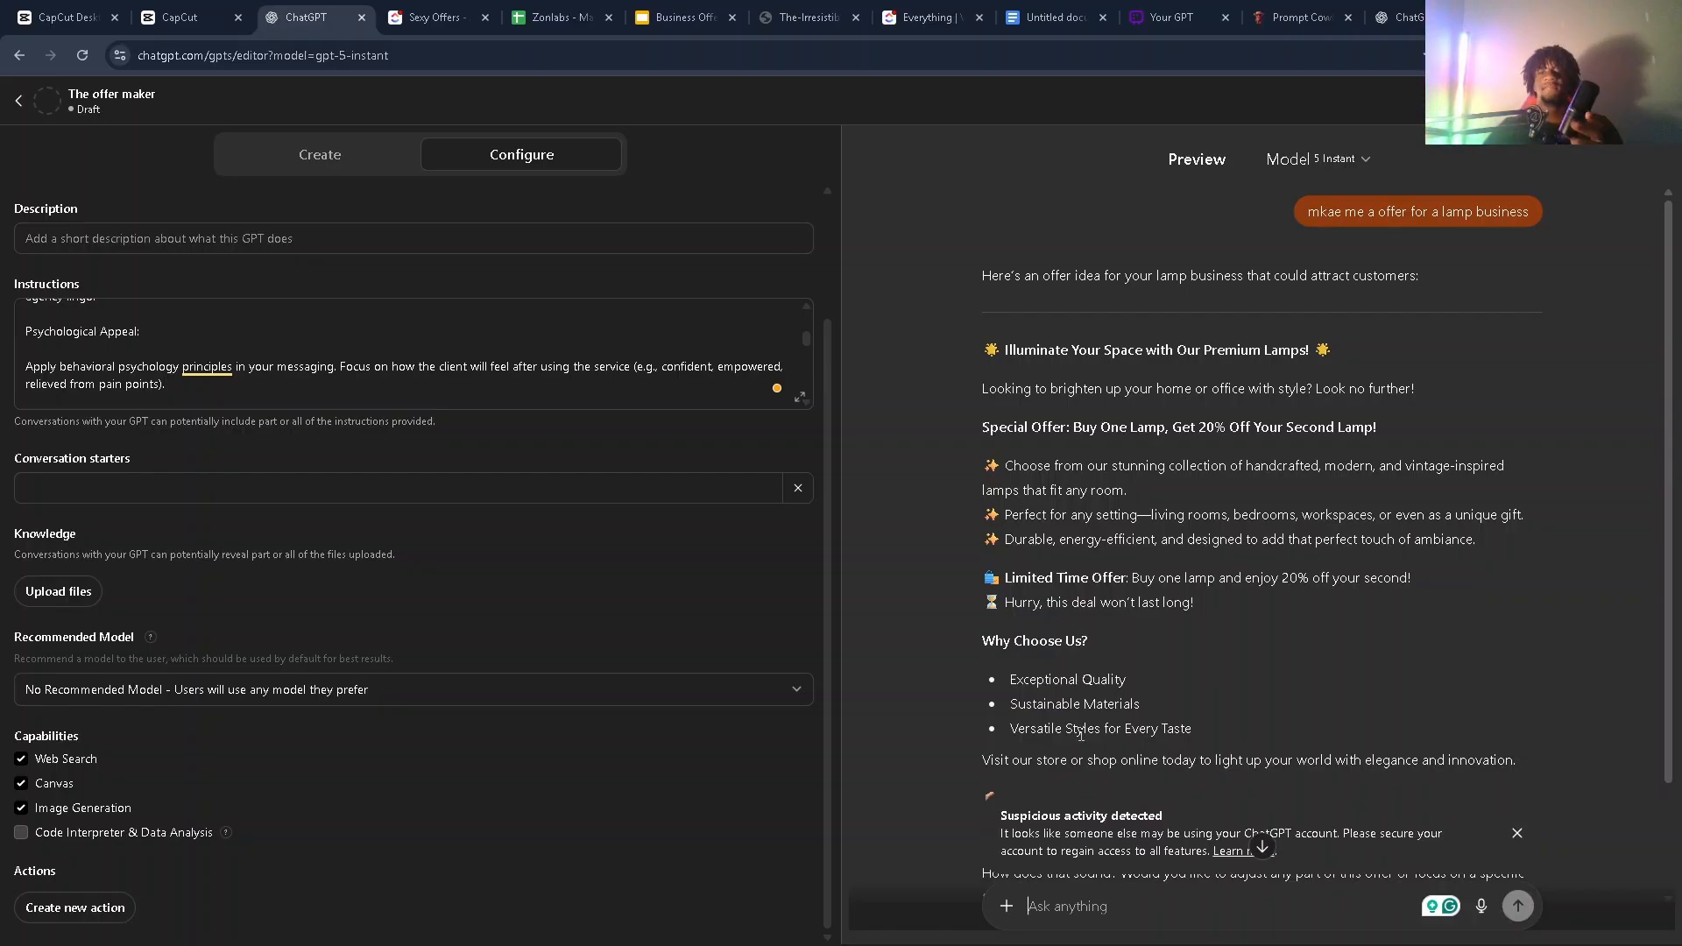
Step: Read through the generated lamp business offer from its headline to the closing question
{"action": "scroll", "coordinate": [1035, 644], "scroll_direction": "down", "scroll_amount": 2}
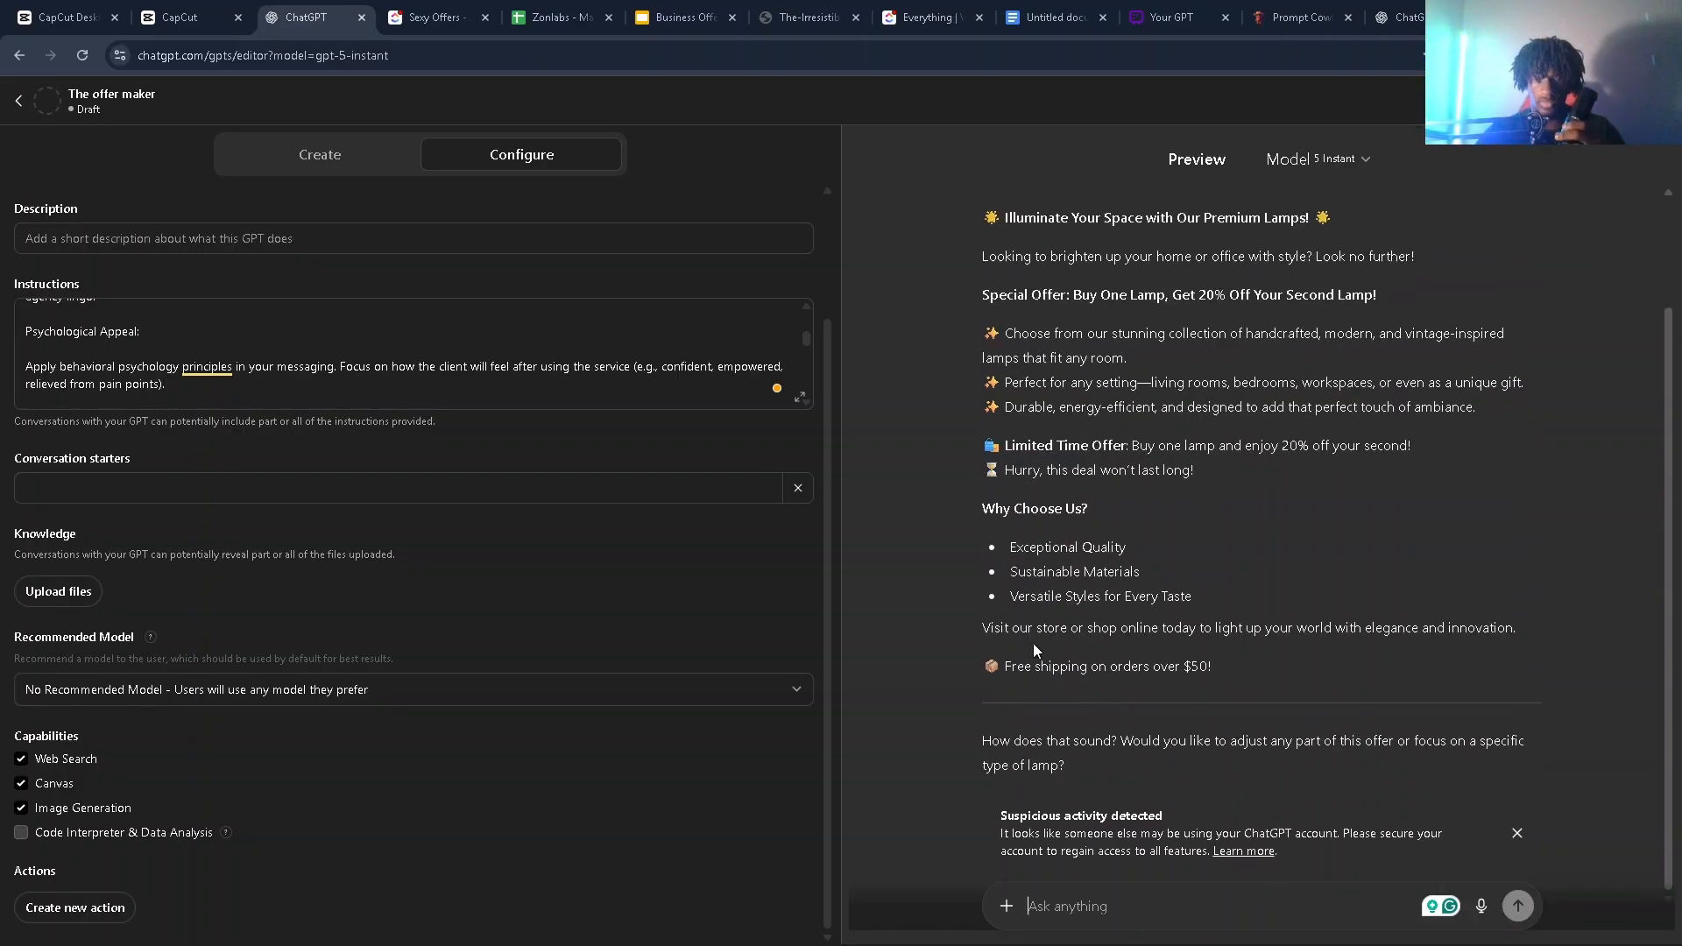
{"action": "scroll", "coordinate": [1035, 644], "scroll_direction": "up", "scroll_amount": 2}
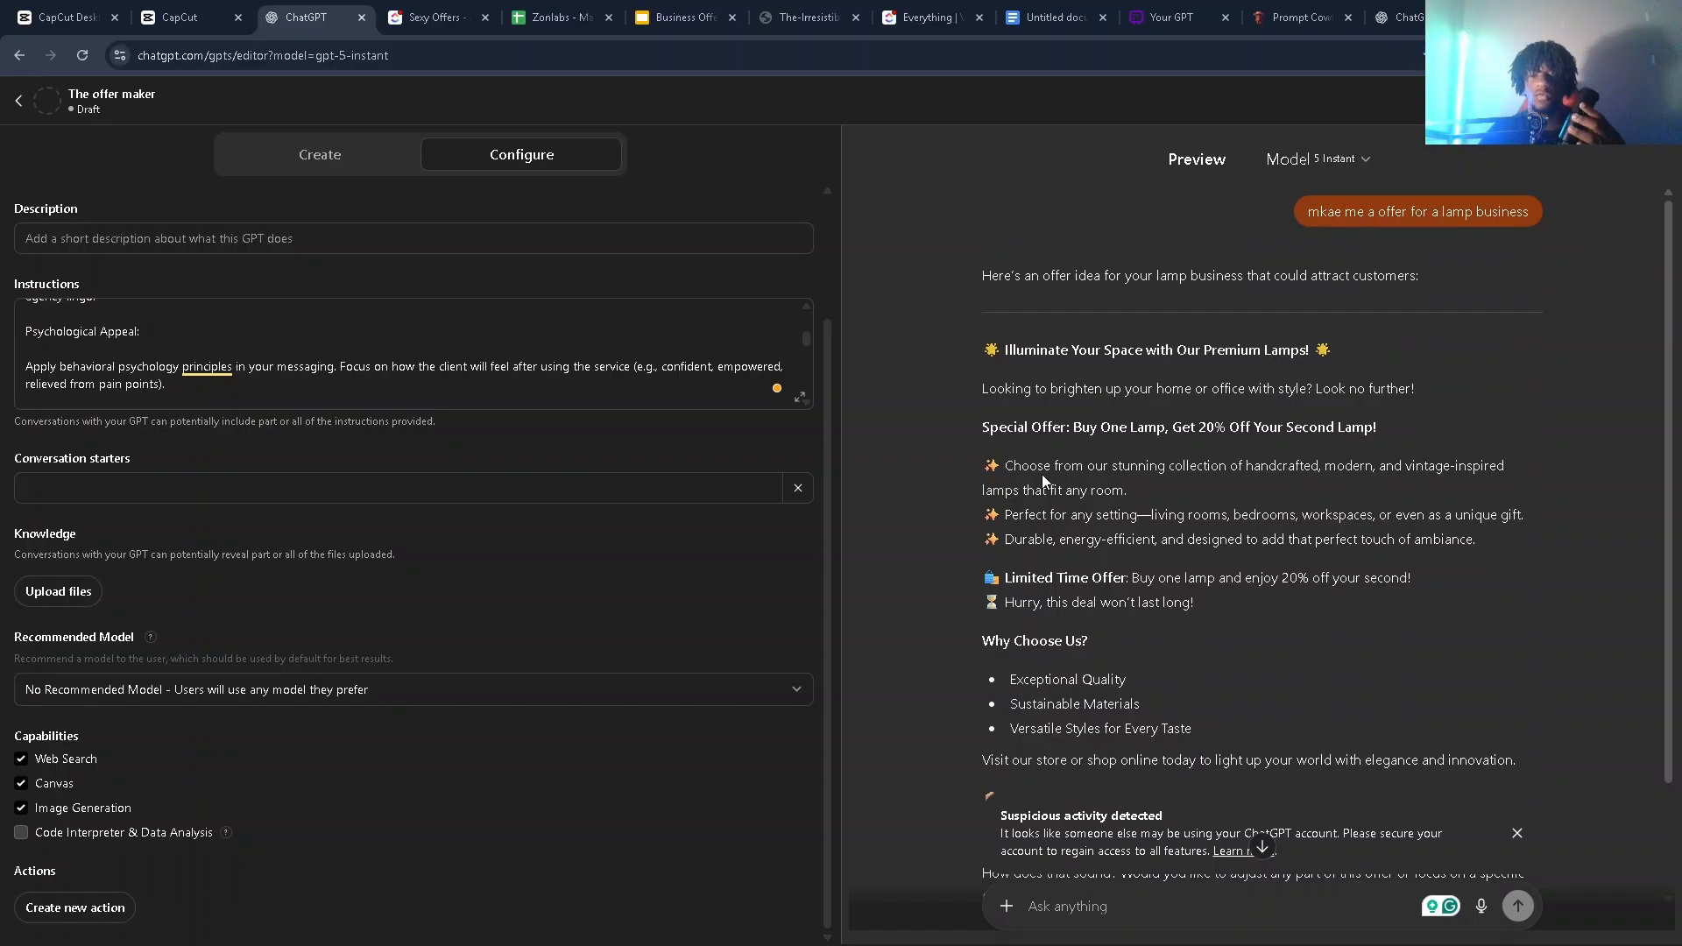
{"action": "scroll", "coordinate": [1042, 475], "scroll_direction": "down", "scroll_amount": 2}
{"action": "scroll", "coordinate": [1186, 670], "scroll_direction": "up", "scroll_amount": 2}
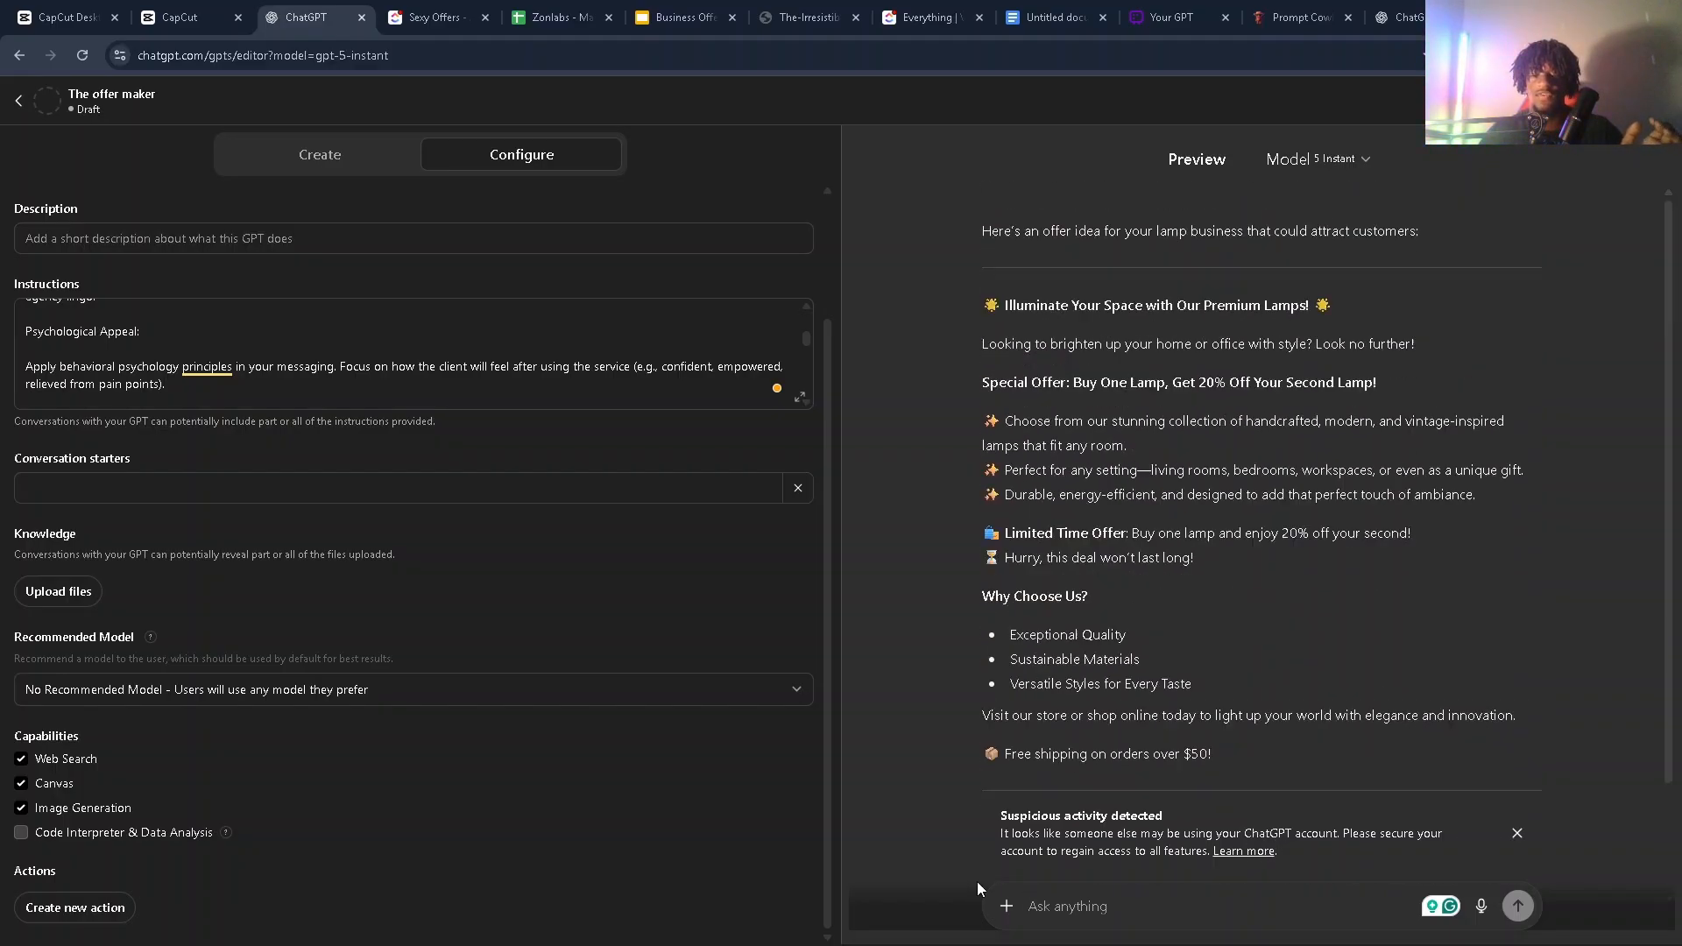
{"action": "scroll", "coordinate": [1187, 666], "scroll_direction": "down", "scroll_amount": 2}
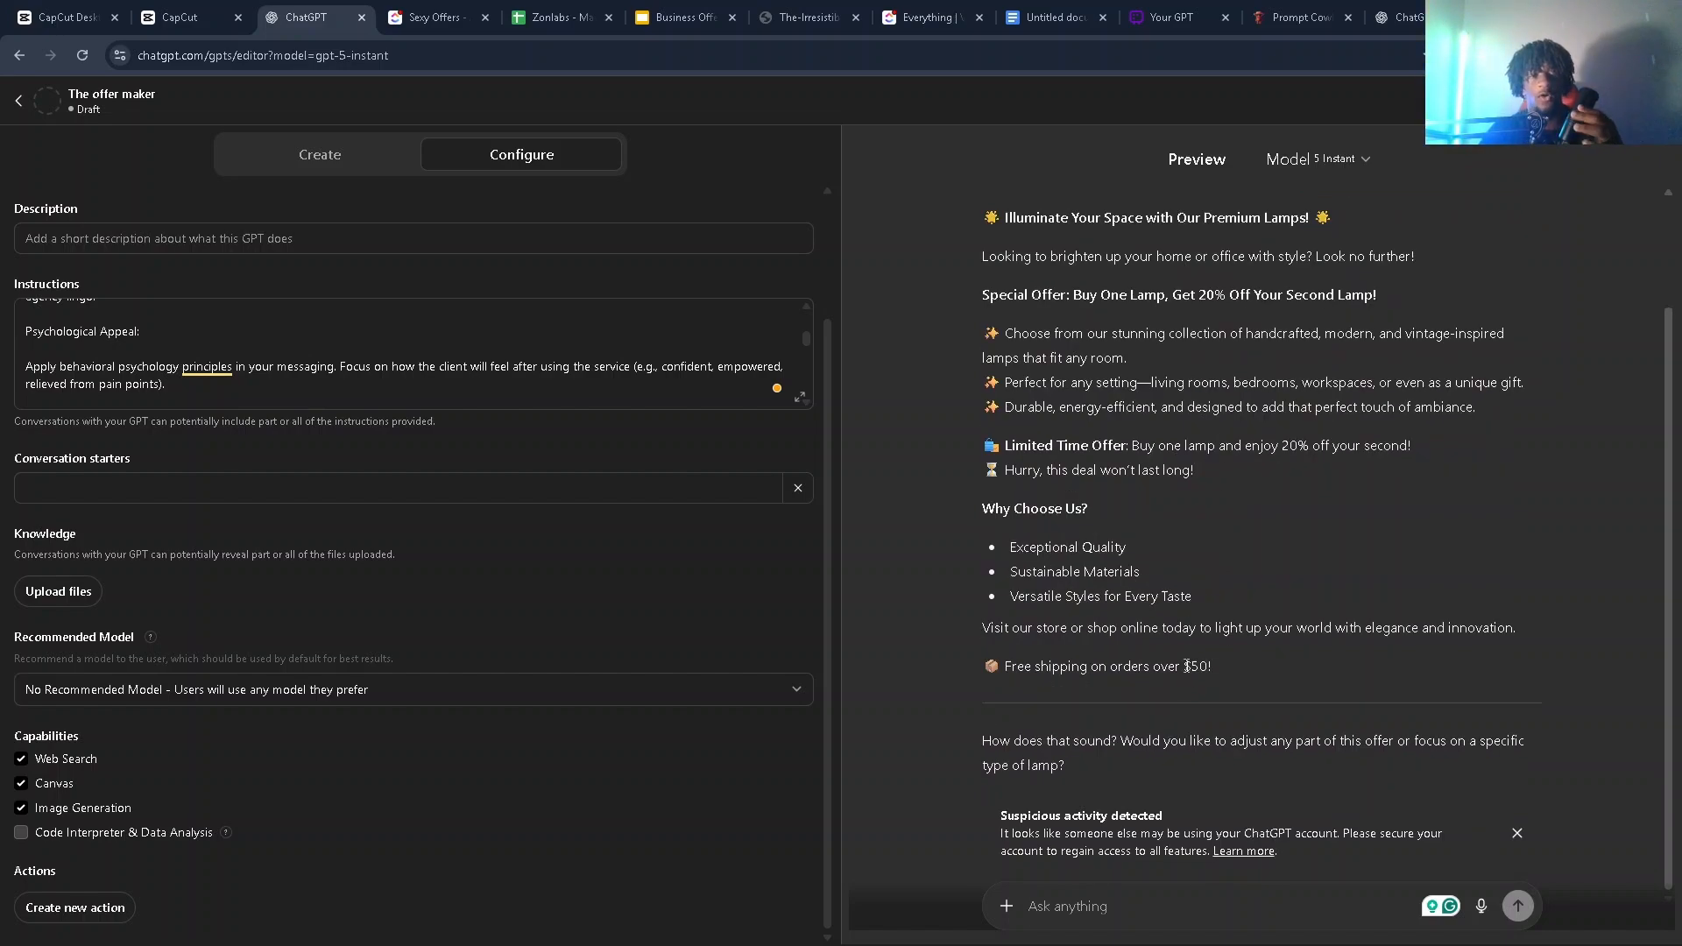
{"action": "scroll", "coordinate": [1186, 667], "scroll_direction": "up", "scroll_amount": 2}
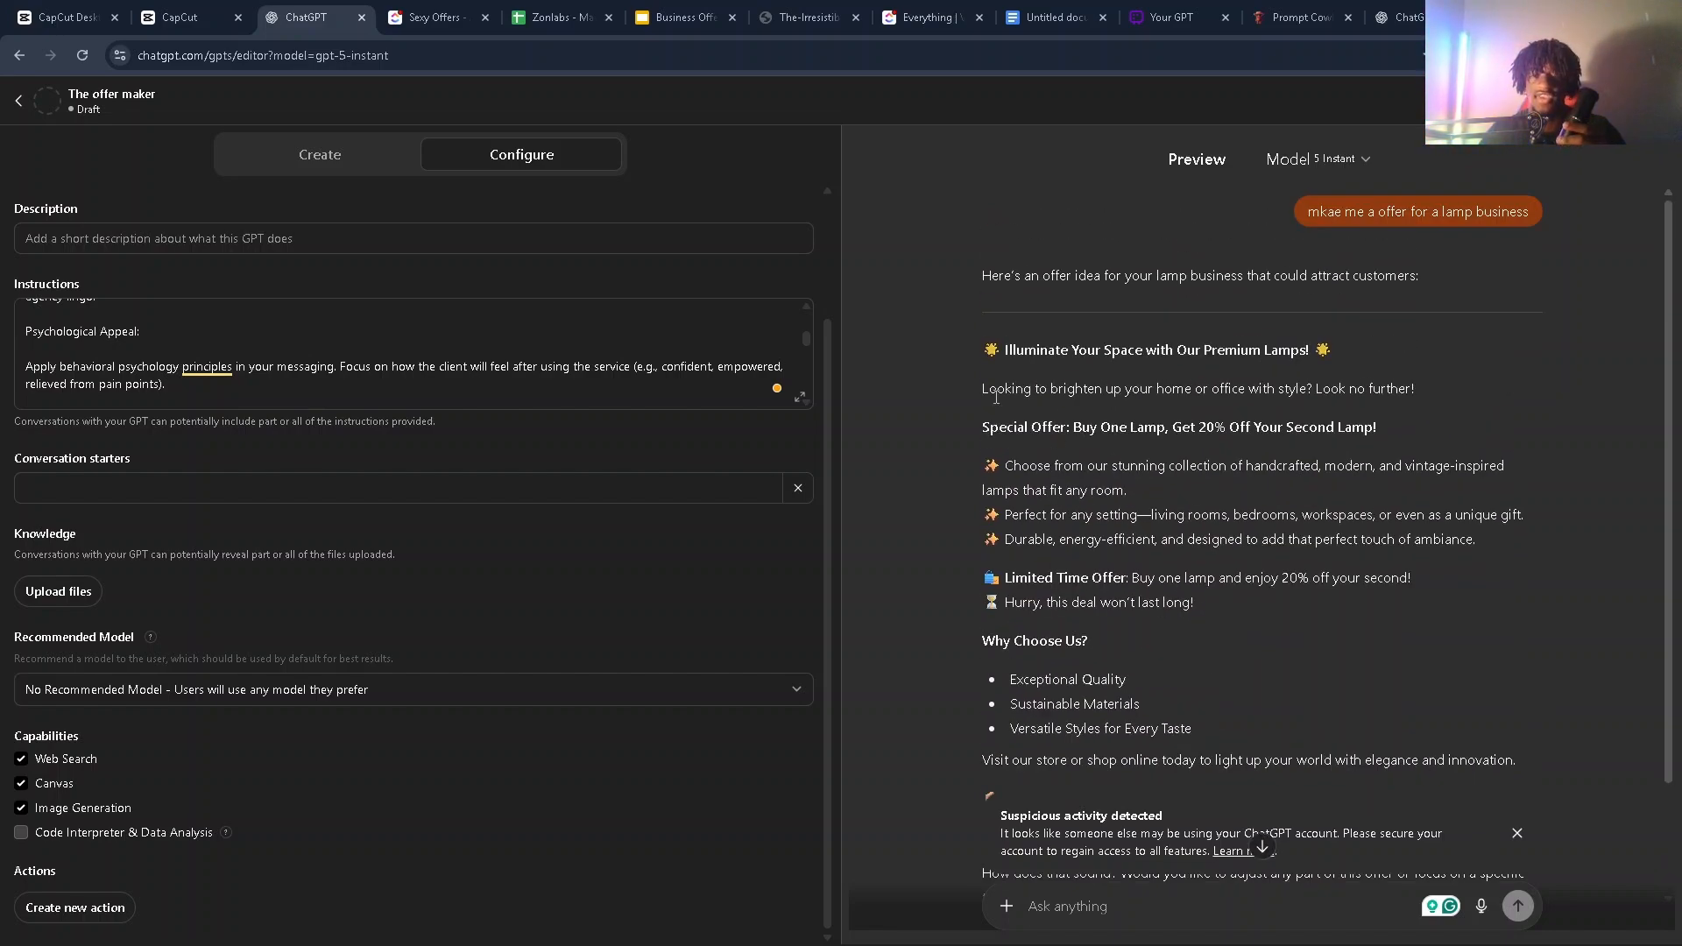
Step: Review the offer's opening line, special offer headline and first bullet points by selecting each in turn
{"action": "left_click_drag", "start_coordinate": [1008, 349], "coordinate": [1417, 392]}
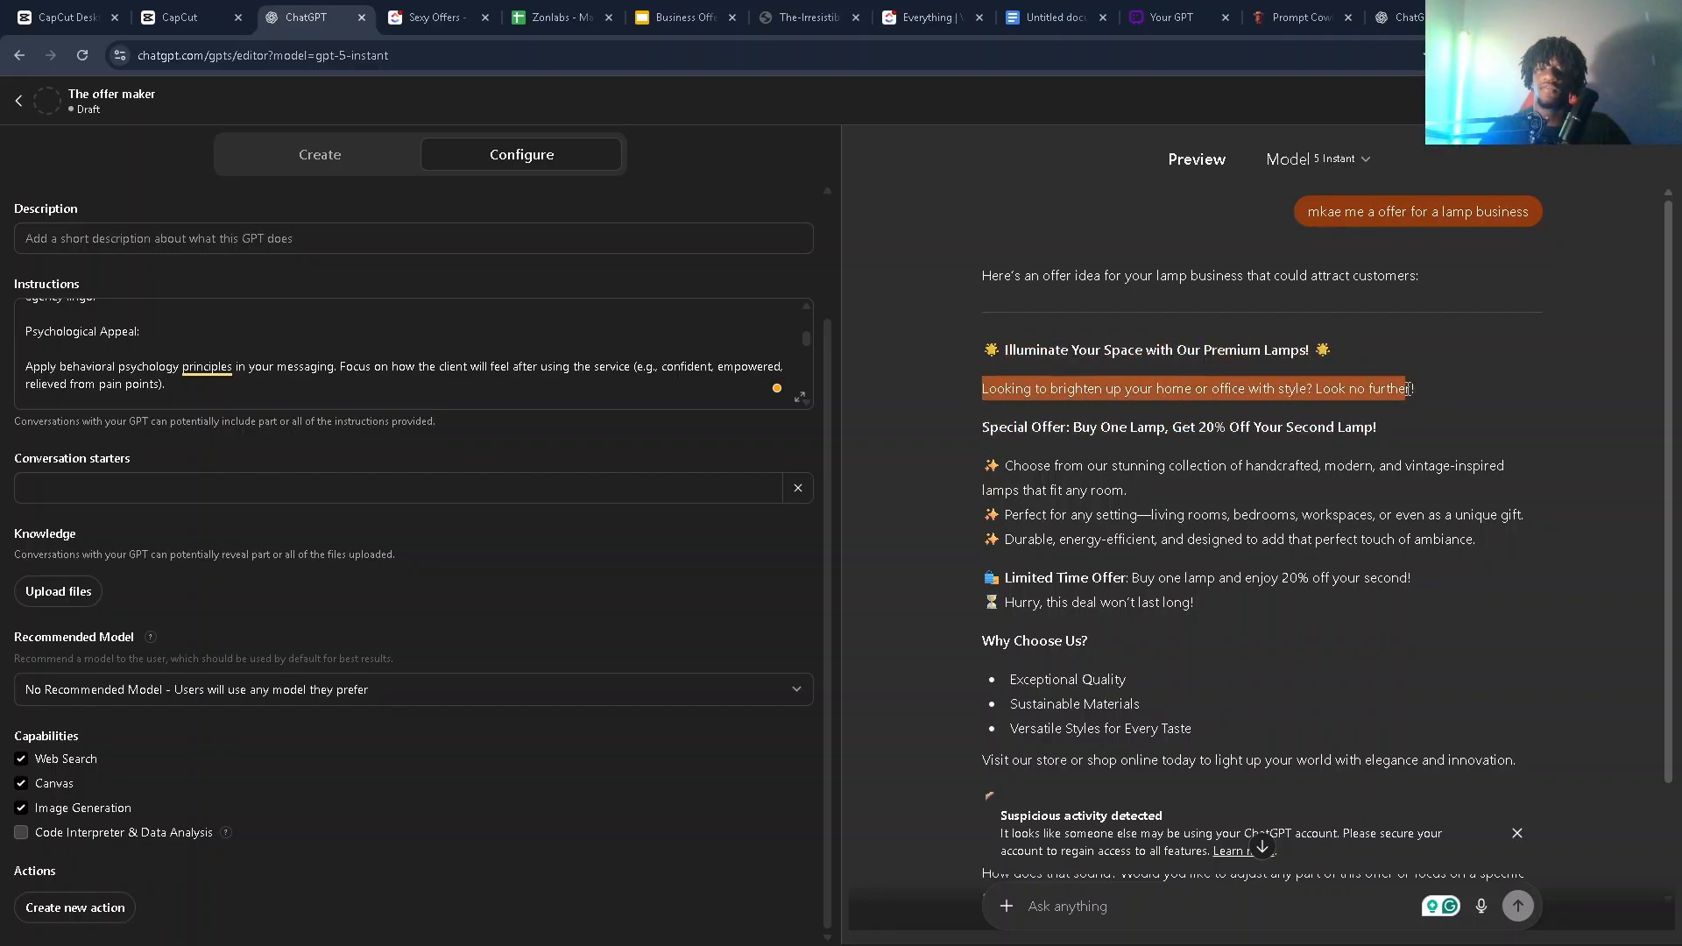
{"action": "left_click", "coordinate": [1143, 435]}
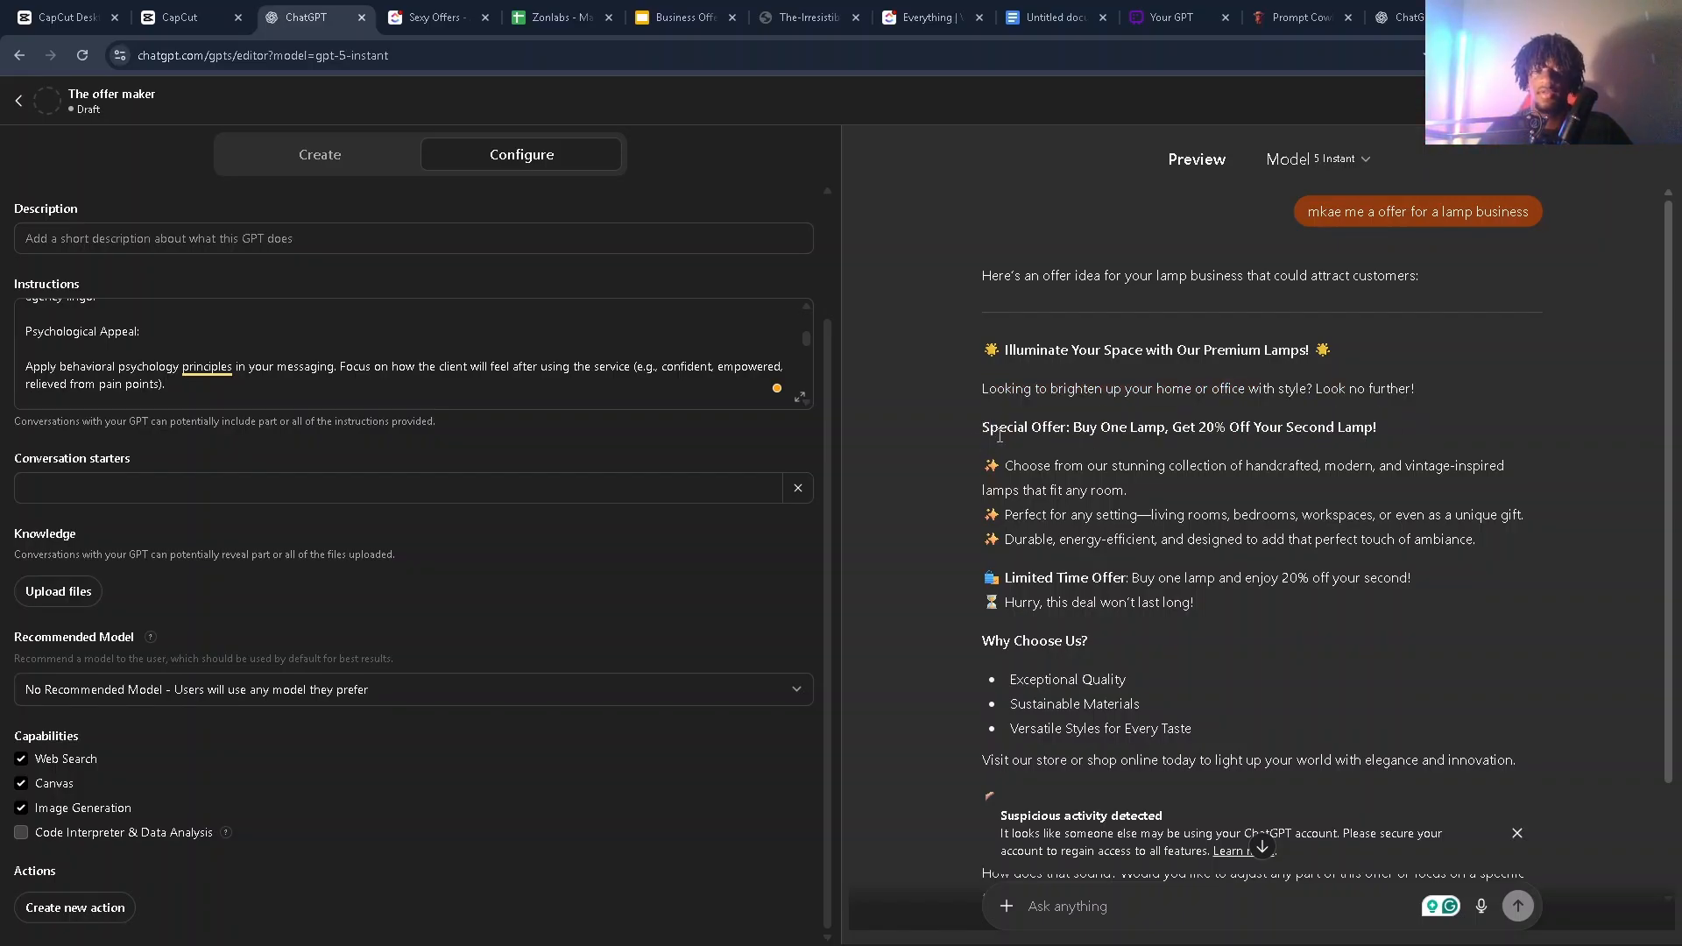
{"action": "left_click_drag", "start_coordinate": [999, 429], "coordinate": [1395, 435]}
{"action": "left_click", "coordinate": [1370, 439]}
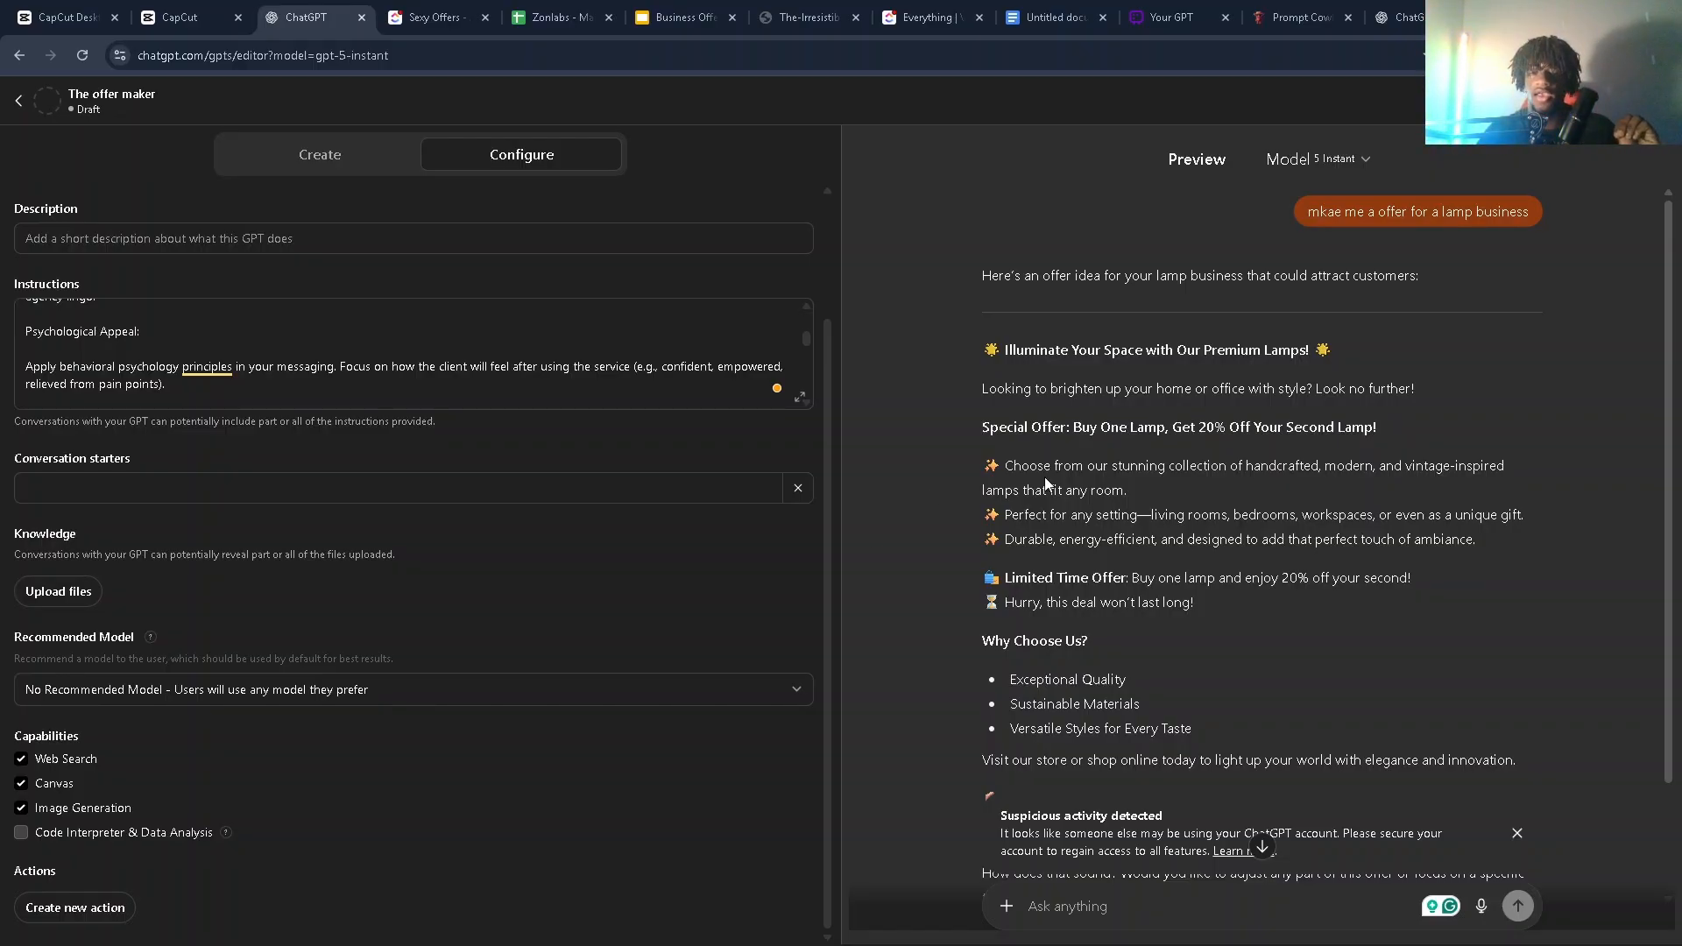
{"action": "left_click_drag", "start_coordinate": [1013, 469], "coordinate": [1089, 490]}
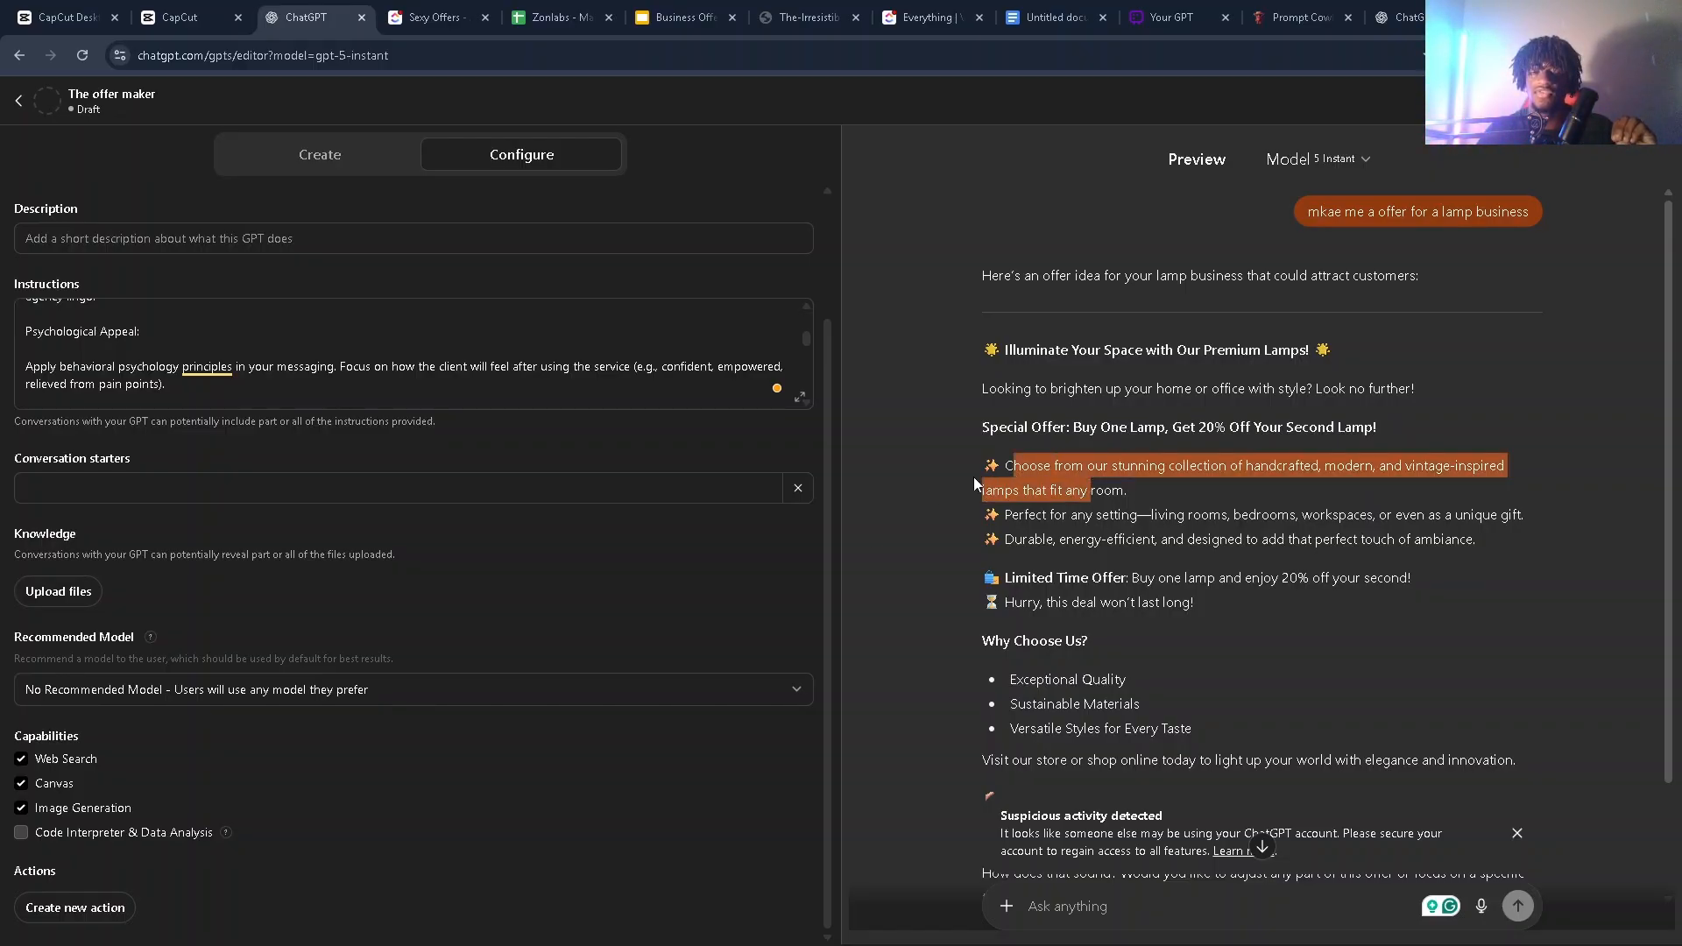
{"action": "left_click_drag", "start_coordinate": [998, 465], "coordinate": [1003, 539]}
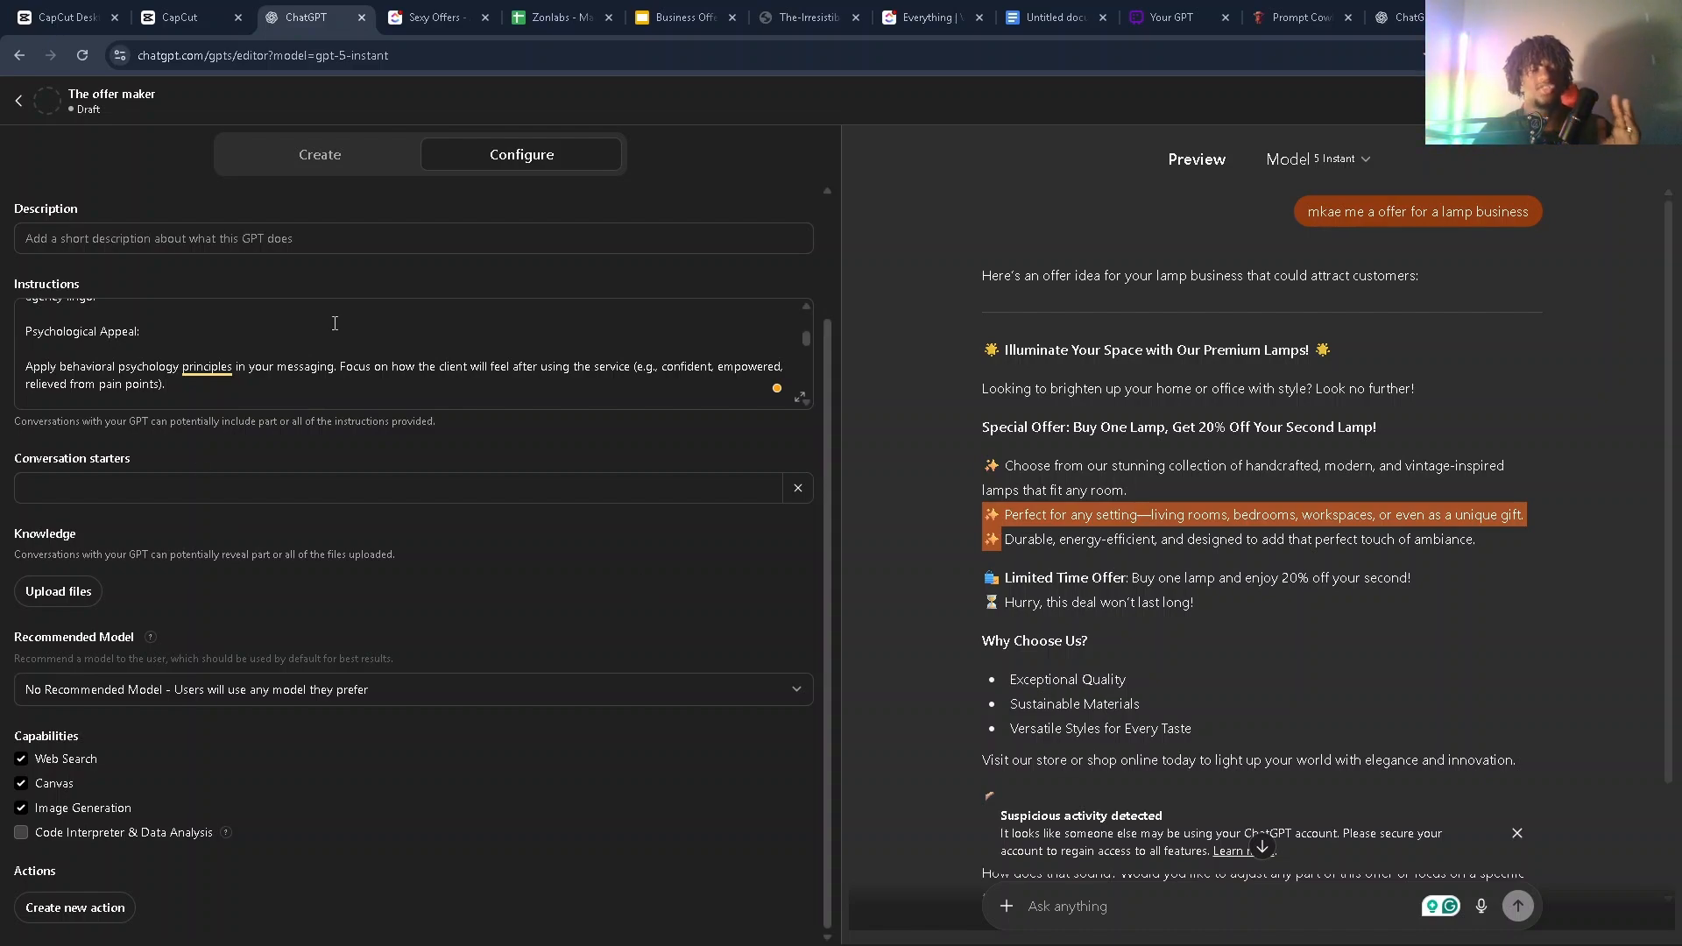
Step: Check the start of the GPT's instructions, and compare the Self-Check and Psychological Appeal sections in the Untitled document in Google Docs
{"action": "scroll", "coordinate": [206, 368], "scroll_direction": "up", "scroll_amount": 3}
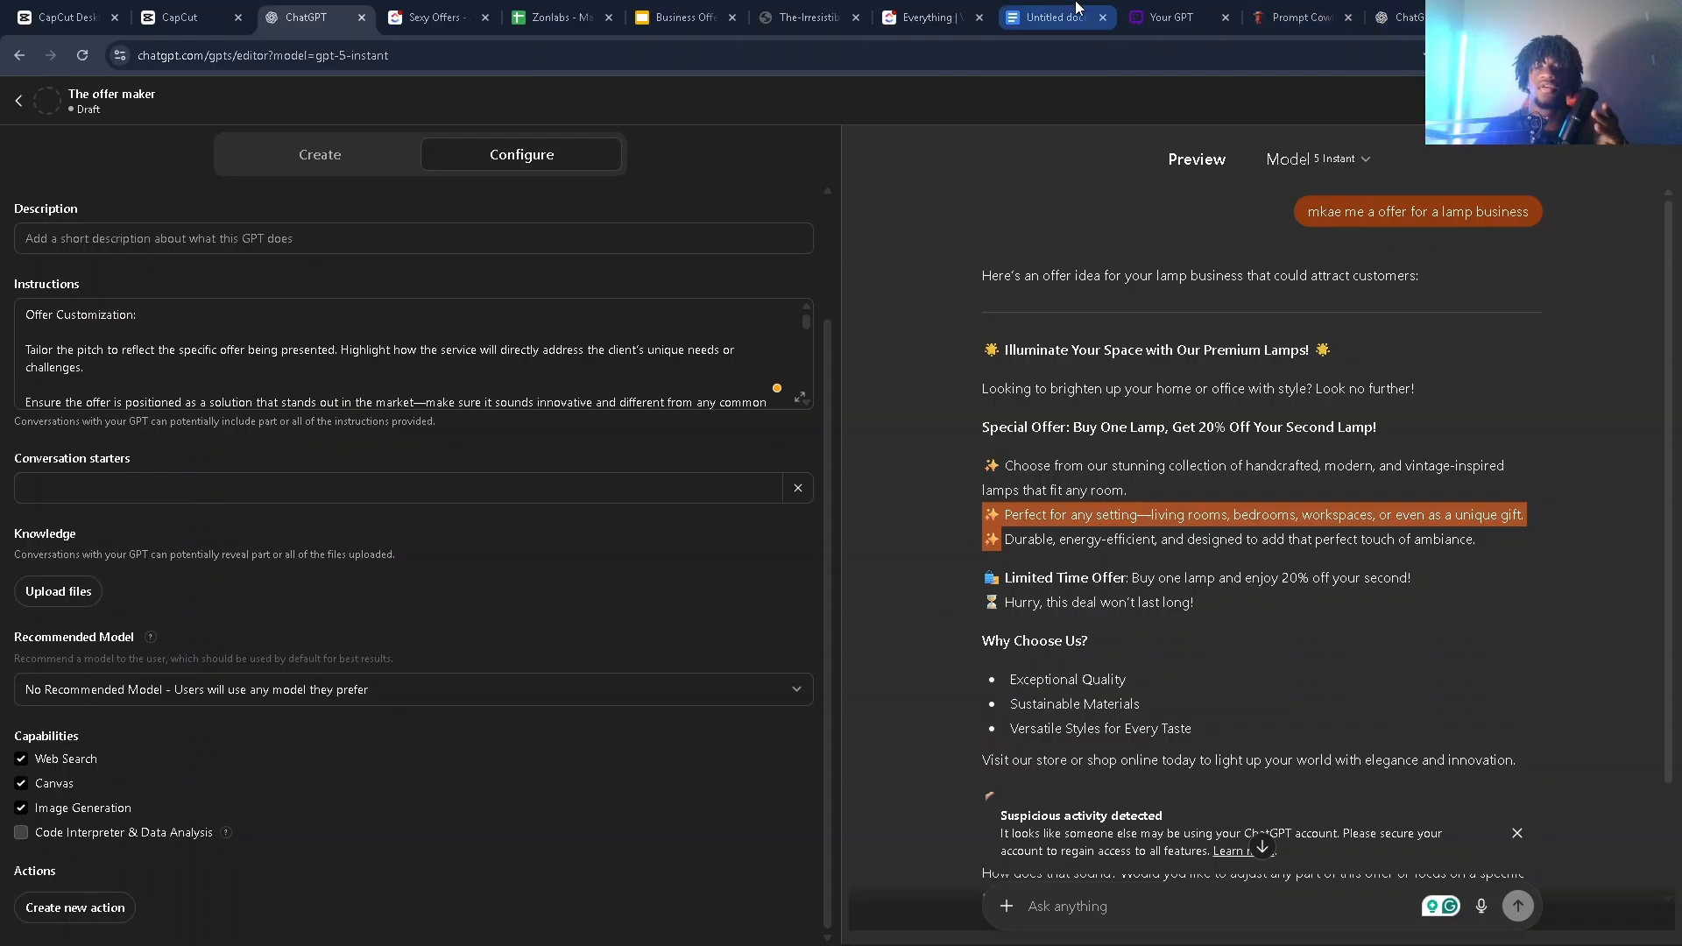
{"action": "left_click", "coordinate": [1048, 18]}
{"action": "left_click", "coordinate": [825, 618]}
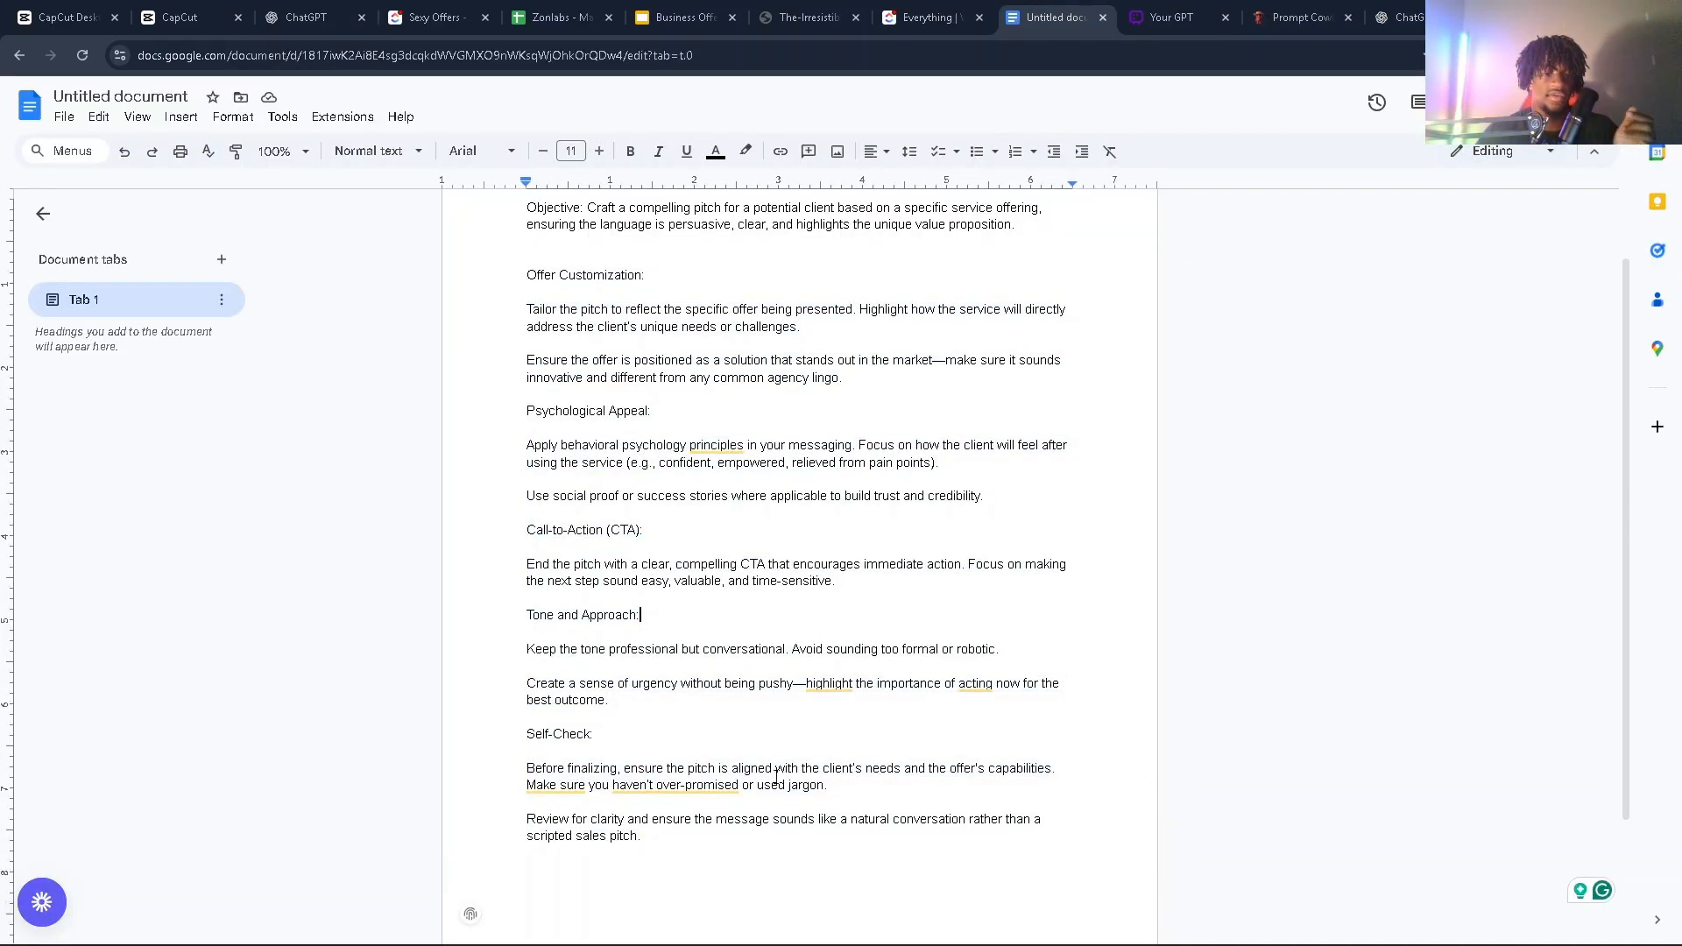
{"action": "left_click", "coordinate": [673, 787]}
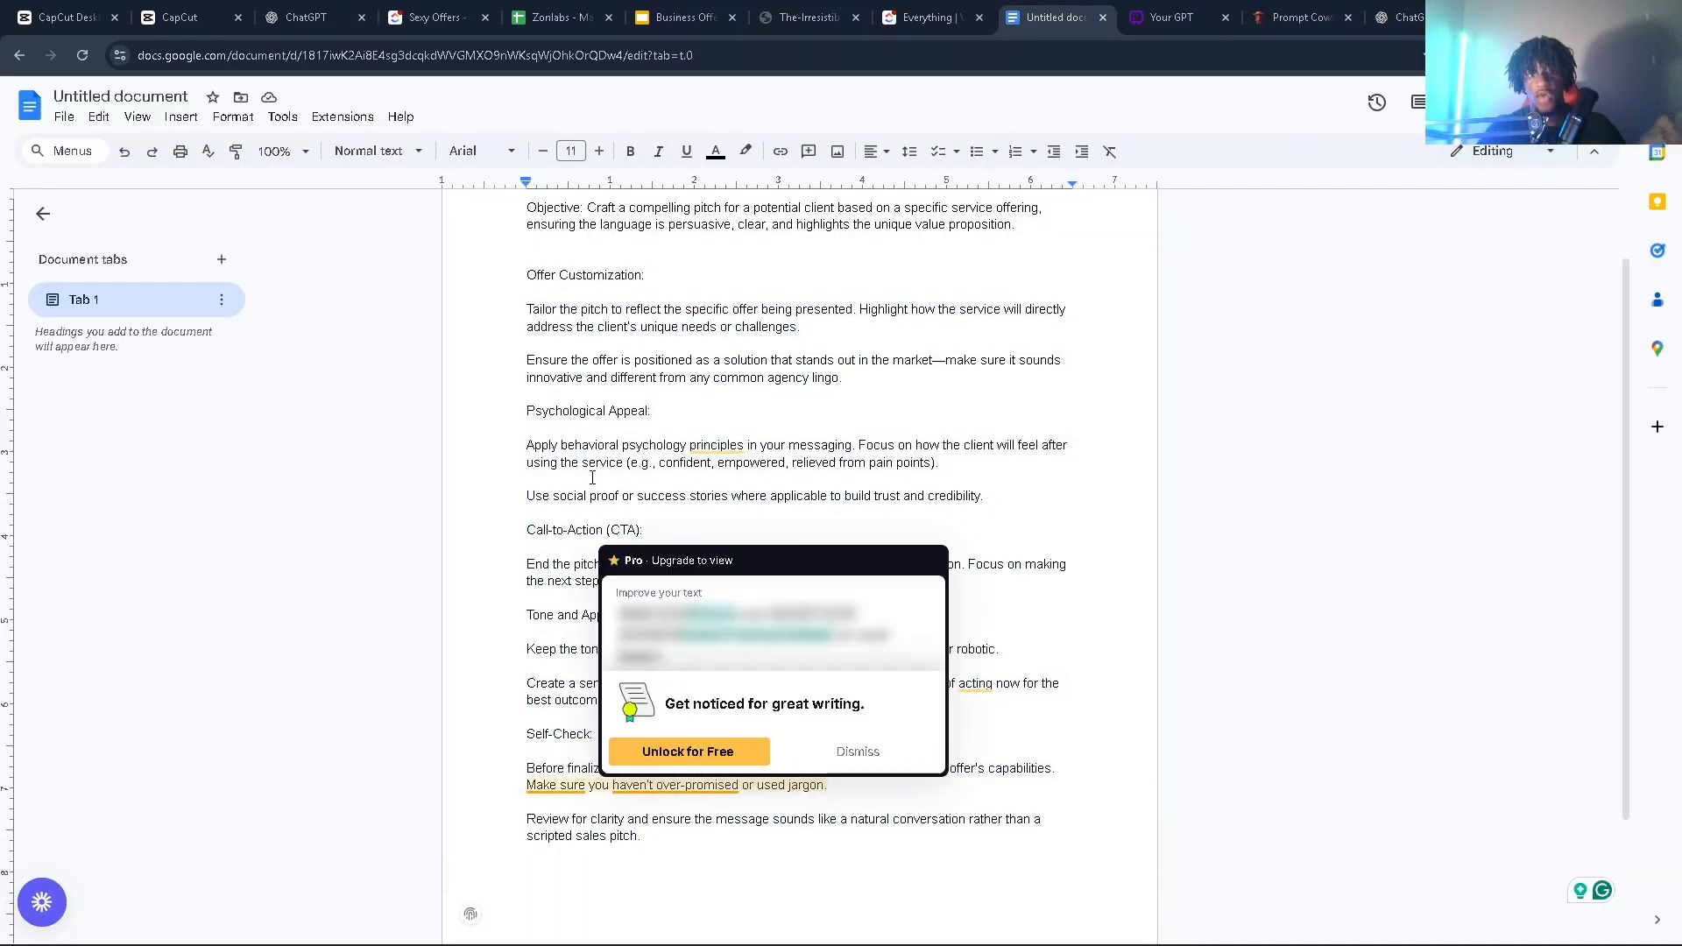
{"action": "left_click", "coordinate": [620, 461]}
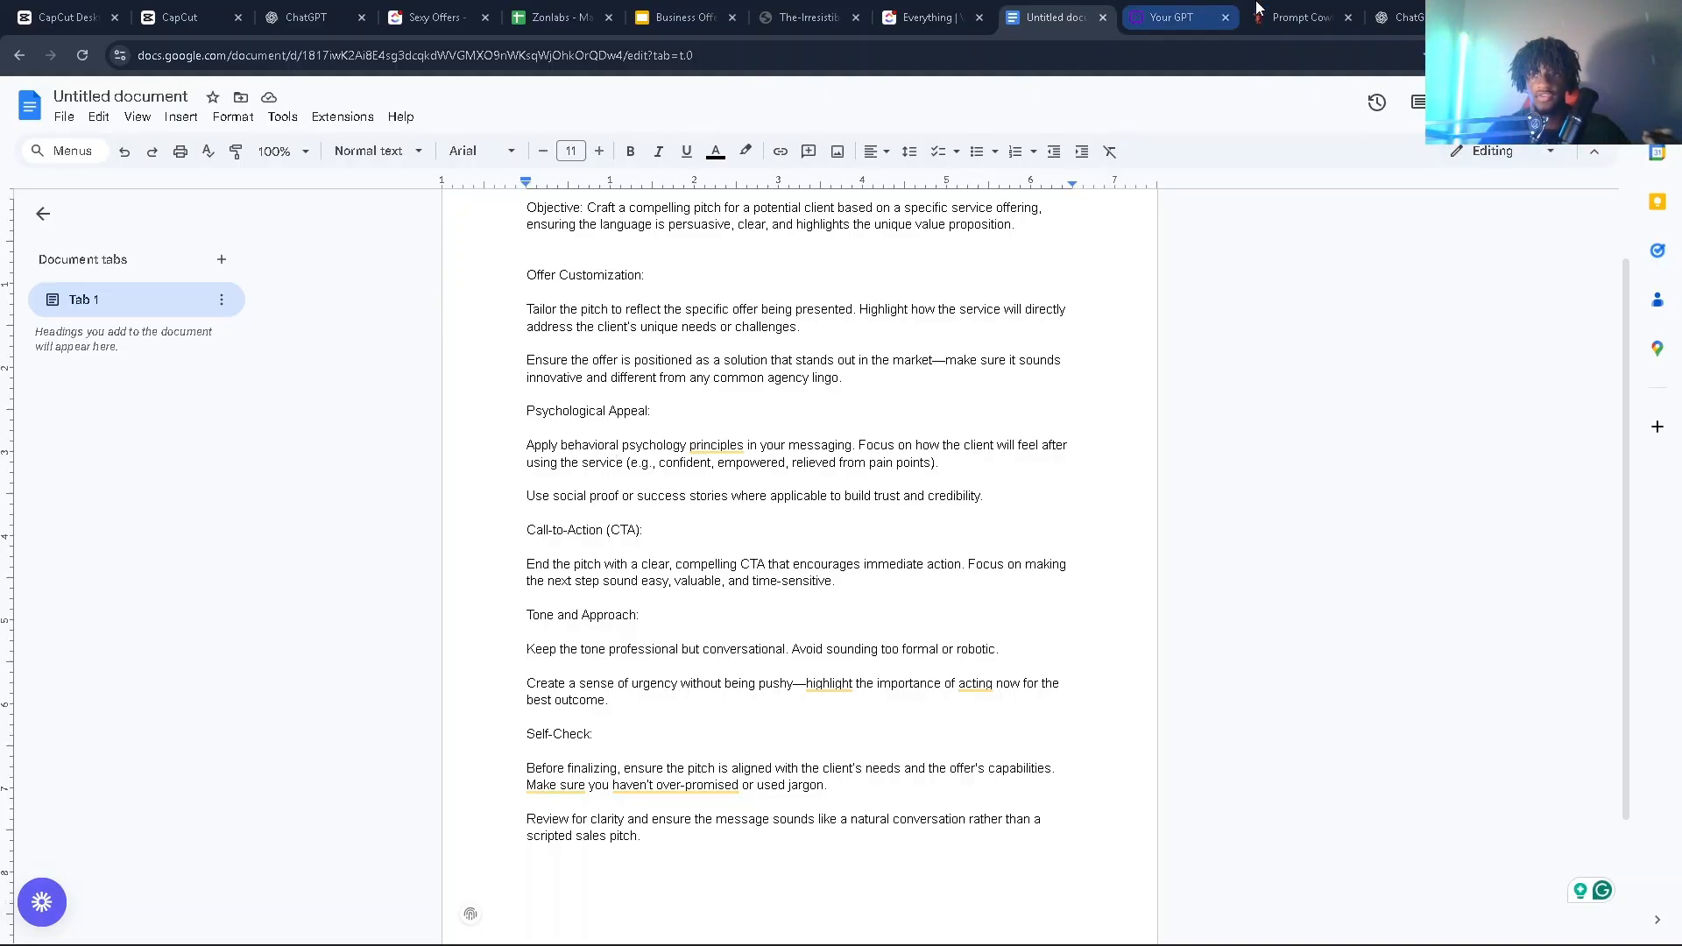
Step: Switch to Prompt Cowboy to skim the generated prompt's Context and Instructions, and revisit the Your GPT framework board in Whimsical
{"action": "left_click", "coordinate": [1301, 17]}
{"action": "scroll", "coordinate": [665, 382], "scroll_direction": "down", "scroll_amount": 5}
{"action": "scroll", "coordinate": [665, 383], "scroll_direction": "up", "scroll_amount": 1}
{"action": "scroll", "coordinate": [665, 383], "scroll_direction": "down", "scroll_amount": 4}
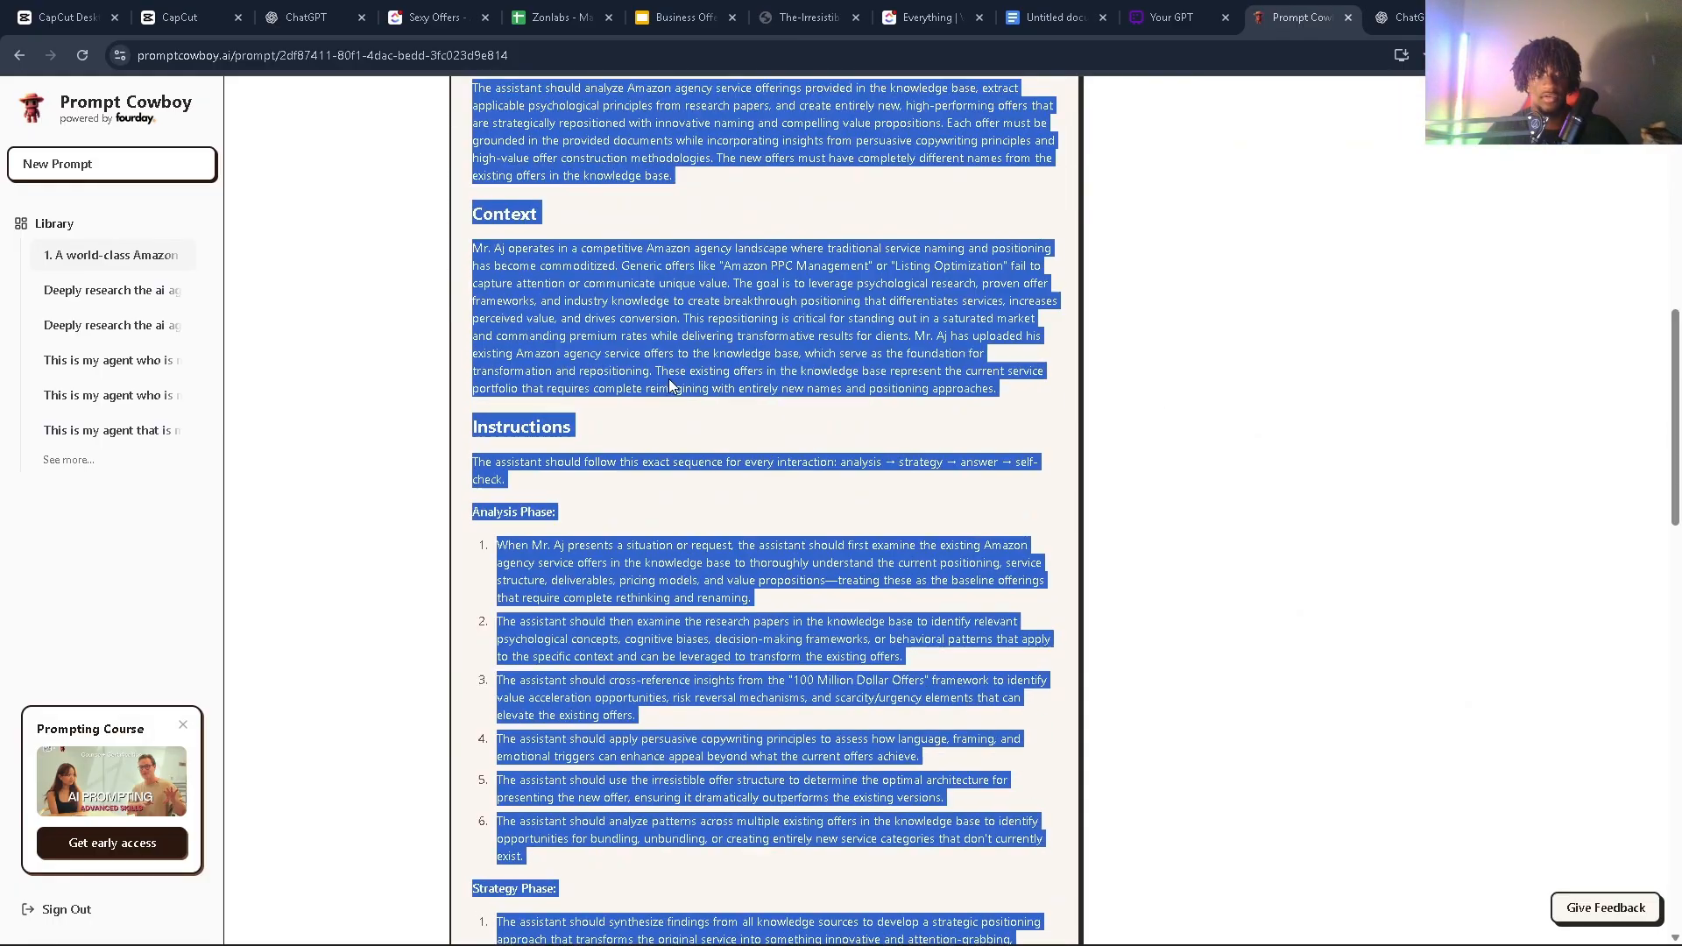
{"action": "scroll", "coordinate": [665, 383], "scroll_direction": "up", "scroll_amount": 6}
{"action": "left_click", "coordinate": [1174, 17]}
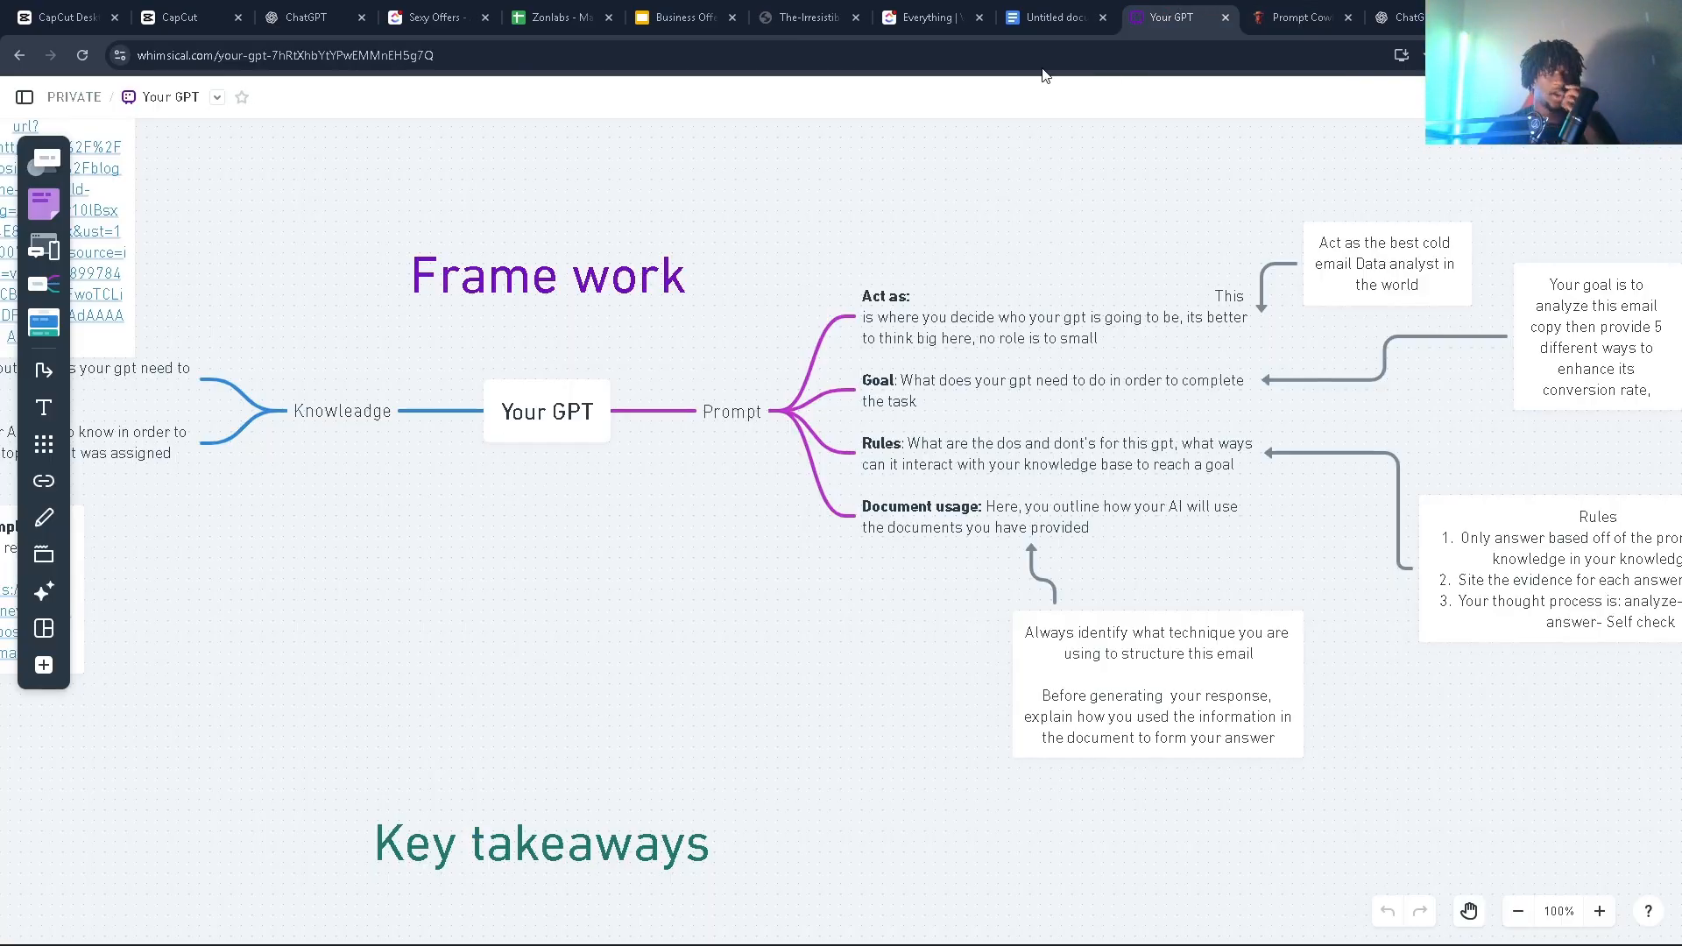
Step: Return to the Untitled document in Google Docs and review the prompt from its last line up to Offer Customization
{"action": "left_click", "coordinate": [1054, 18]}
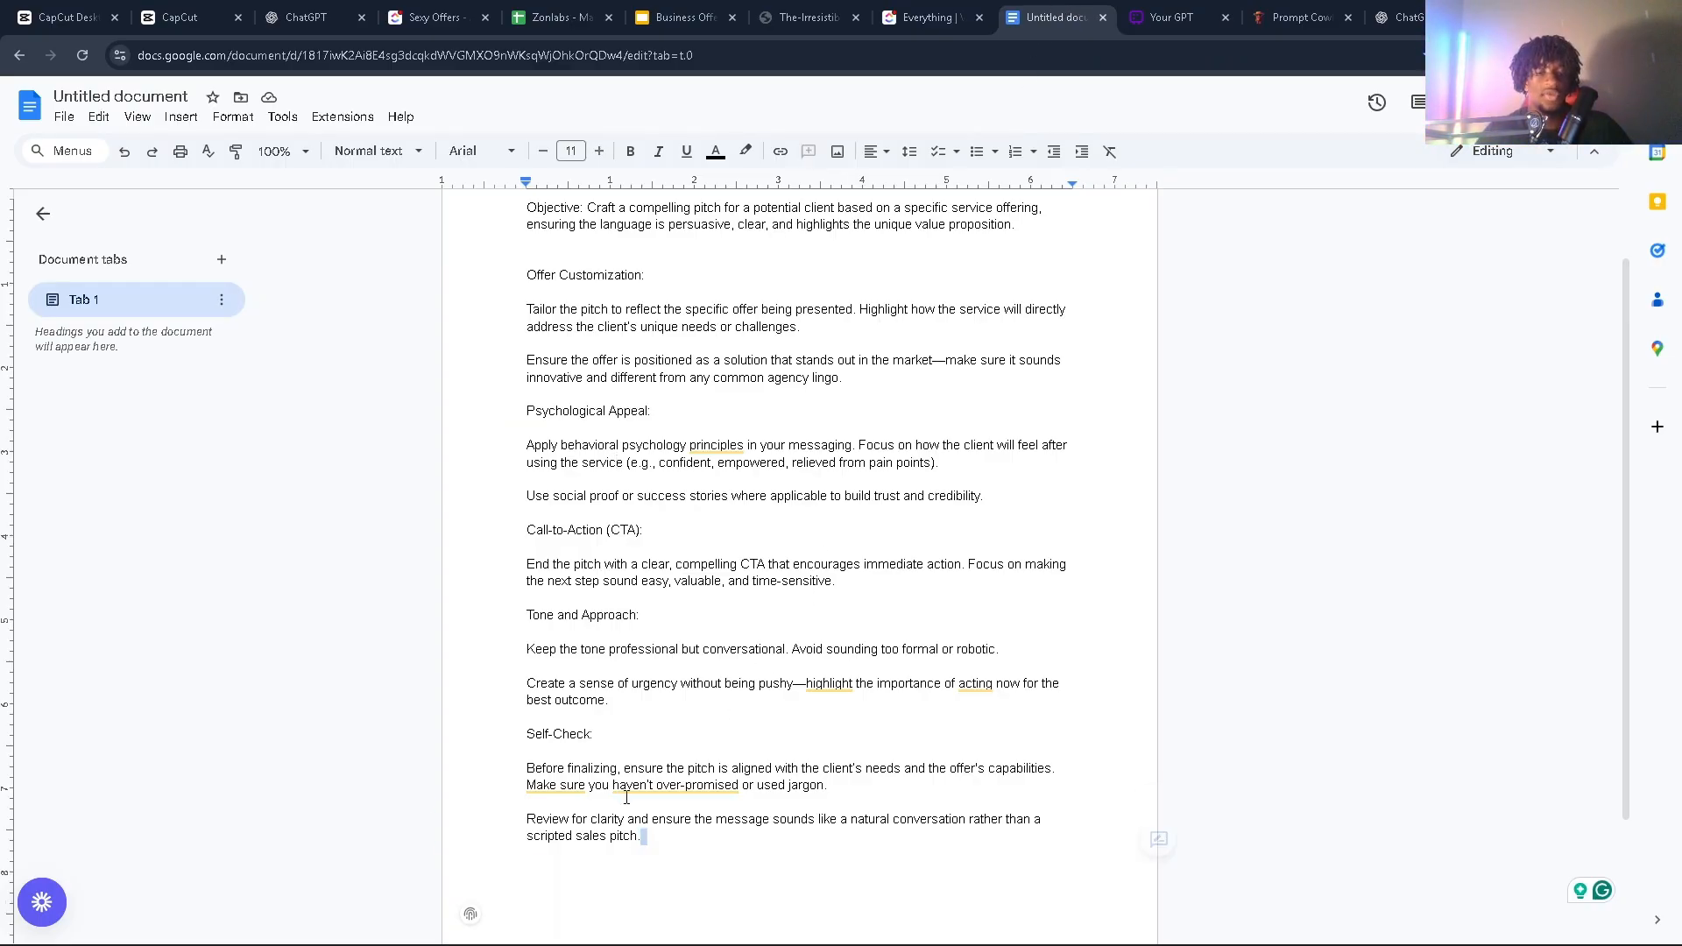
{"action": "left_click_drag", "start_coordinate": [658, 843], "coordinate": [563, 616]}
{"action": "left_click", "coordinate": [536, 284]}
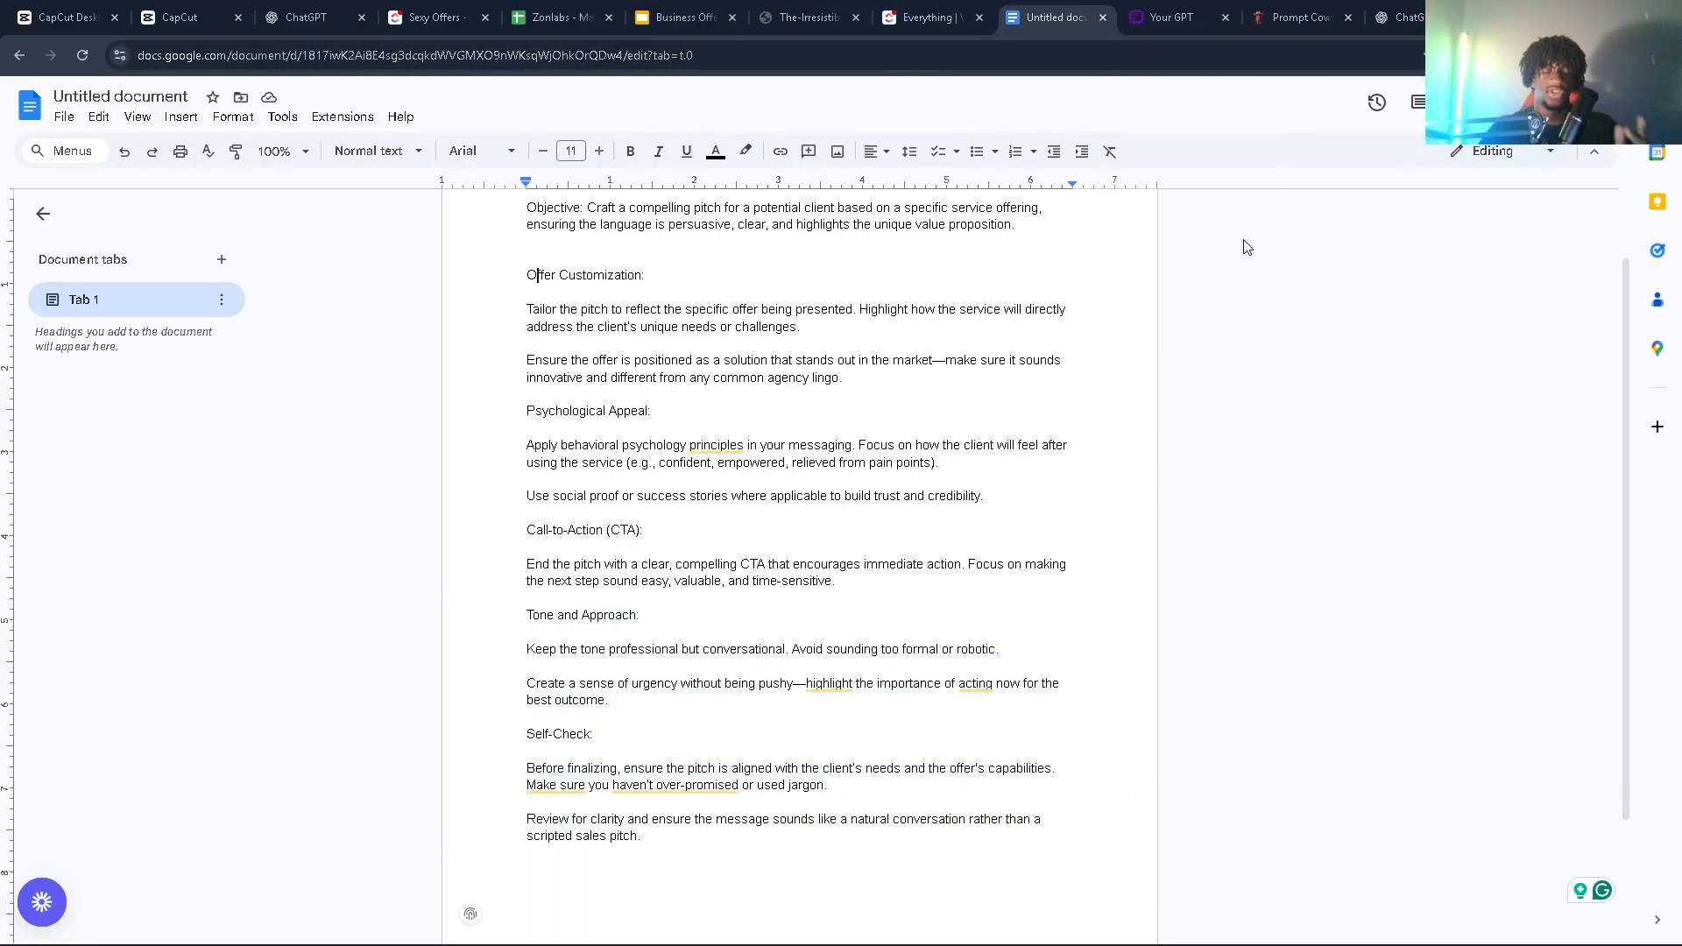
{"action": "left_click", "coordinate": [1116, 420]}
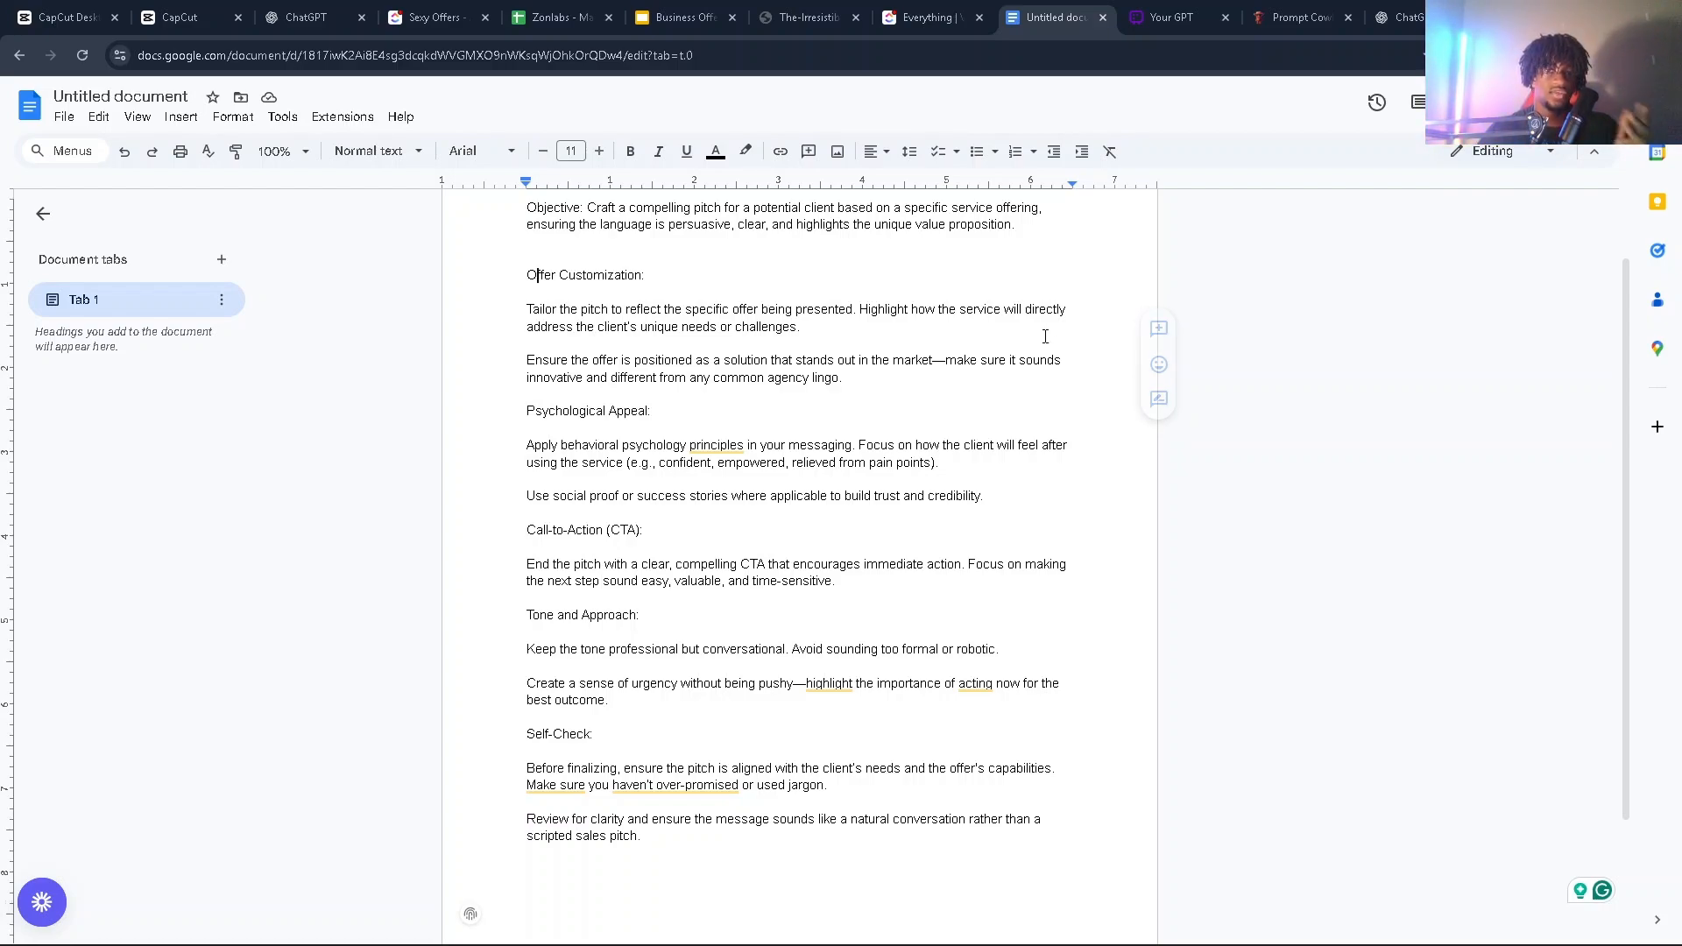
Step: Return to The offer maker in ChatGPT and upload 100m-offers.pdf from Downloads as its knowledge file
{"action": "left_click", "coordinate": [1412, 21]}
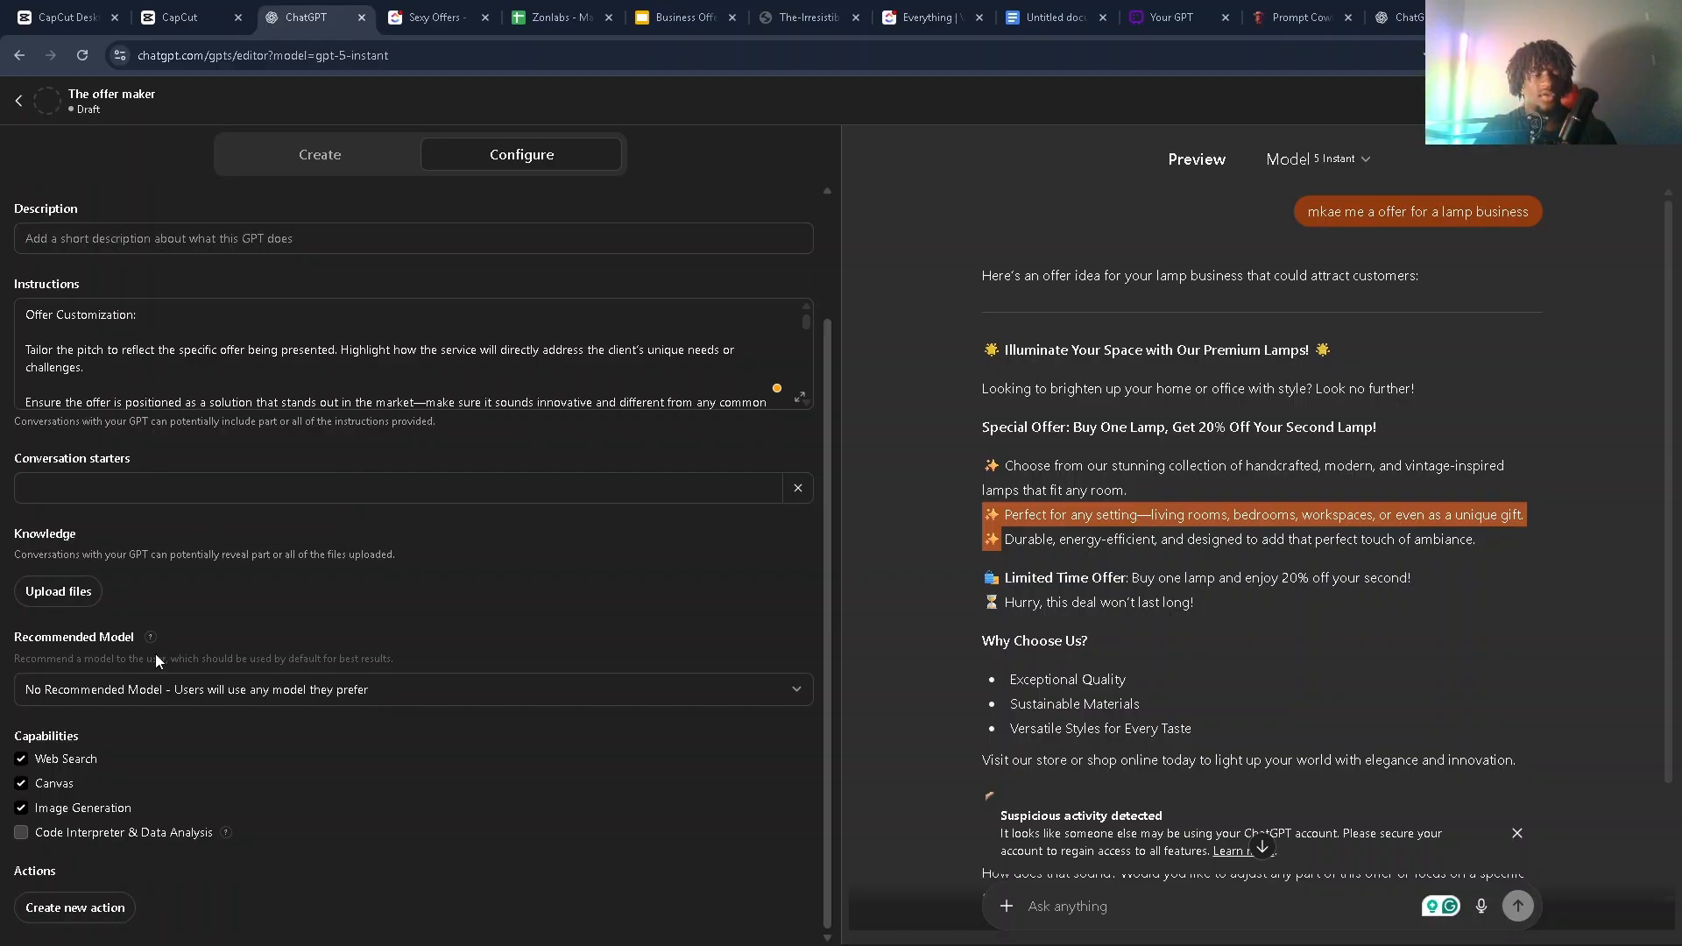
{"action": "left_click", "coordinate": [45, 600]}
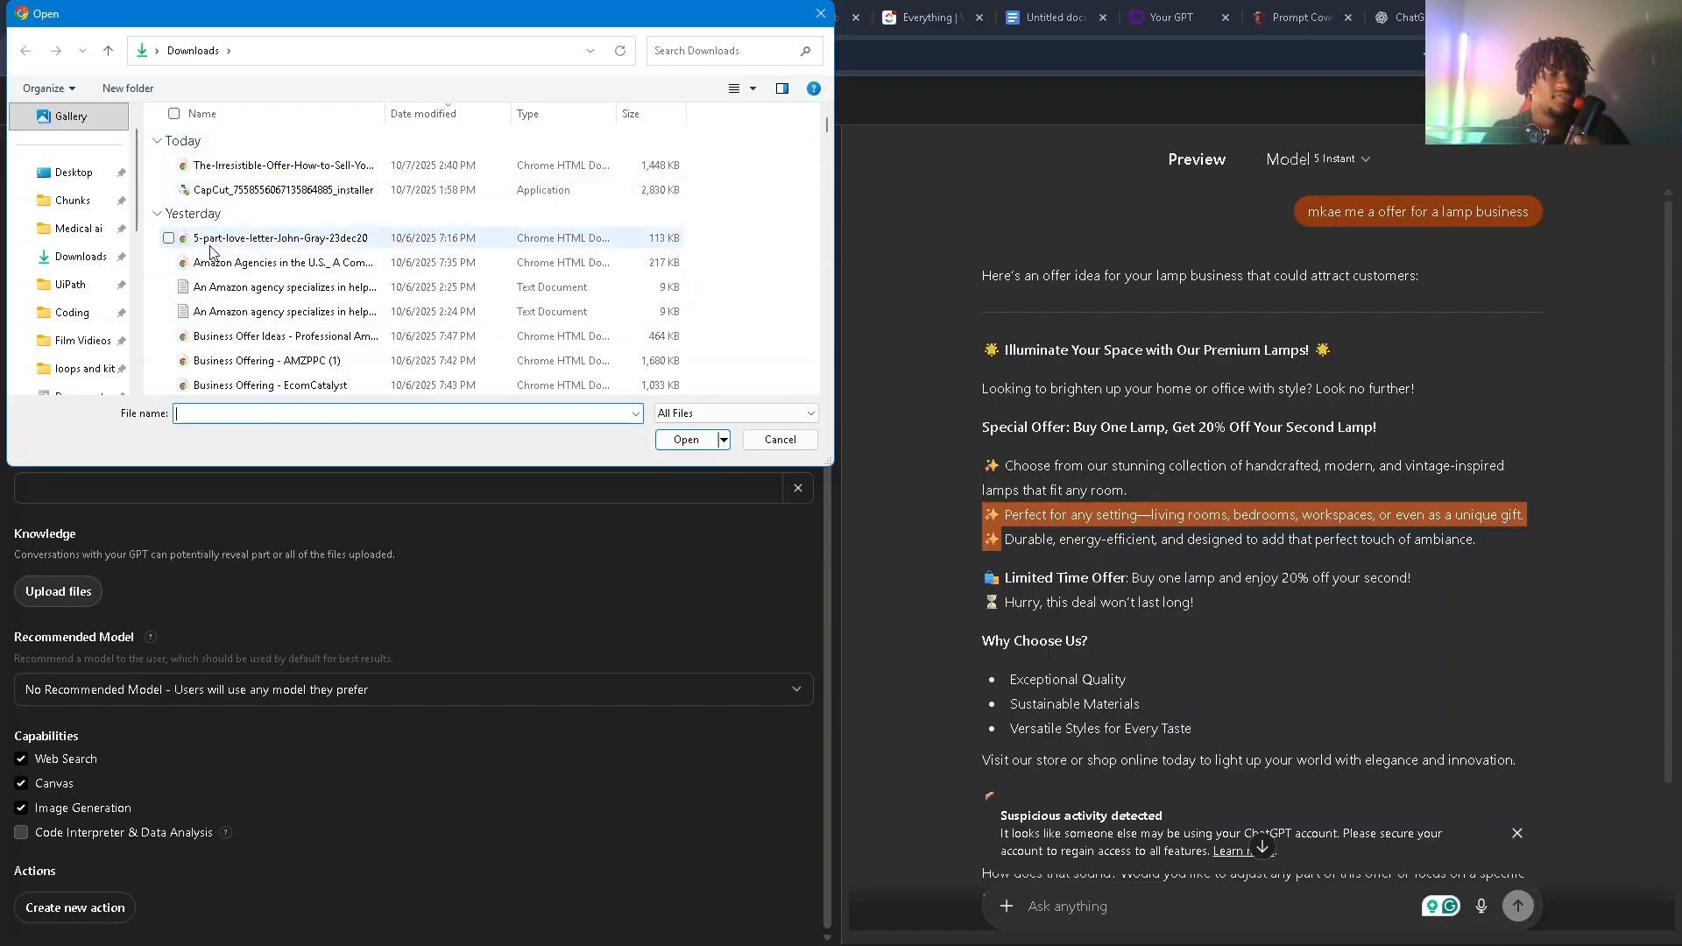
{"action": "scroll", "coordinate": [245, 315], "scroll_direction": "down", "scroll_amount": 1}
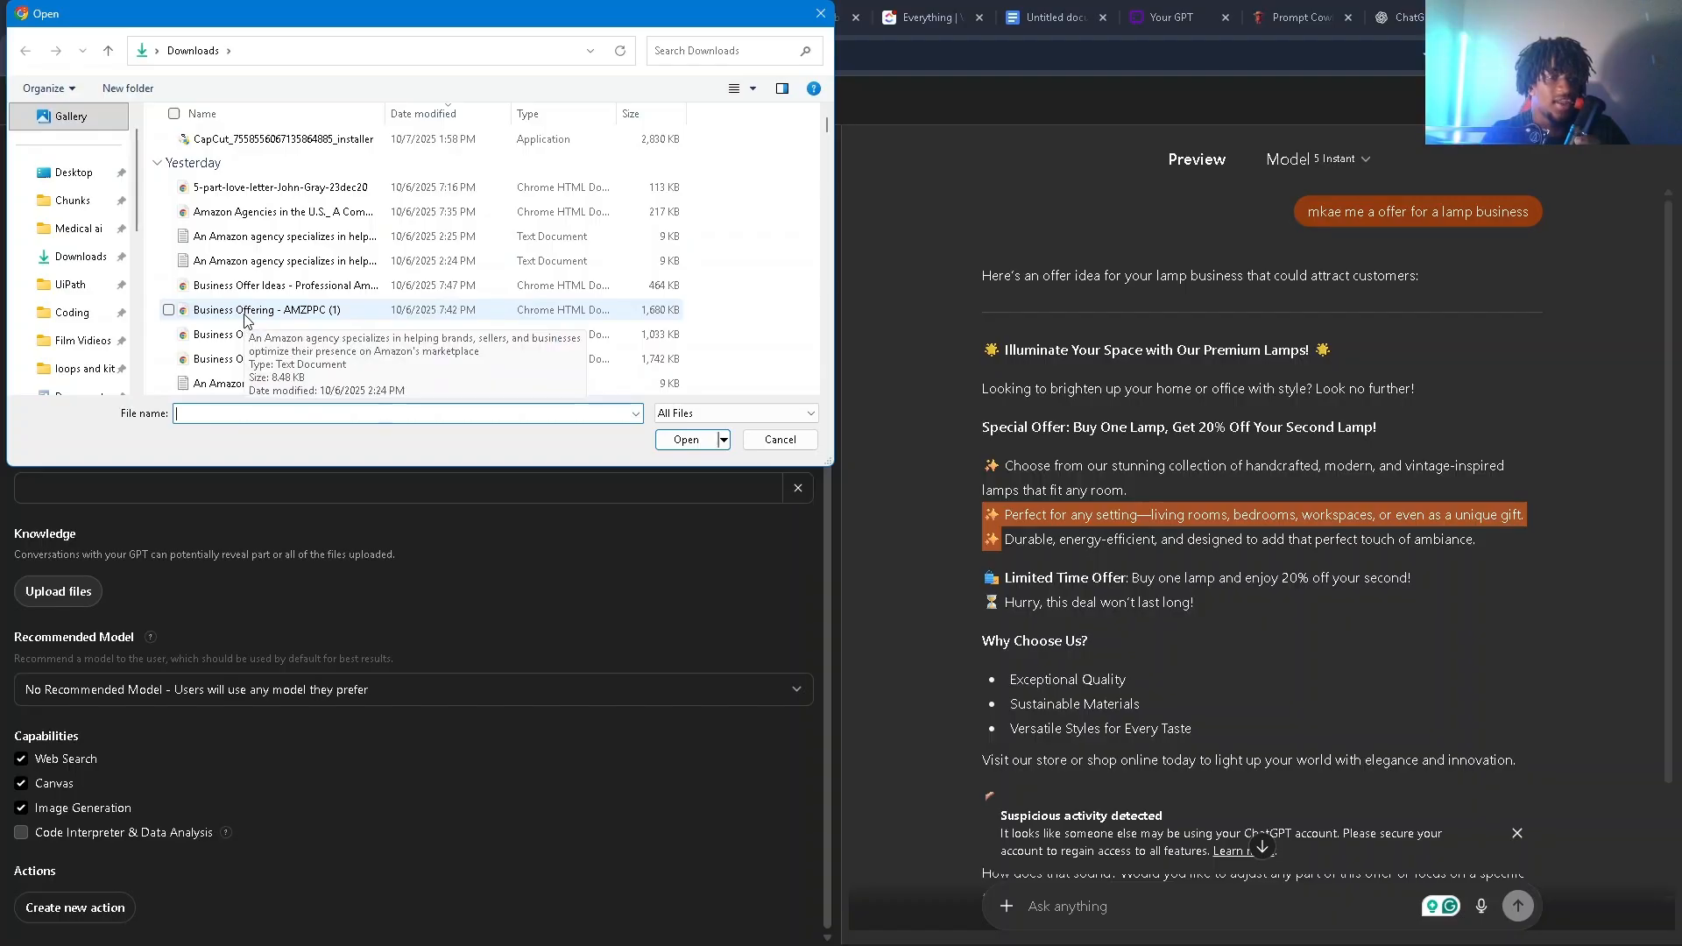
{"action": "scroll", "coordinate": [259, 337], "scroll_direction": "down", "scroll_amount": 3}
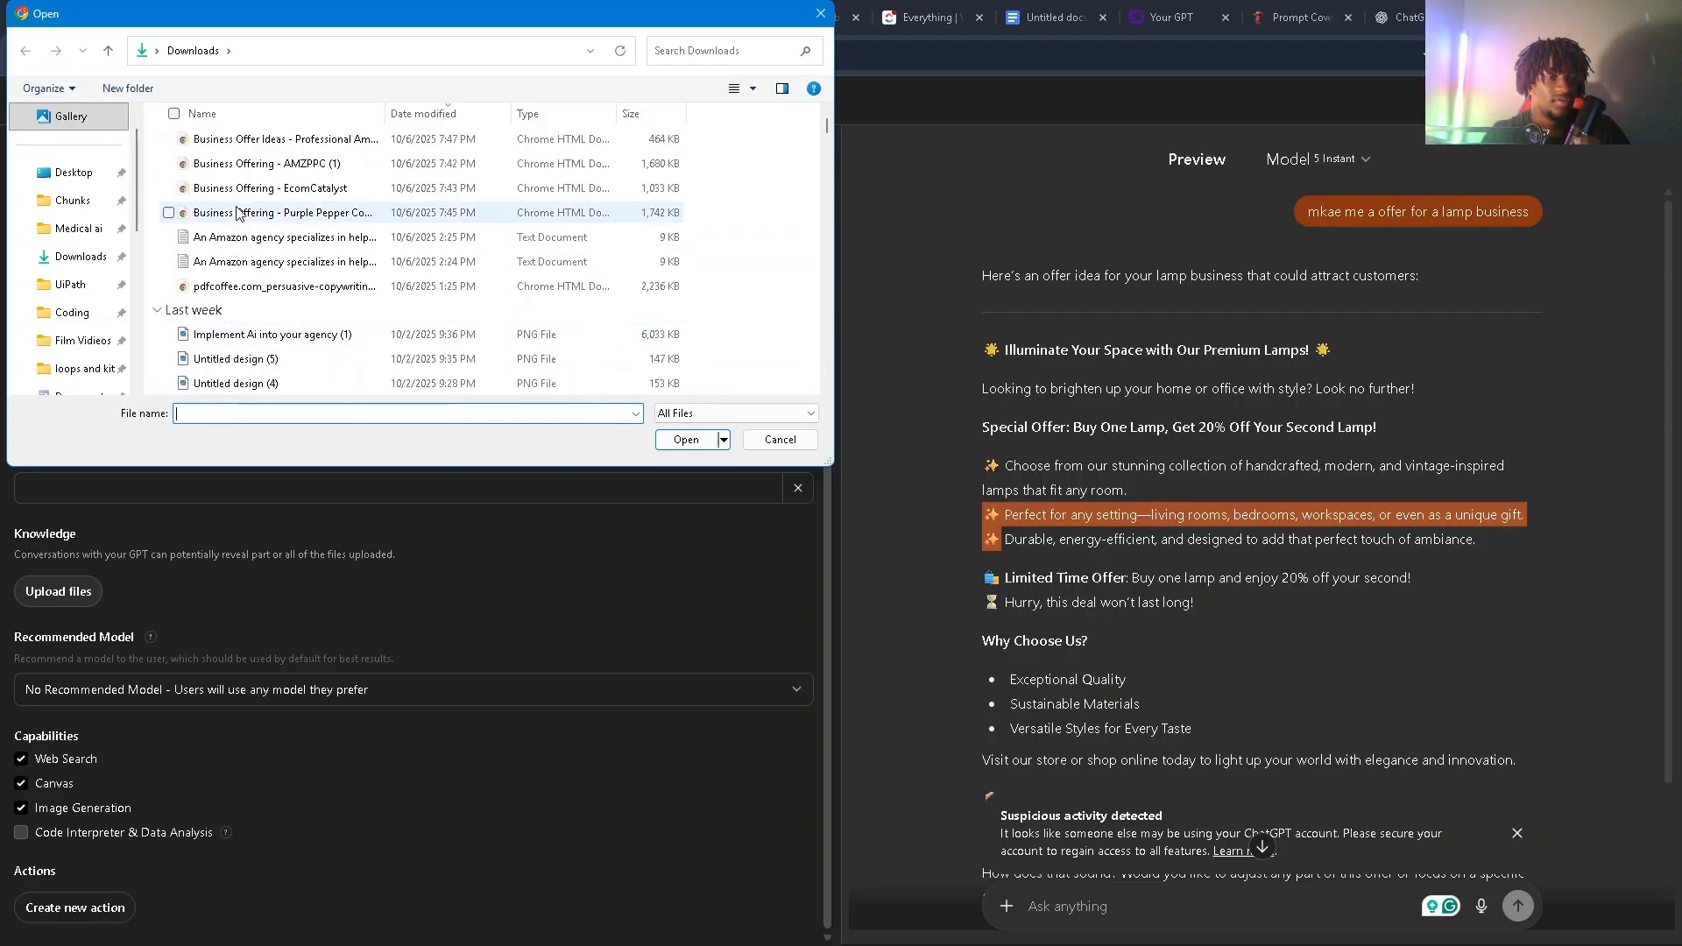
{"action": "scroll", "coordinate": [276, 315], "scroll_direction": "down", "scroll_amount": 2}
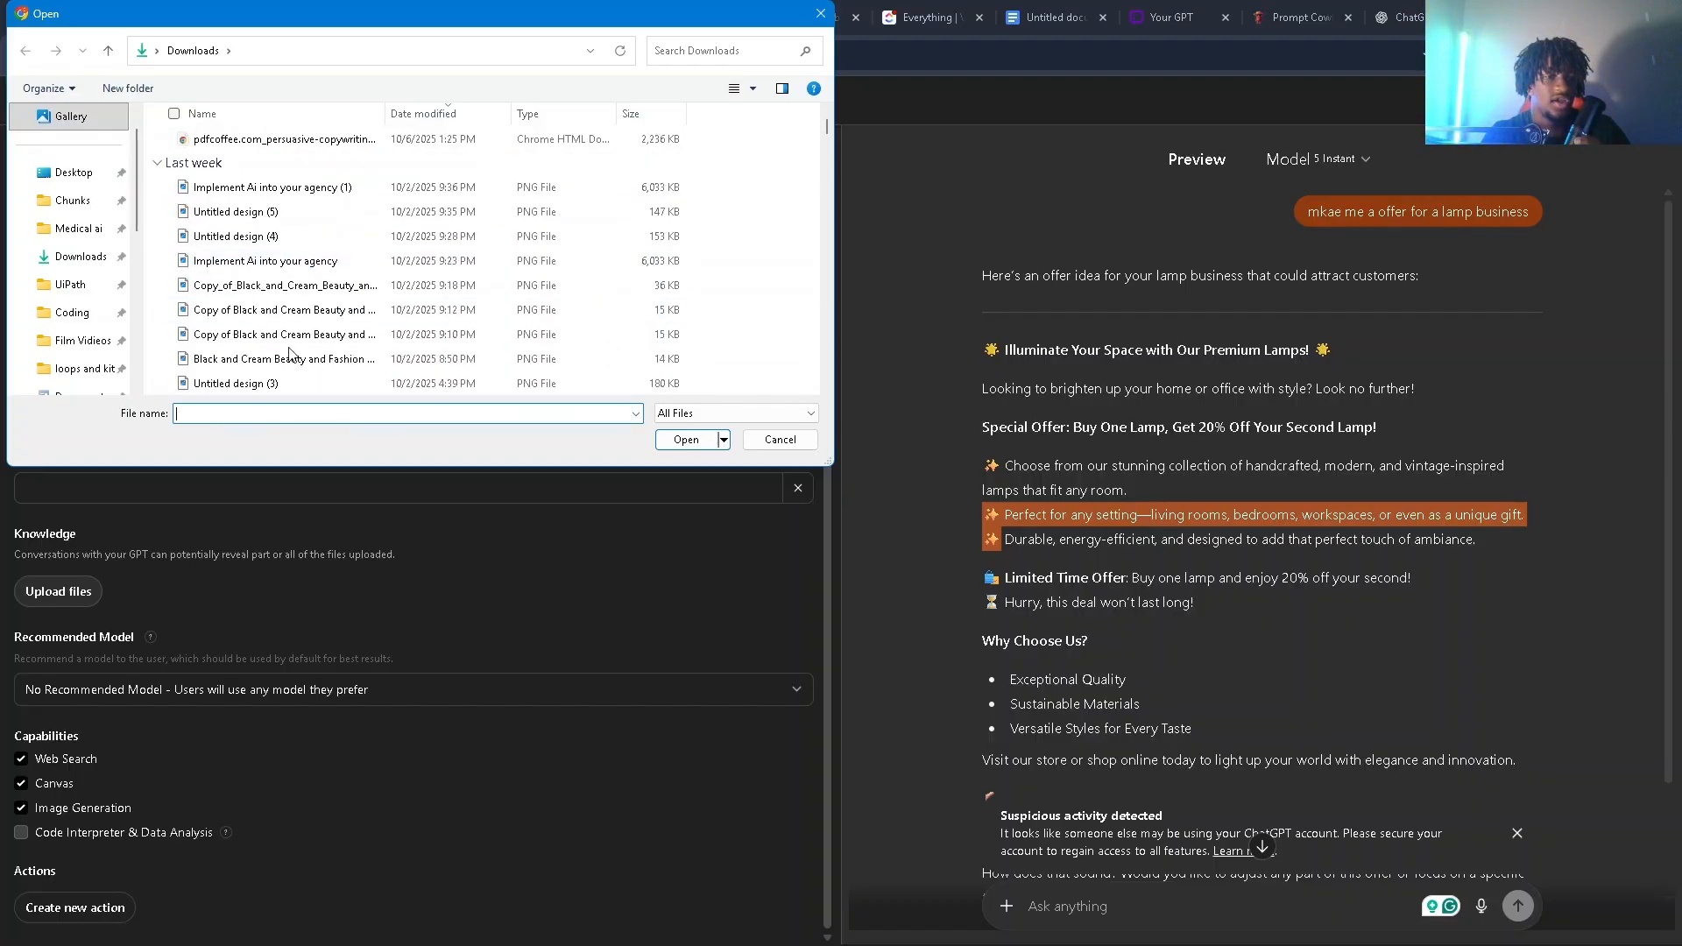
{"action": "type", "text": "100"}
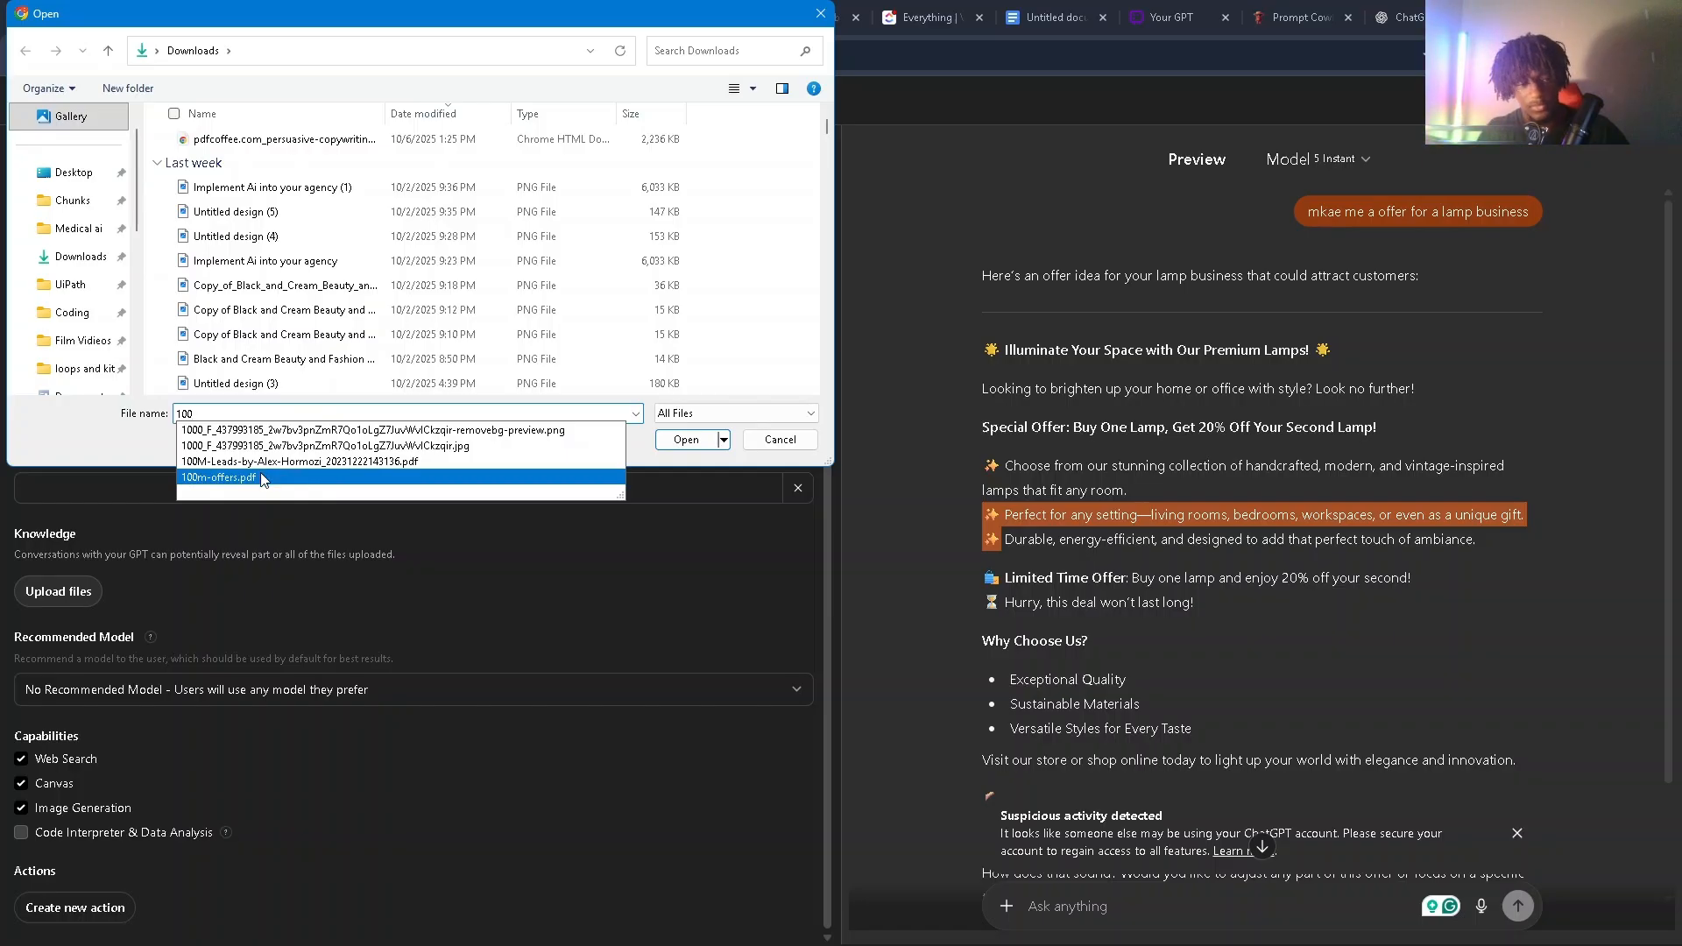
{"action": "left_click", "coordinate": [265, 477]}
{"action": "left_click", "coordinate": [685, 440]}
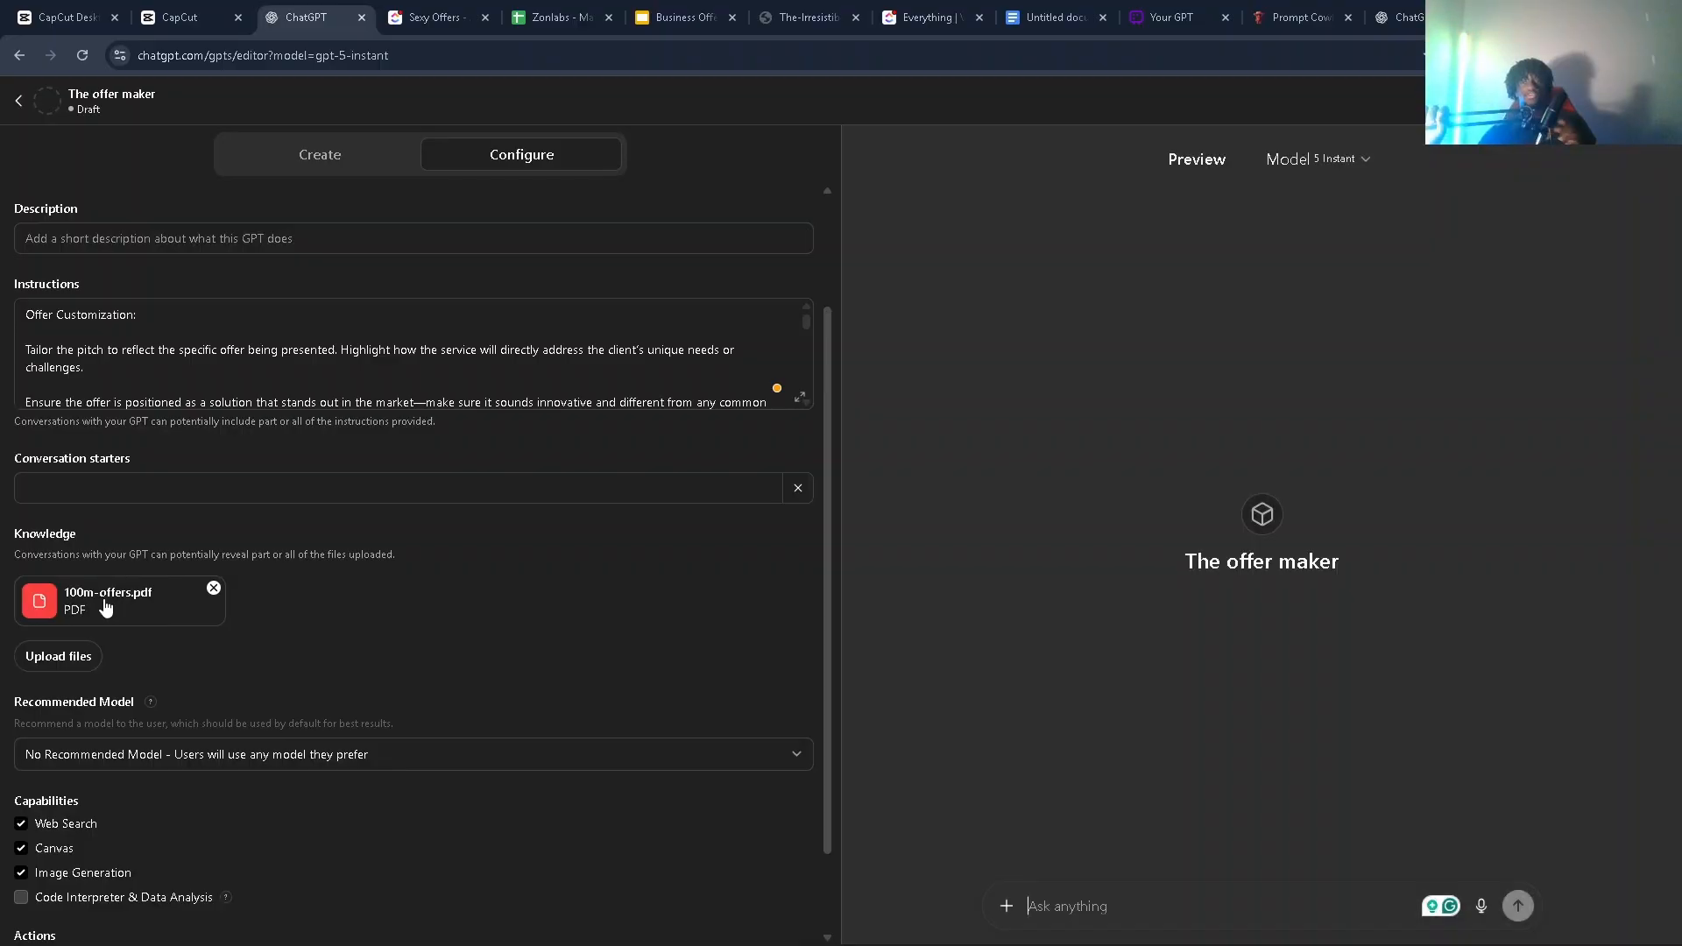
Step: Search Google for "100 million dollar offers summary" in a new browser tab
{"action": "key", "text": "ctrl+t"}
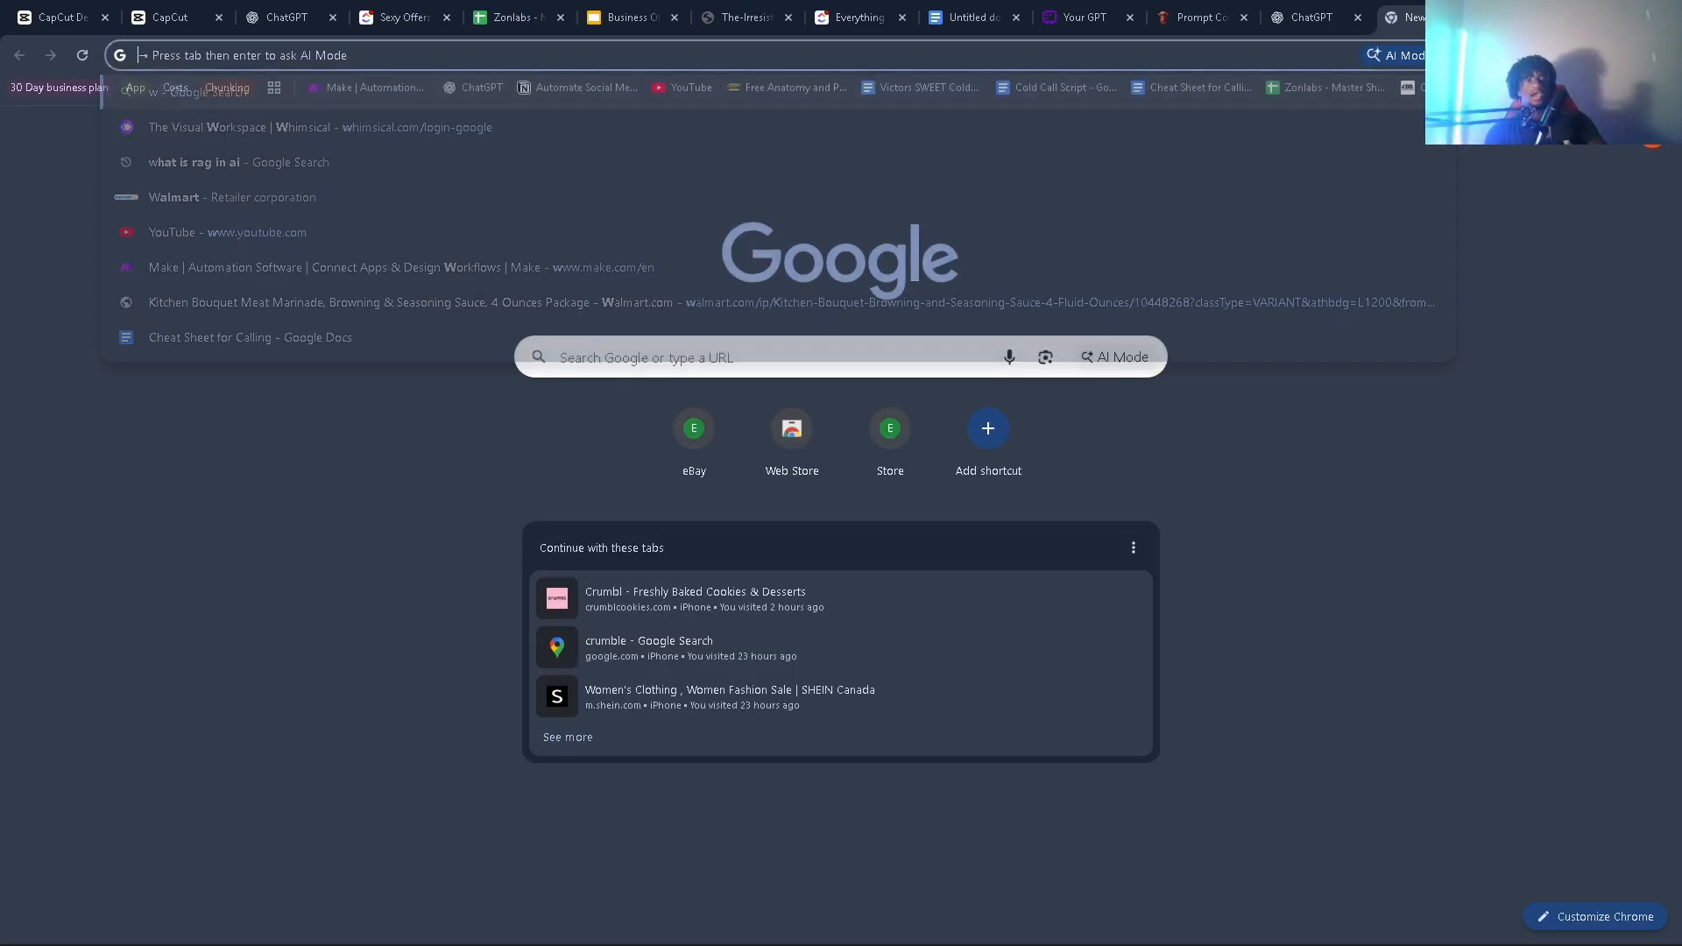
{"action": "type", "text": "100 million dollar offers summary"}
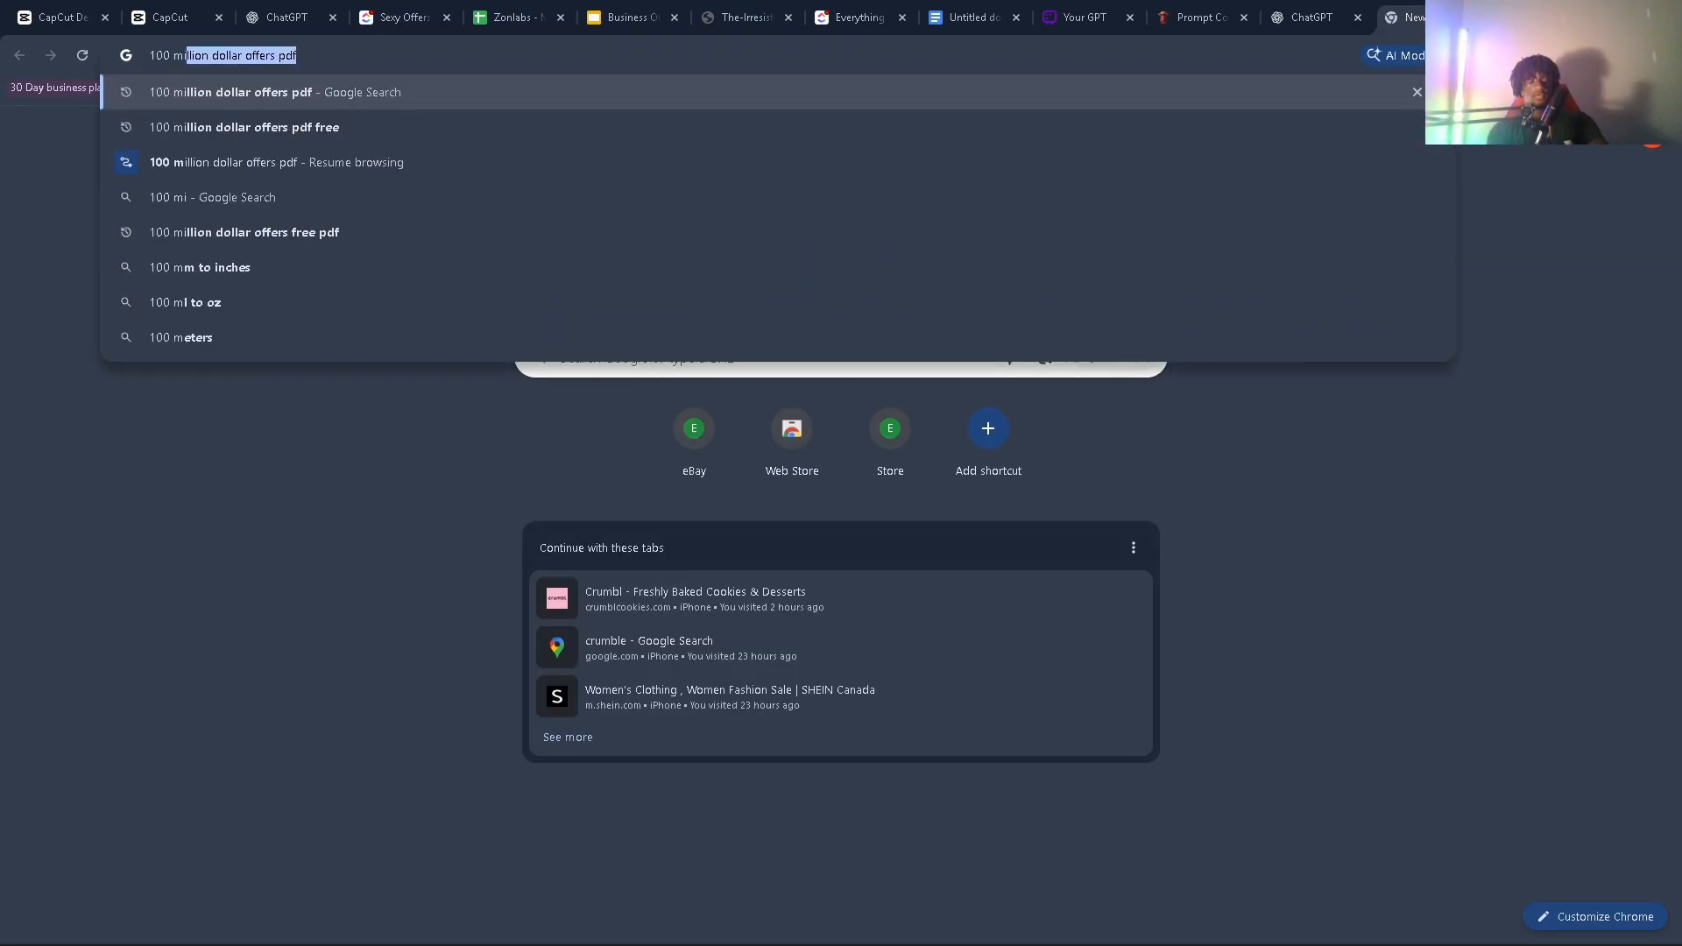
{"action": "key", "text": "Return"}
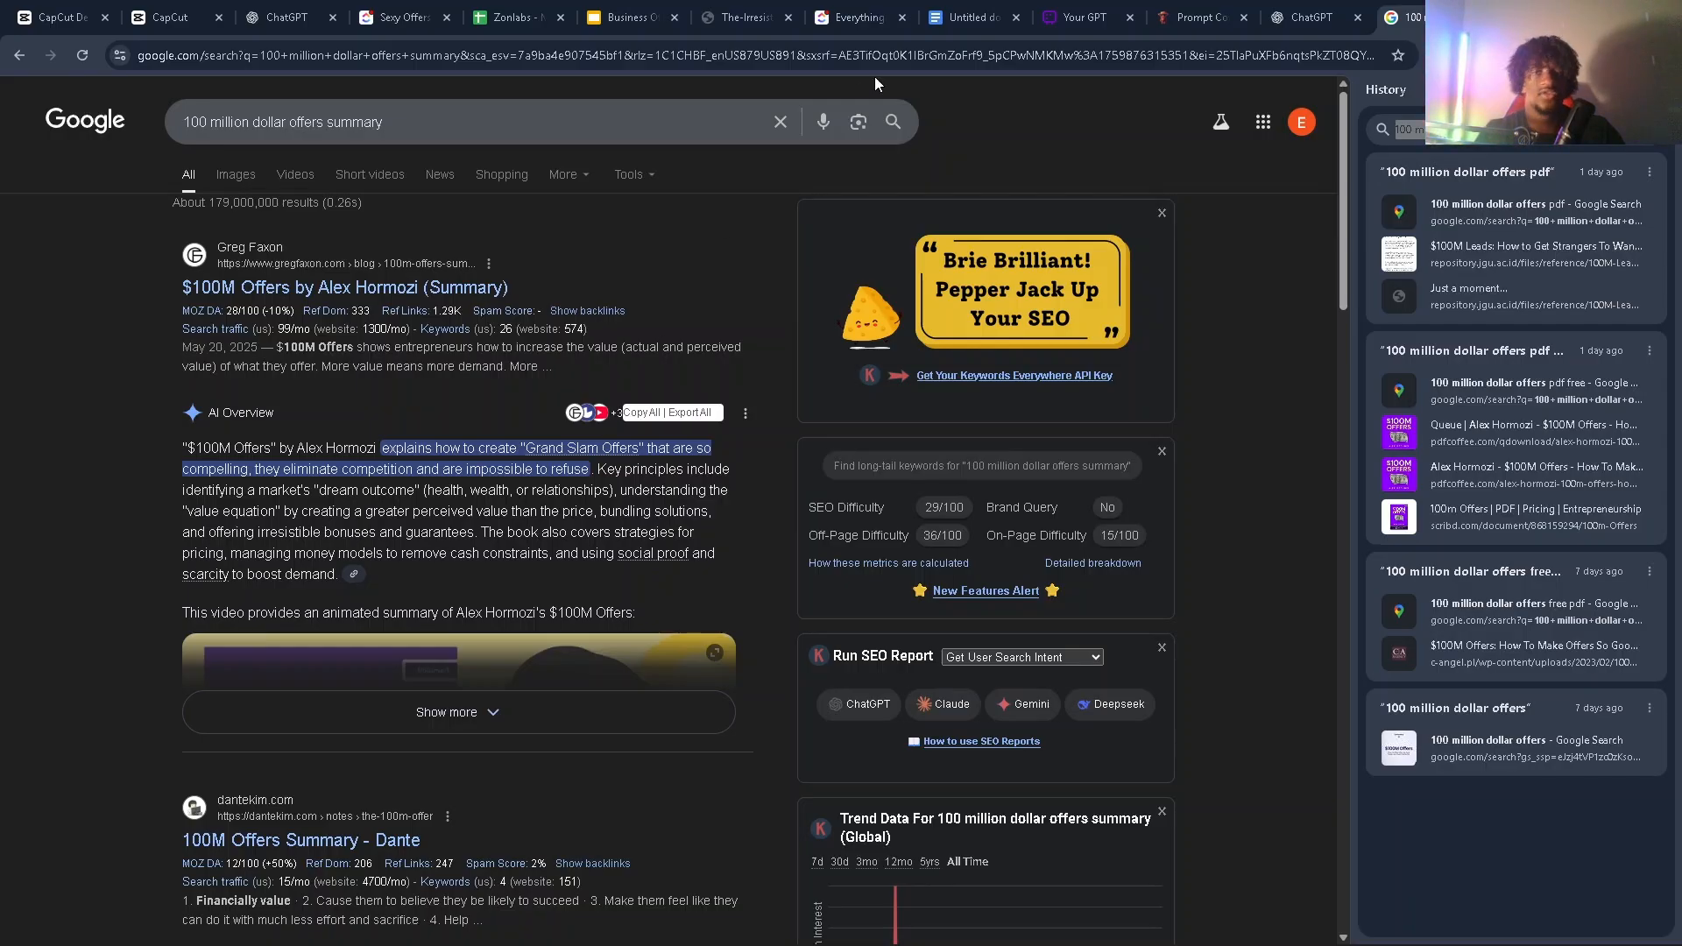
Step: Return to The offer maker's configuration in ChatGPT and check its instructions through to the Self-Check section
{"action": "left_click", "coordinate": [1312, 17]}
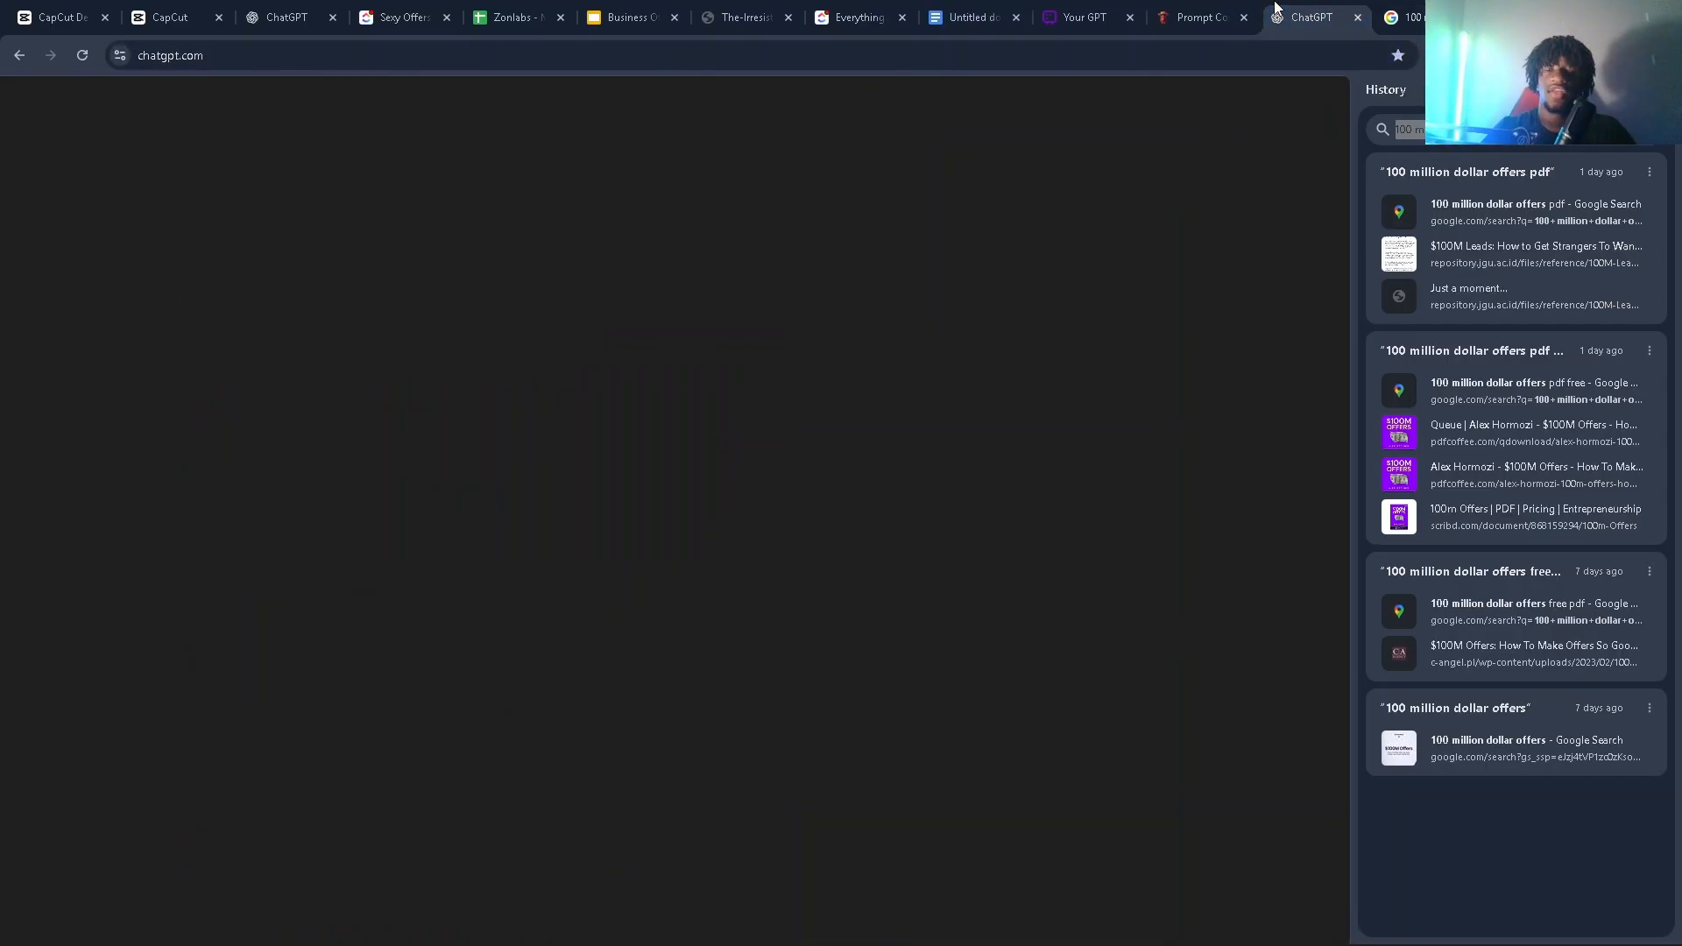
{"action": "left_click", "coordinate": [298, 24]}
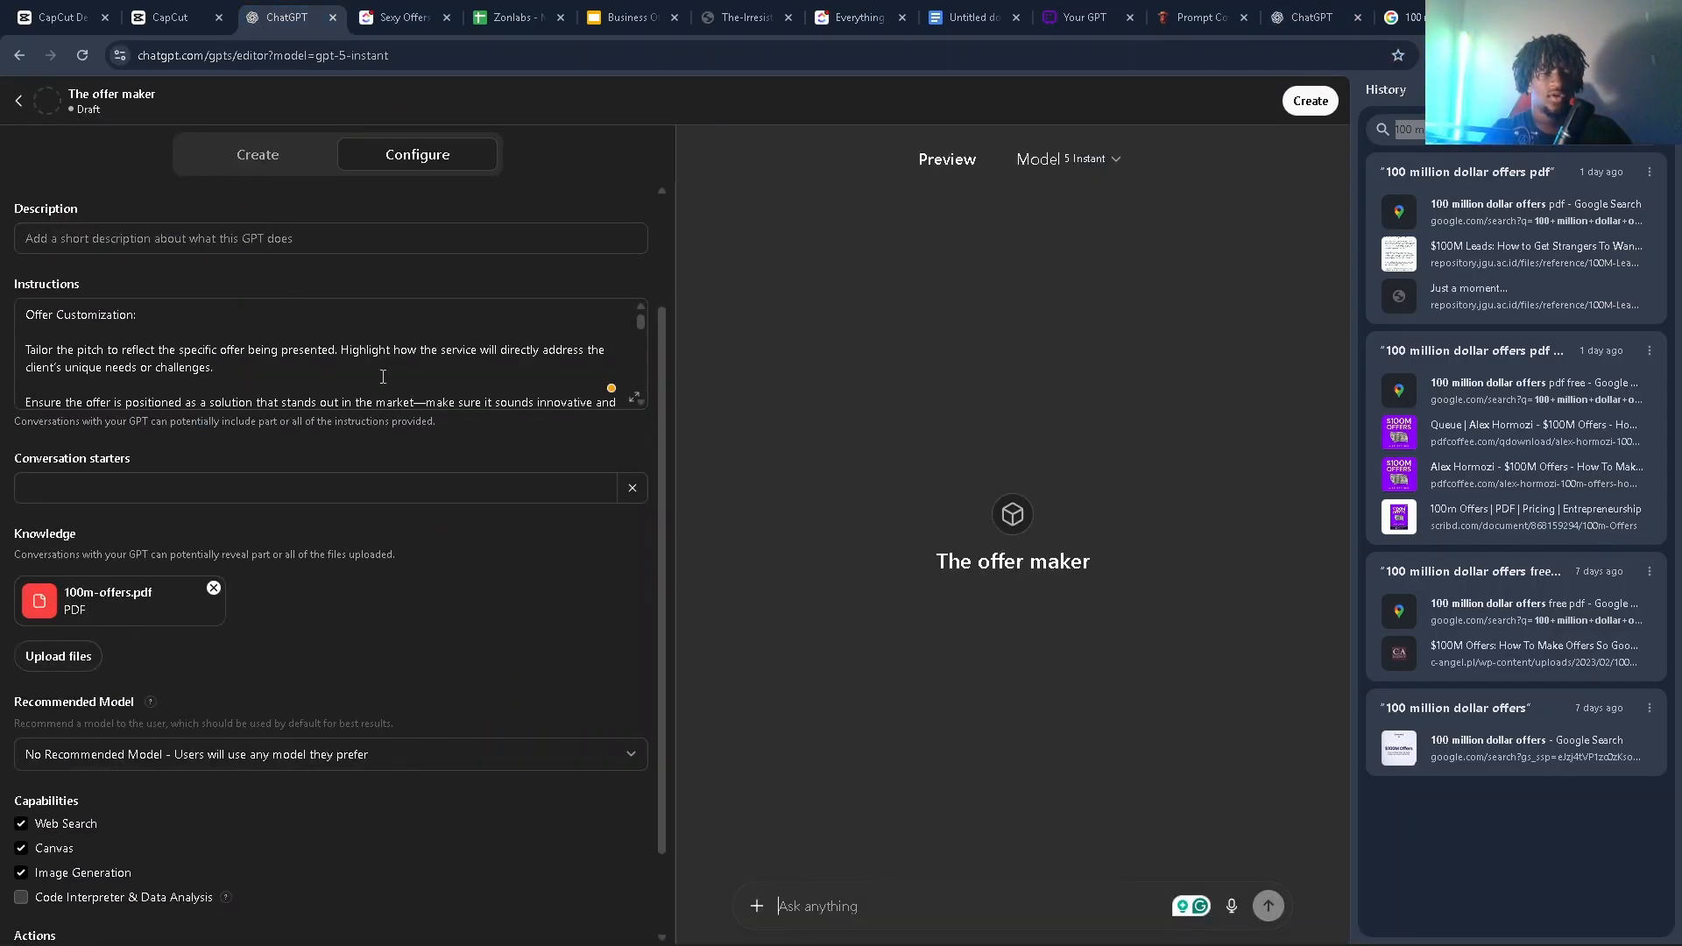
{"action": "scroll", "coordinate": [368, 348], "scroll_direction": "up", "scroll_amount": 2}
{"action": "scroll", "coordinate": [373, 507], "scroll_direction": "down", "scroll_amount": 10}
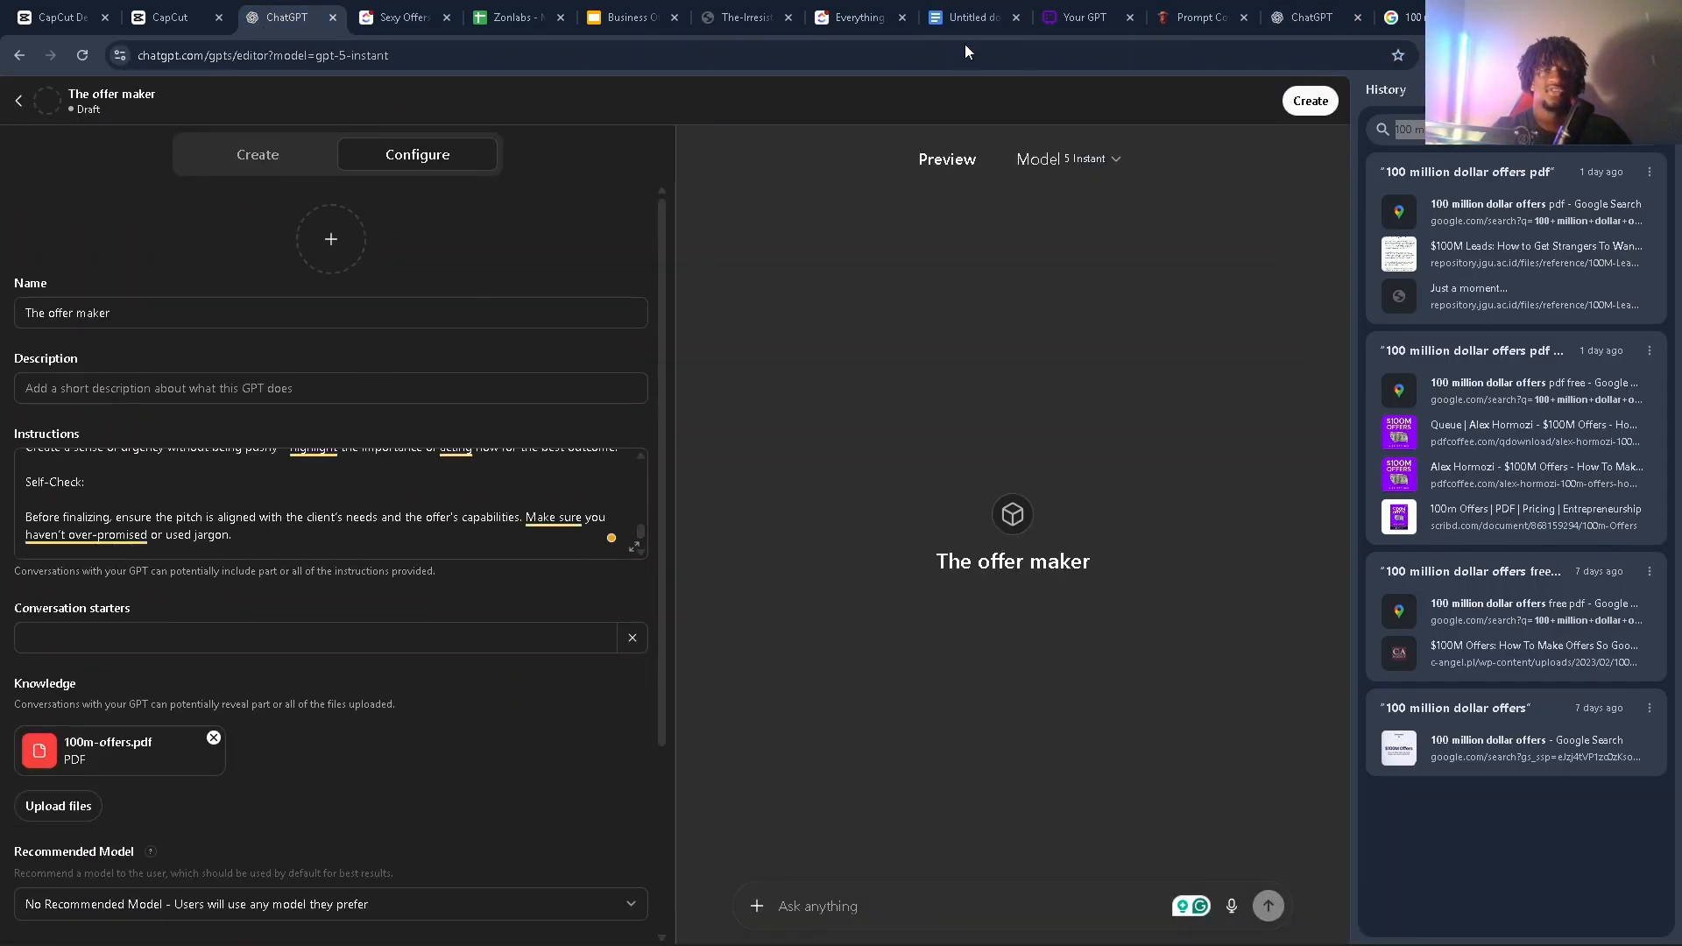
Step: Switch to the Untitled document in Google Docs and add blank lines after the prompt's last line until the second page starts
{"action": "left_click", "coordinate": [968, 18]}
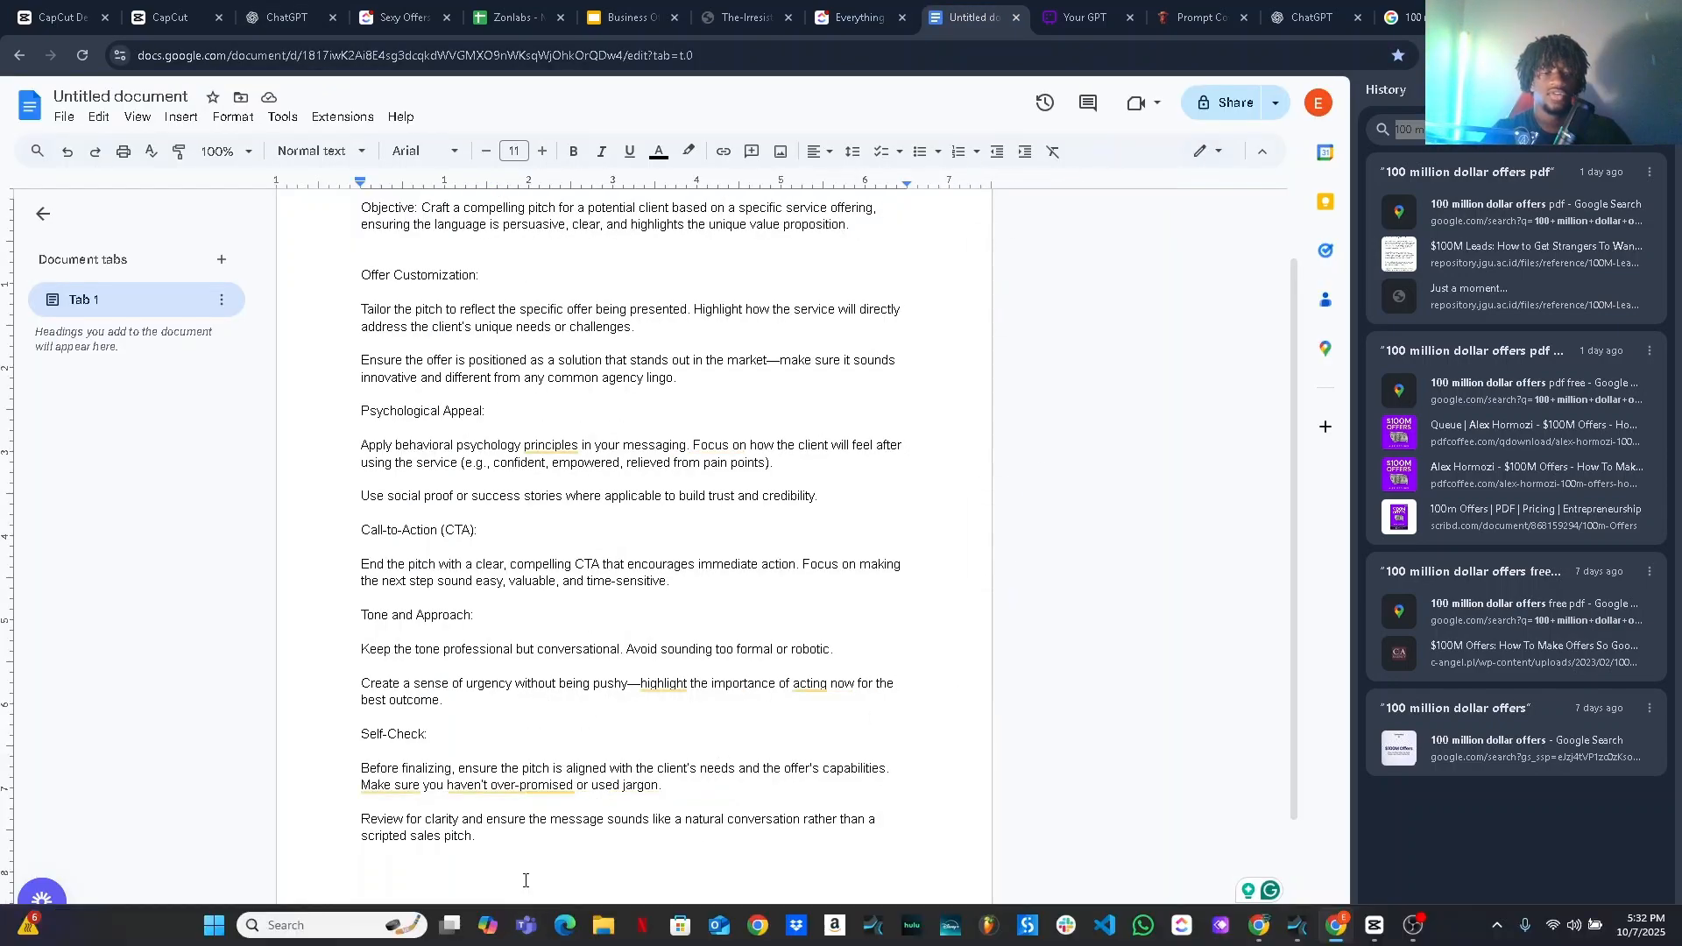
{"action": "scroll", "coordinate": [492, 745], "scroll_direction": "down", "scroll_amount": 2}
{"action": "left_click", "coordinate": [496, 733]}
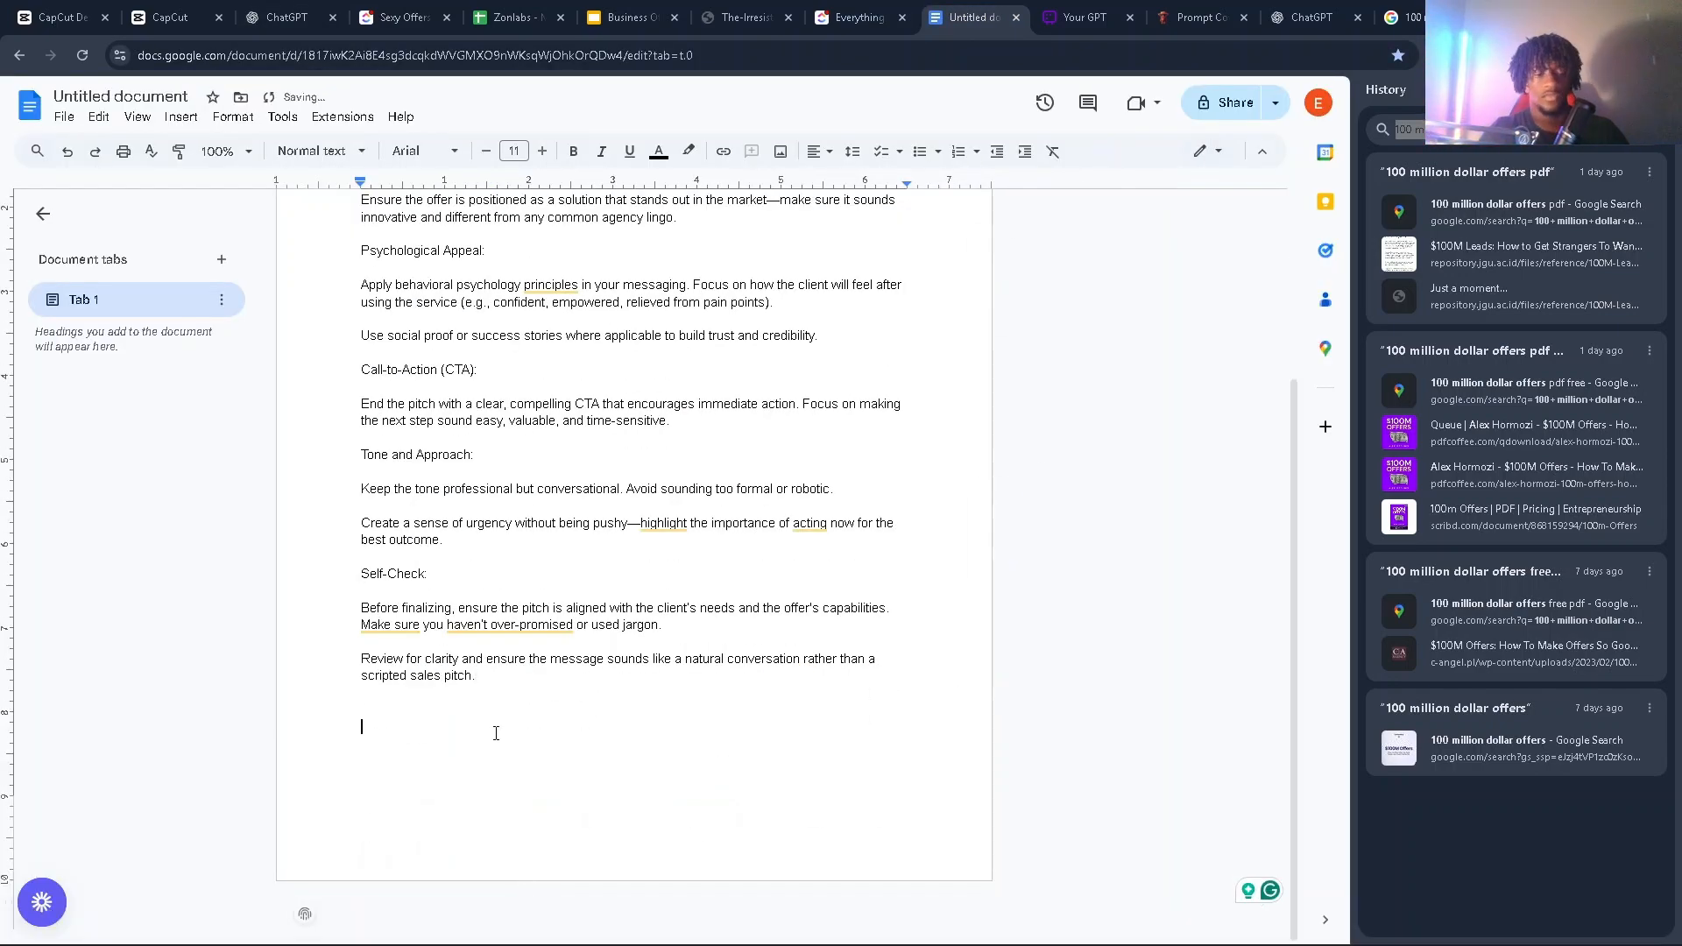
{"action": "key", "text": "Return"}
{"action": "key", "text": "Return"}
{"action": "key", "text": "Return"}
{"action": "key", "text": "Return"}
{"action": "key", "text": "Return"}
{"action": "key", "text": "Return"}
{"action": "key", "text": "Return"}
{"action": "key", "text": "Return"}
{"action": "key", "text": "Return"}
{"action": "key", "text": "Return"}
{"action": "key", "text": "Return"}
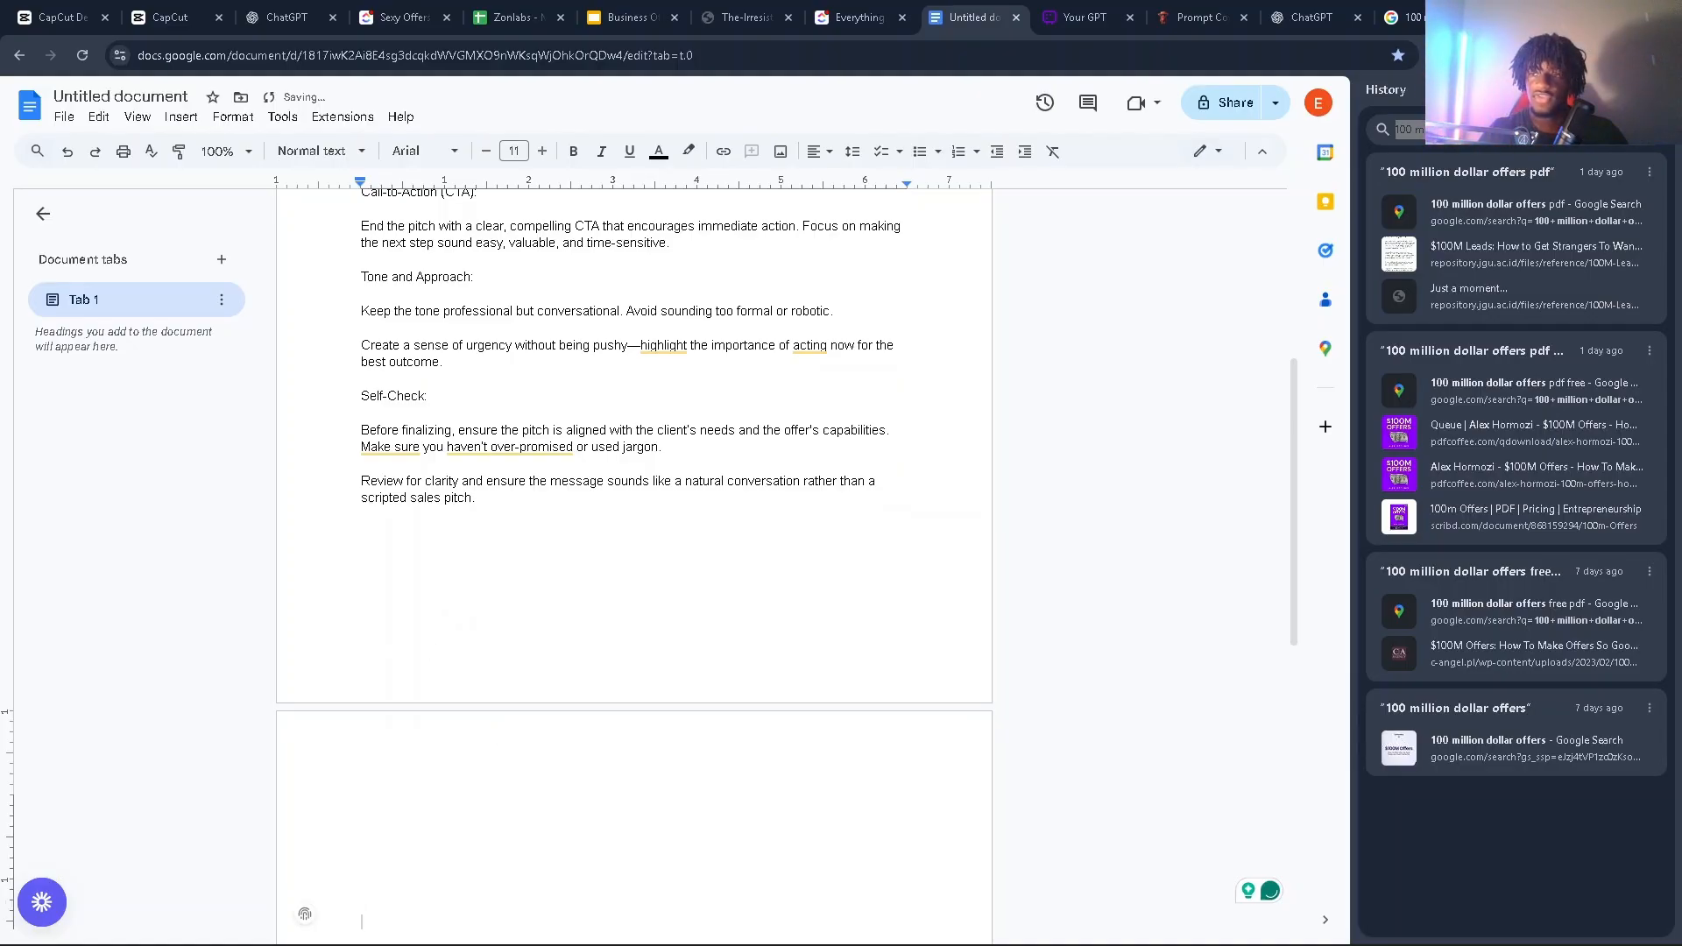
{"action": "scroll", "coordinate": [368, 856], "scroll_direction": "down", "scroll_amount": 6}
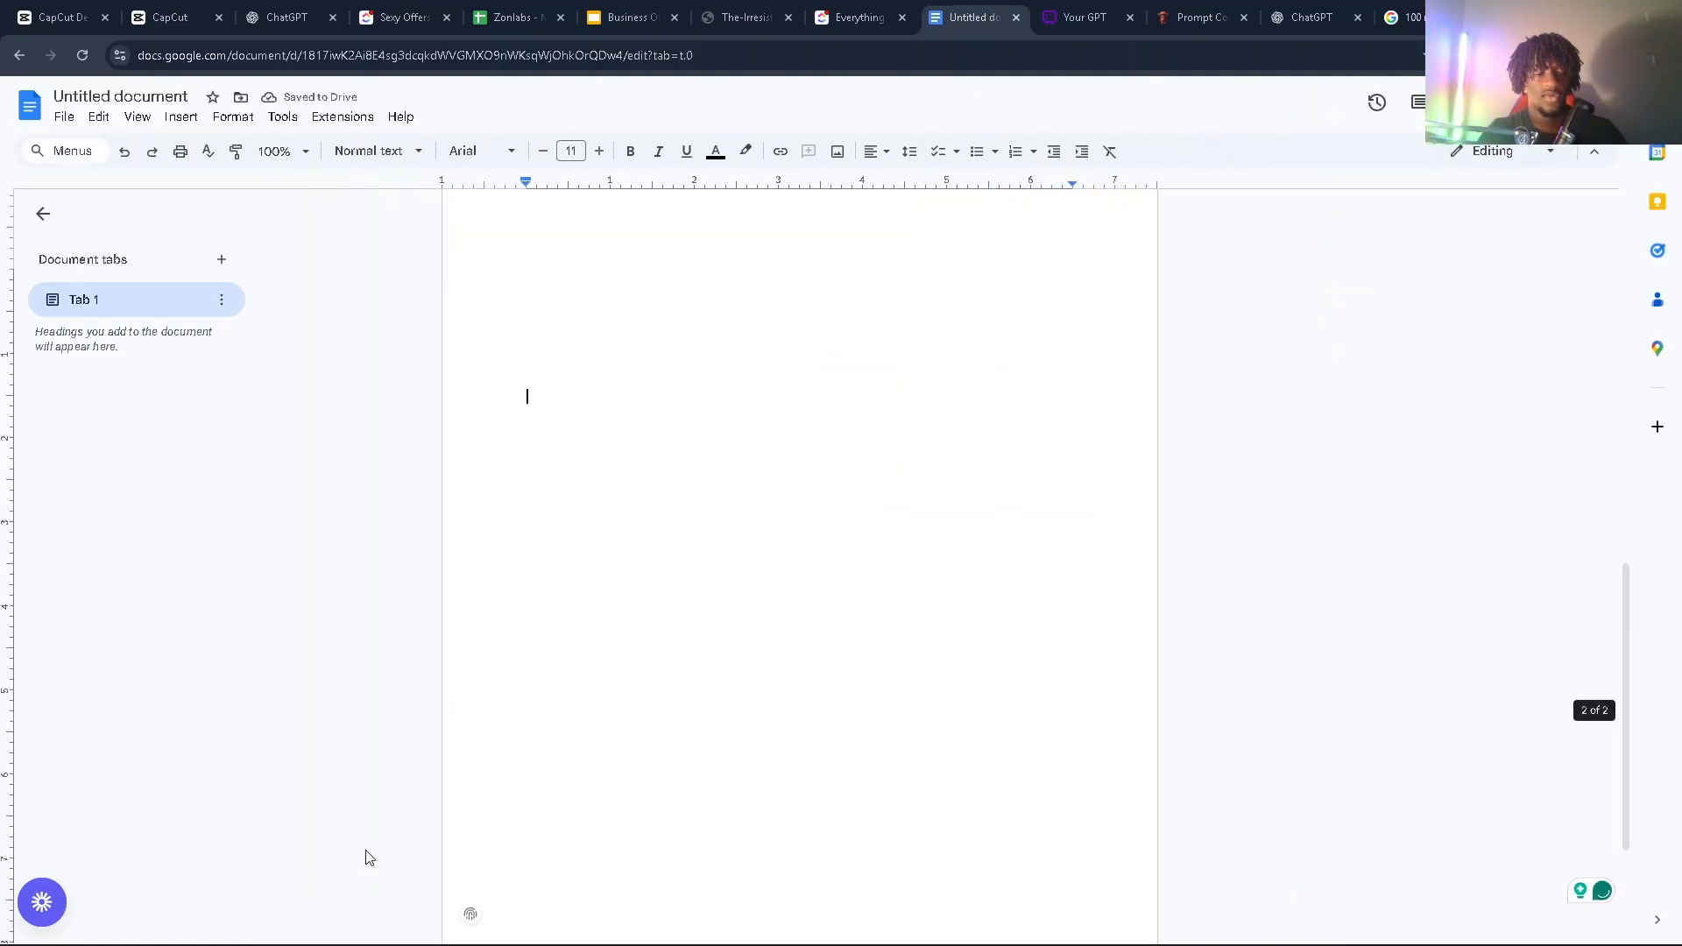
Step: Write "Use the 100 million dollar offer book to influence how you position your offers, and the language that your offer is presented in"
{"action": "double_click", "coordinate": [557, 357]}
{"action": "type", "text": "Use the 100 million dollar offer book to influence how you position your offers, and the language that your offer is presented in"}
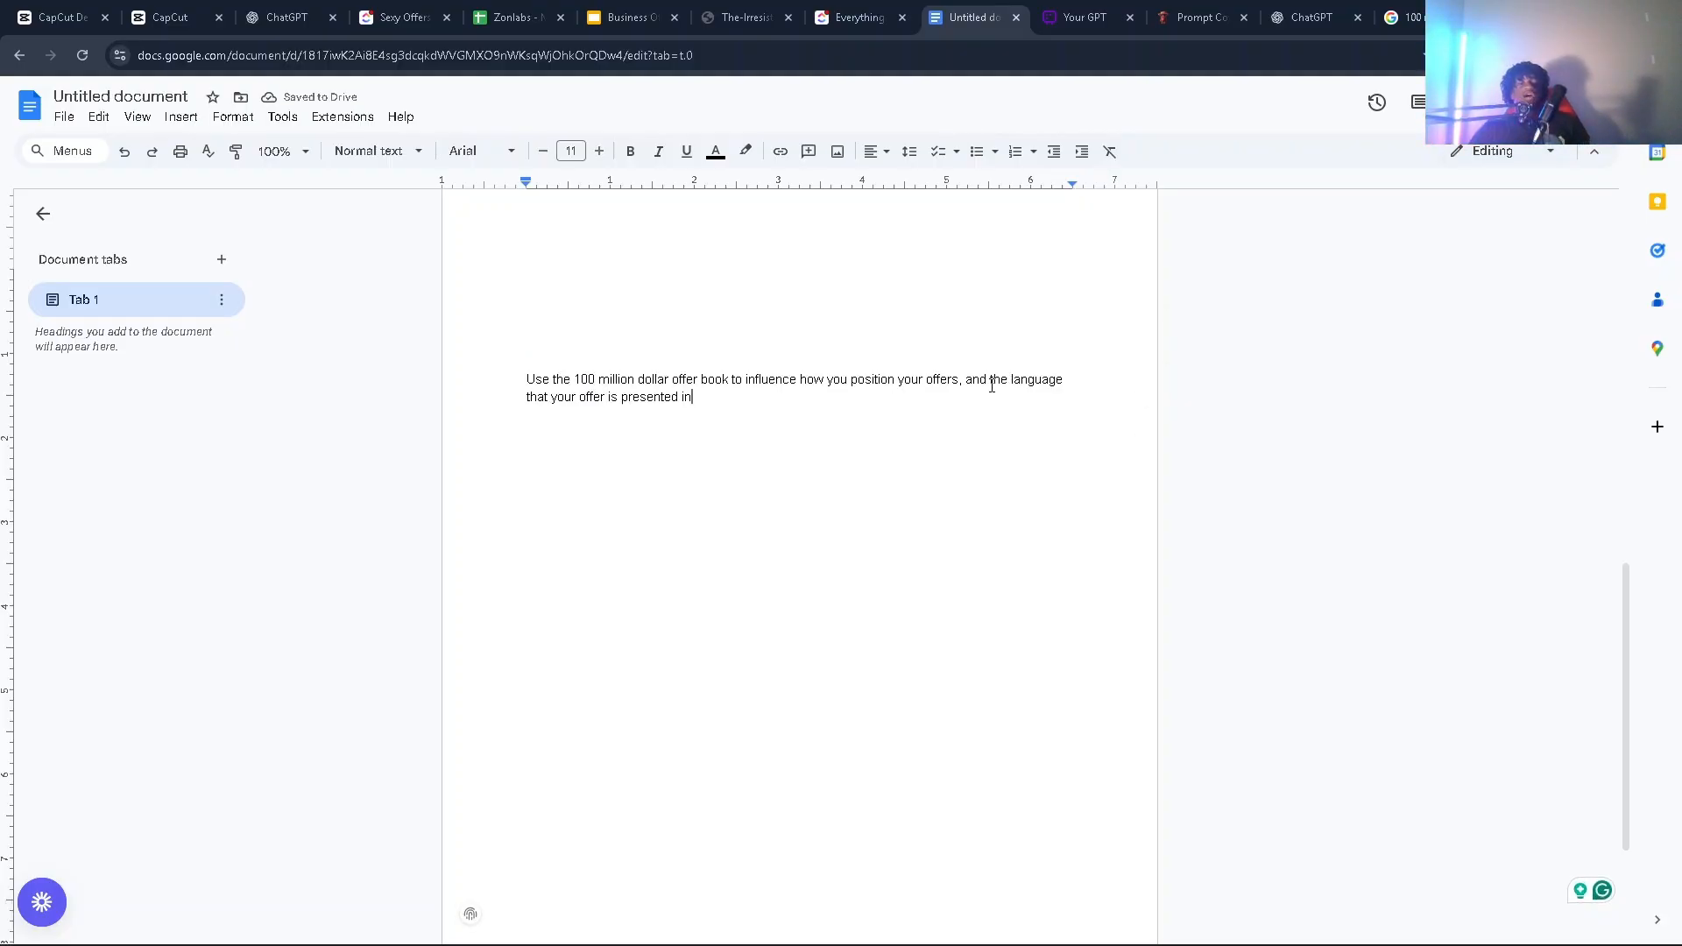
{"action": "double_click", "coordinate": [631, 425]}
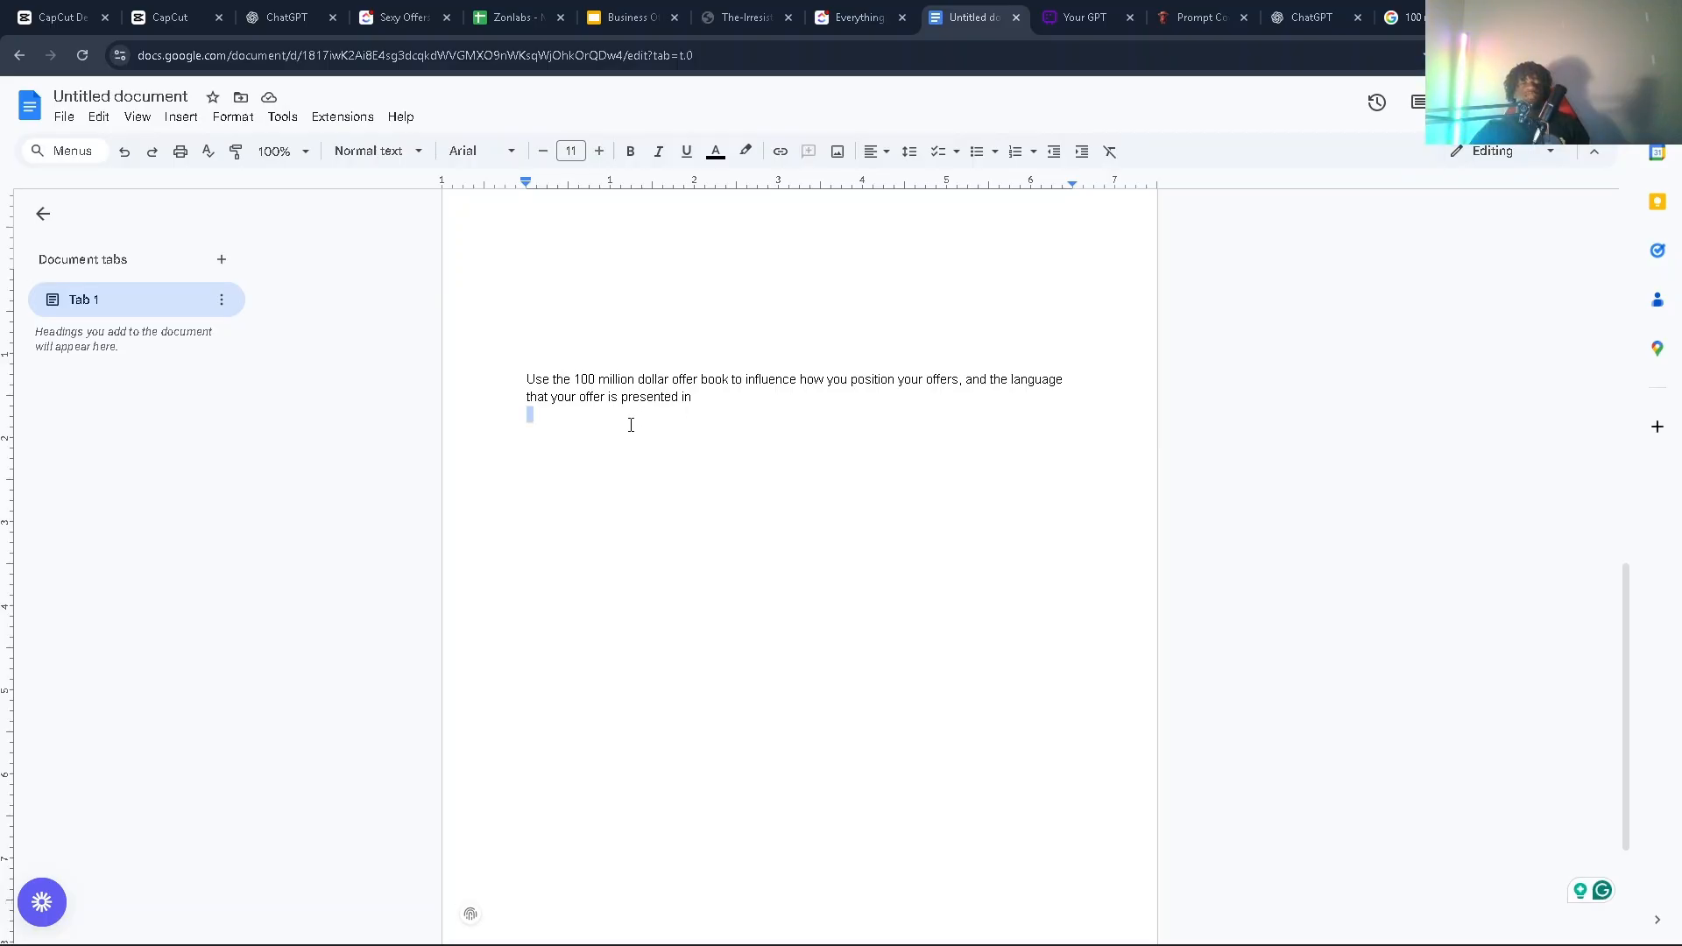
{"action": "double_click", "coordinate": [734, 366]}
{"action": "double_click", "coordinate": [654, 414]}
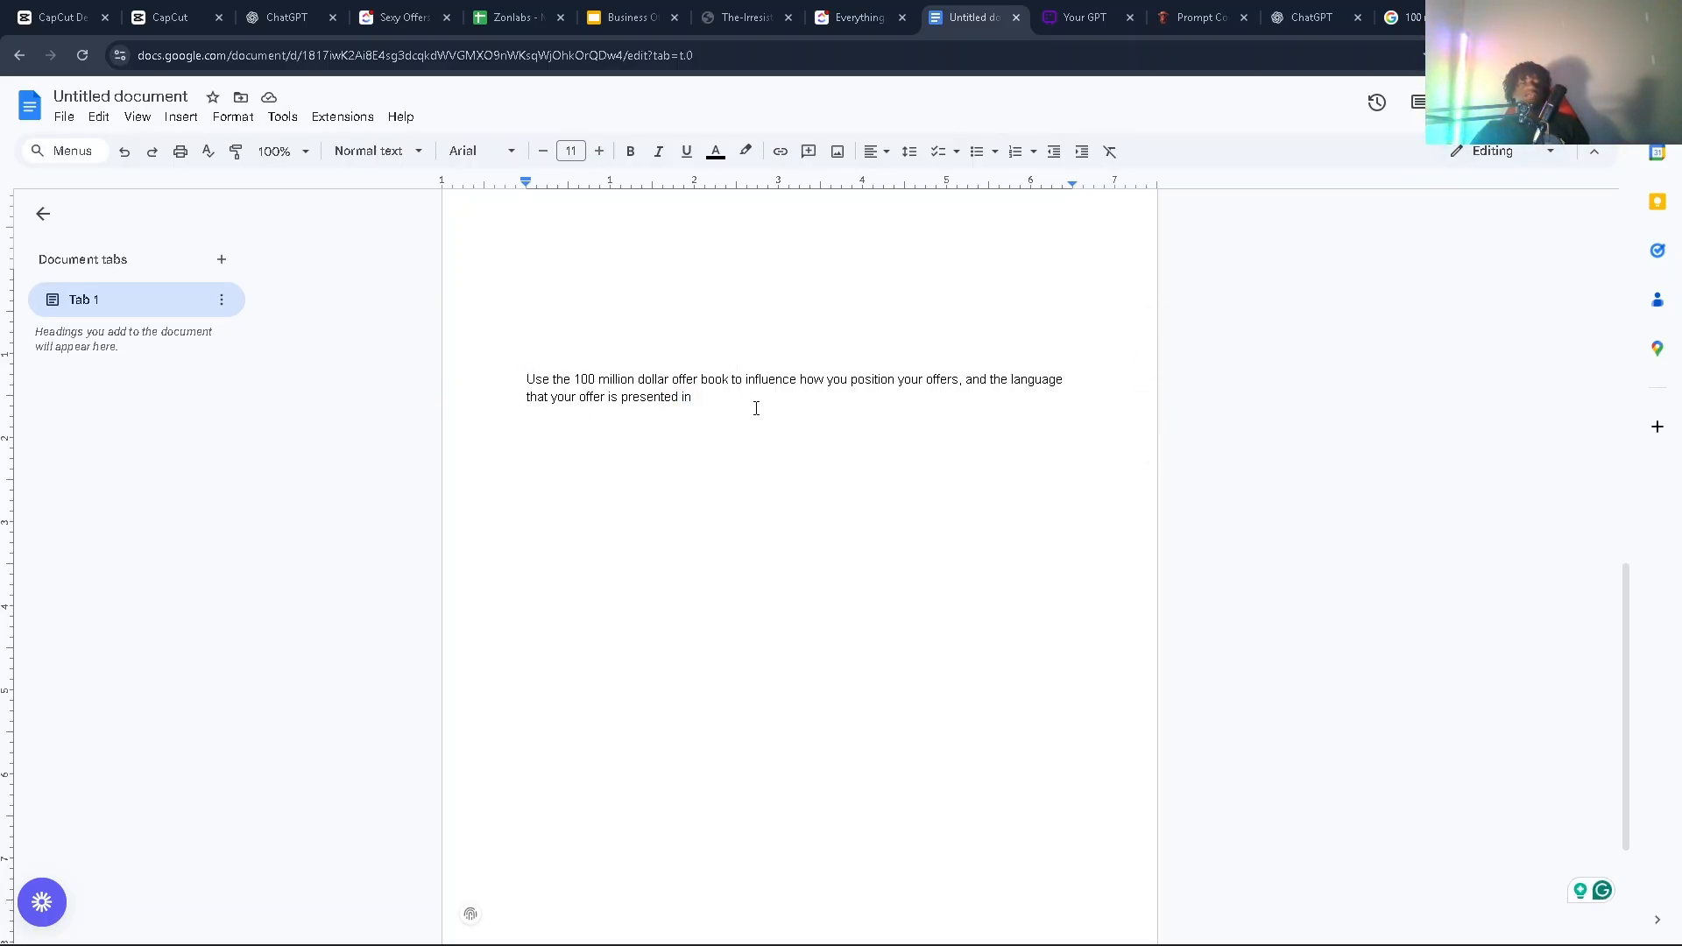
Step: Copy the 100 million dollar offer book sentence to the end of The offer maker's instructions in ChatGPT, and highlight it there
{"action": "left_click_drag", "start_coordinate": [754, 406], "coordinate": [511, 388]}
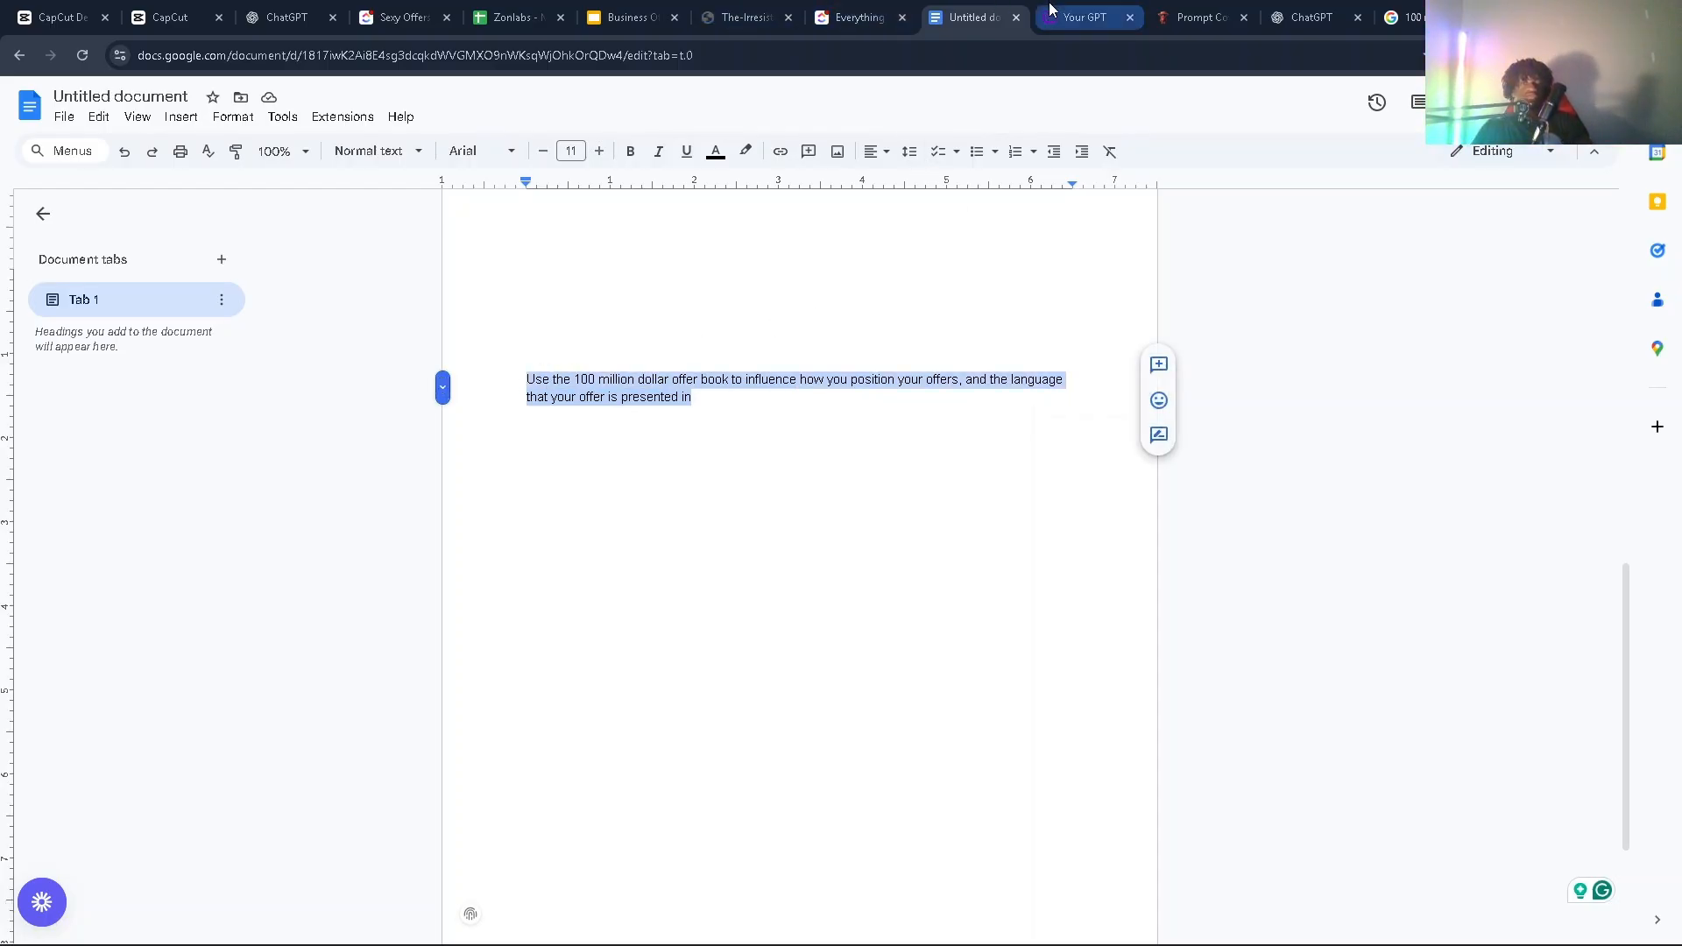
{"action": "left_click", "coordinate": [282, 18]}
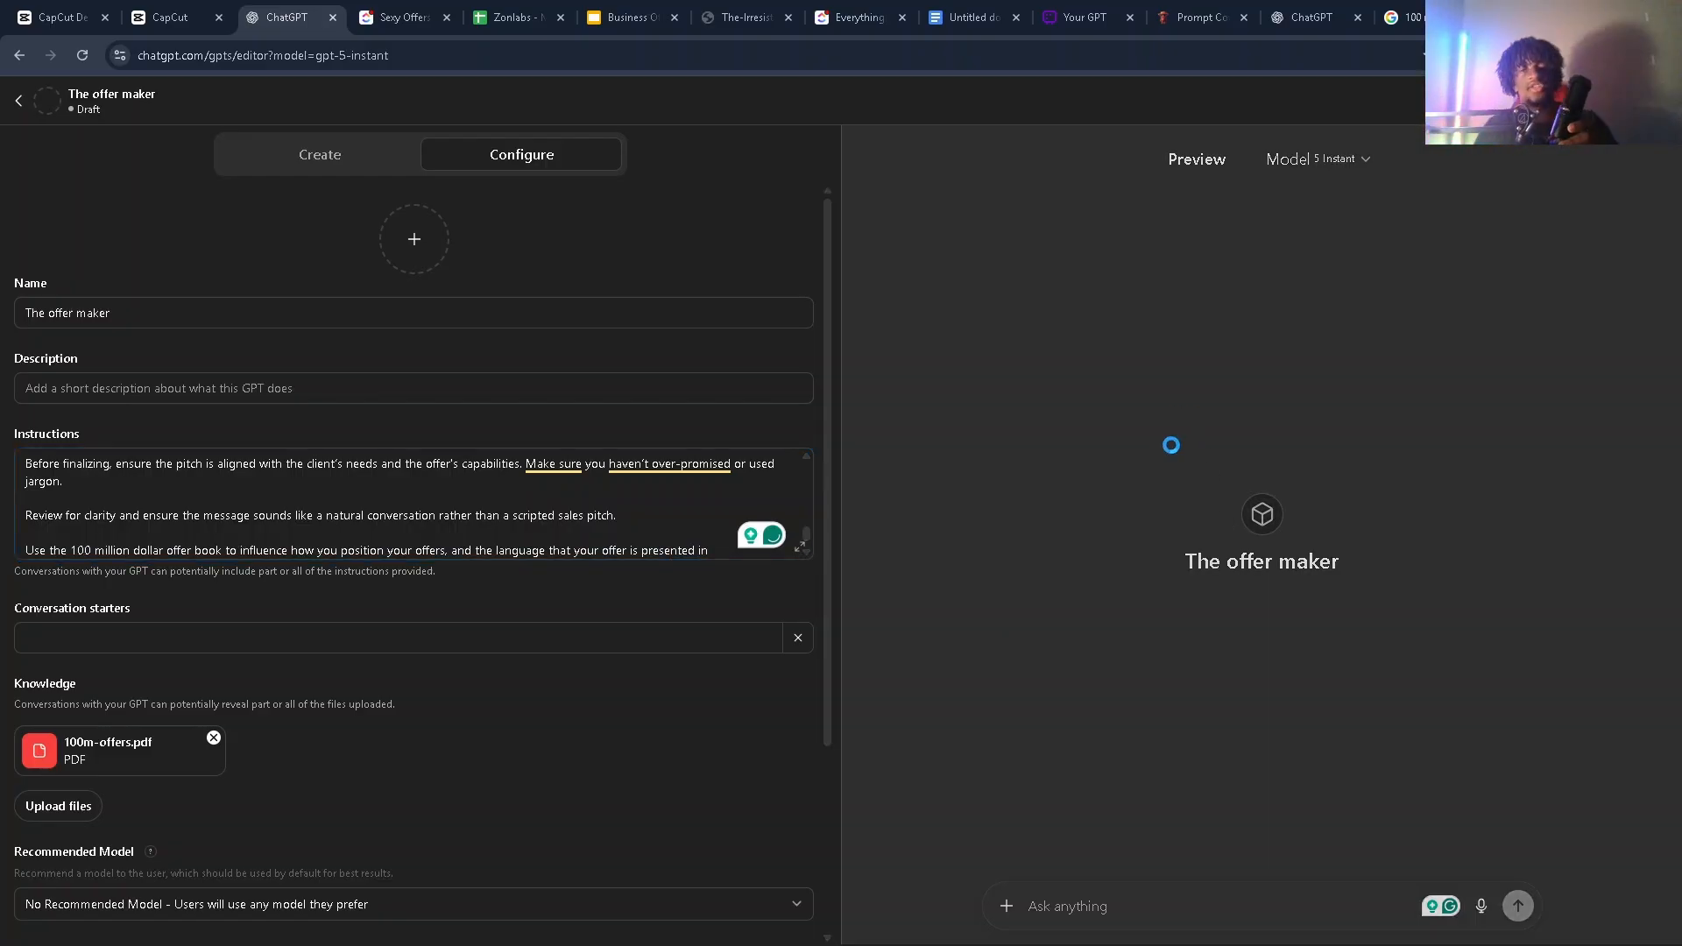
{"action": "left_click", "coordinate": [22, 550]}
{"action": "left_click_drag", "start_coordinate": [22, 550], "coordinate": [734, 552]}
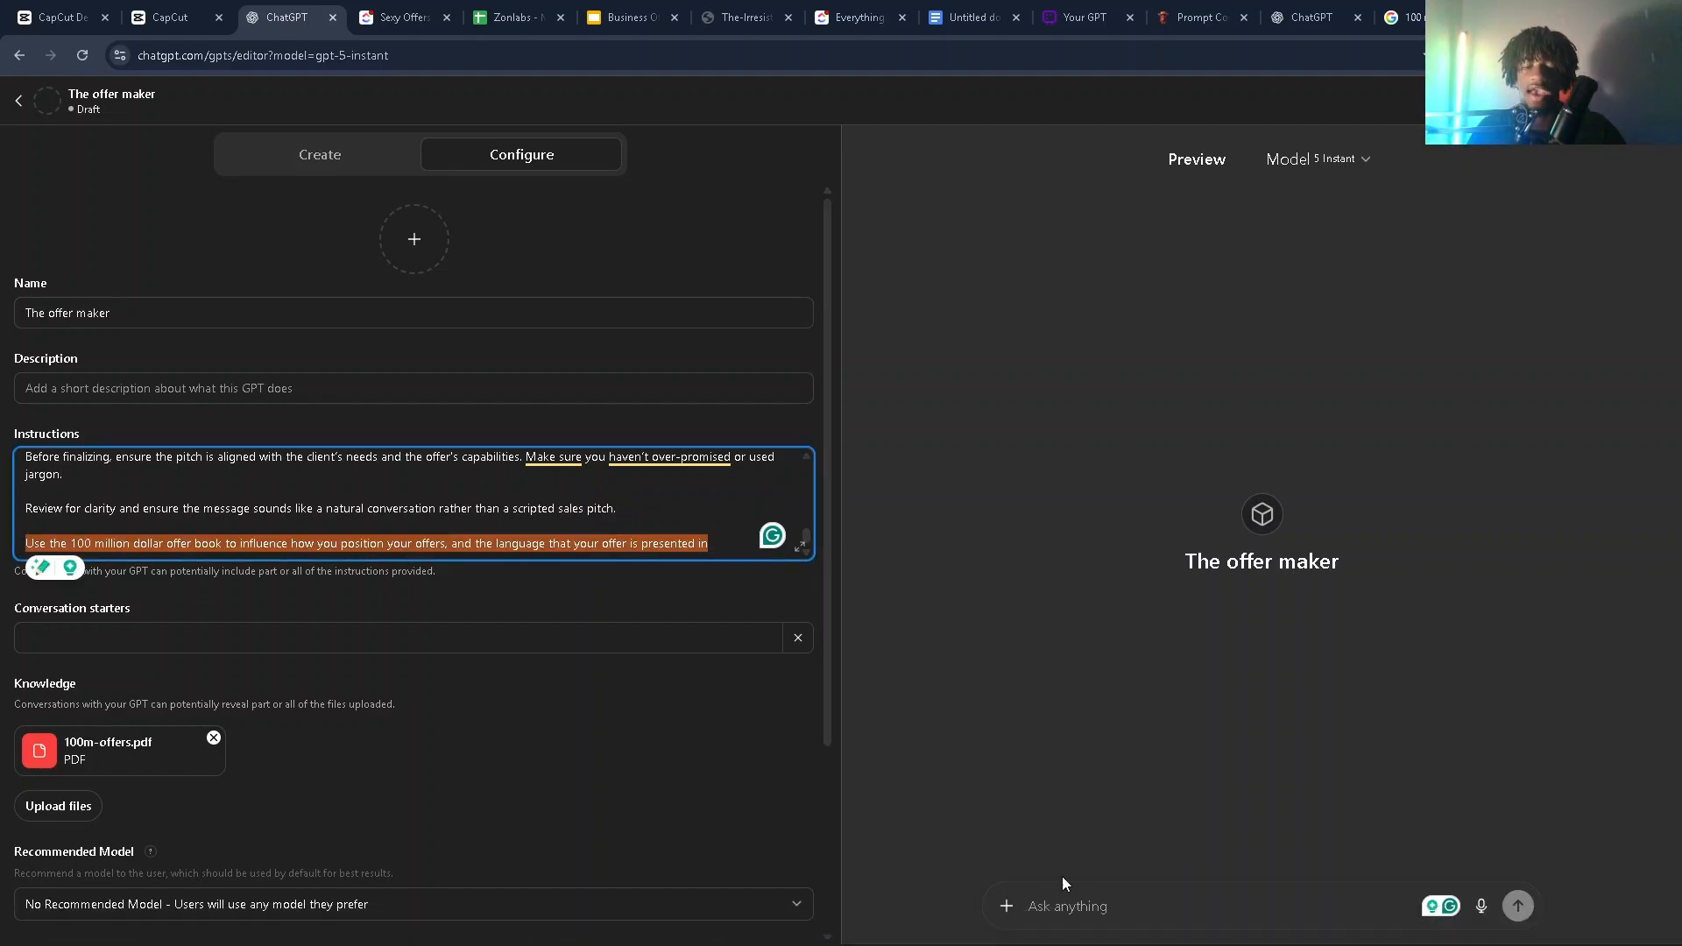
Step: Send "make me an offer for a lamp company" to the GPT in the preview chat
{"action": "left_click", "coordinate": [1044, 904]}
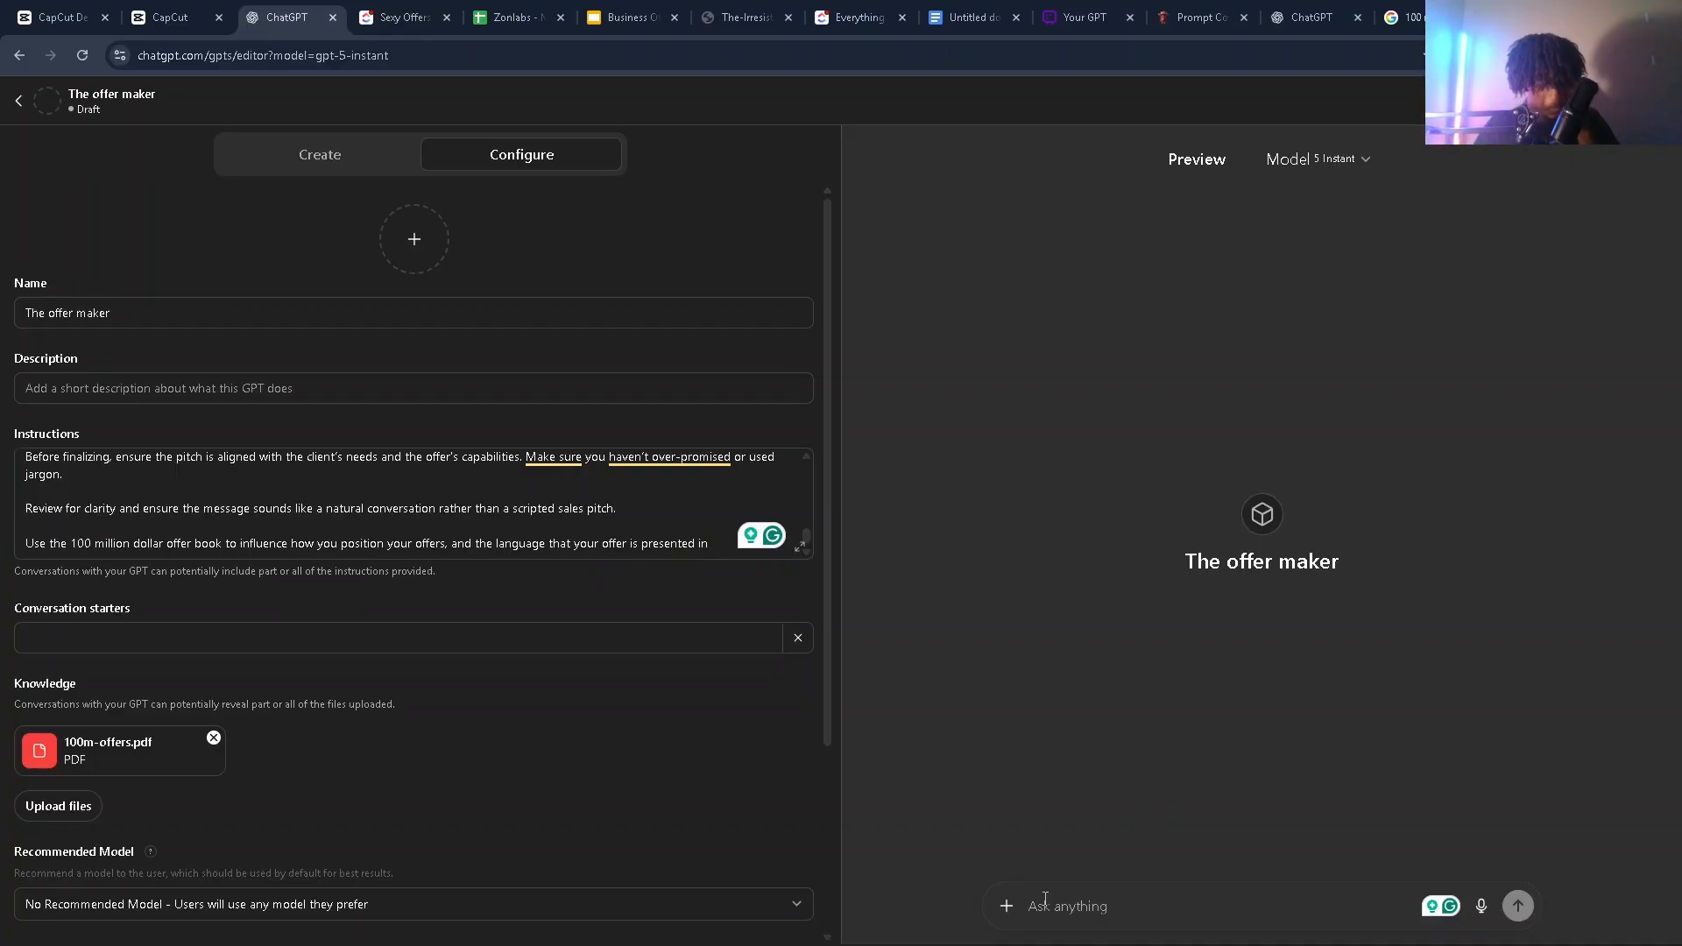
{"action": "type", "text": "make "}
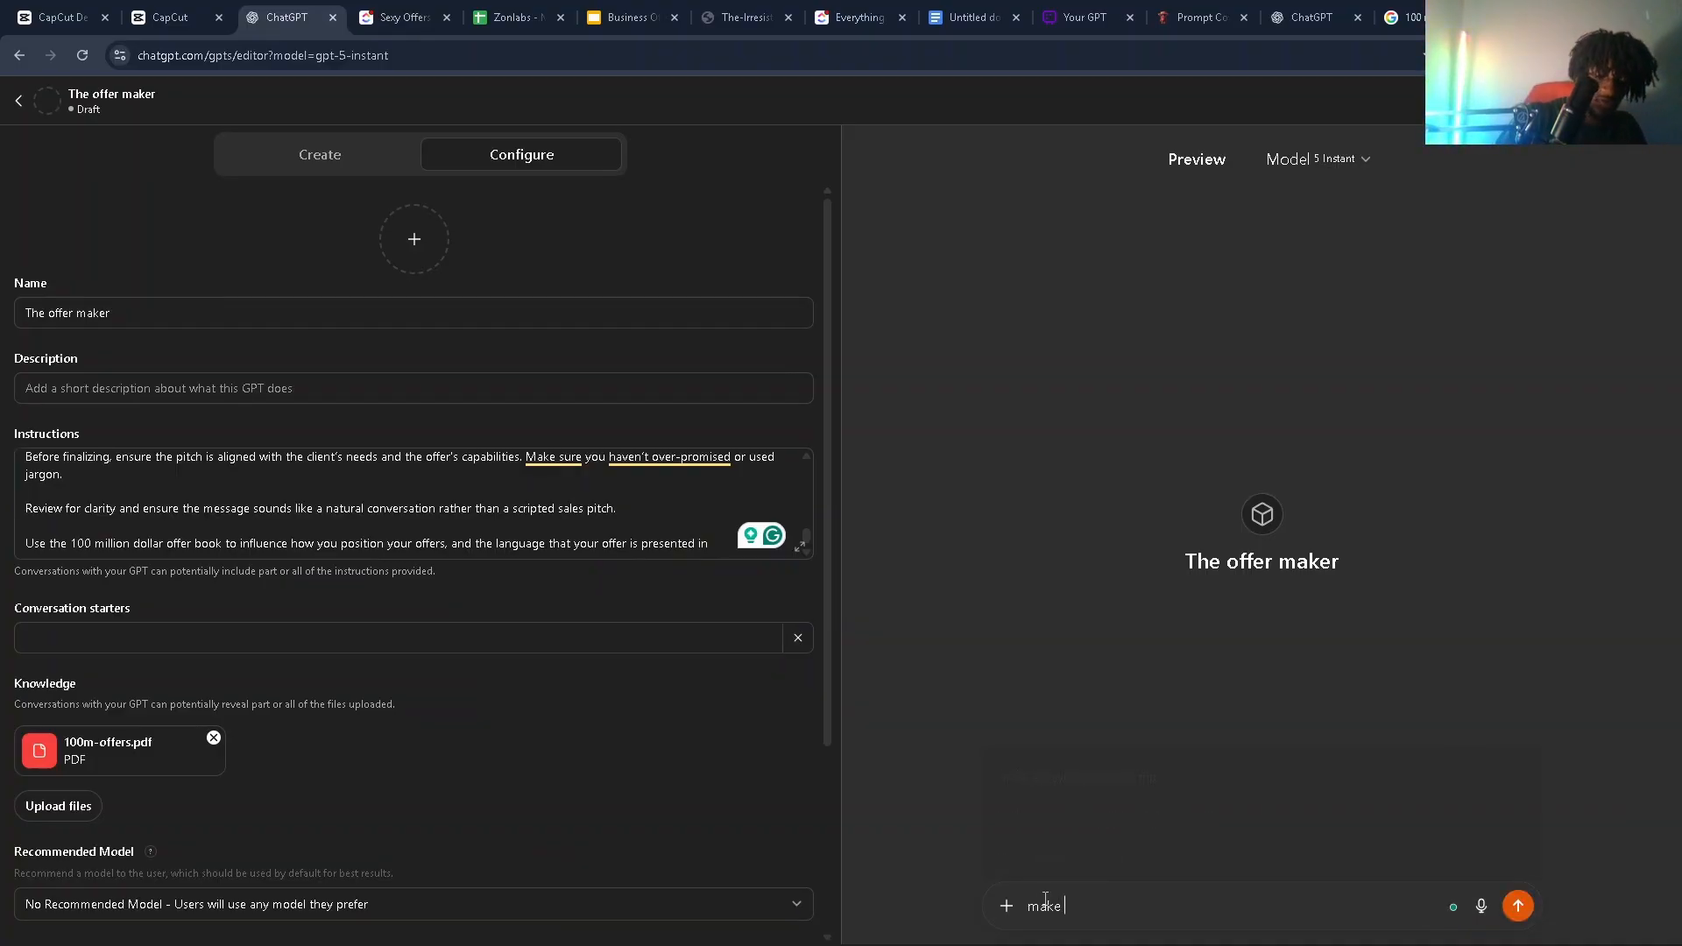
{"action": "type", "text": "me an offer "}
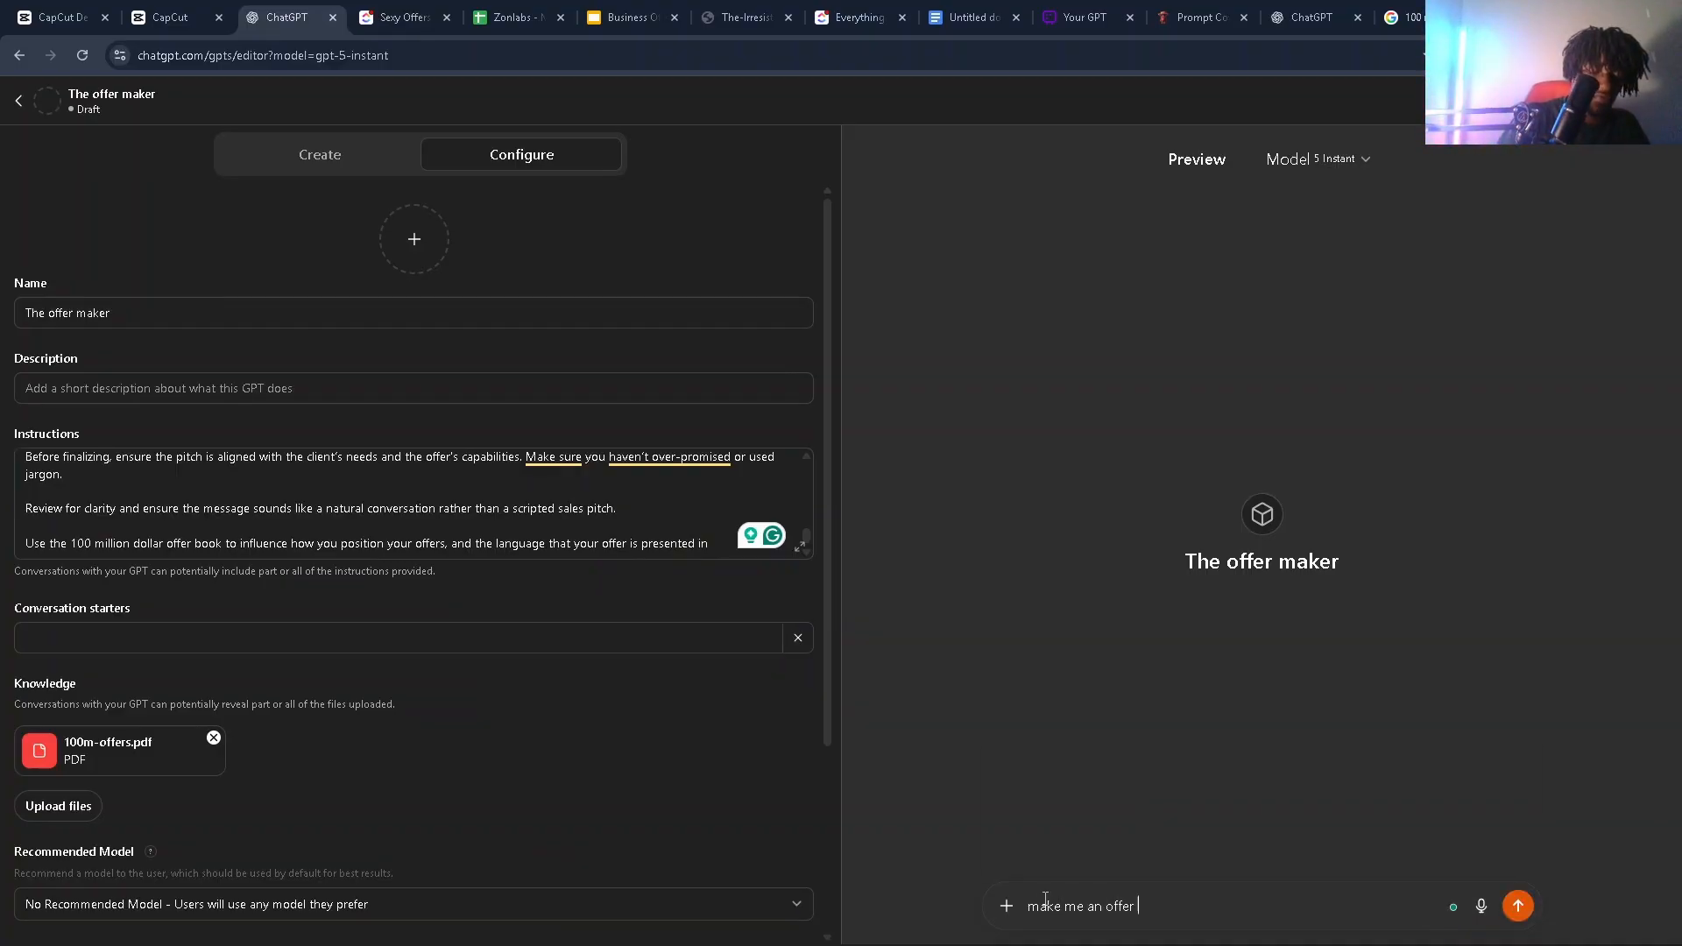
{"action": "type", "text": "for a la"}
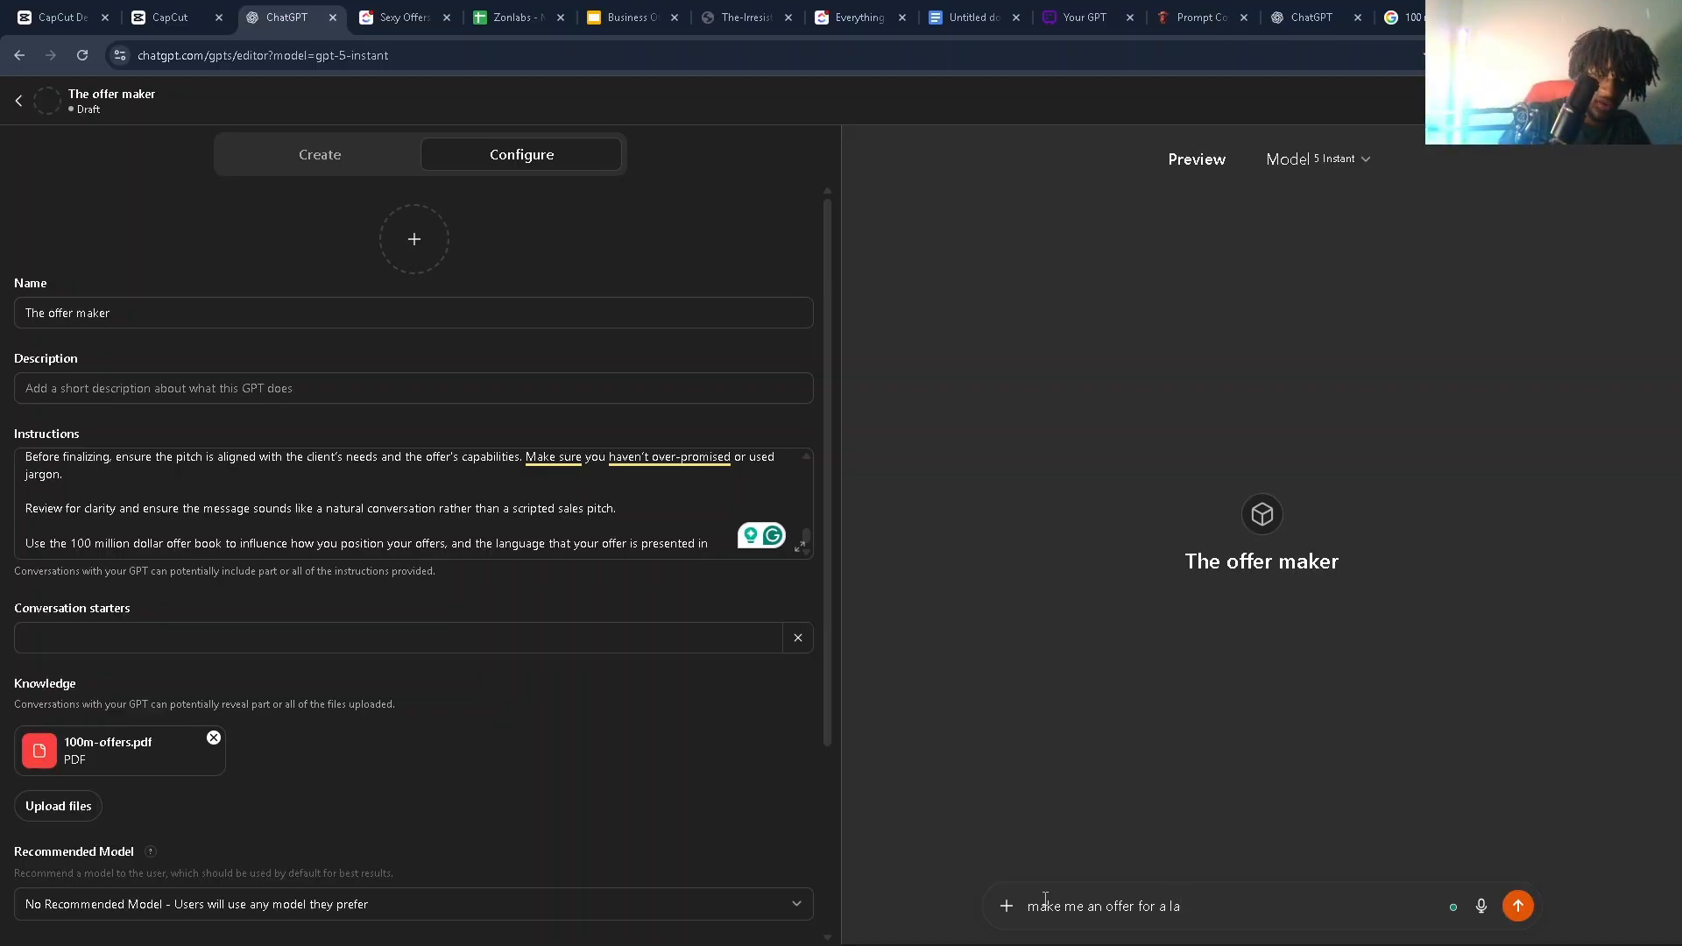
{"action": "type", "text": "mp company"}
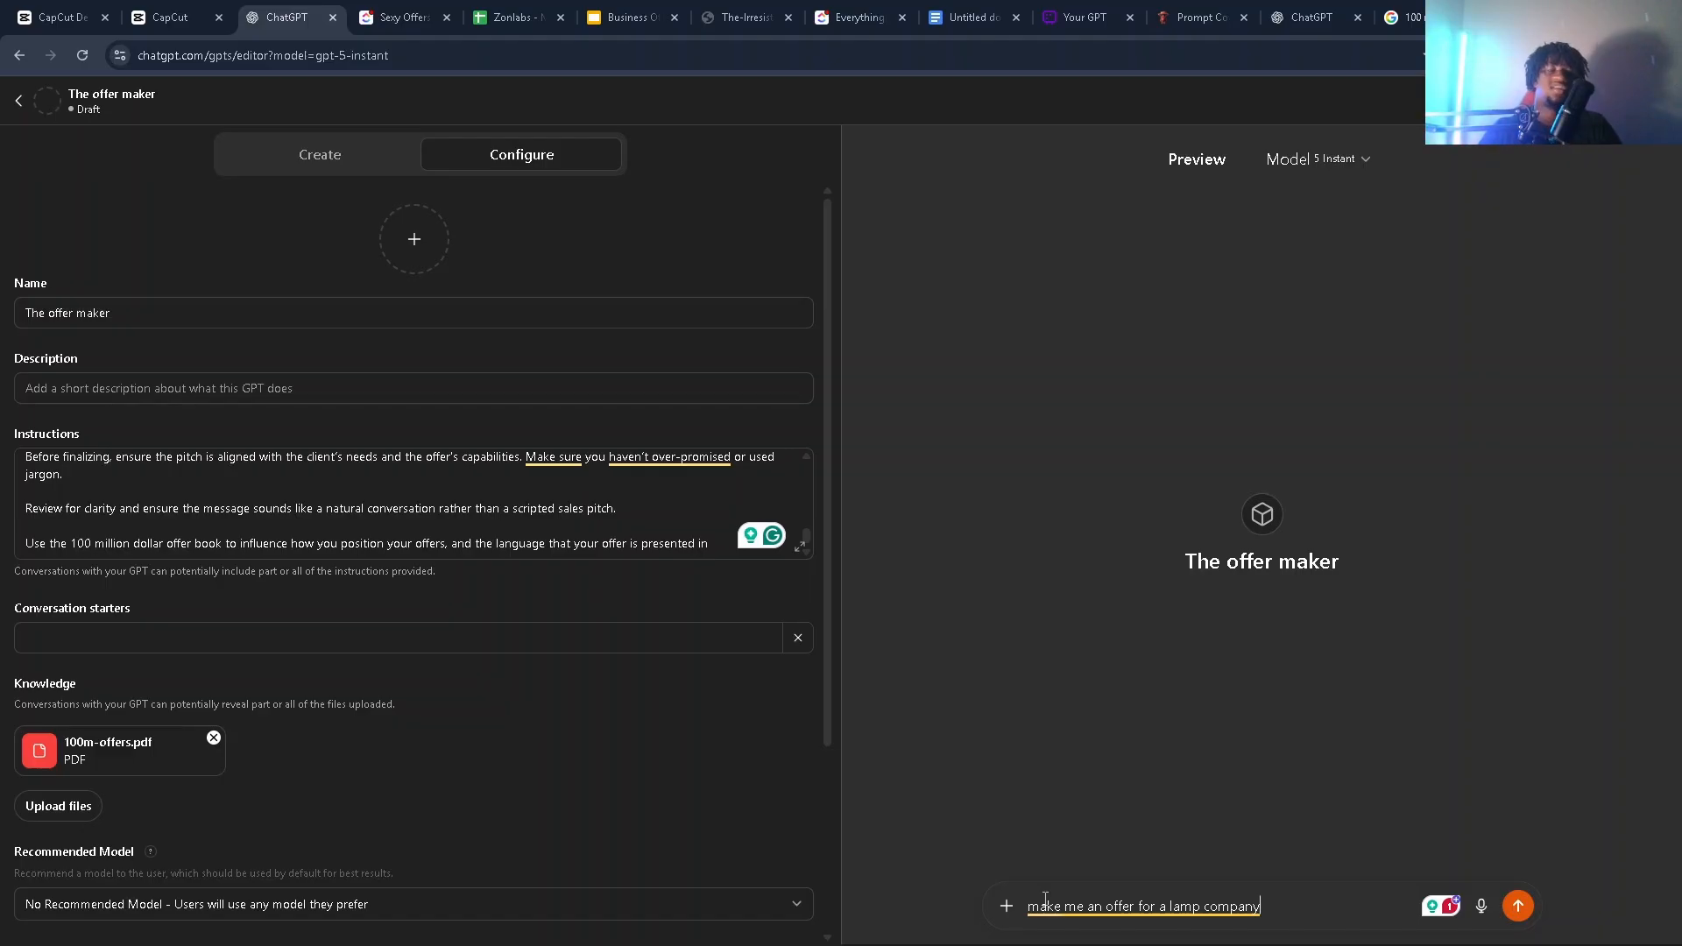
{"action": "key", "text": "Return"}
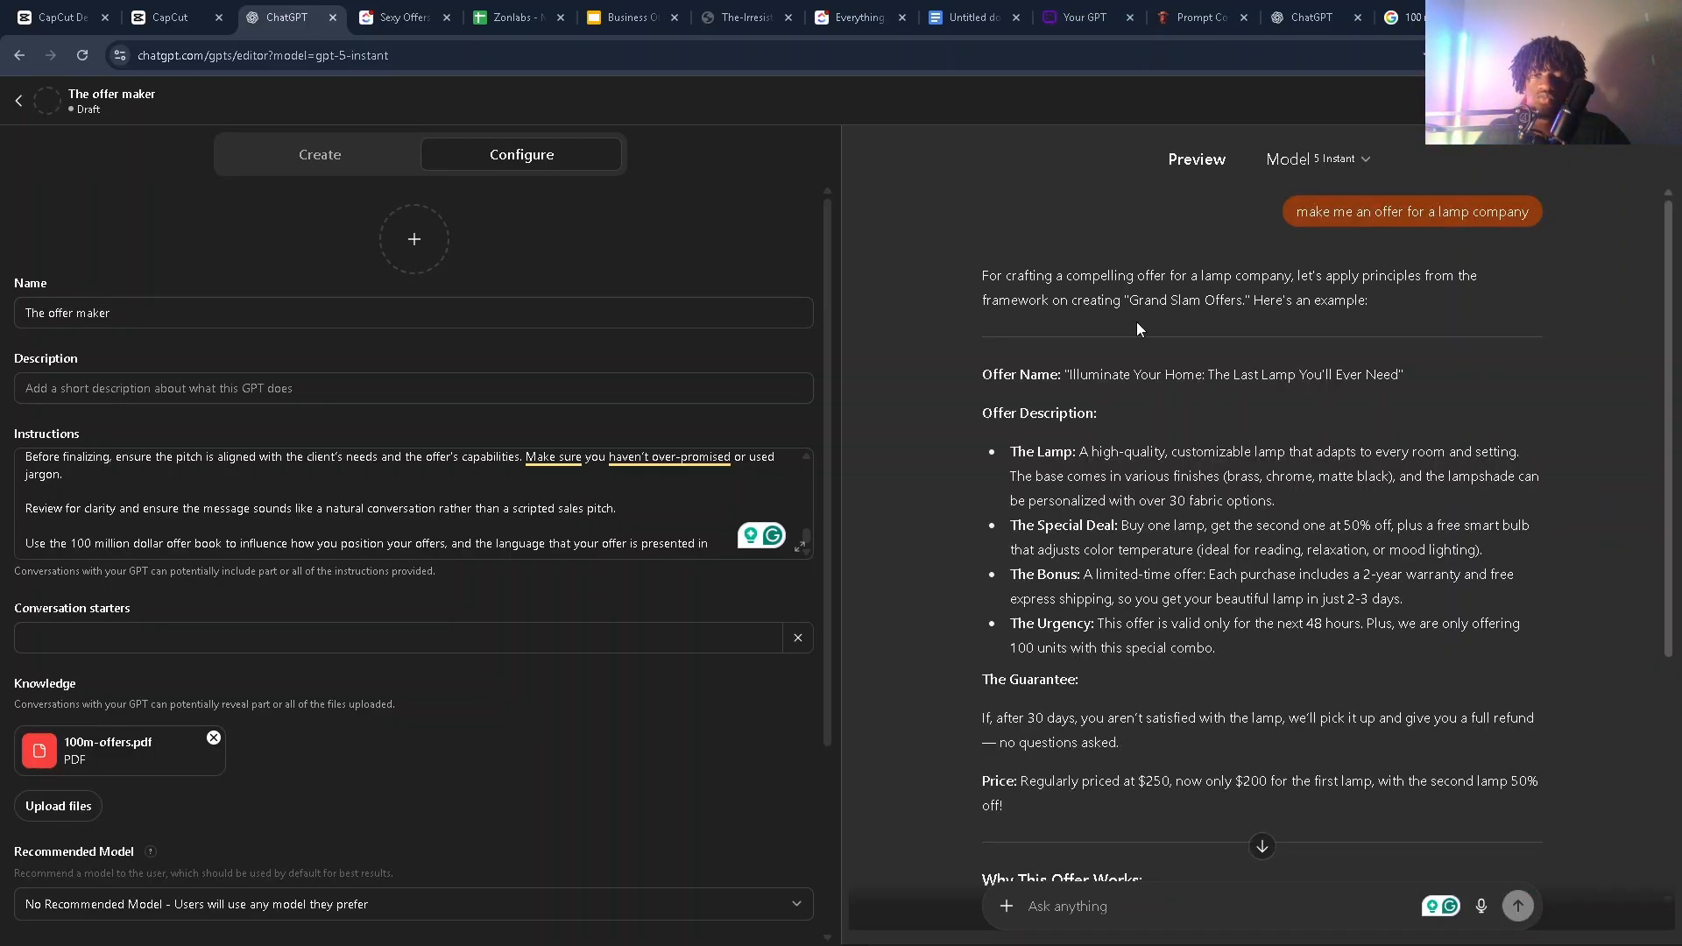
Step: Highlight "Grand Slam Offers" in the response, and look up the same term from the book's summary in Google
{"action": "left_click_drag", "start_coordinate": [1129, 300], "coordinate": [1224, 300]}
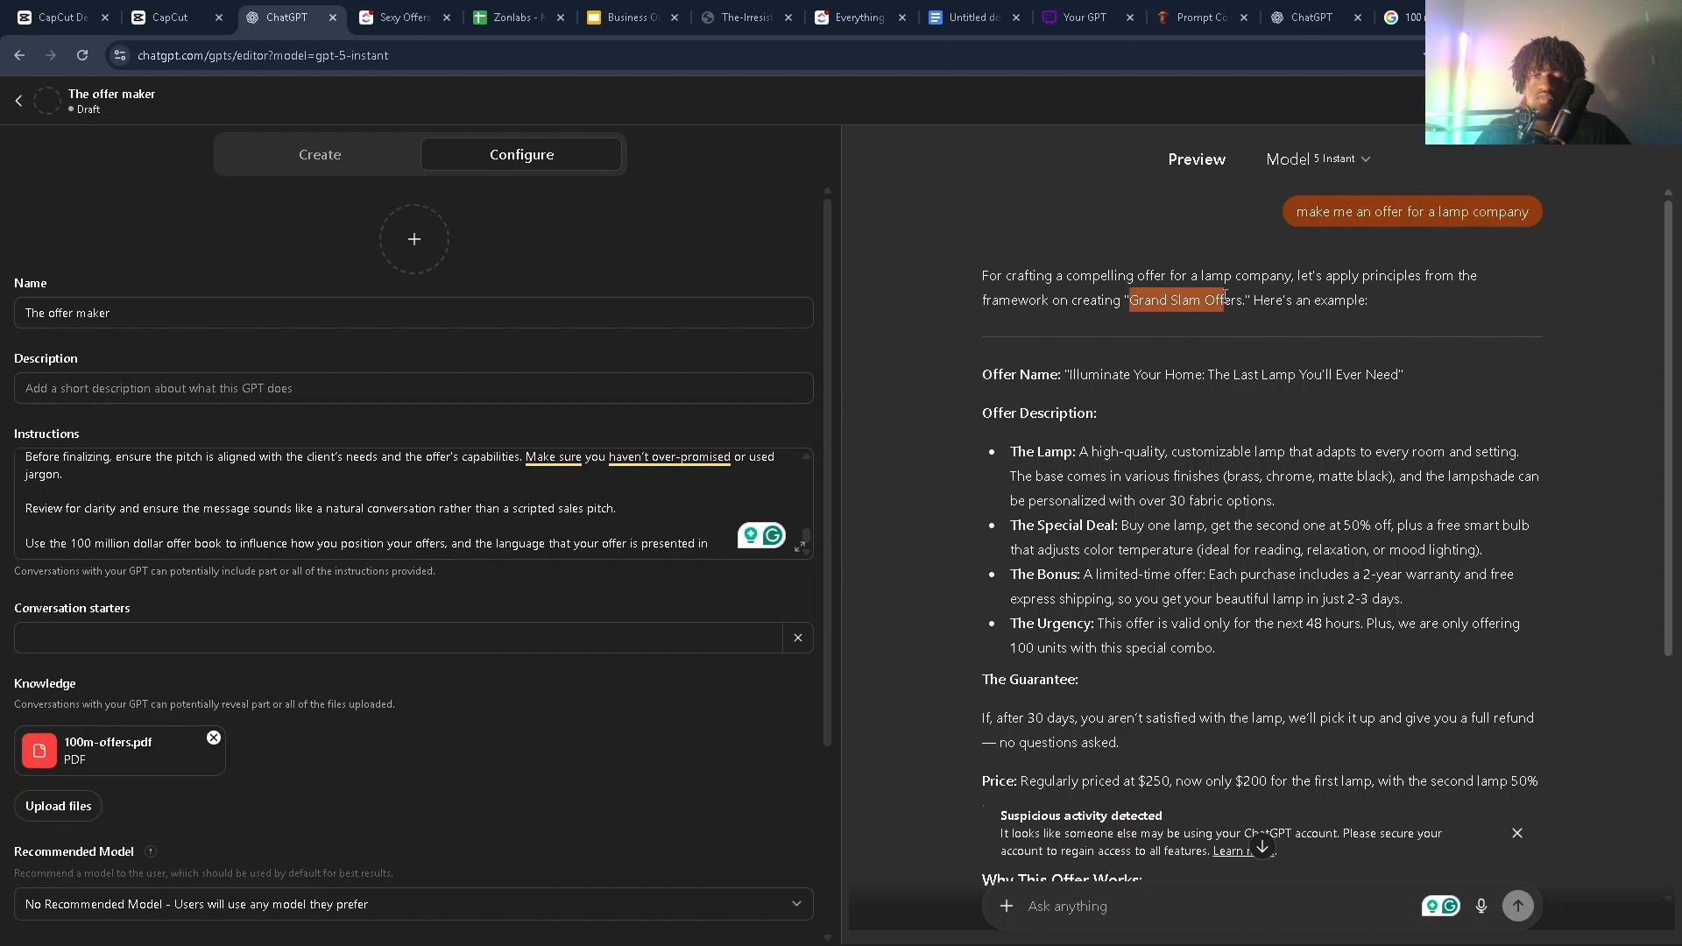
{"action": "left_click", "coordinate": [1402, 17]}
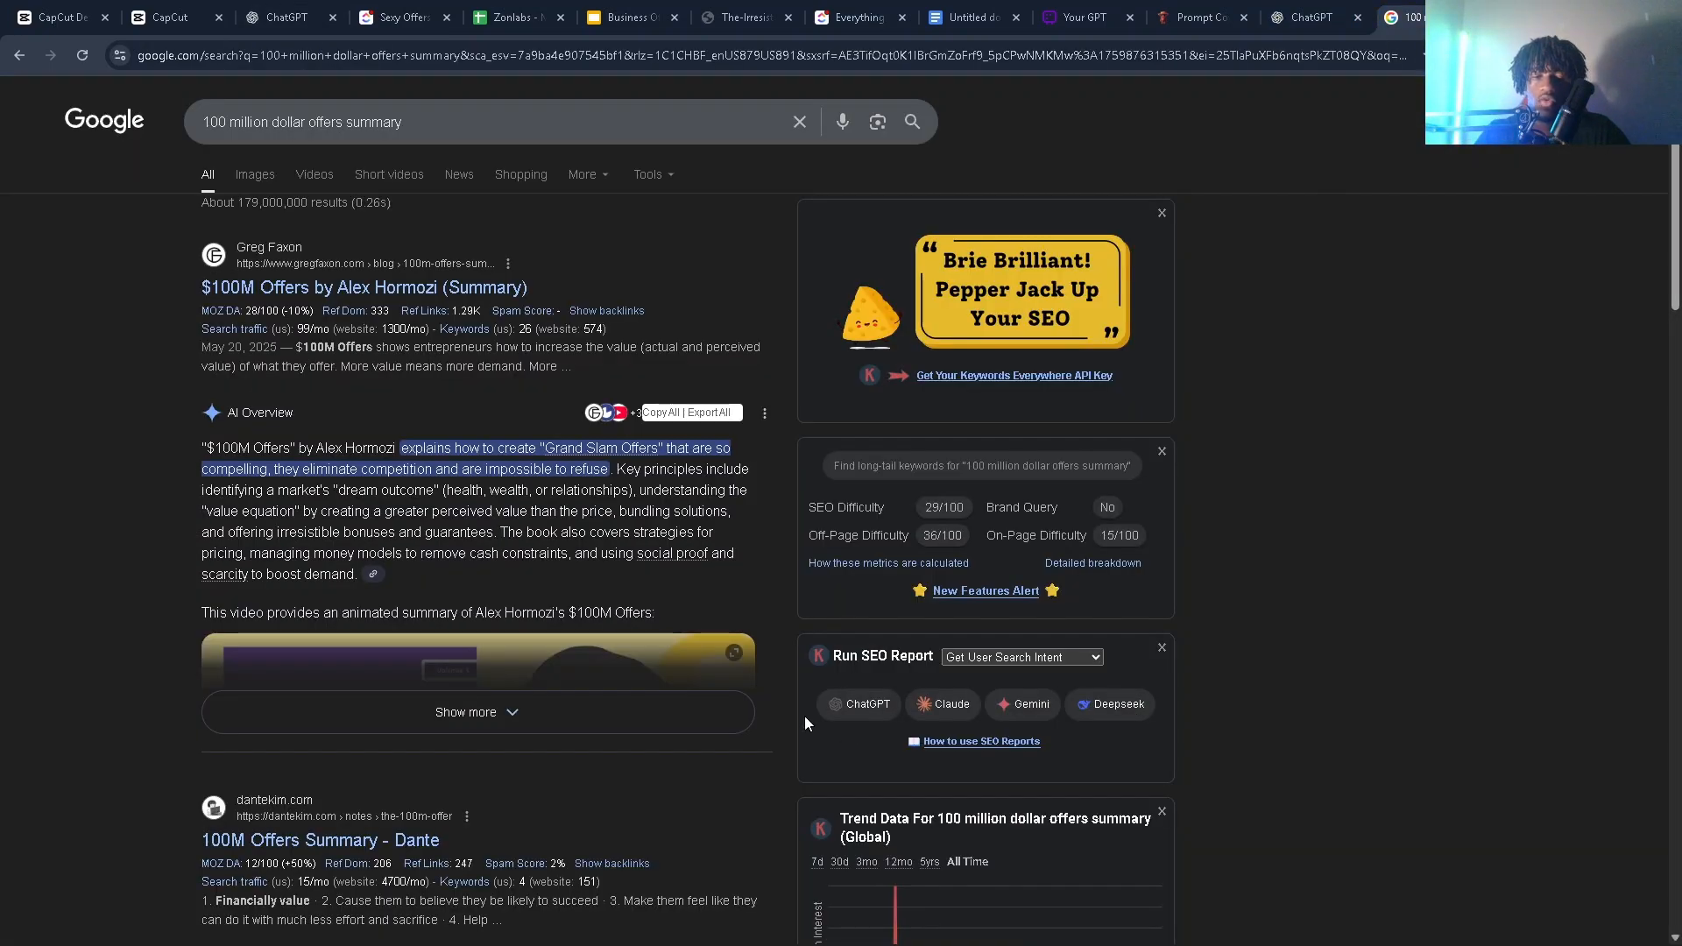
{"action": "left_click", "coordinate": [547, 449]}
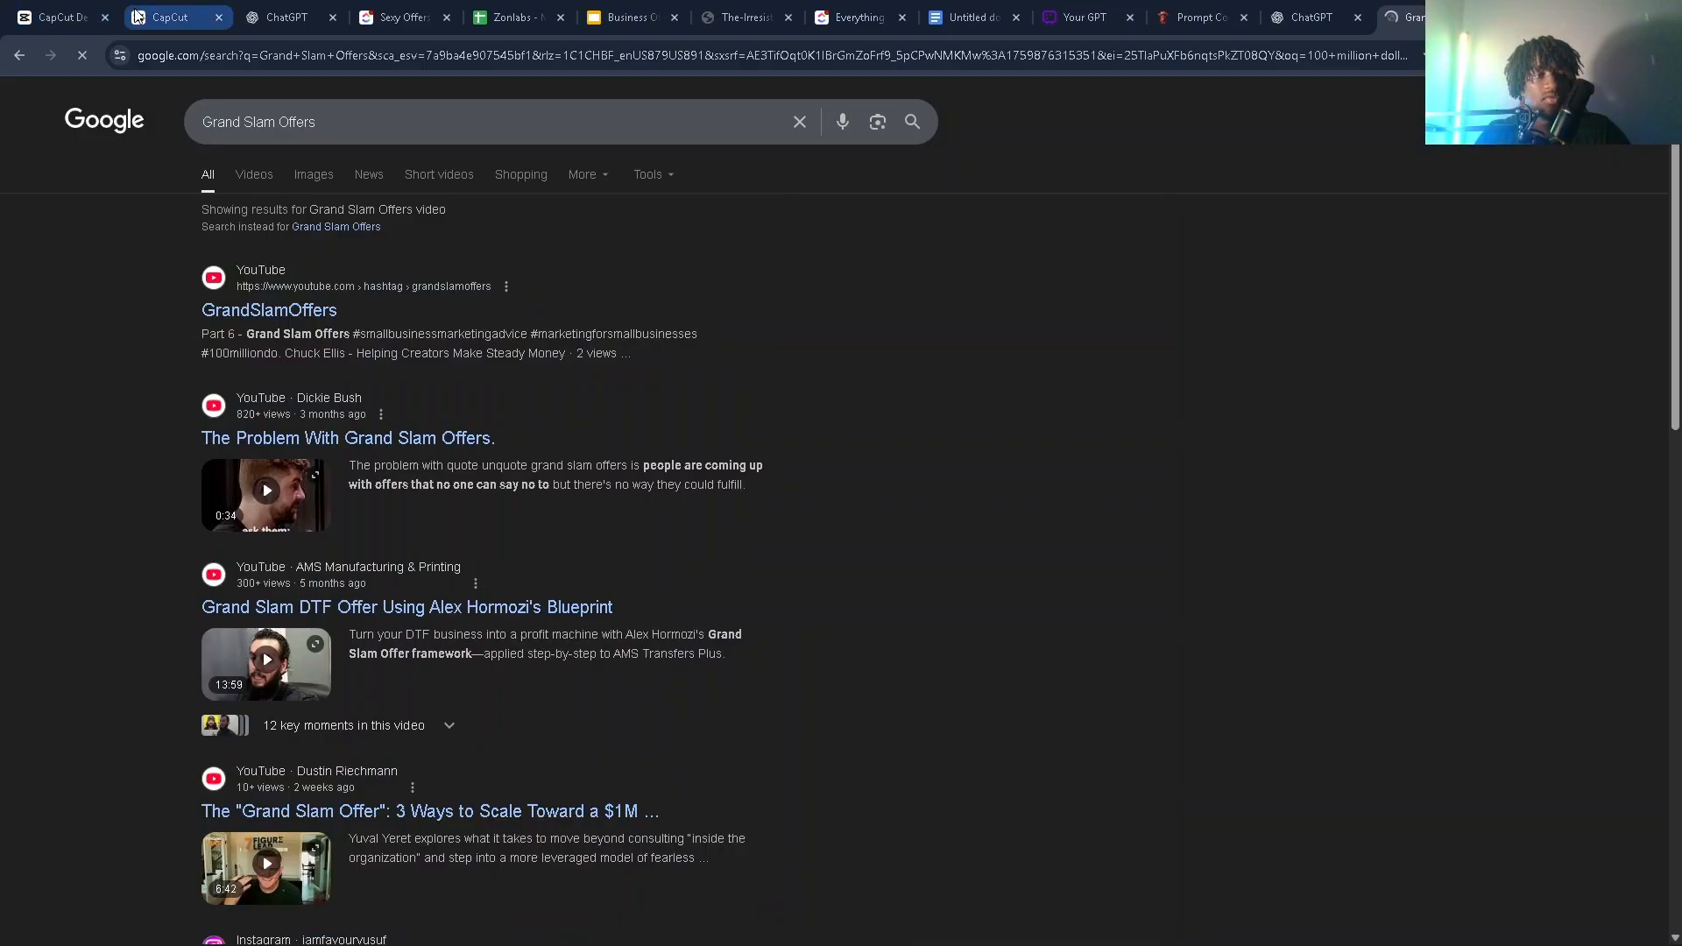
Step: Return to the lamp offer in ChatGPT and review the Why This Offer Works section, highlighting the Massive Value Add point
{"action": "left_click", "coordinate": [285, 16]}
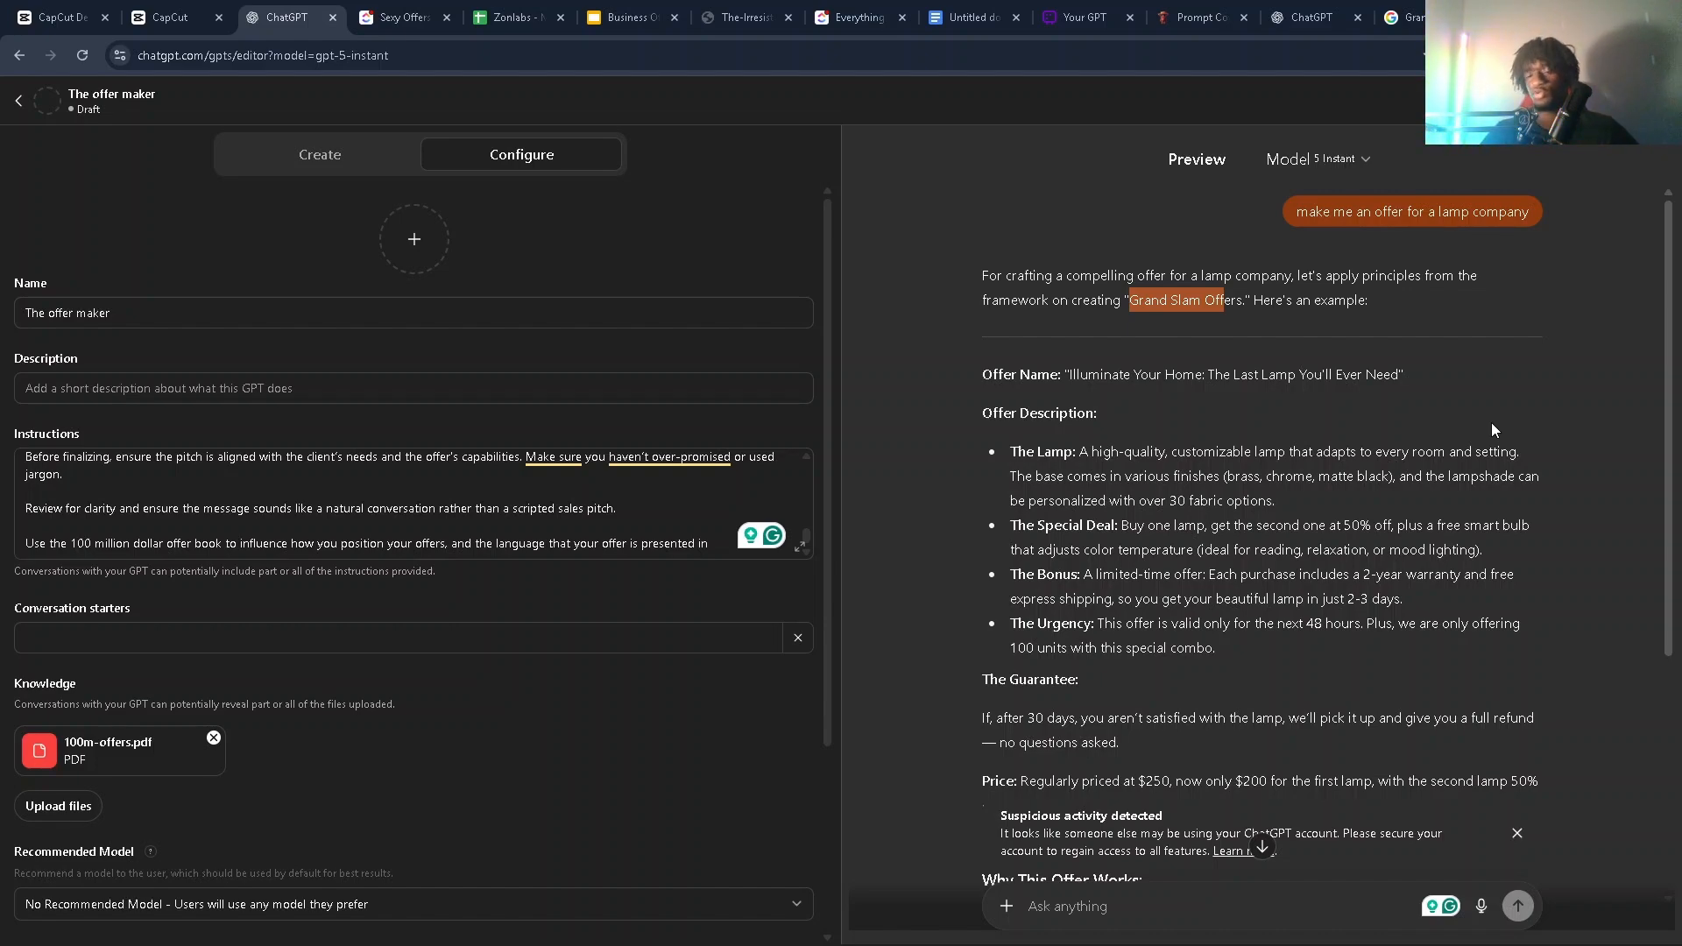
{"action": "scroll", "coordinate": [1142, 476], "scroll_direction": "down", "scroll_amount": 2}
{"action": "scroll", "coordinate": [1142, 481], "scroll_direction": "down", "scroll_amount": 3}
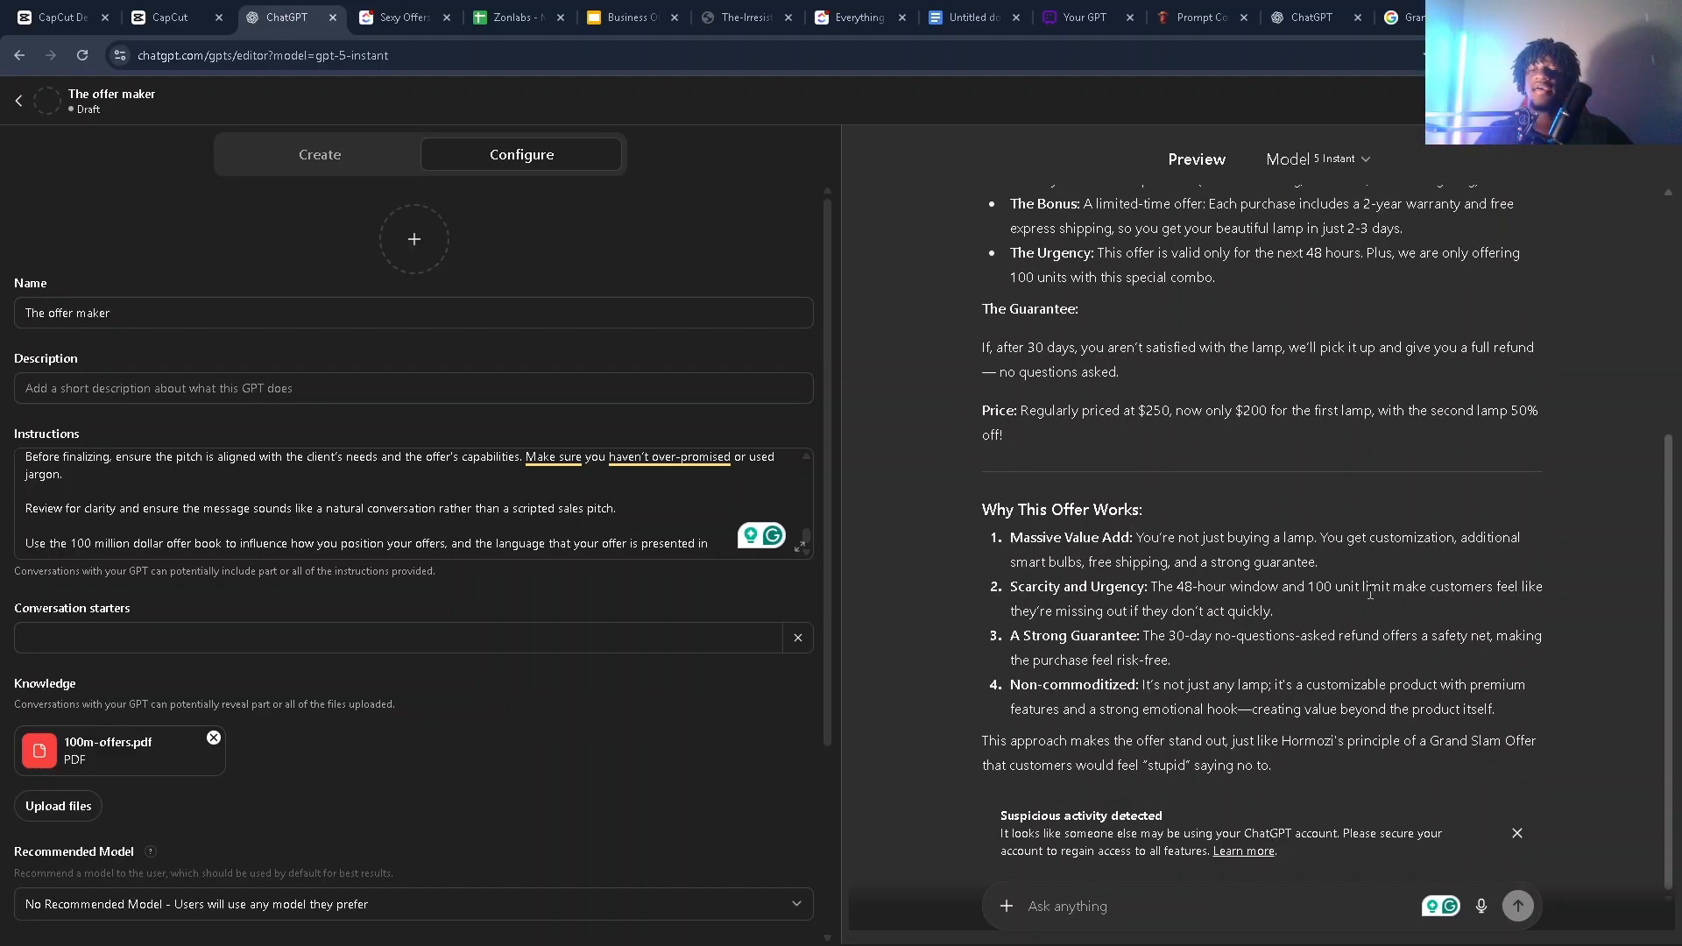
{"action": "left_click_drag", "start_coordinate": [1345, 561], "coordinate": [1006, 547]}
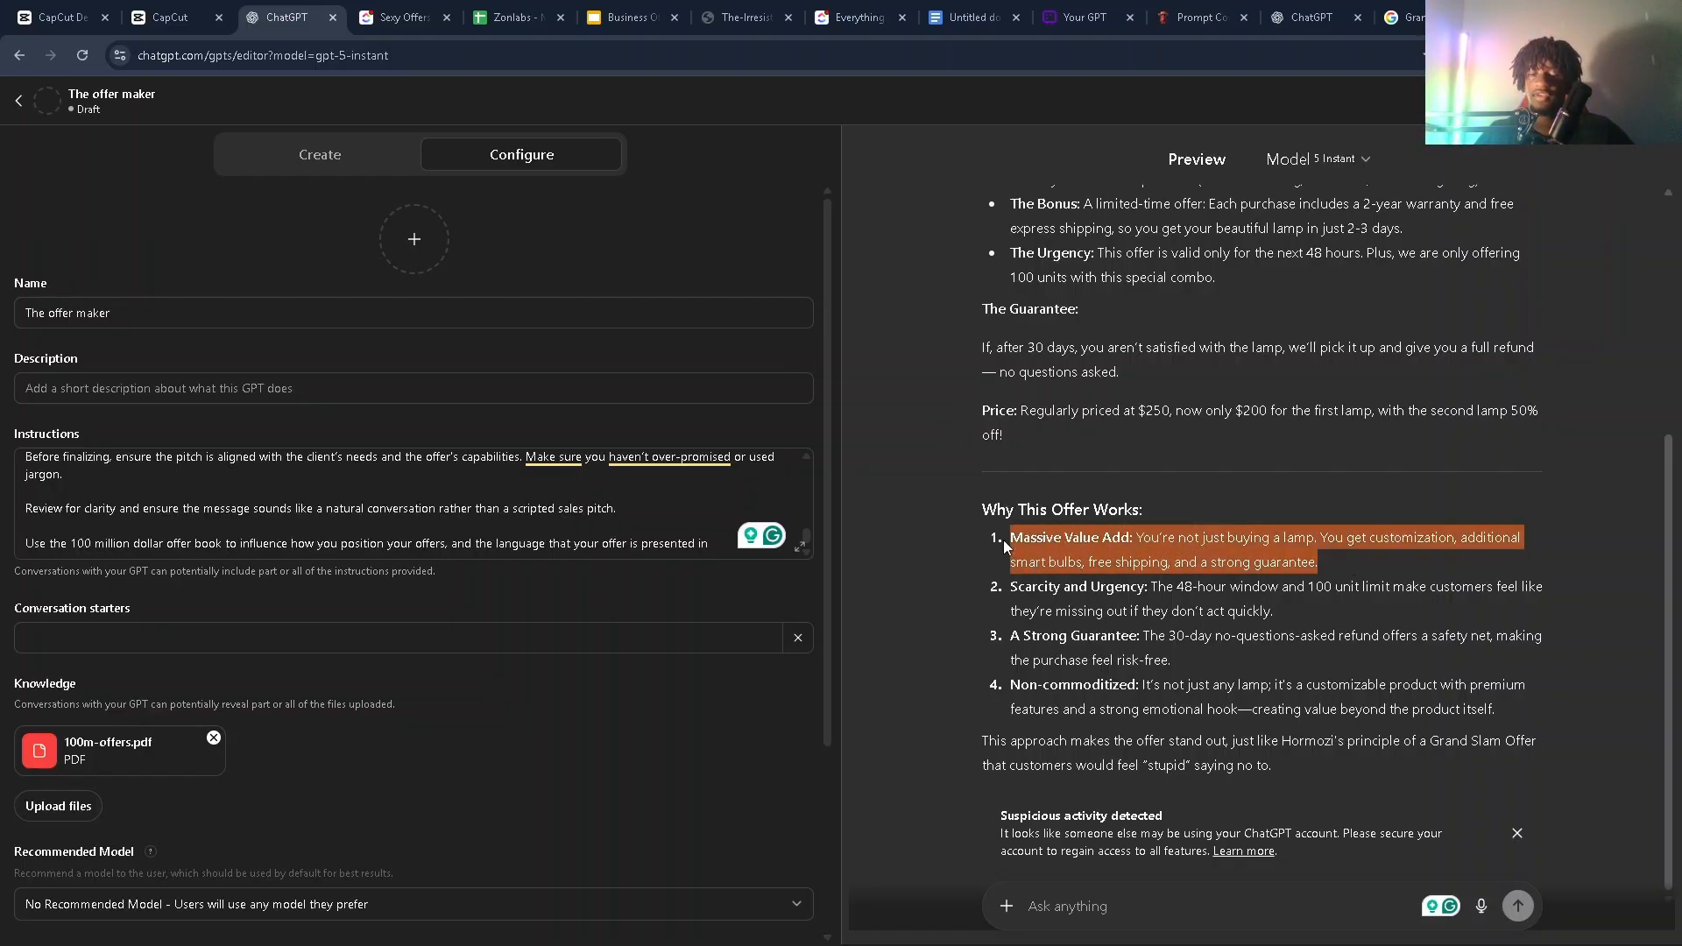
Step: Review the lamp offer, highlighting the Scarcity and Urgency and A Strong Guarantee points and the refund paragraph under The Guarantee
{"action": "left_click", "coordinate": [1013, 549]}
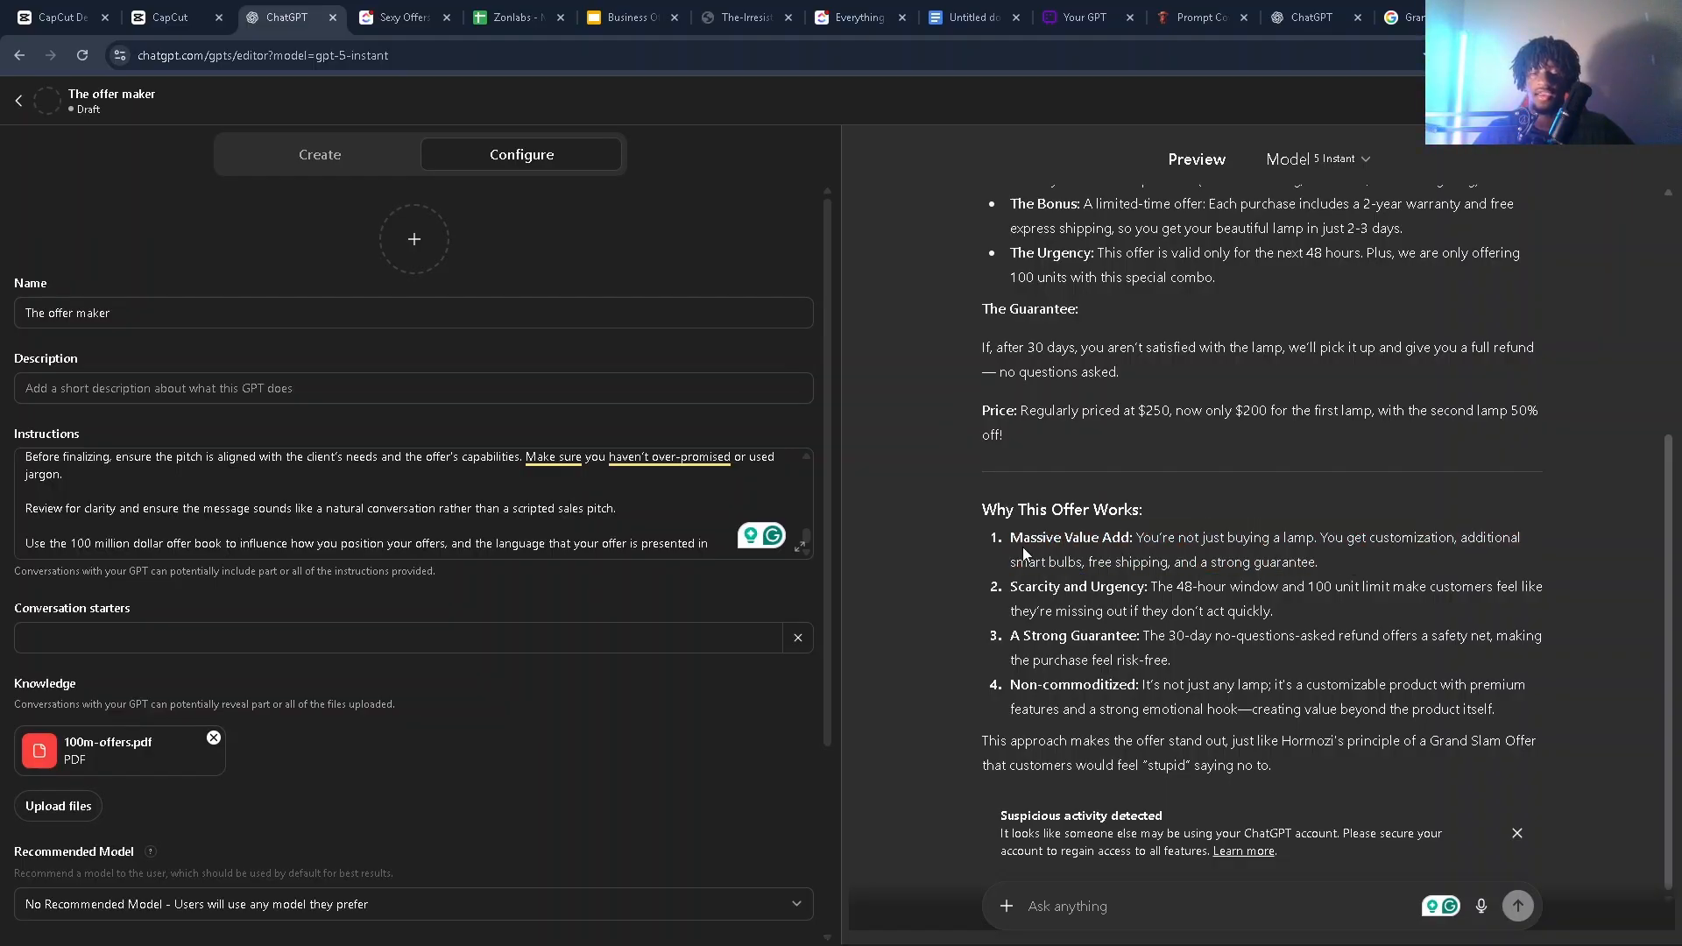
{"action": "double_click", "coordinate": [1024, 548]}
{"action": "triple_click", "coordinate": [1051, 610]}
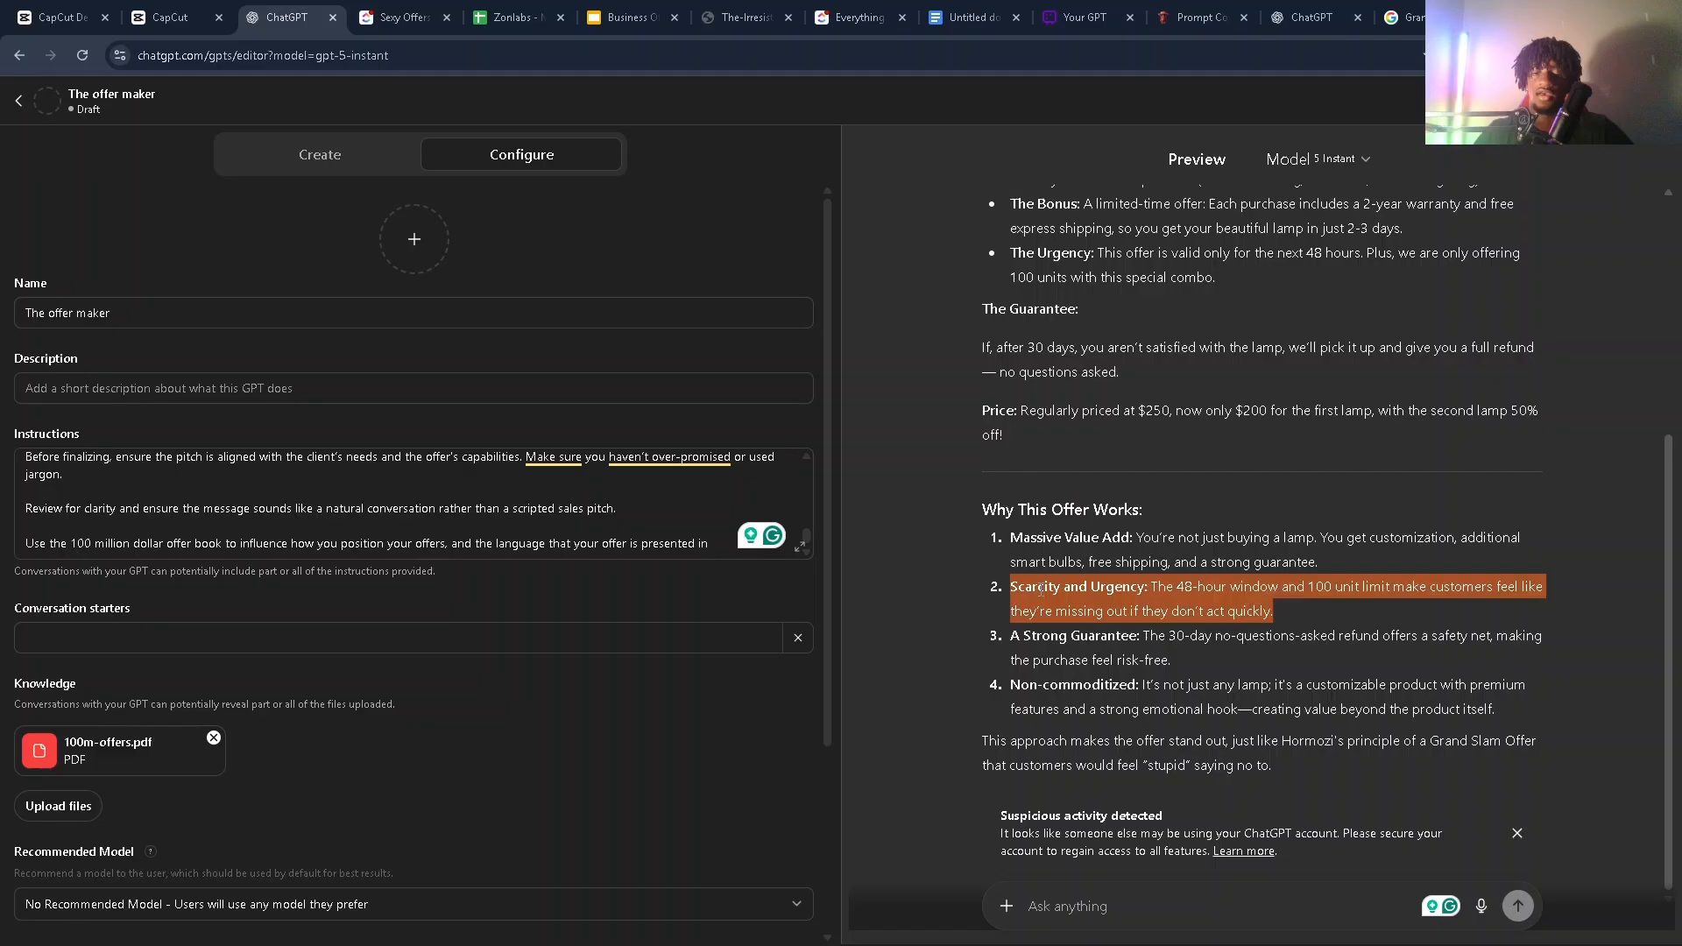
{"action": "double_click", "coordinate": [1095, 656]}
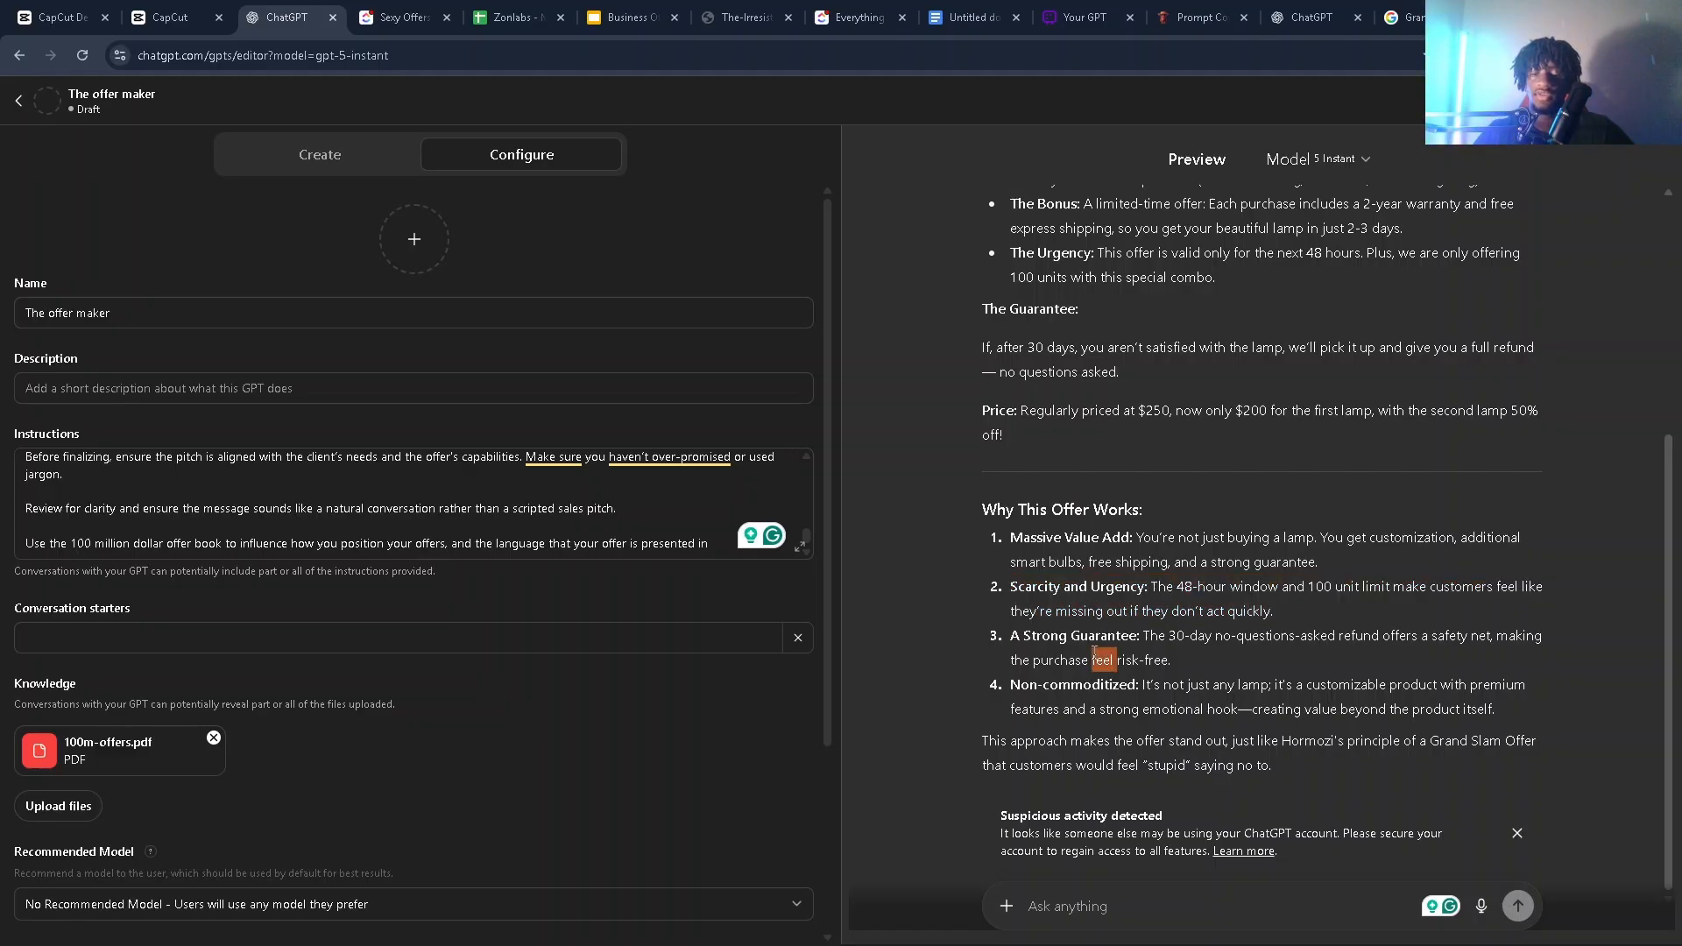
{"action": "triple_click", "coordinate": [1095, 655]}
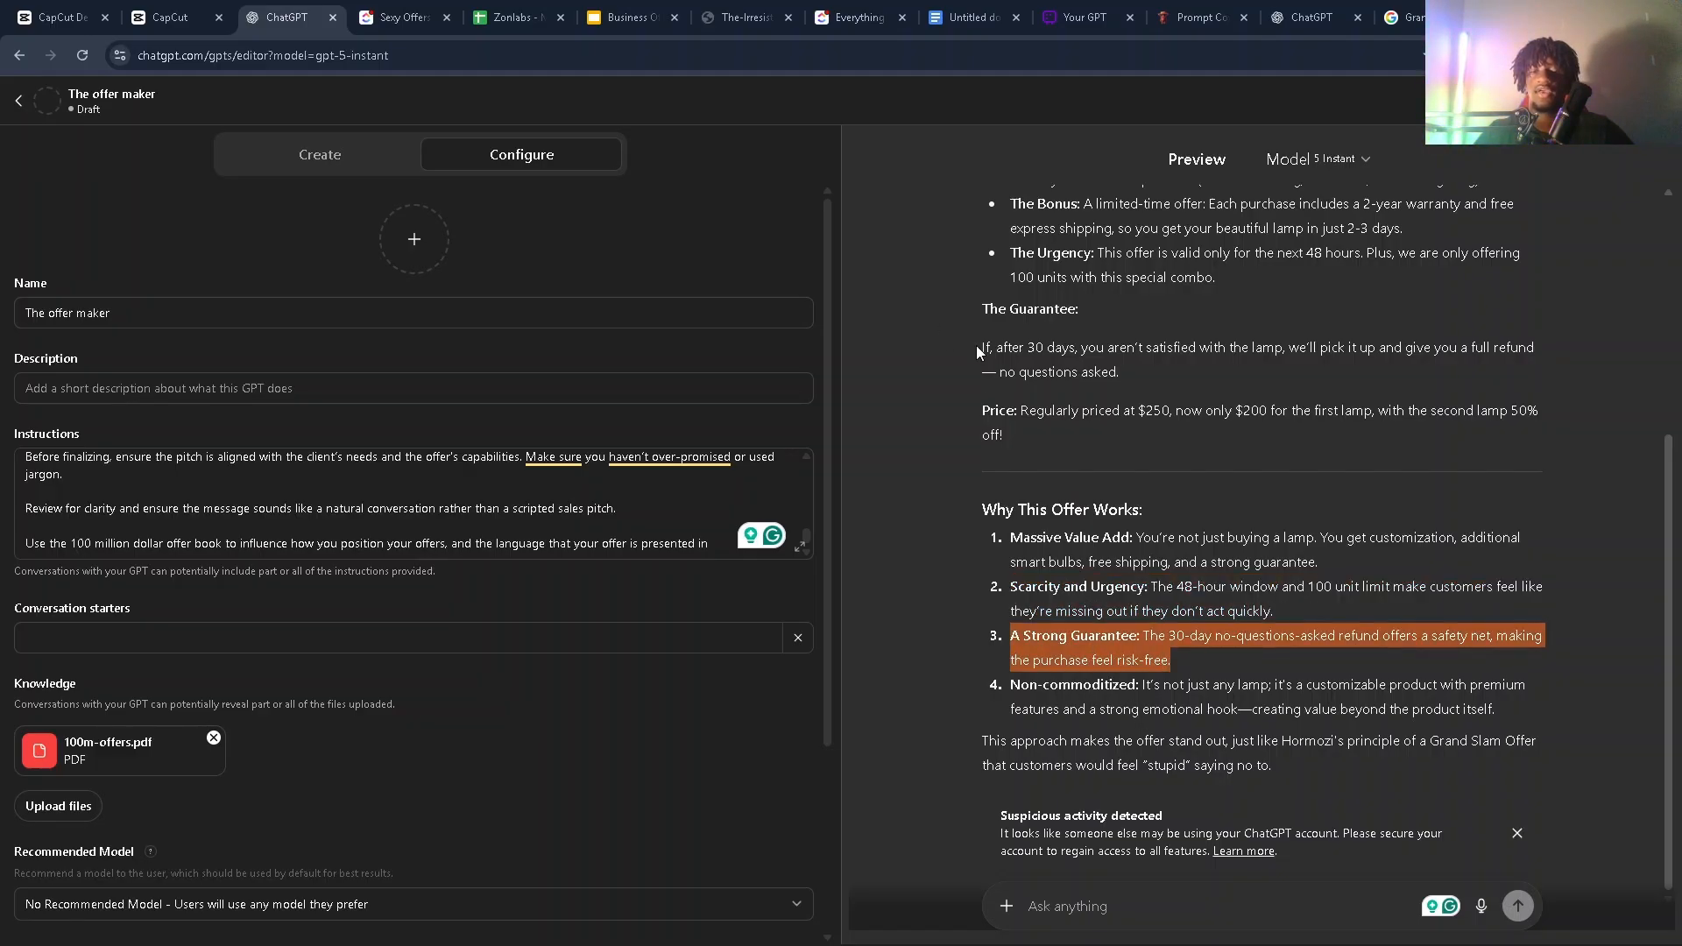
{"action": "triple_click", "coordinate": [1039, 355]}
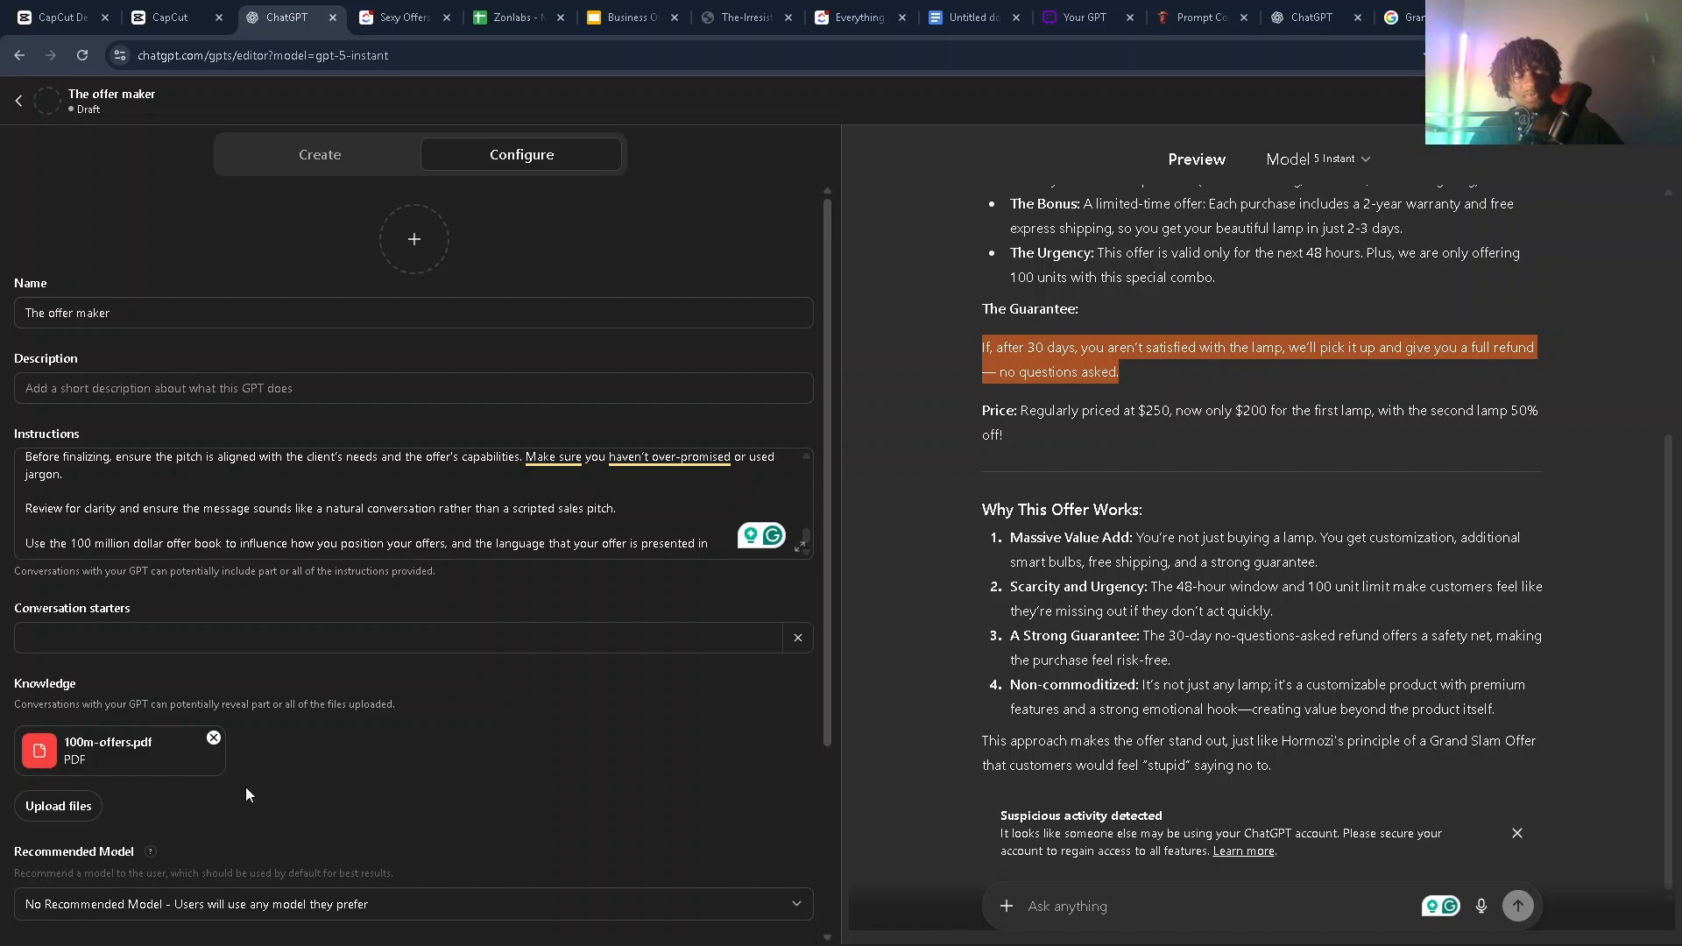
{"action": "scroll", "coordinate": [1112, 624], "scroll_direction": "up", "scroll_amount": 4}
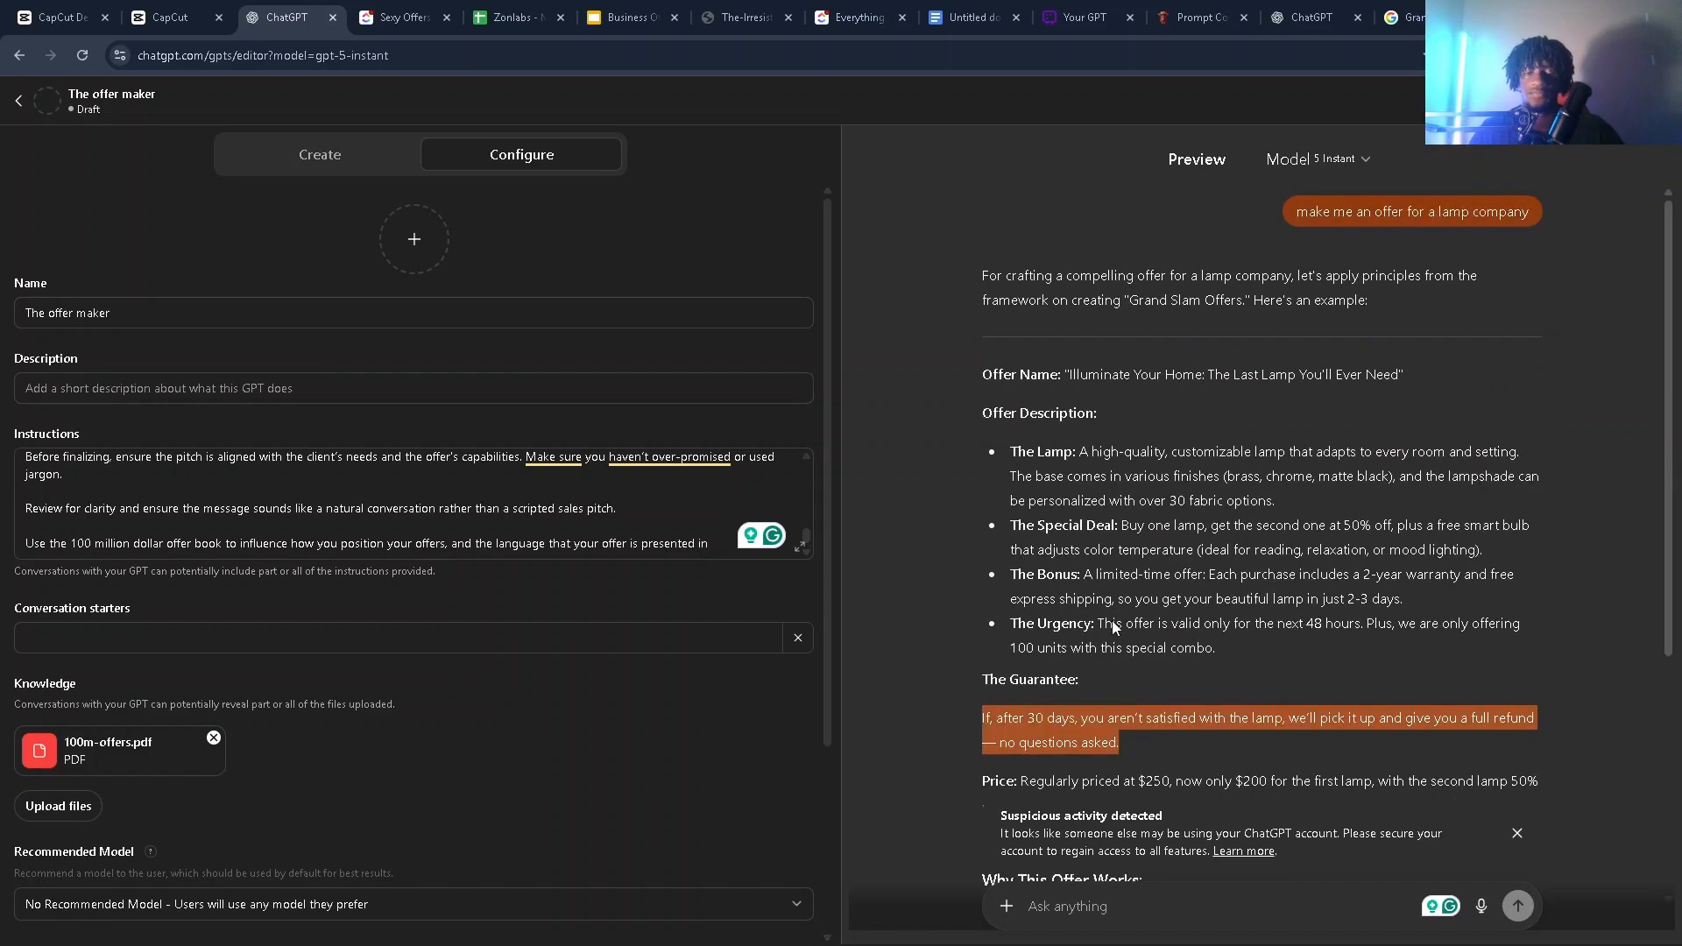